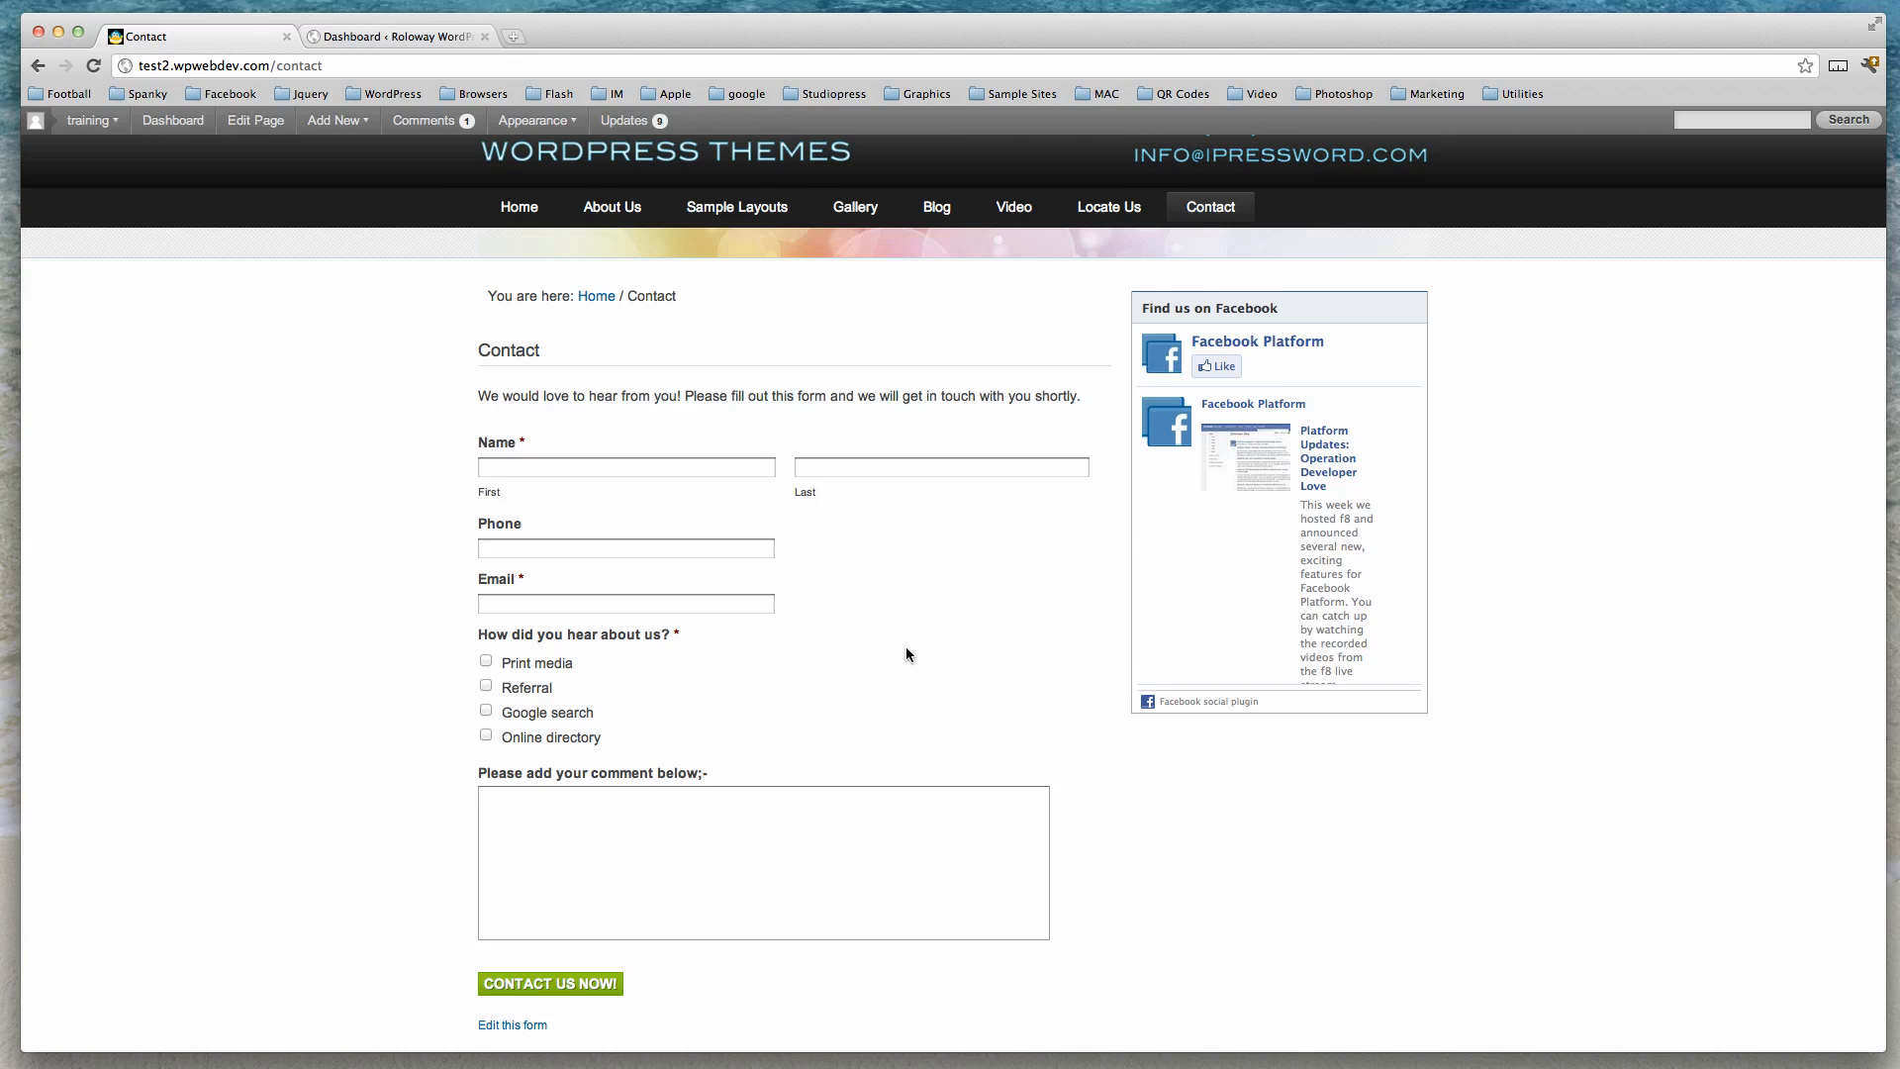
Open the Contact Us Now form in the form editor from the WordPress dashboard's forms list.
{"action": "scroll", "coordinate": [905, 650], "scroll_direction": "up", "scroll_amount": 2}
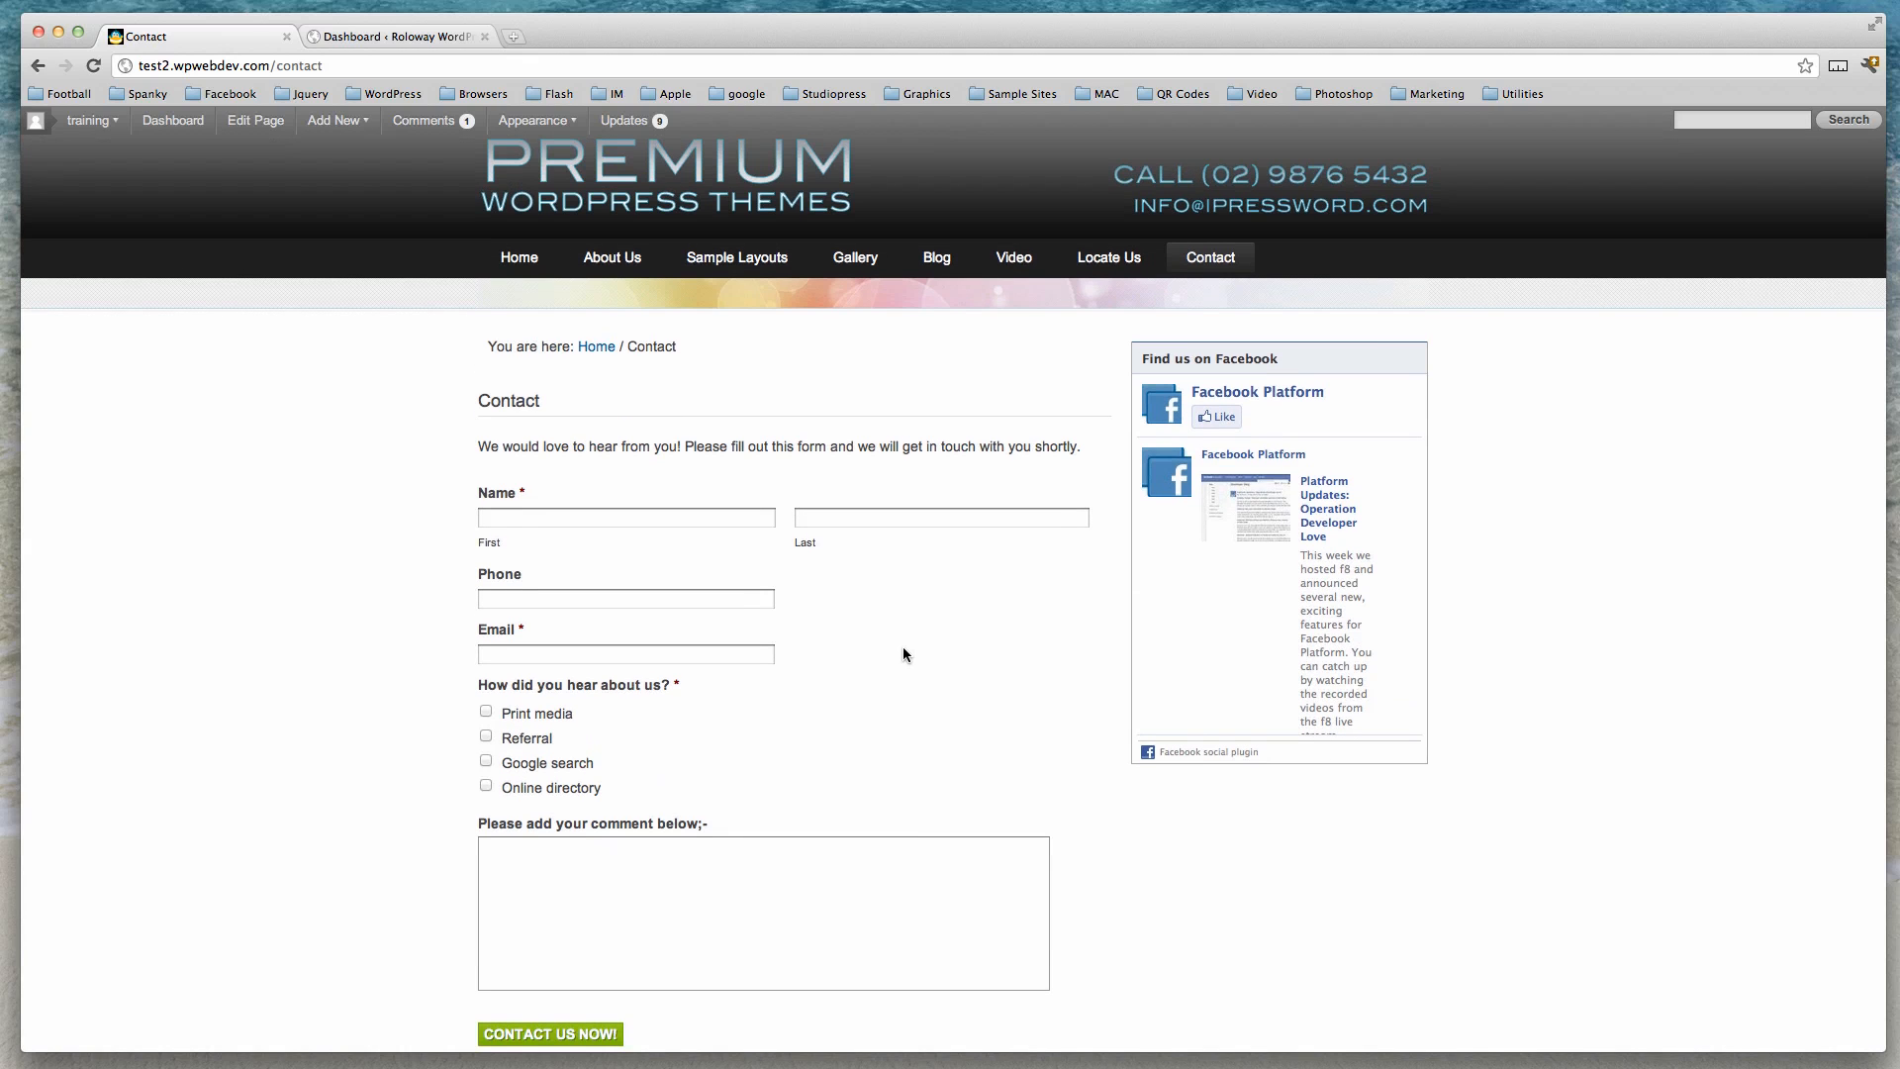
{"action": "left_click", "coordinate": [390, 34]}
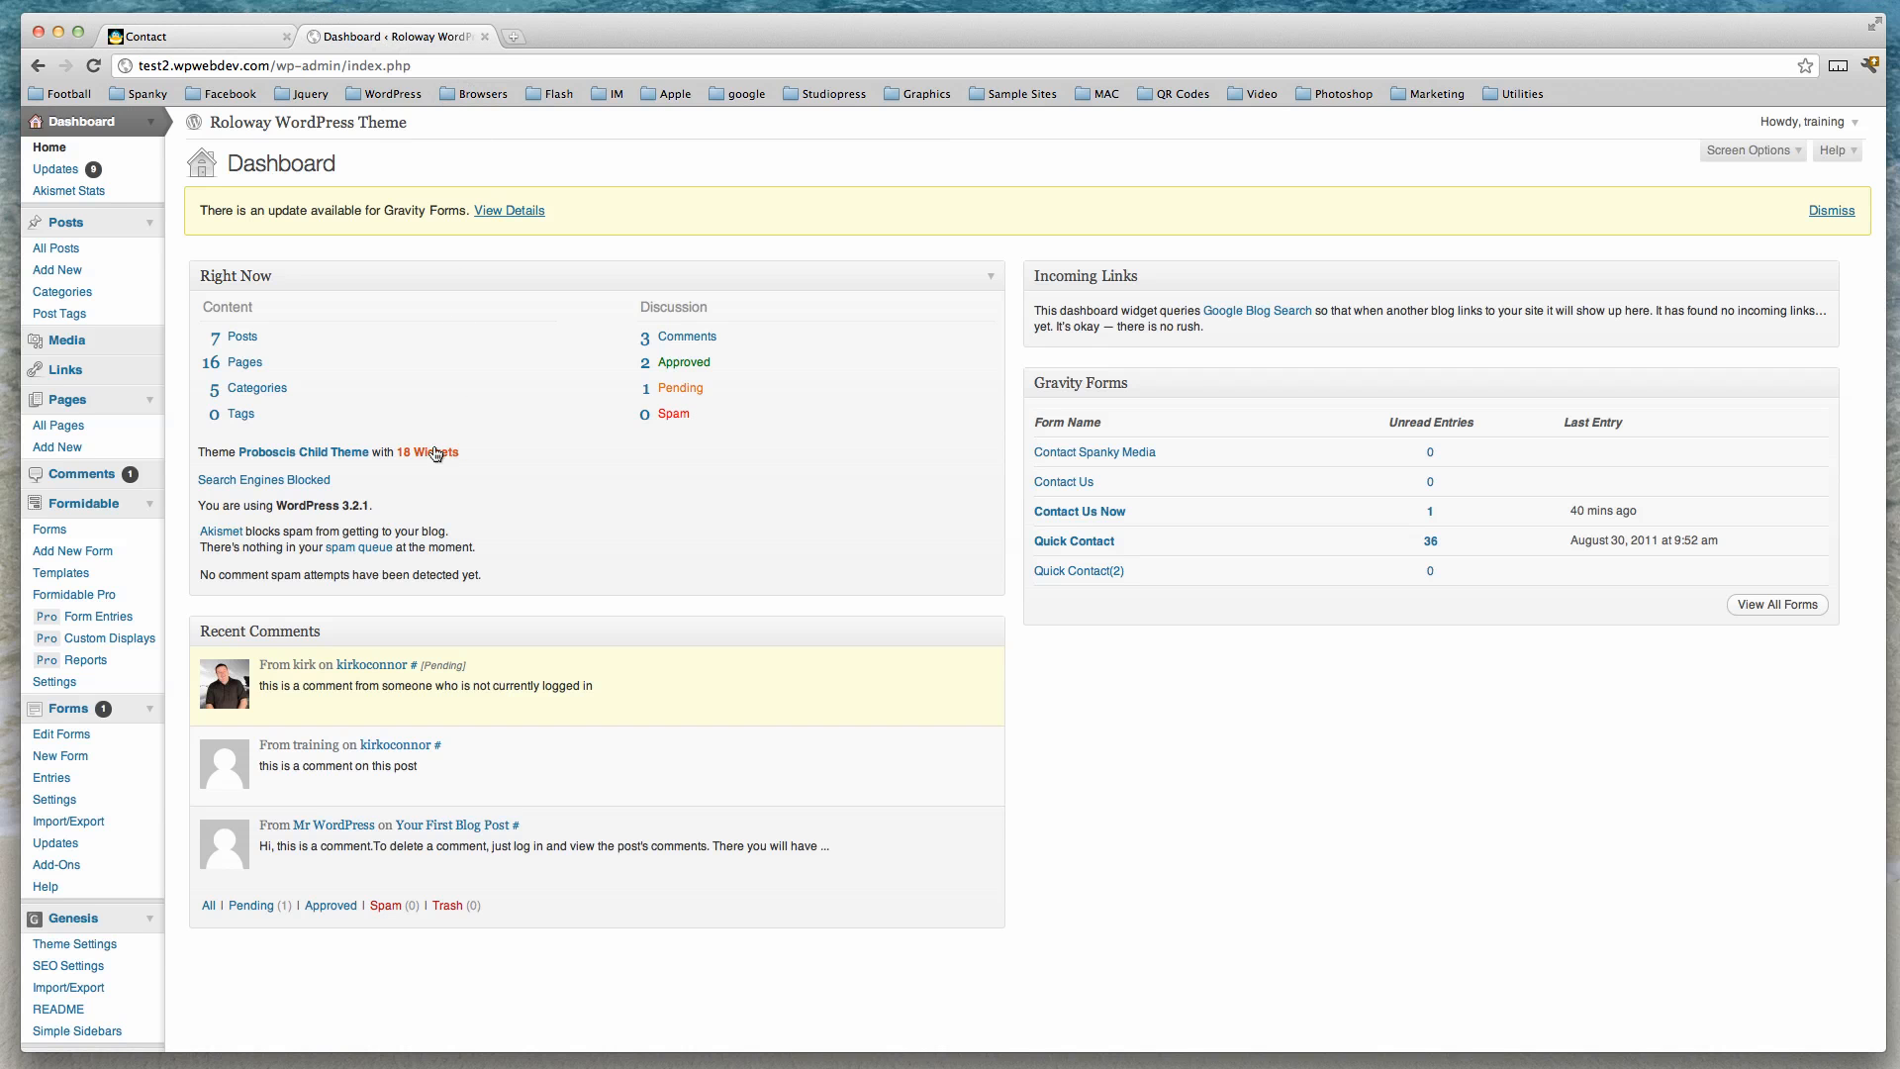
{"action": "left_click", "coordinate": [69, 737]}
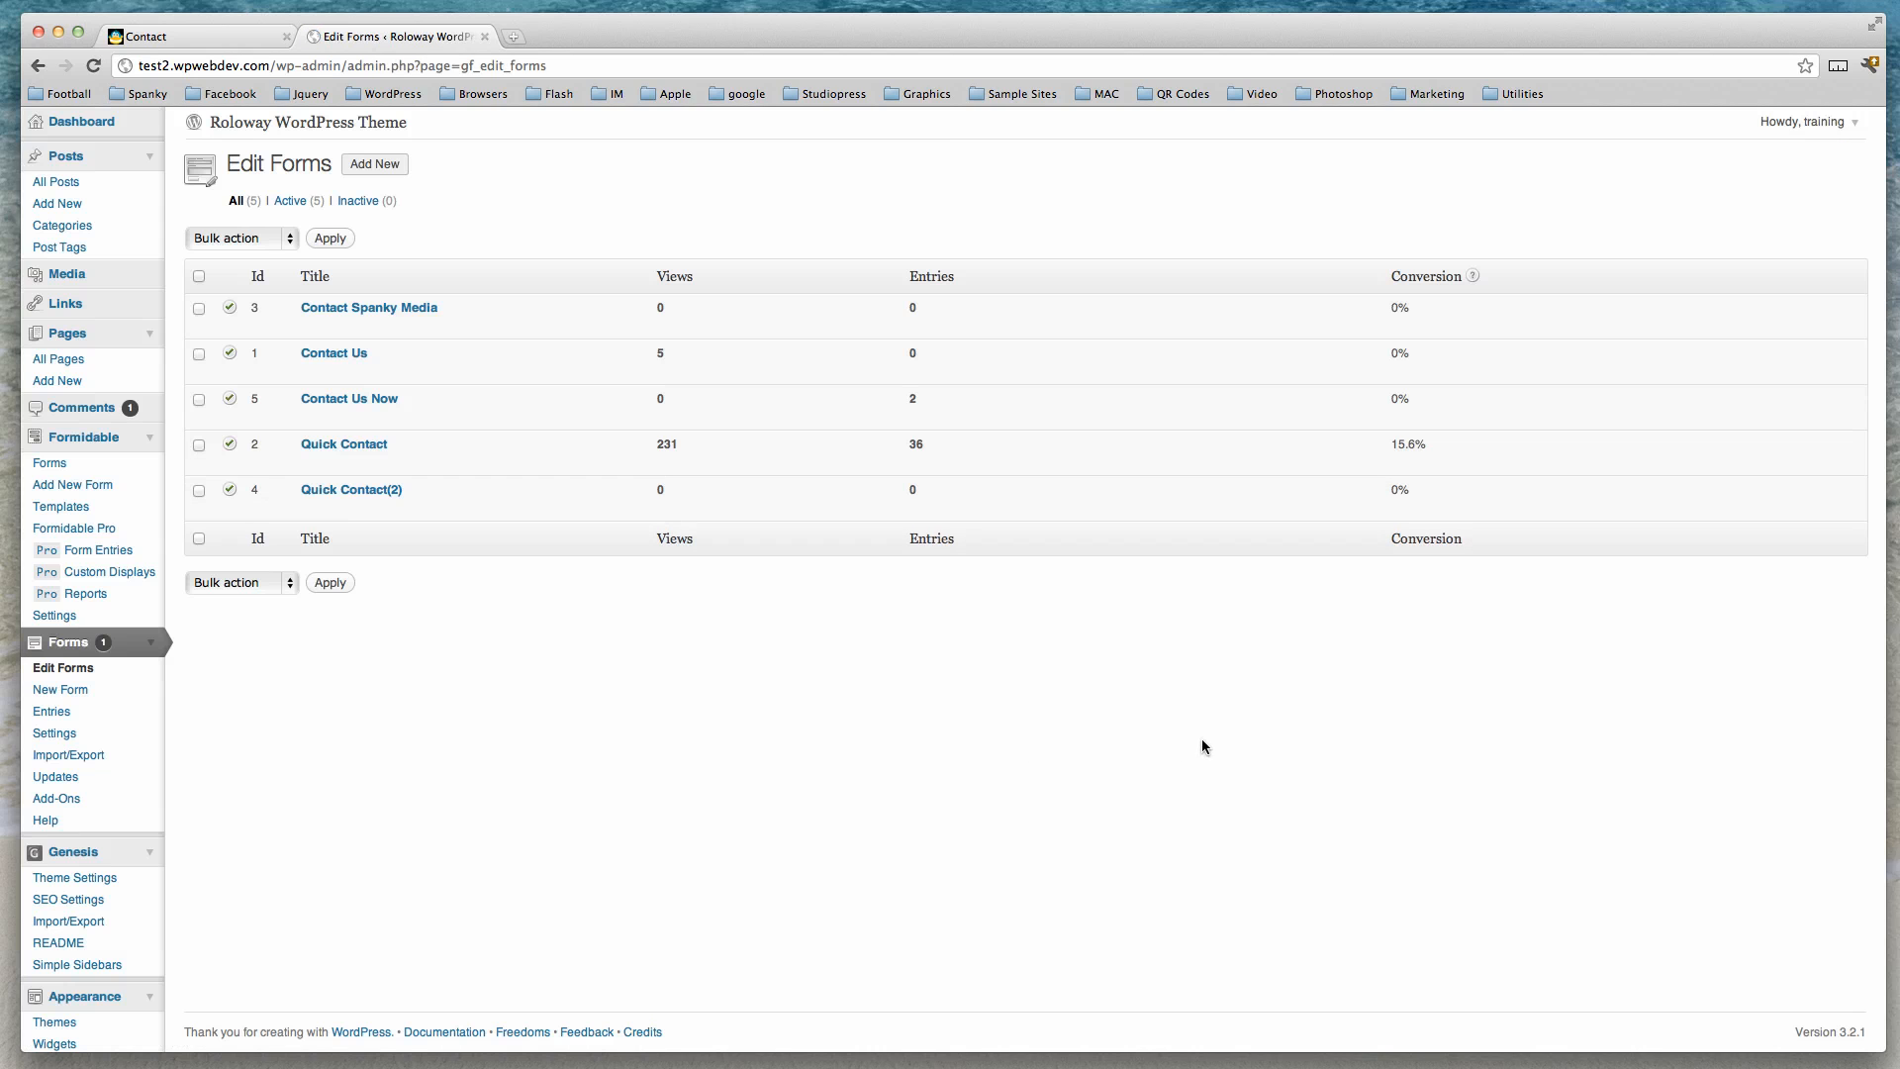
{"action": "left_click", "coordinate": [335, 399]}
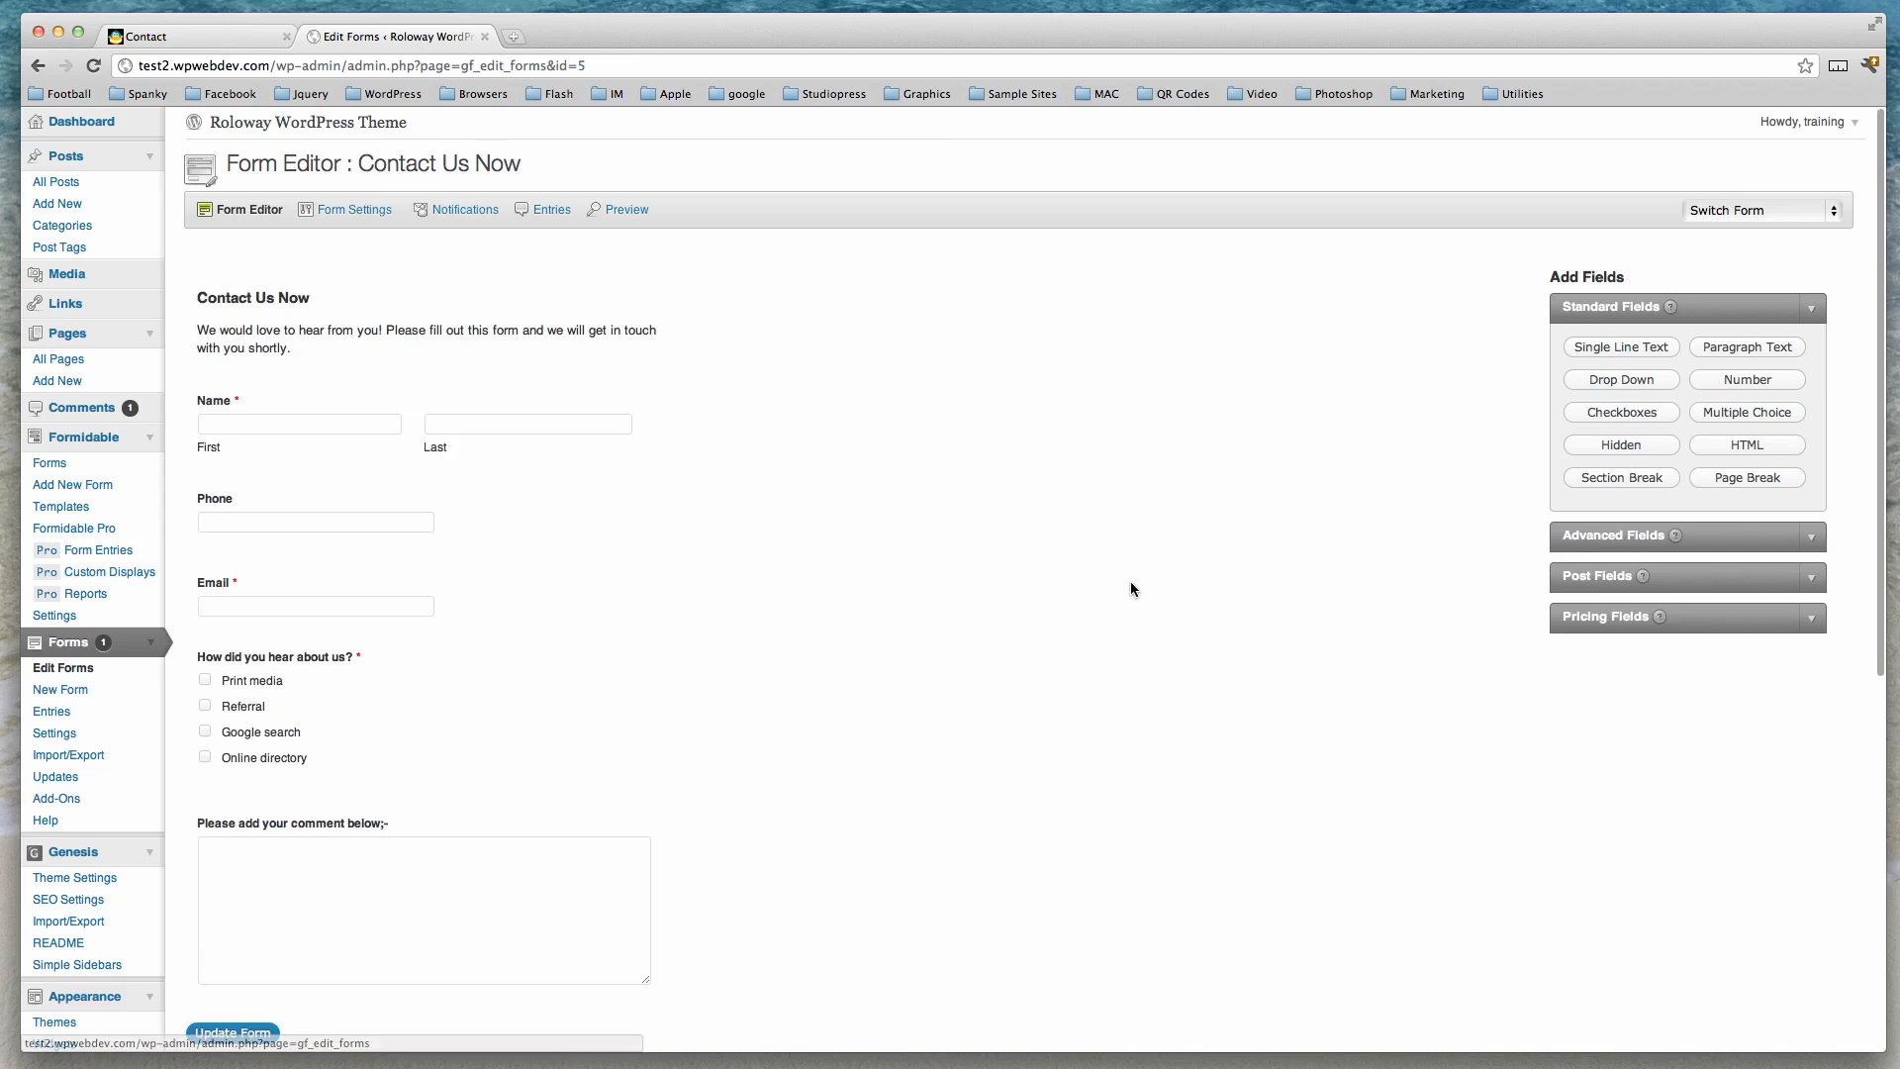
Expand the Advanced Fields group and add a File Upload field to the form.
{"action": "scroll", "coordinate": [1188, 594], "scroll_direction": "down", "scroll_amount": 2}
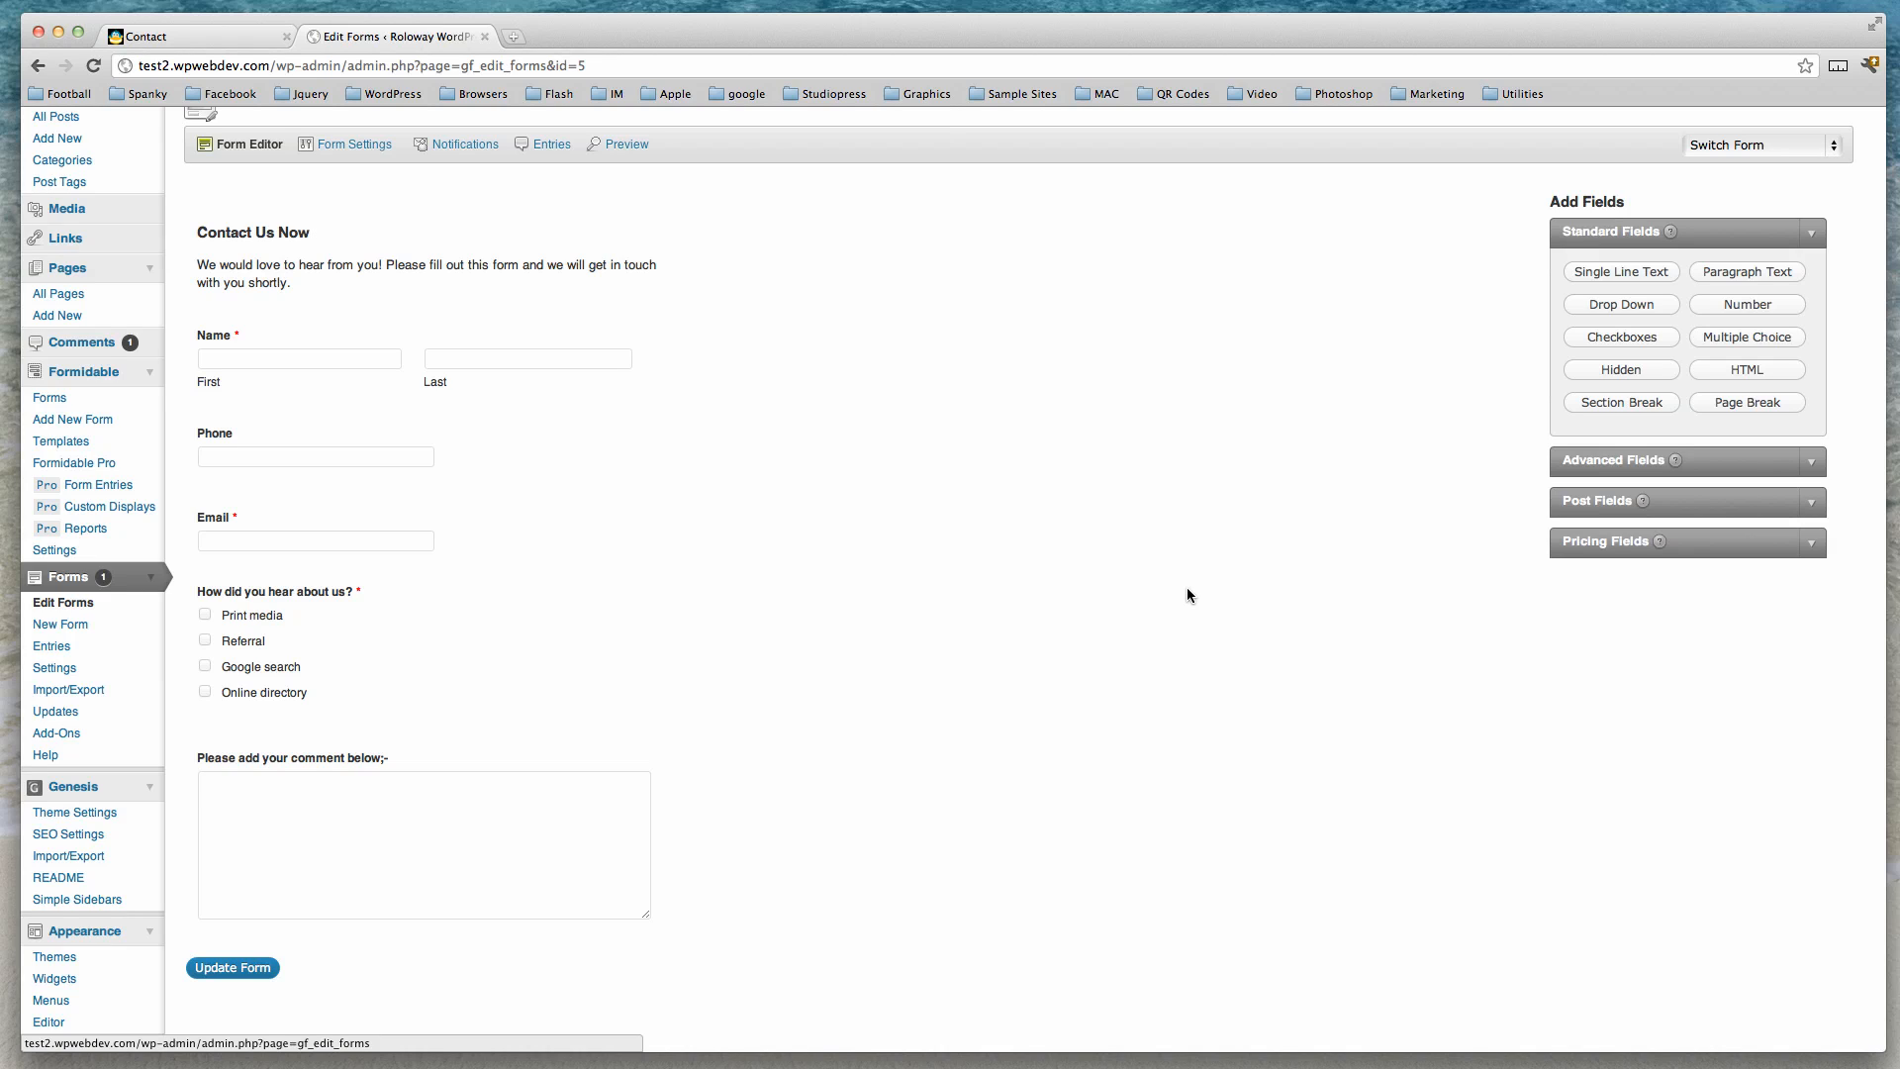
{"action": "left_click", "coordinate": [1816, 463]}
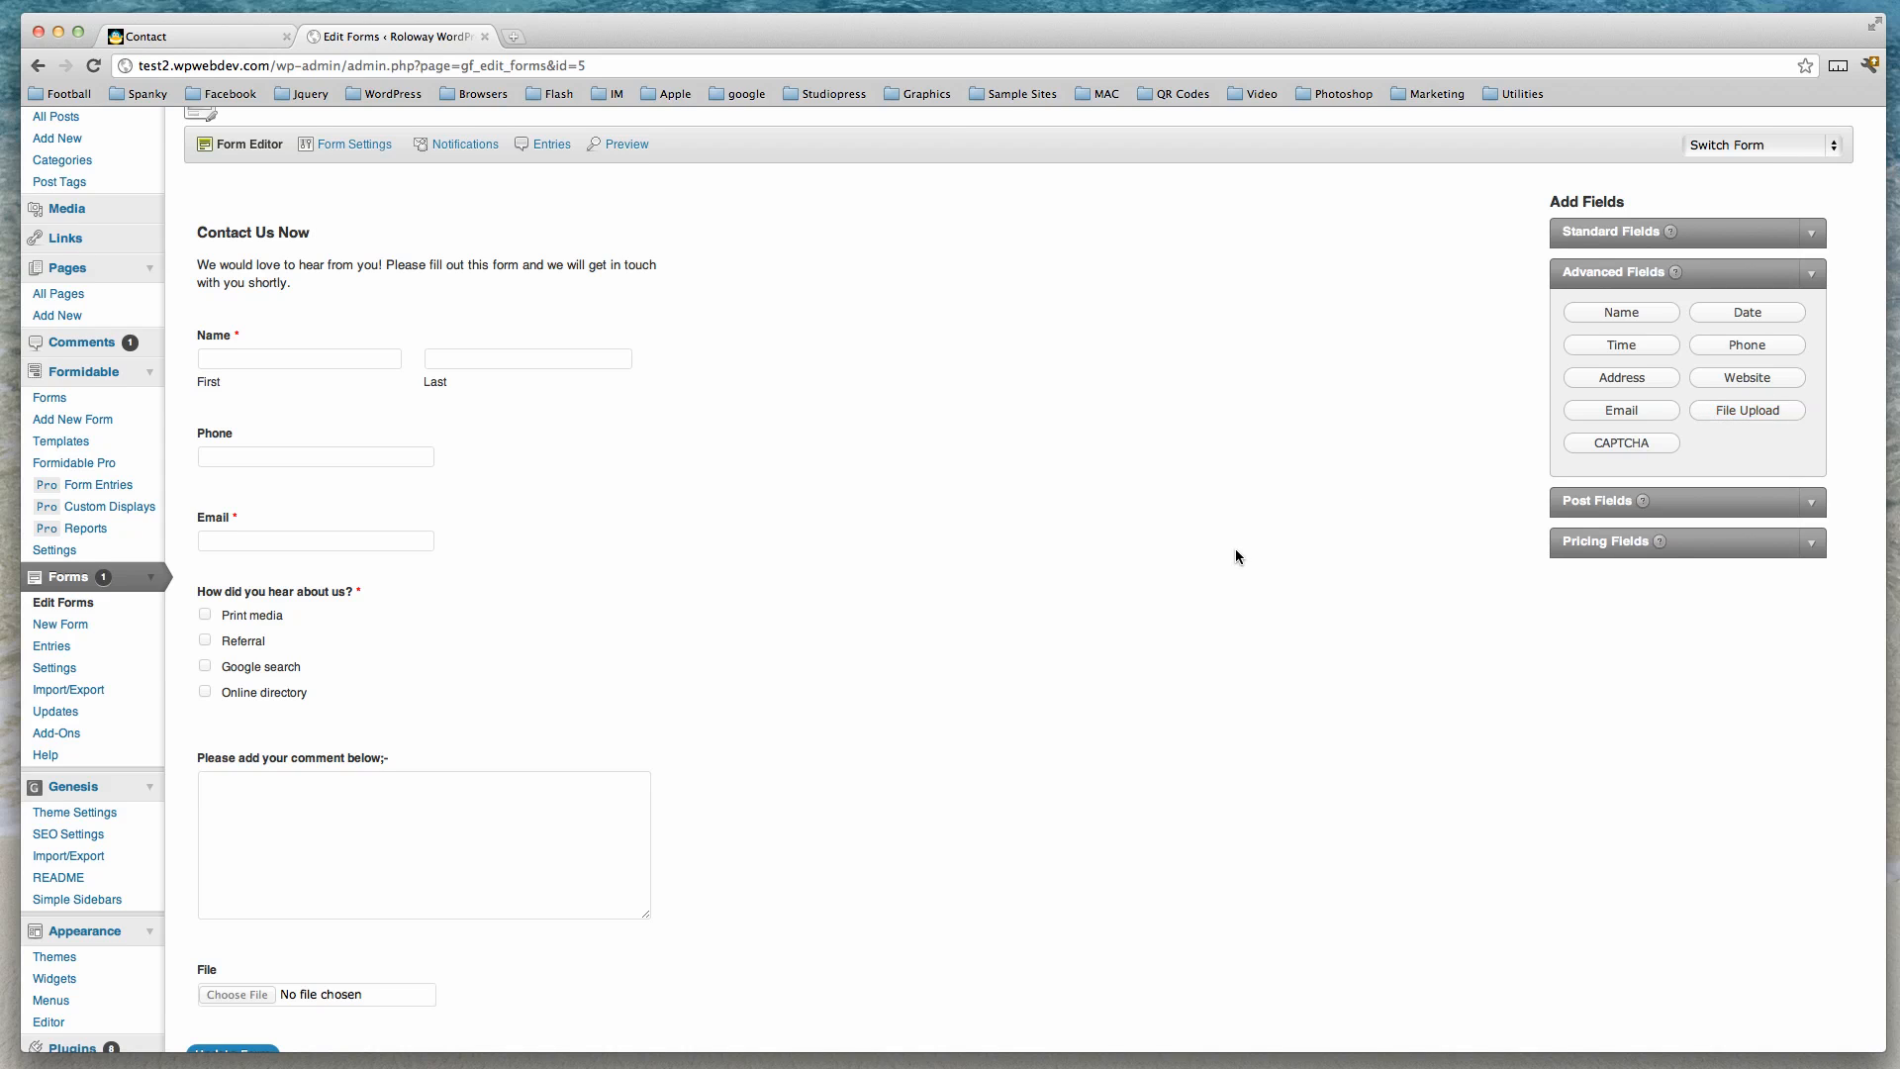
Delete the 'Please add your comment below;-' paragraph field and confirm the deletion.
{"action": "scroll", "coordinate": [1235, 549], "scroll_direction": "down", "scroll_amount": 3}
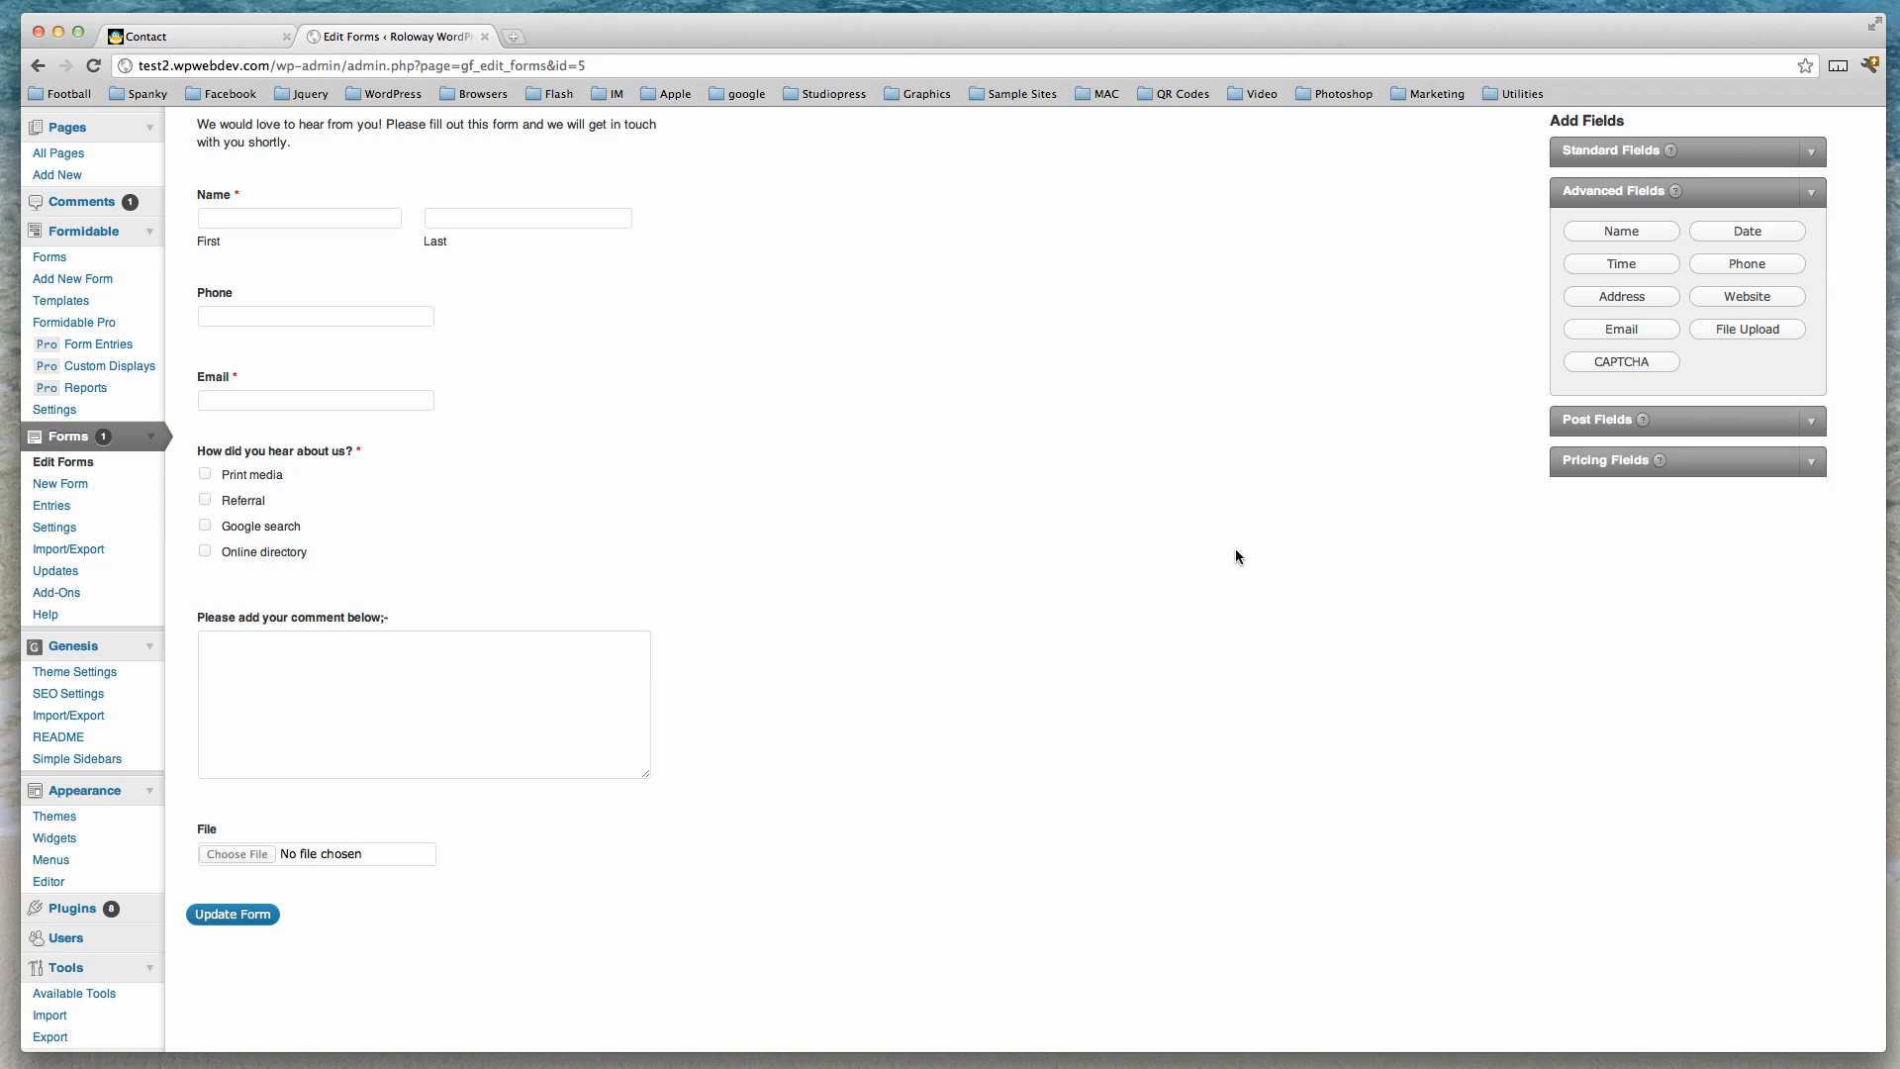
{"action": "mouse_move", "coordinate": [593, 619]}
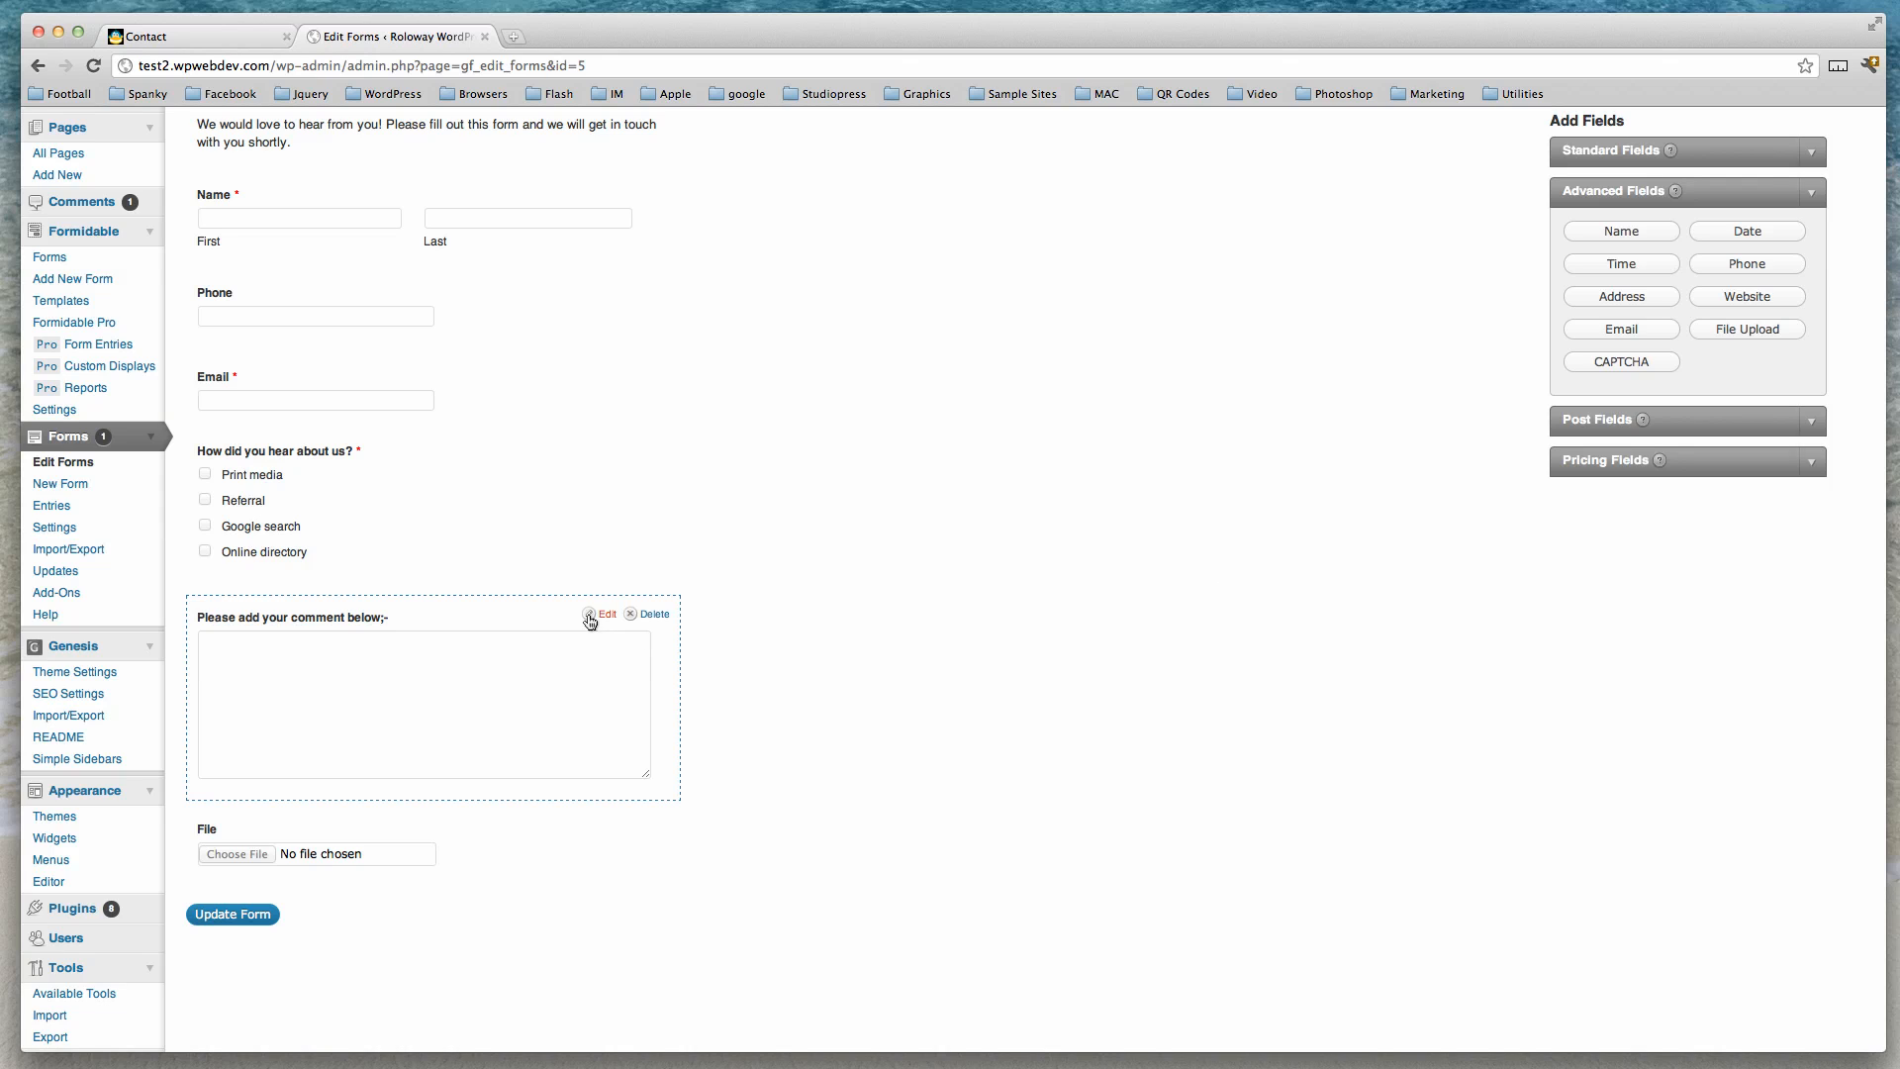
{"action": "left_click", "coordinate": [654, 614]}
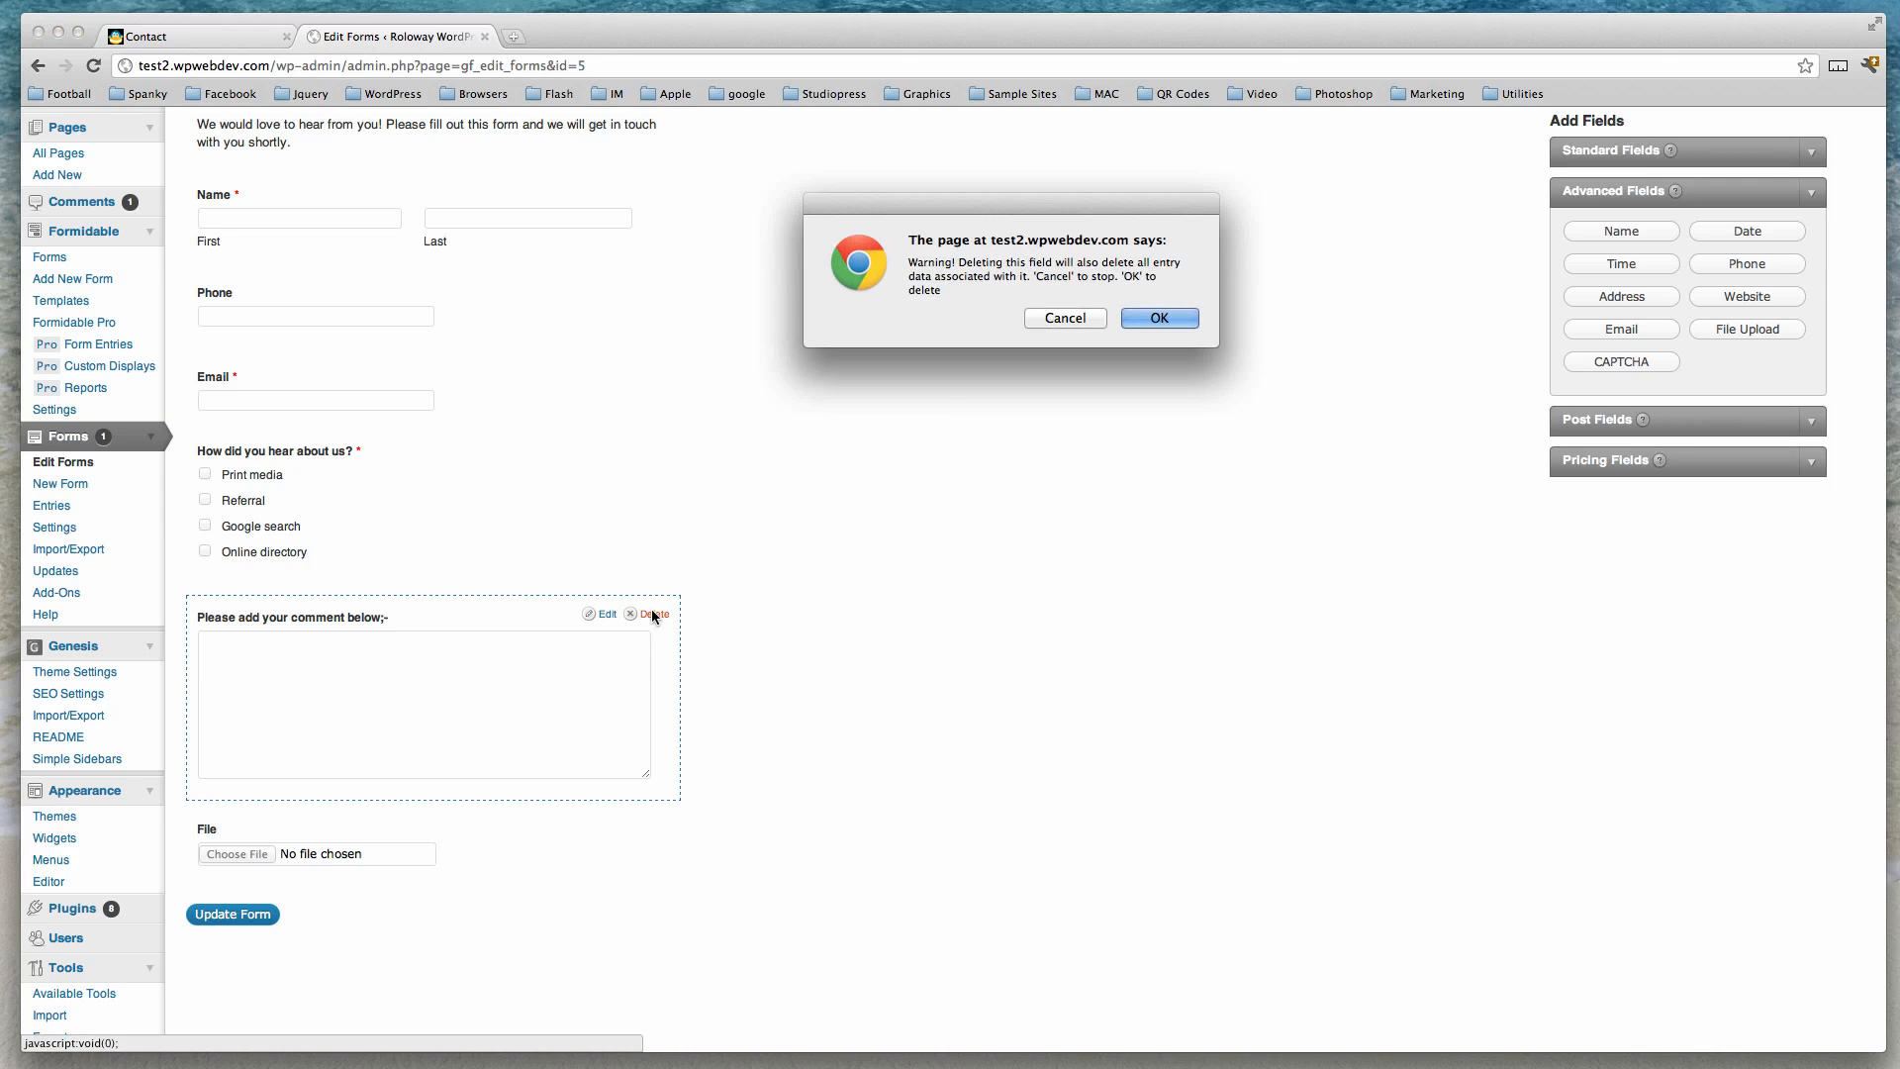
{"action": "left_click", "coordinate": [1162, 320]}
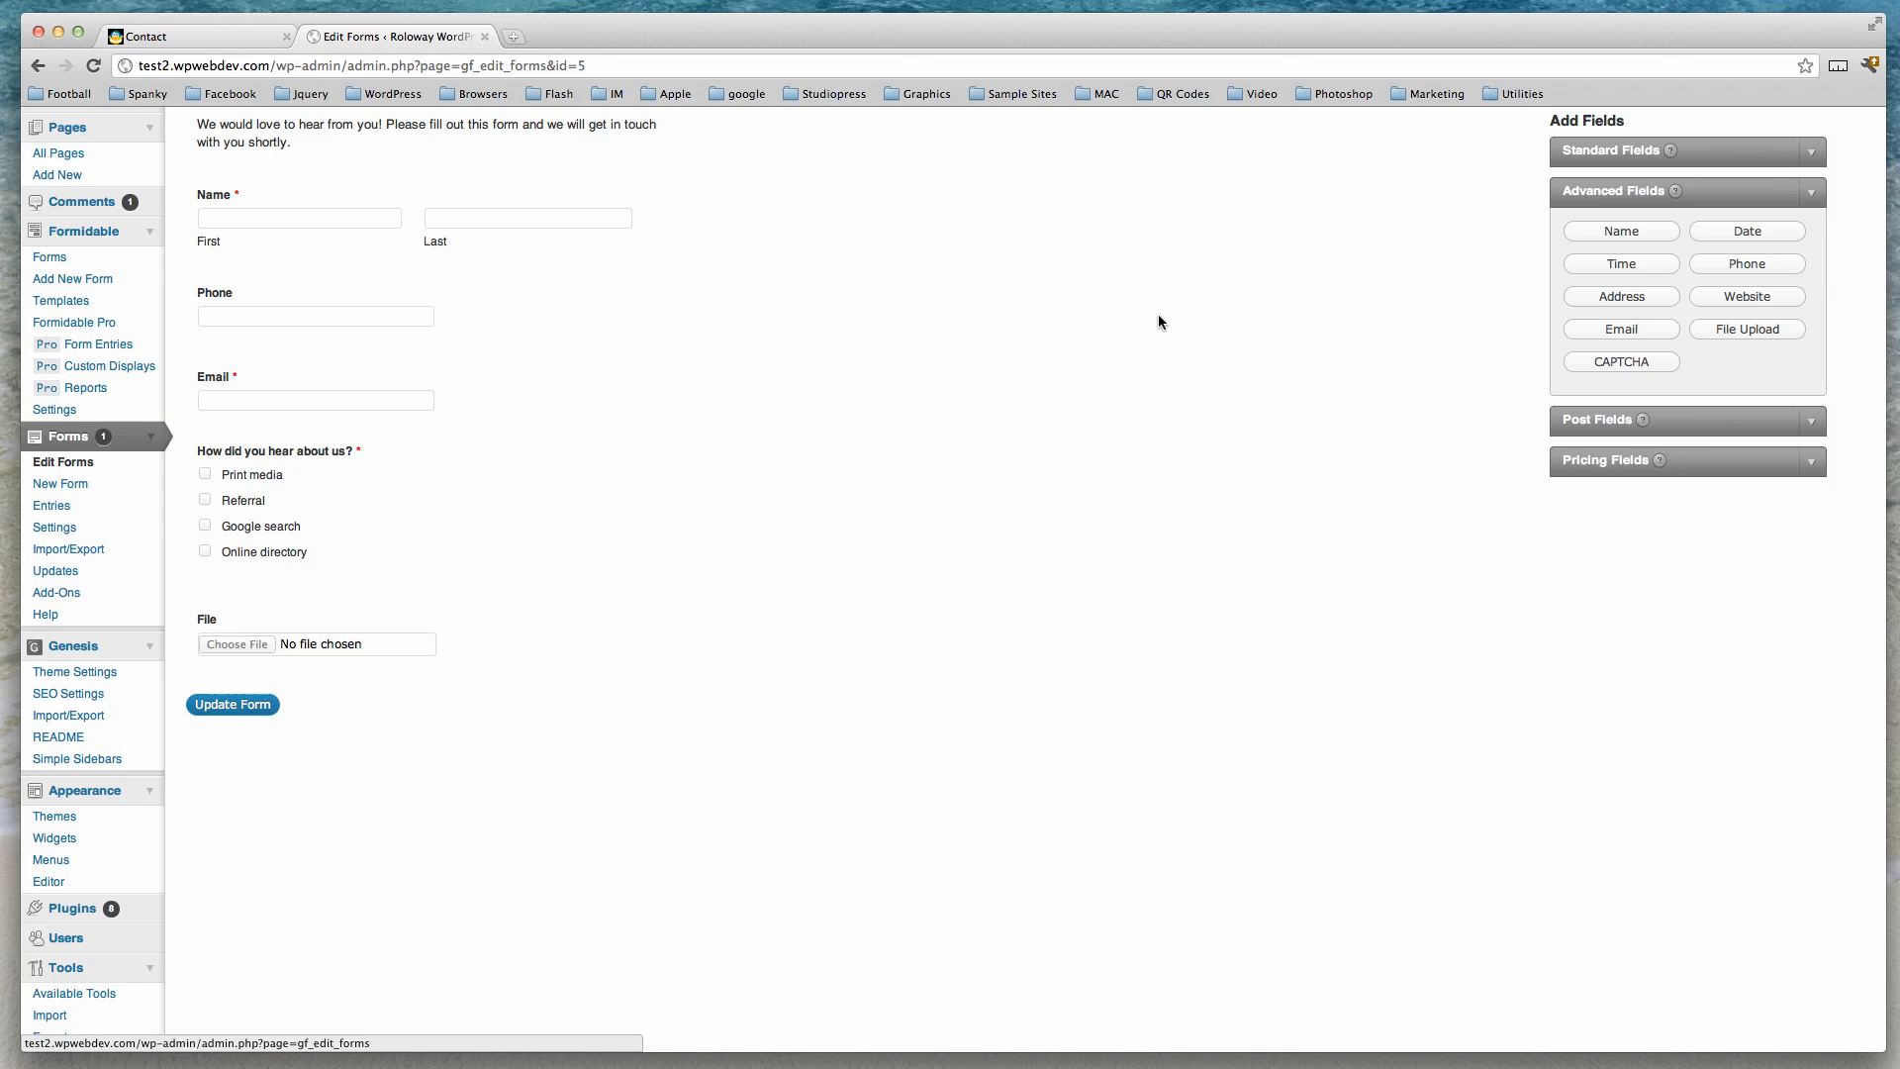
Open the file upload field's settings and relabel it 'Please upload your document'.
{"action": "mouse_move", "coordinate": [285, 617]}
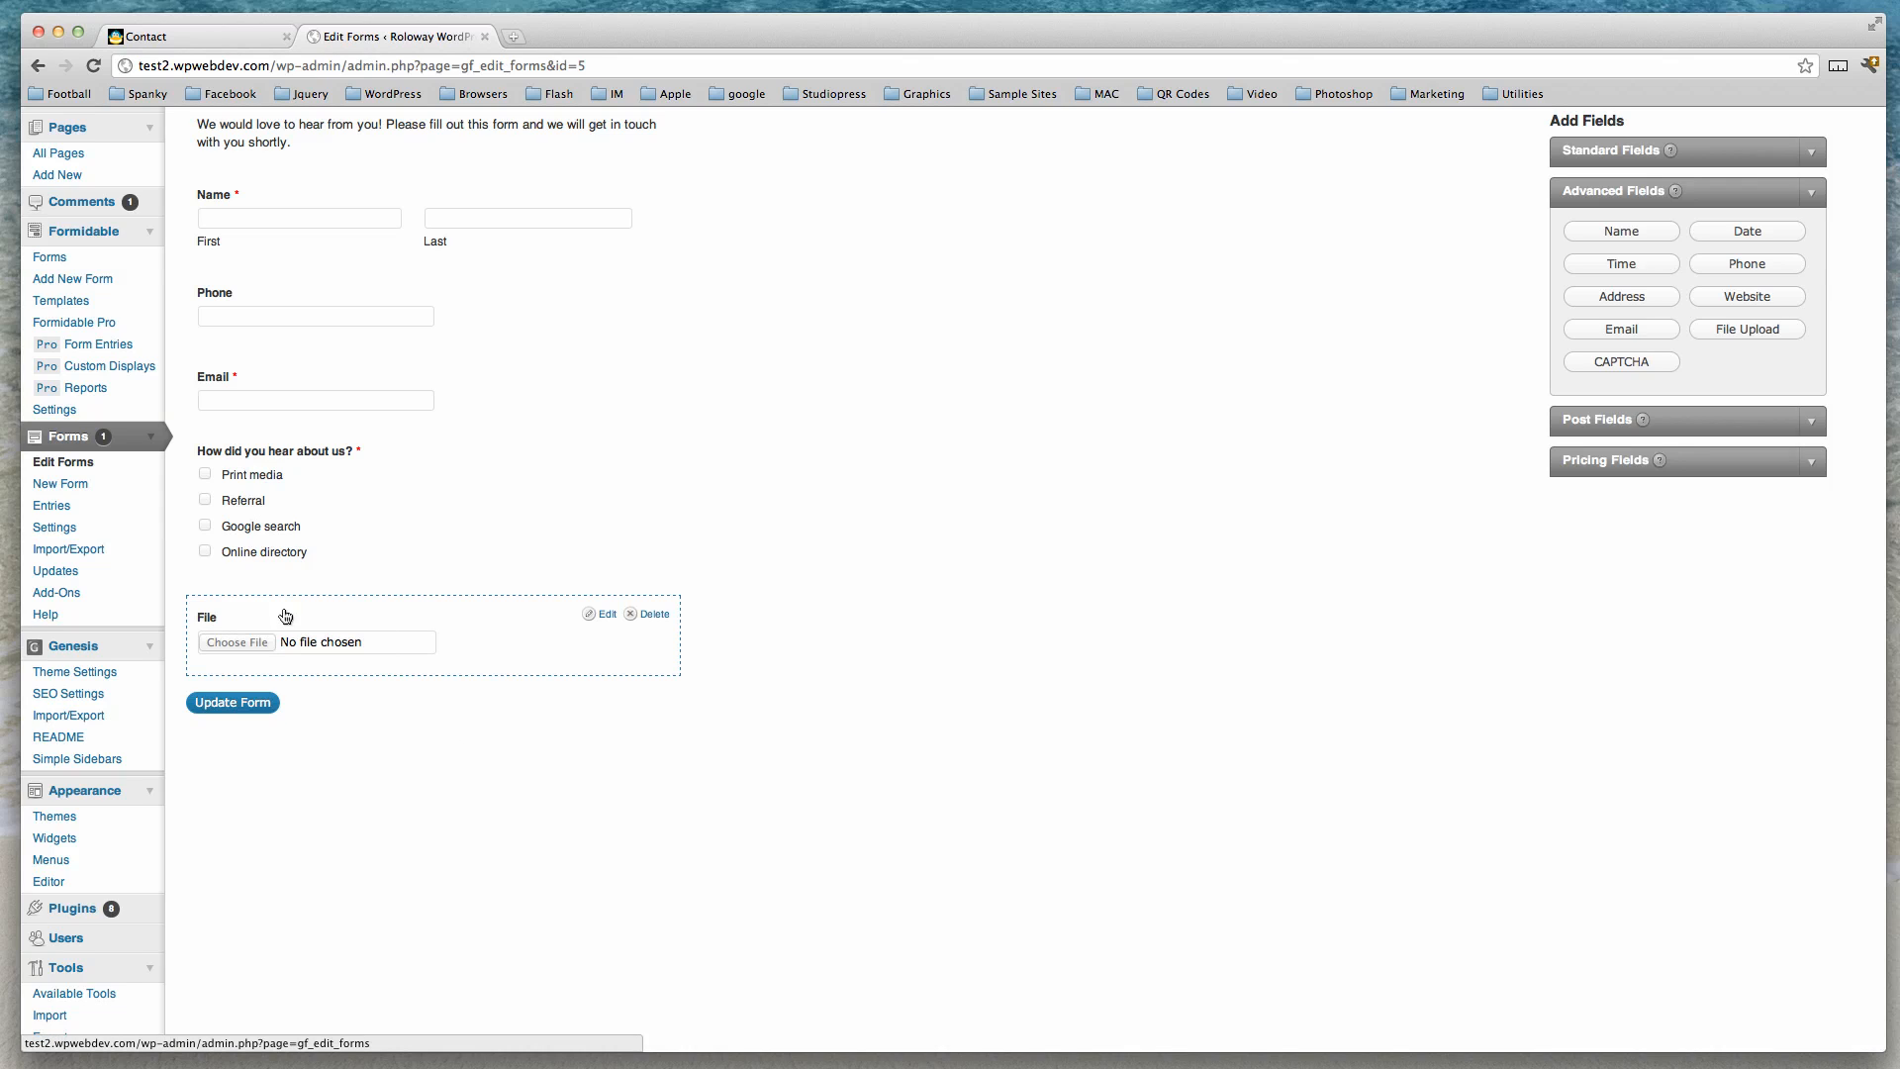
{"action": "left_click", "coordinate": [607, 613]}
{"action": "scroll", "coordinate": [740, 686], "scroll_direction": "down", "scroll_amount": 3}
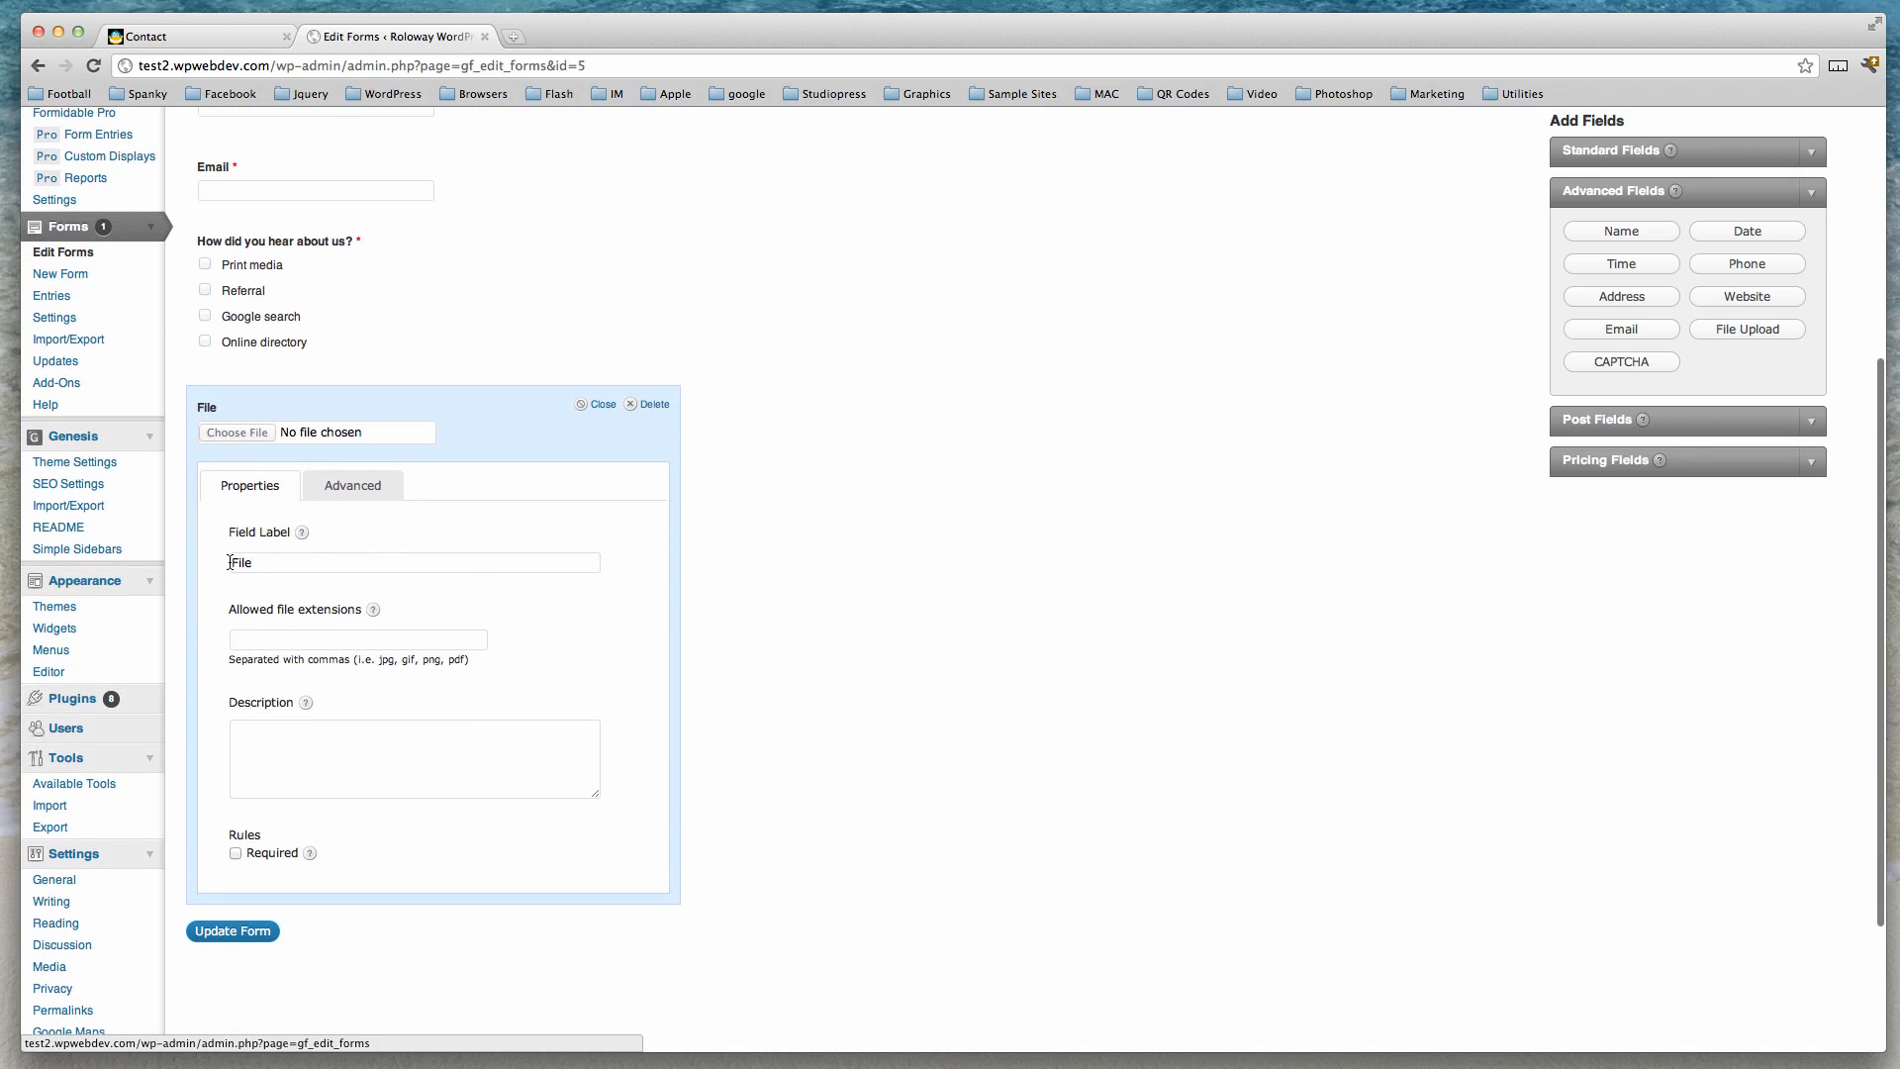
{"action": "left_click_drag", "start_coordinate": [231, 571], "coordinate": [283, 561]}
{"action": "type", "text": "Please upload"}
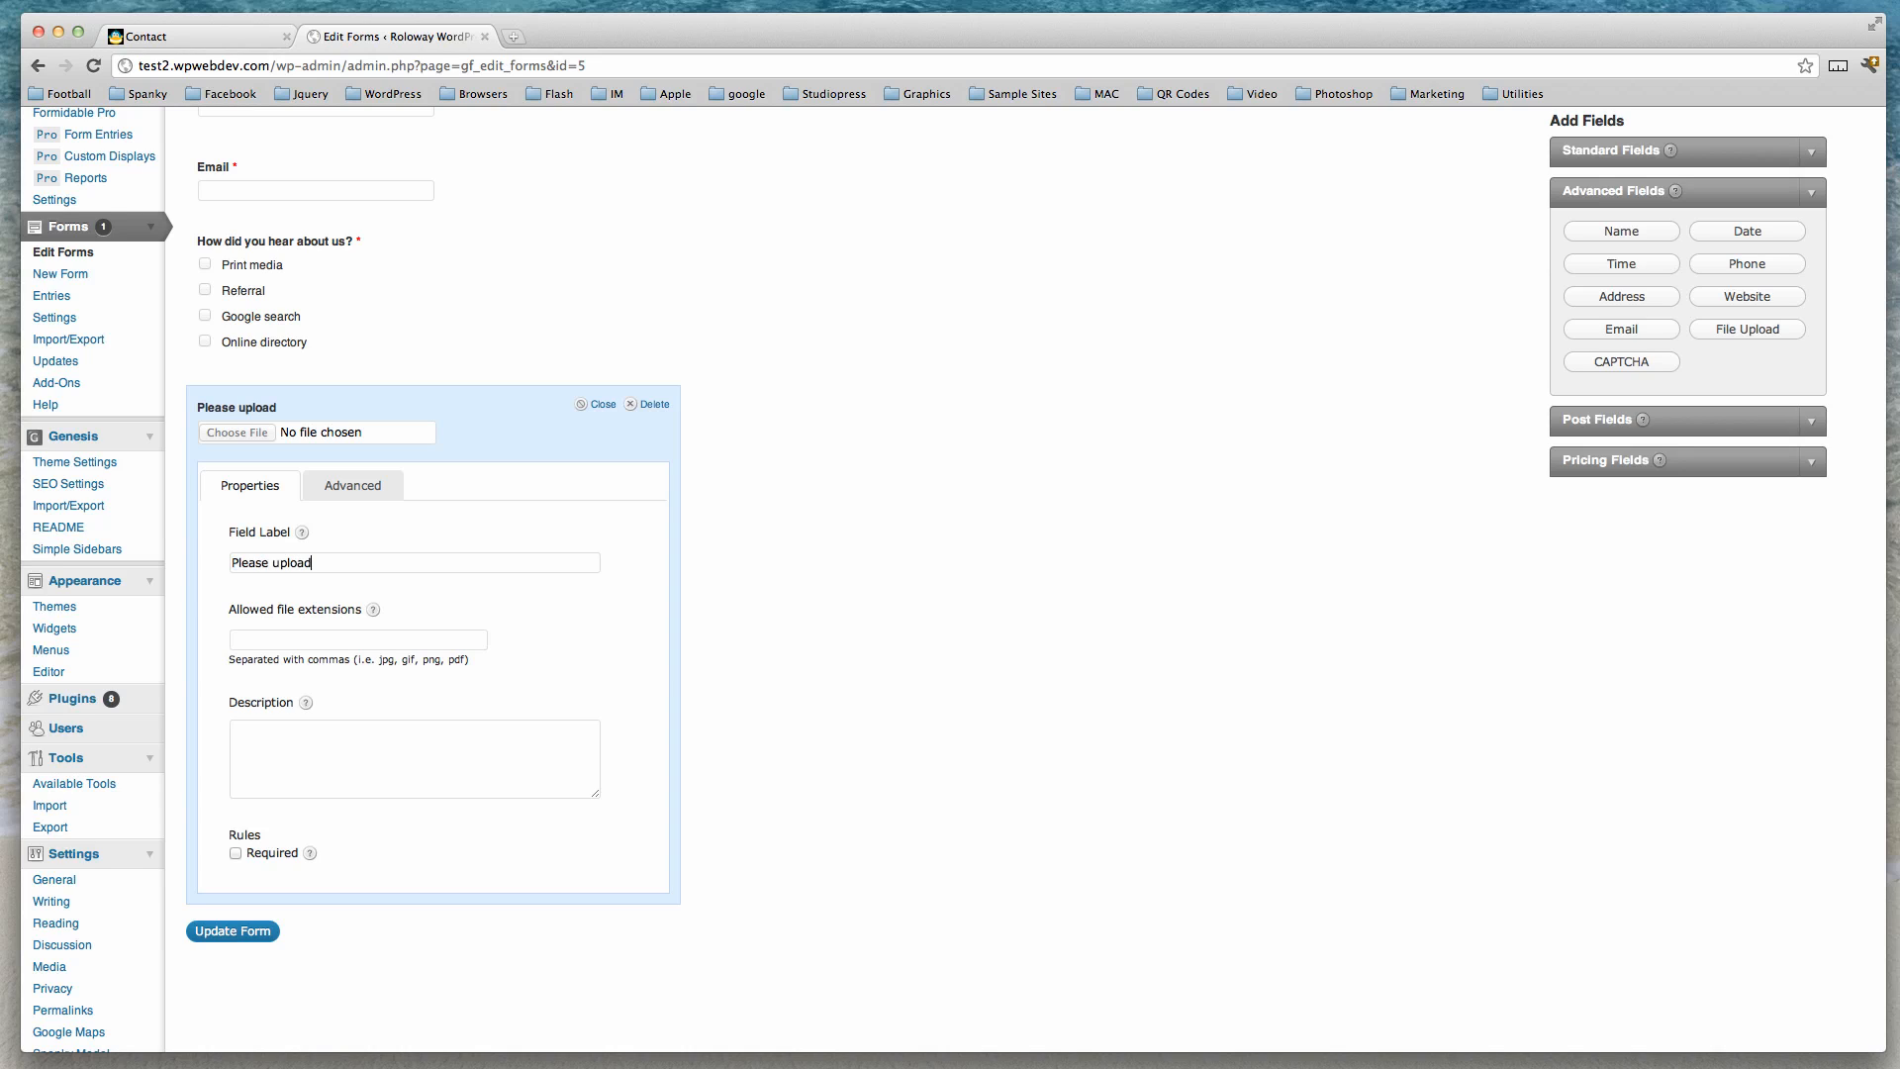
{"action": "type", "text": " your "}
{"action": "type", "text": "document"}
Set the file field's allowed extensions to jpg, gif, png, pdf, doc and close its settings.
{"action": "type", "text": "g"}
{"action": "type", "text": ", gi"}
{"action": "type", "text": "f, png, p"}
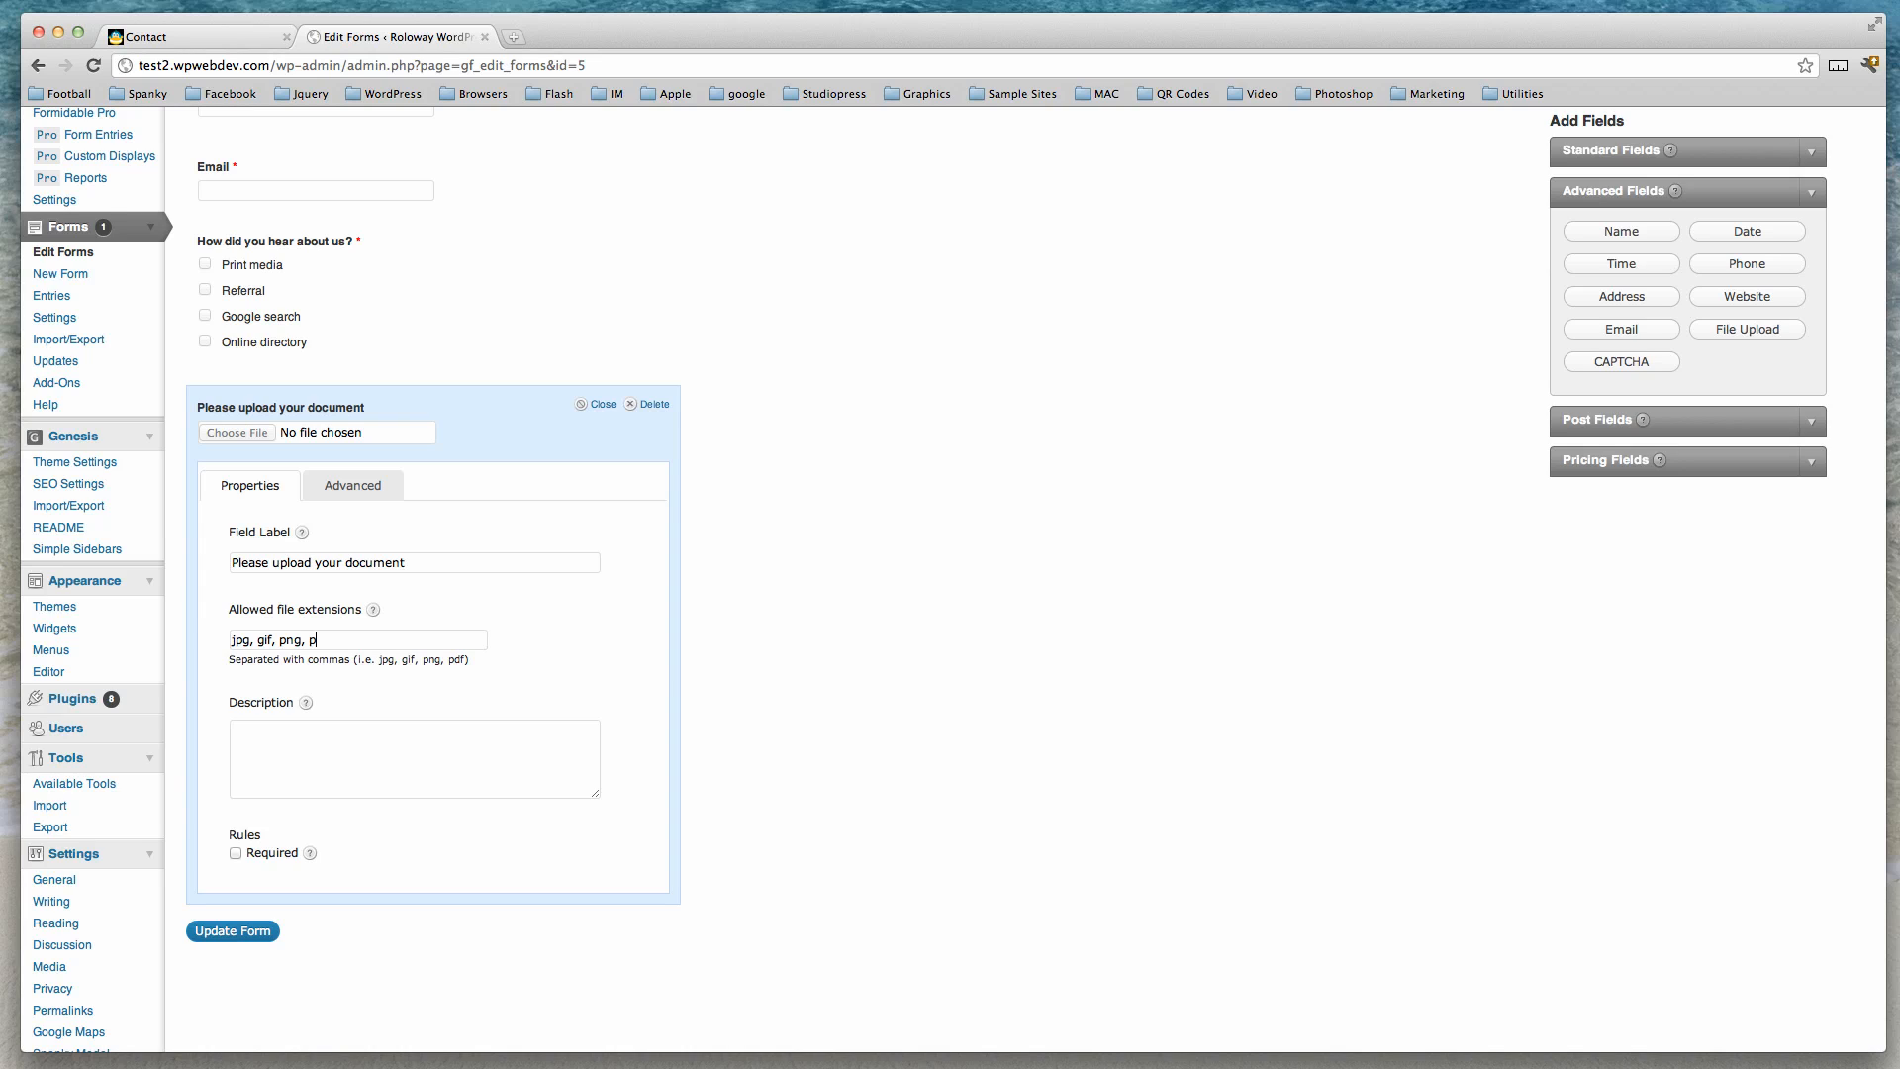
{"action": "type", "text": "df, doc, docx"}
{"action": "left_click", "coordinate": [604, 406]}
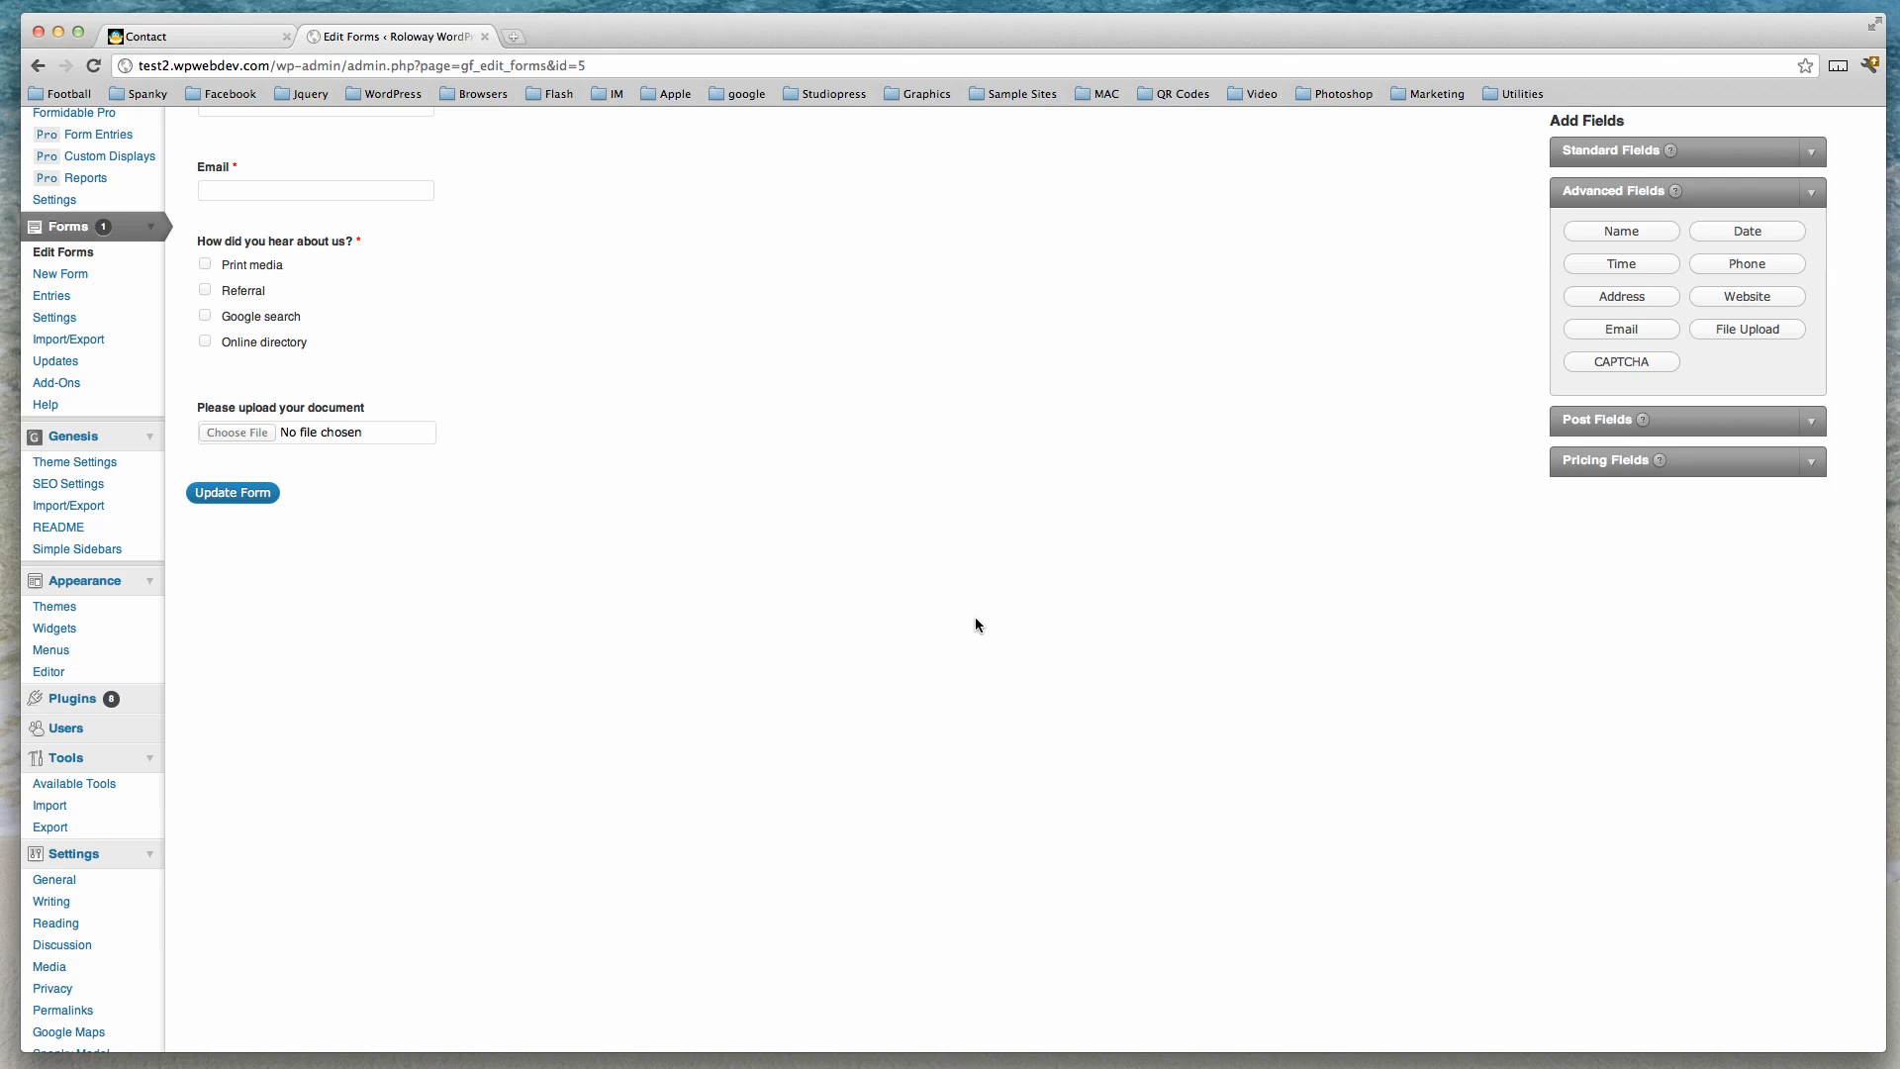
Add a Website field and label it 'Please enter your website address;-'.
{"action": "left_click", "coordinate": [1742, 301]}
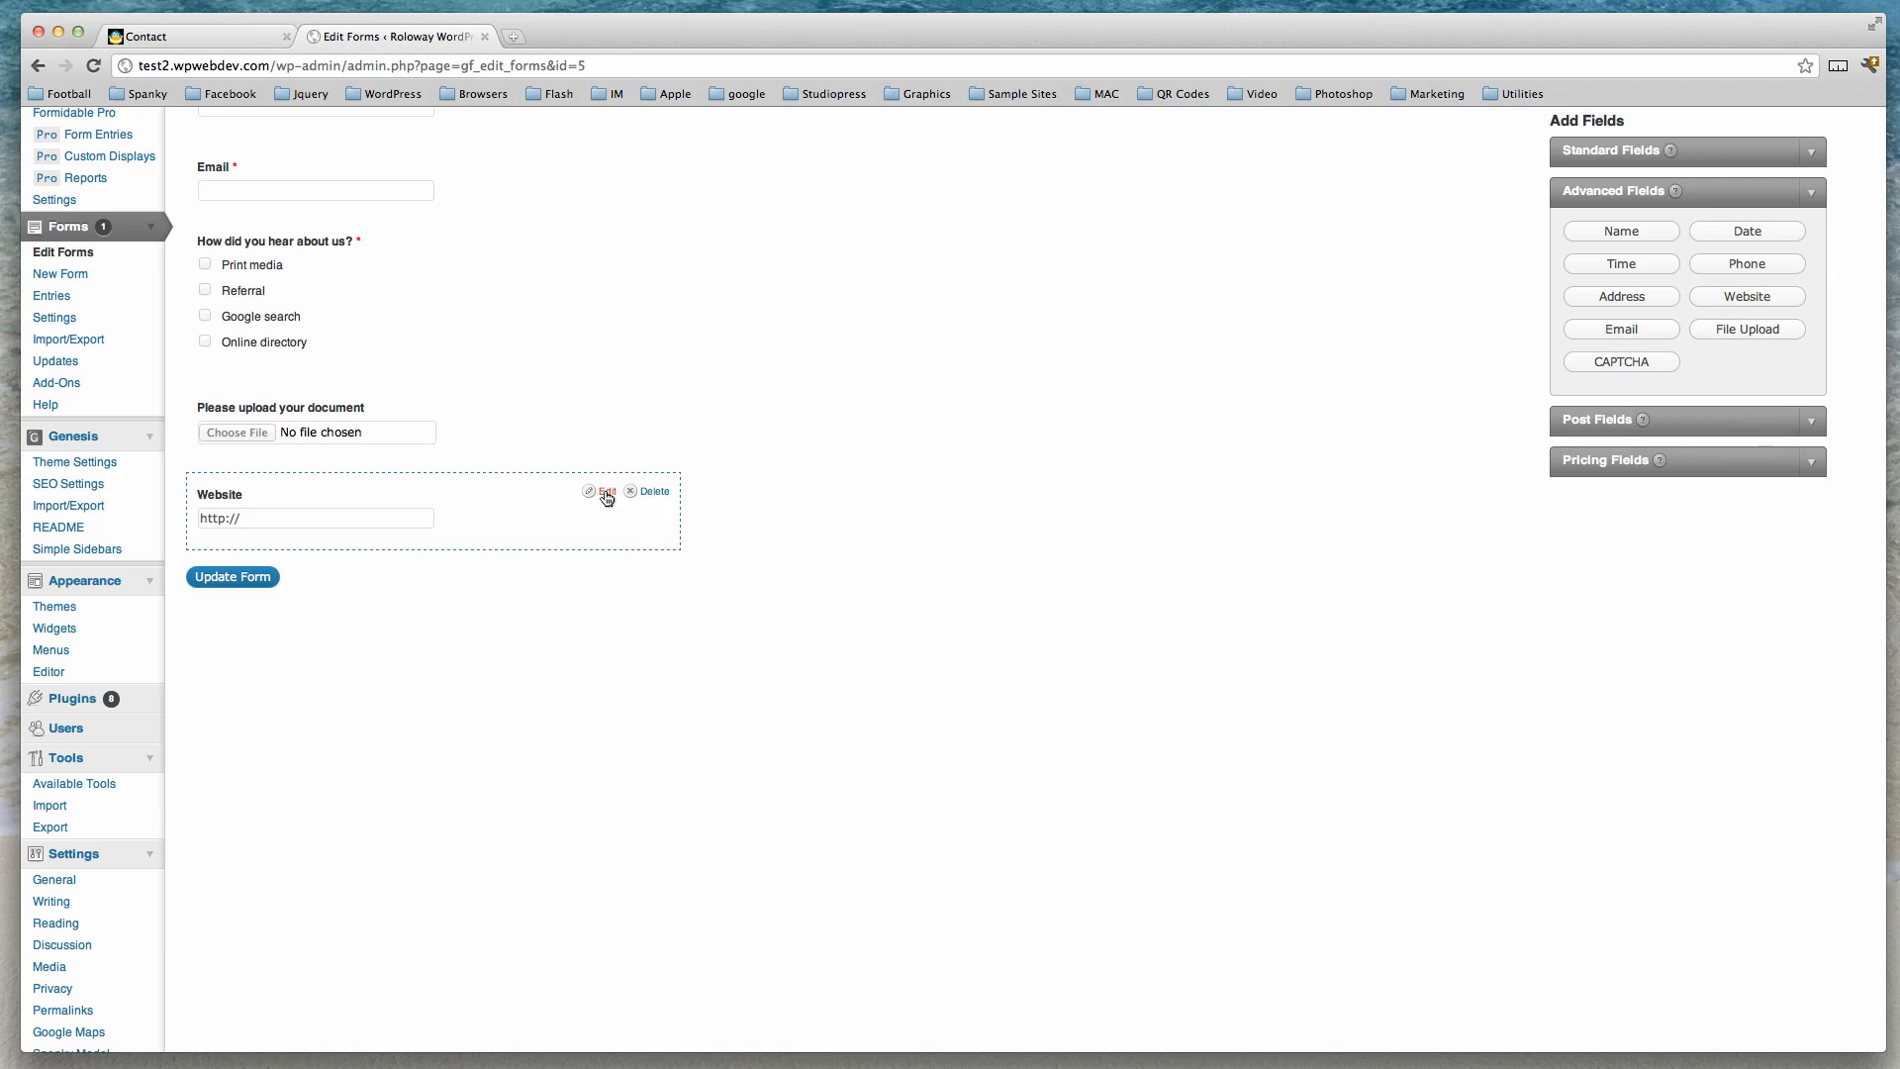
{"action": "left_click", "coordinate": [607, 492]}
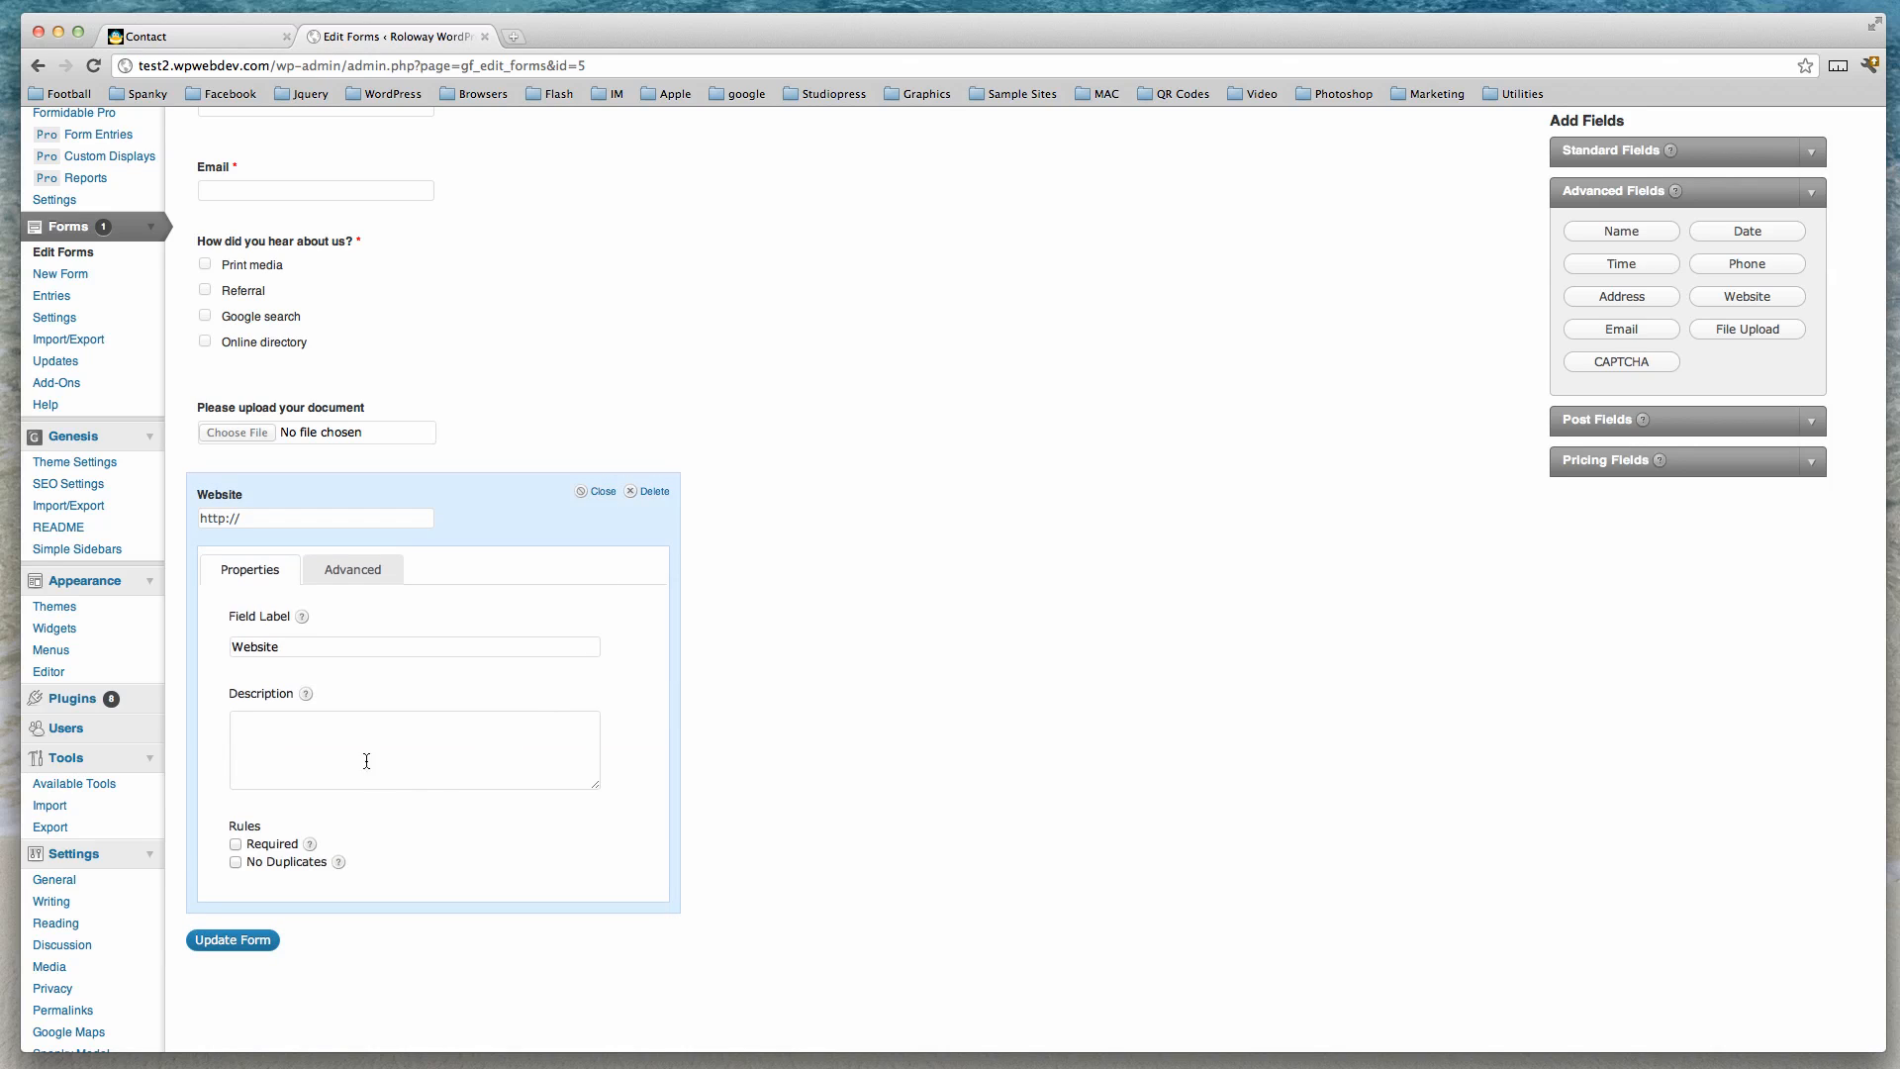
{"action": "left_click_drag", "start_coordinate": [235, 645], "coordinate": [316, 645]}
{"action": "type", "text": "Please enter your website address;-"}
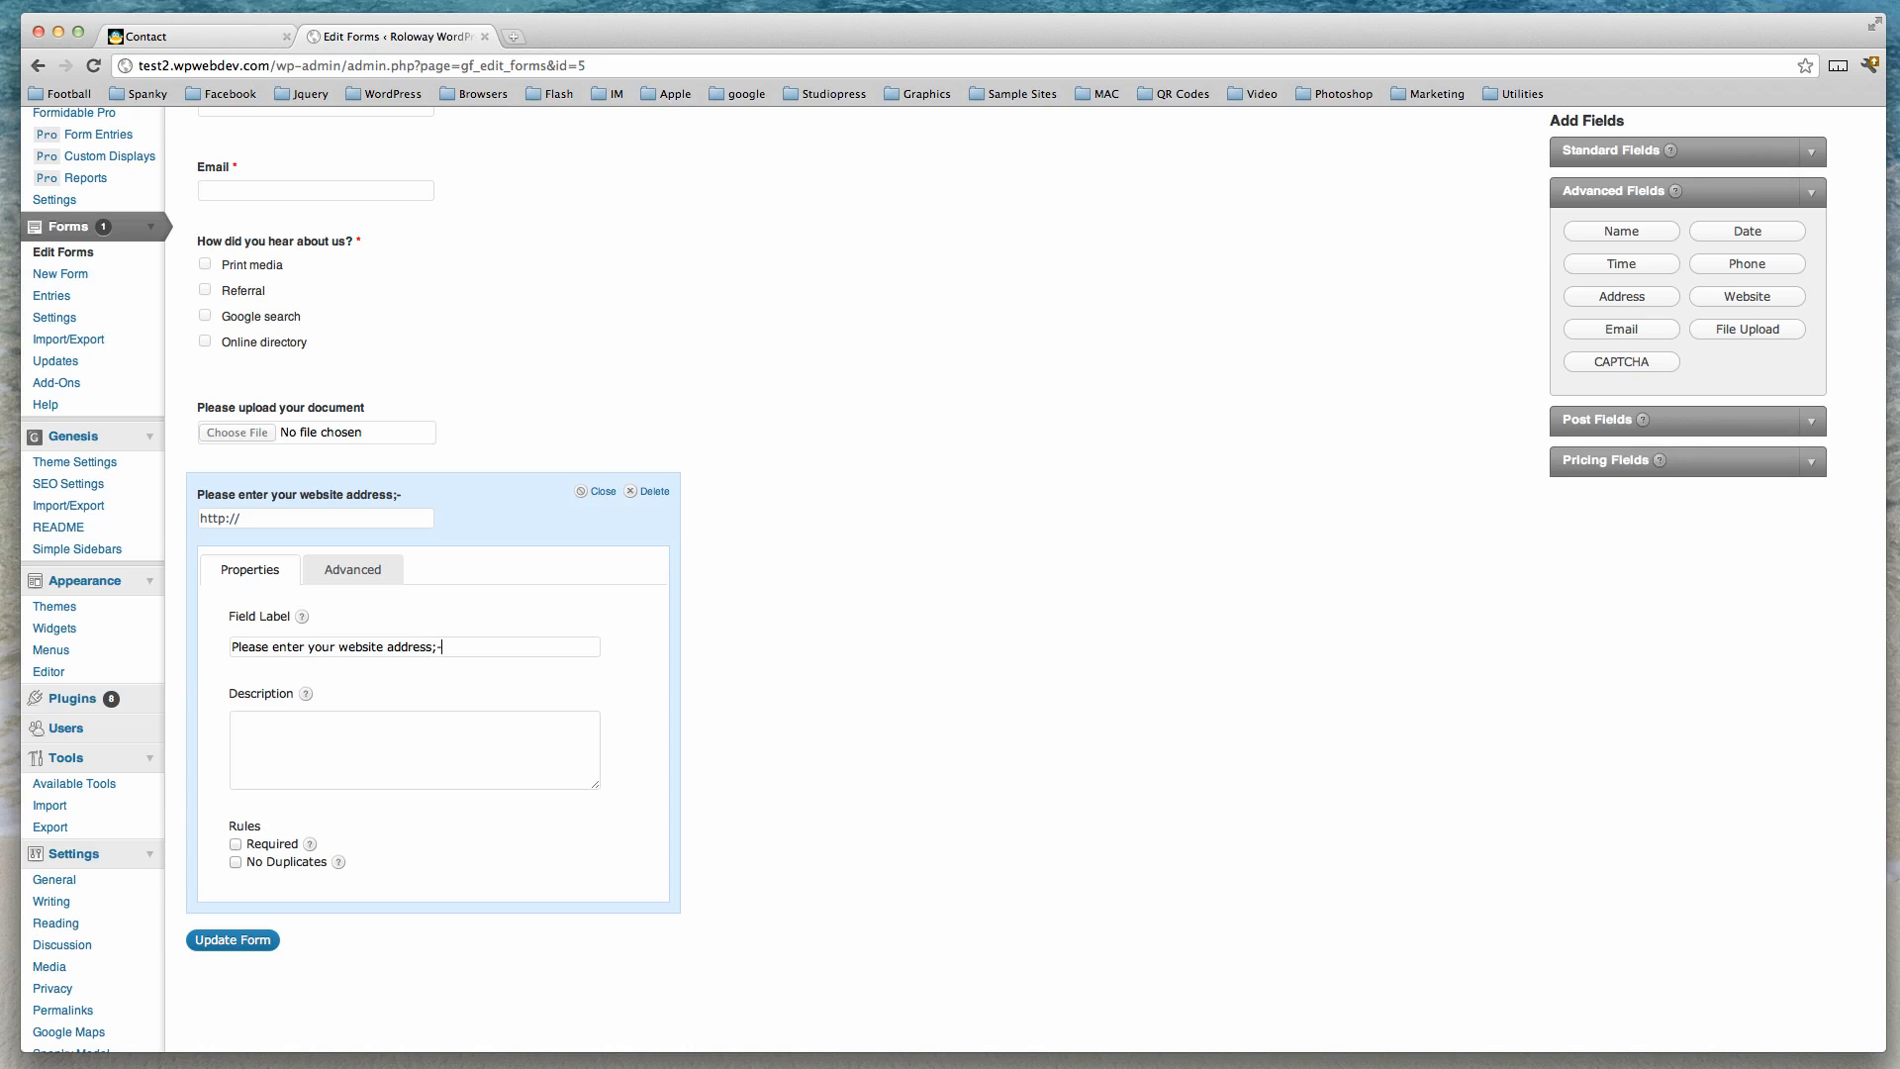
{"action": "left_click", "coordinate": [598, 492]}
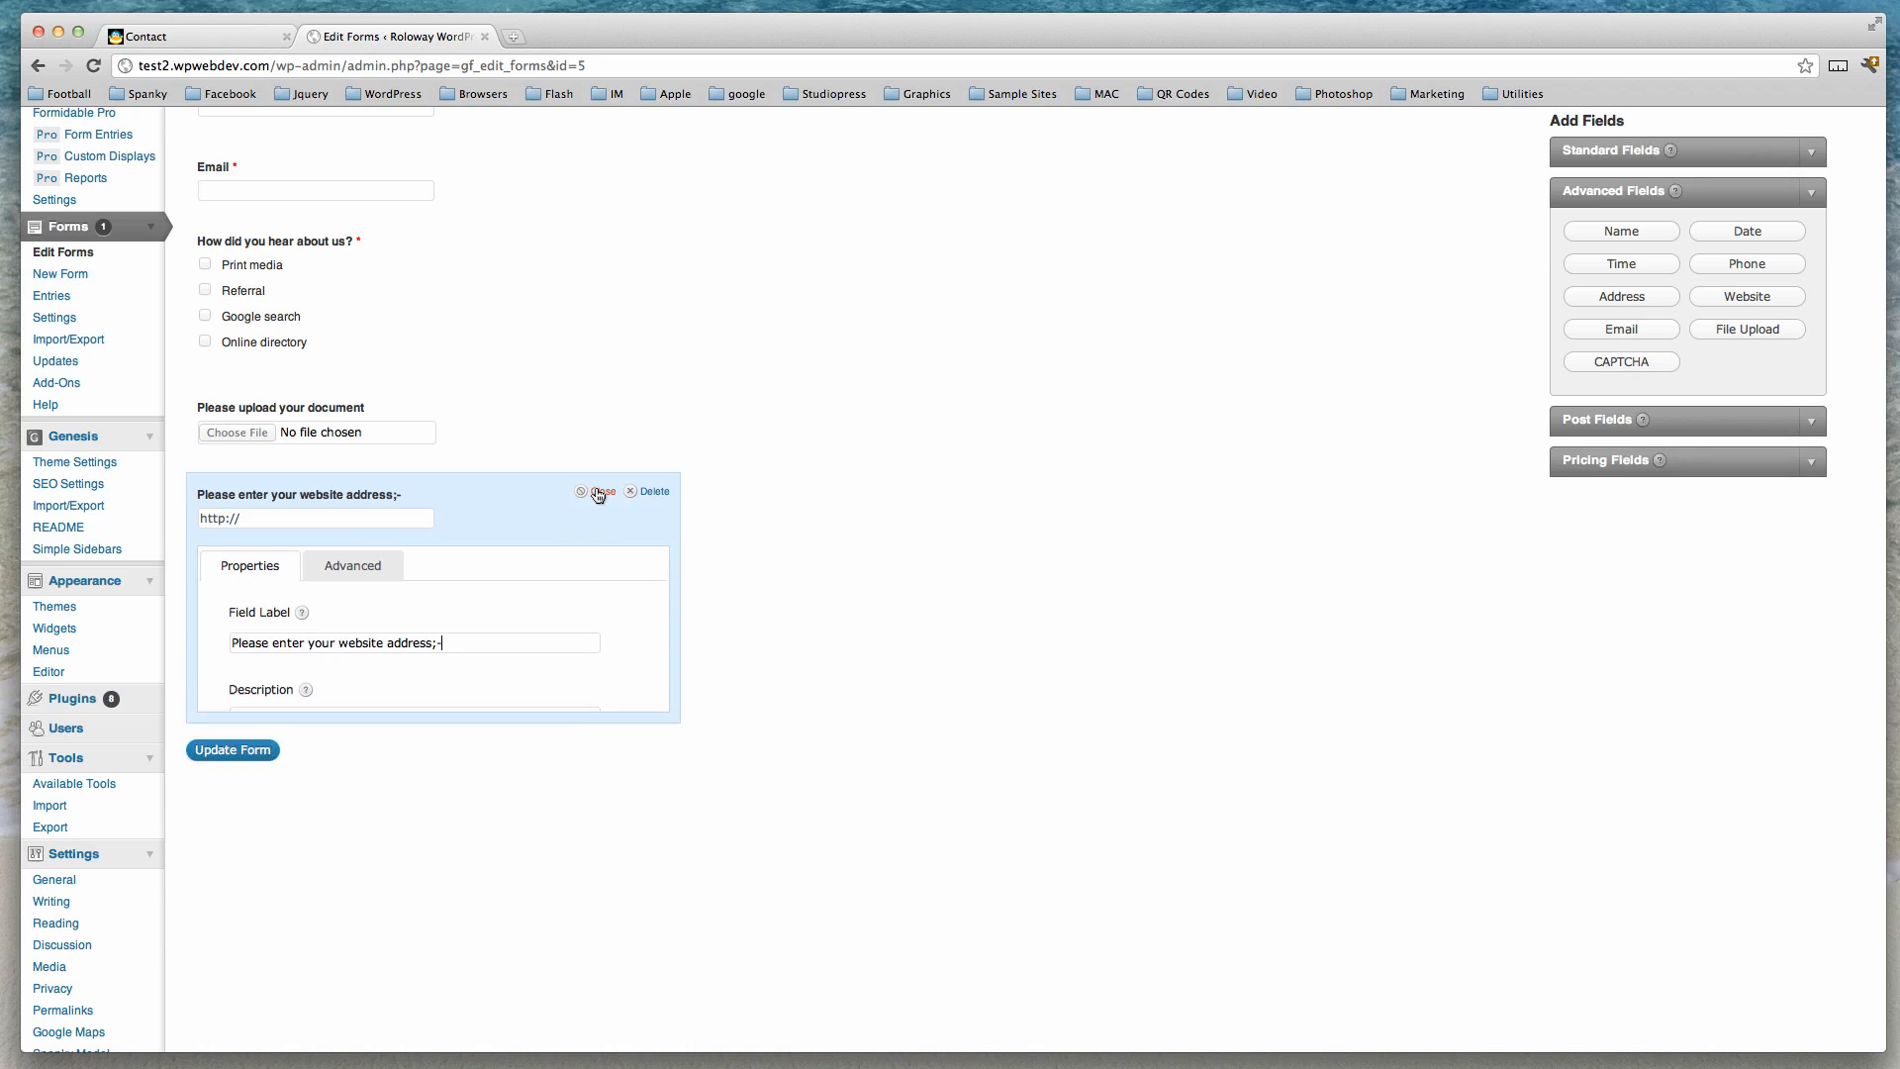
{"action": "left_click", "coordinate": [294, 517]}
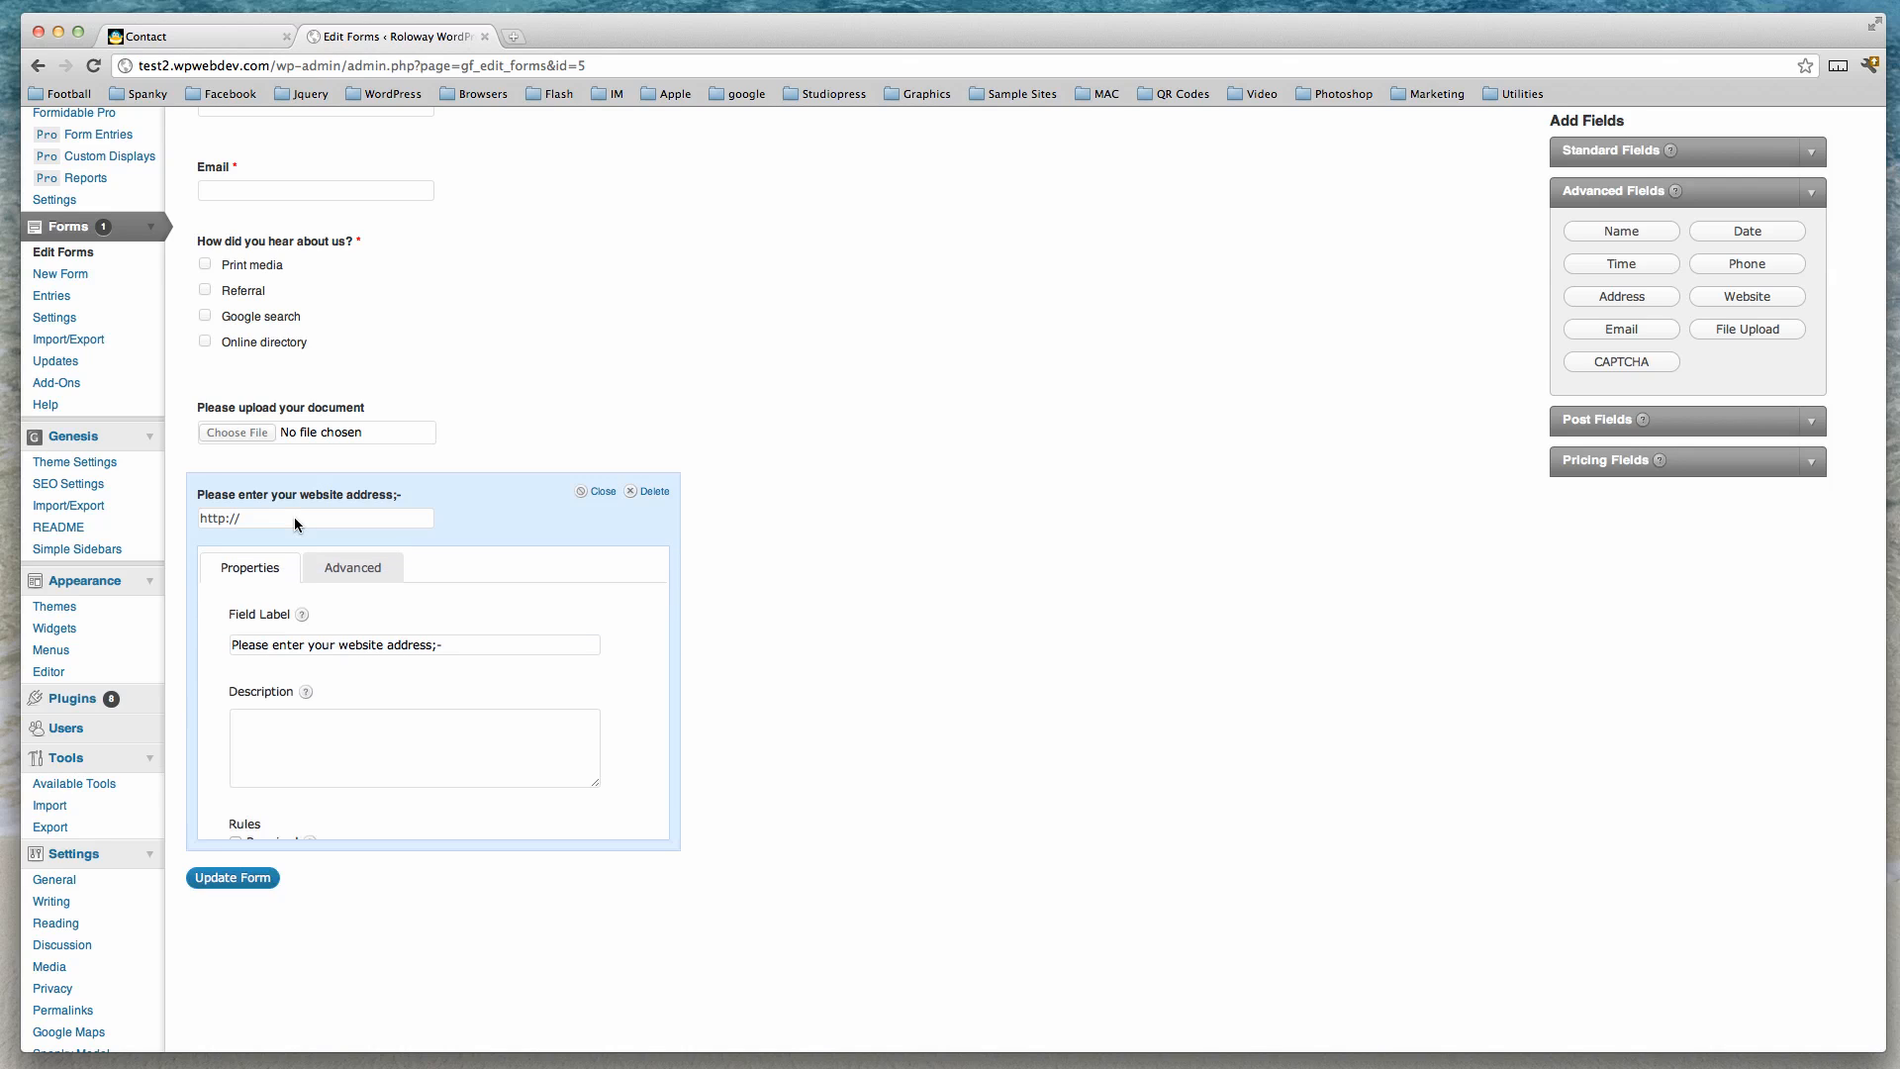
{"action": "left_click", "coordinate": [267, 517]}
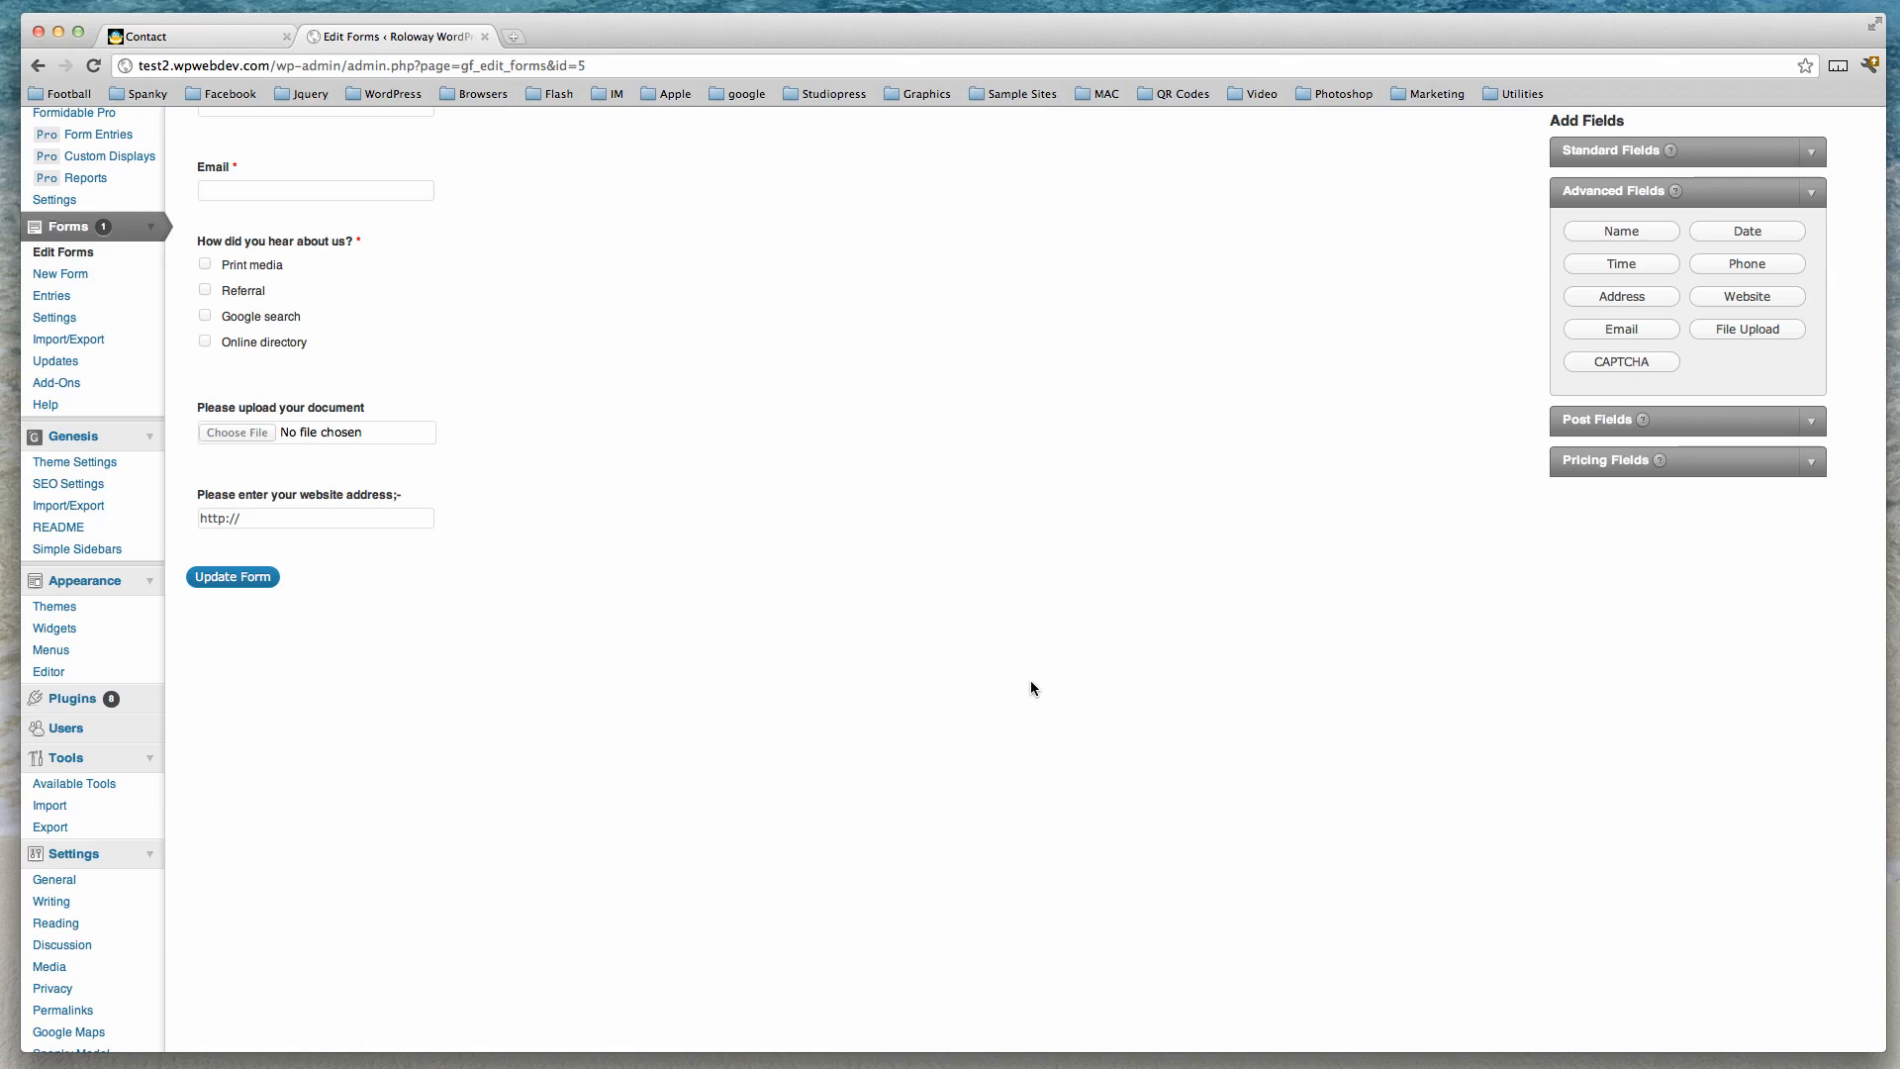
Add a Date field labelled 'Date of Birth', keeping the Date Picker input type.
{"action": "left_click", "coordinate": [1756, 233]}
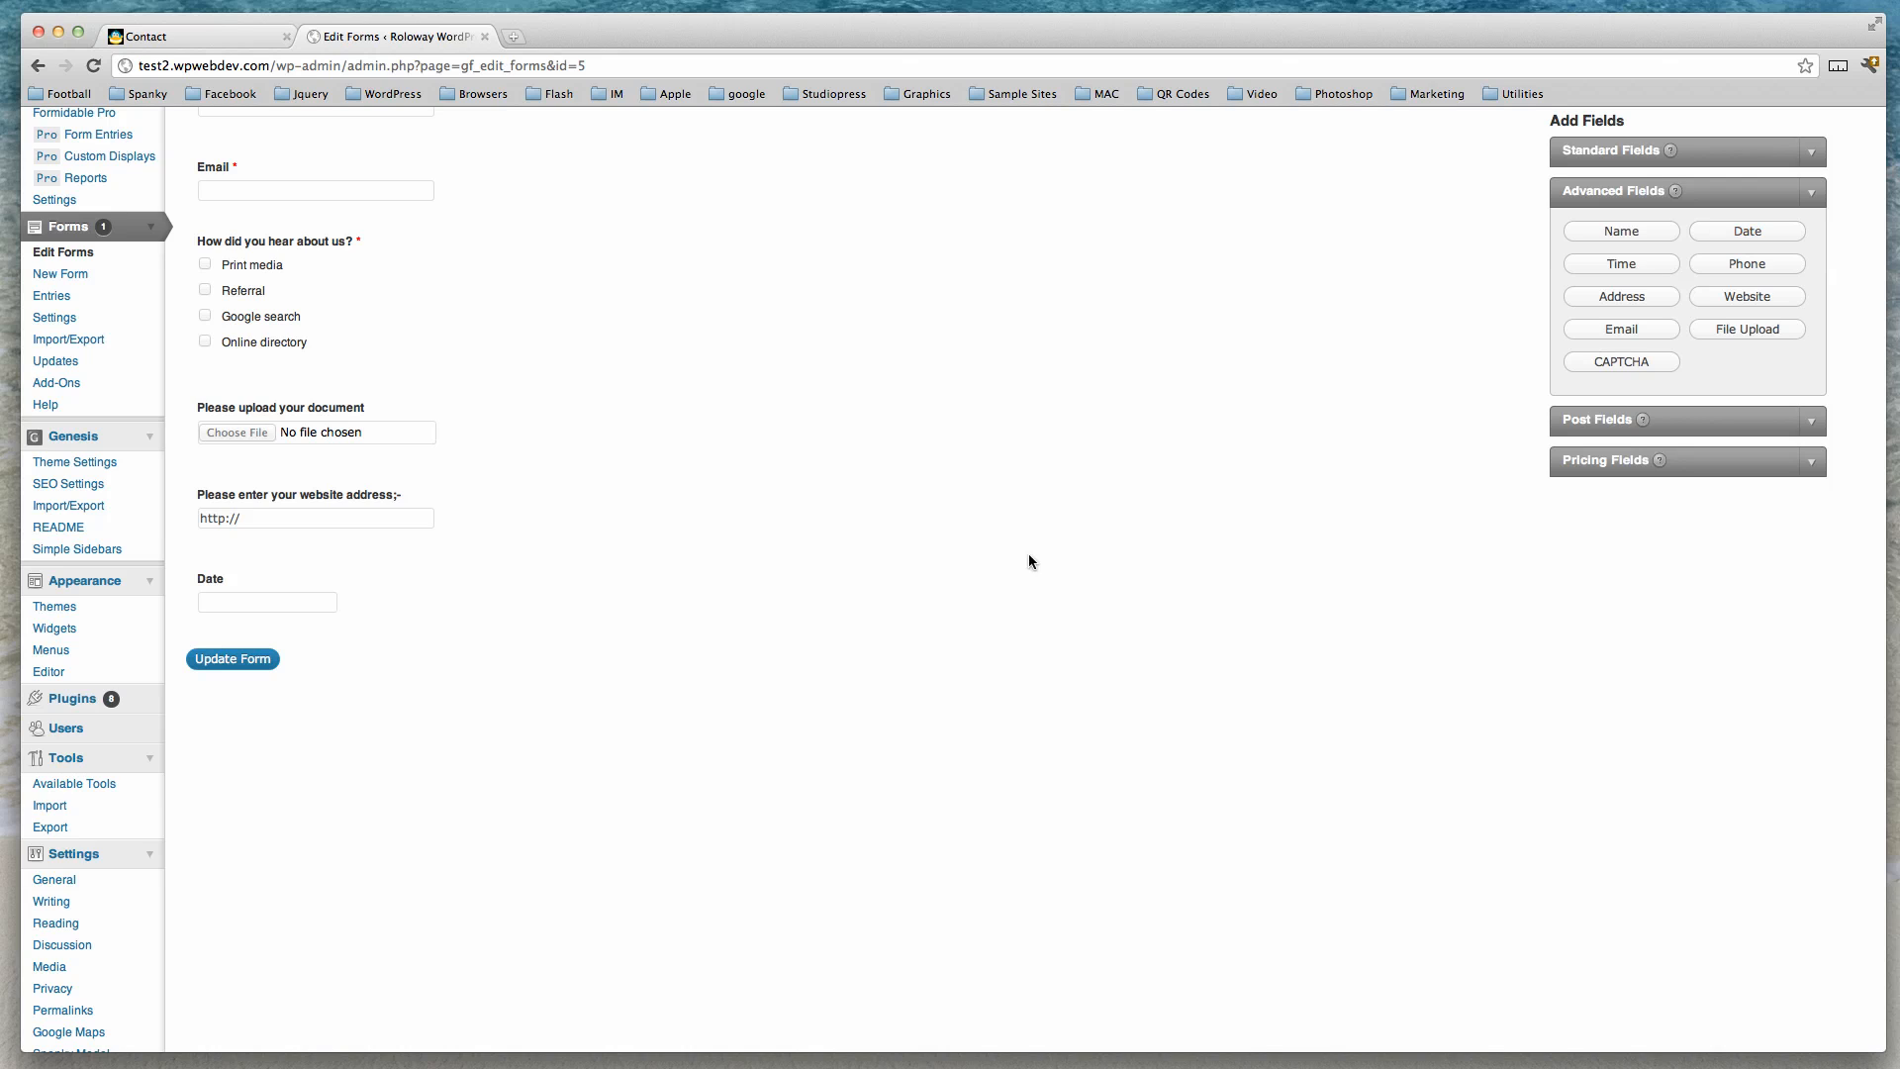
{"action": "left_click", "coordinate": [607, 577]}
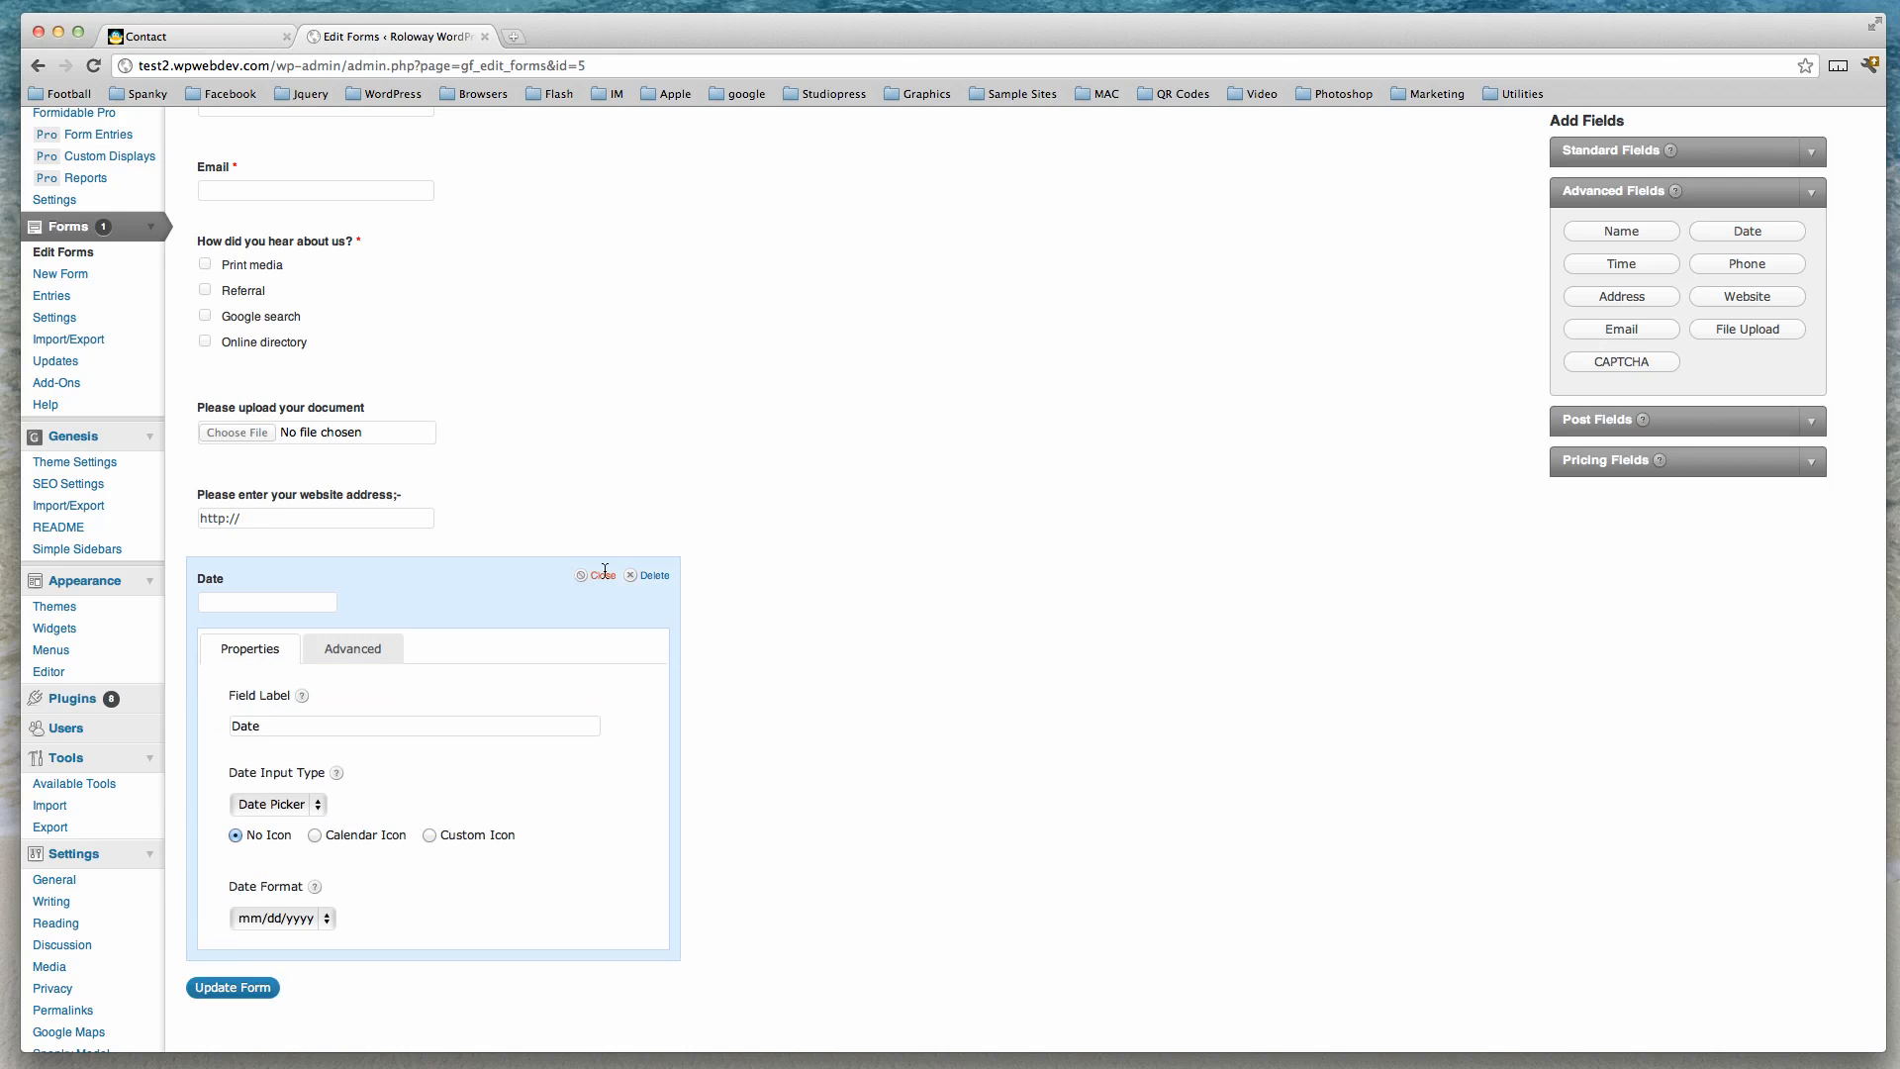
{"action": "scroll", "coordinate": [965, 675], "scroll_direction": "down", "scroll_amount": 5}
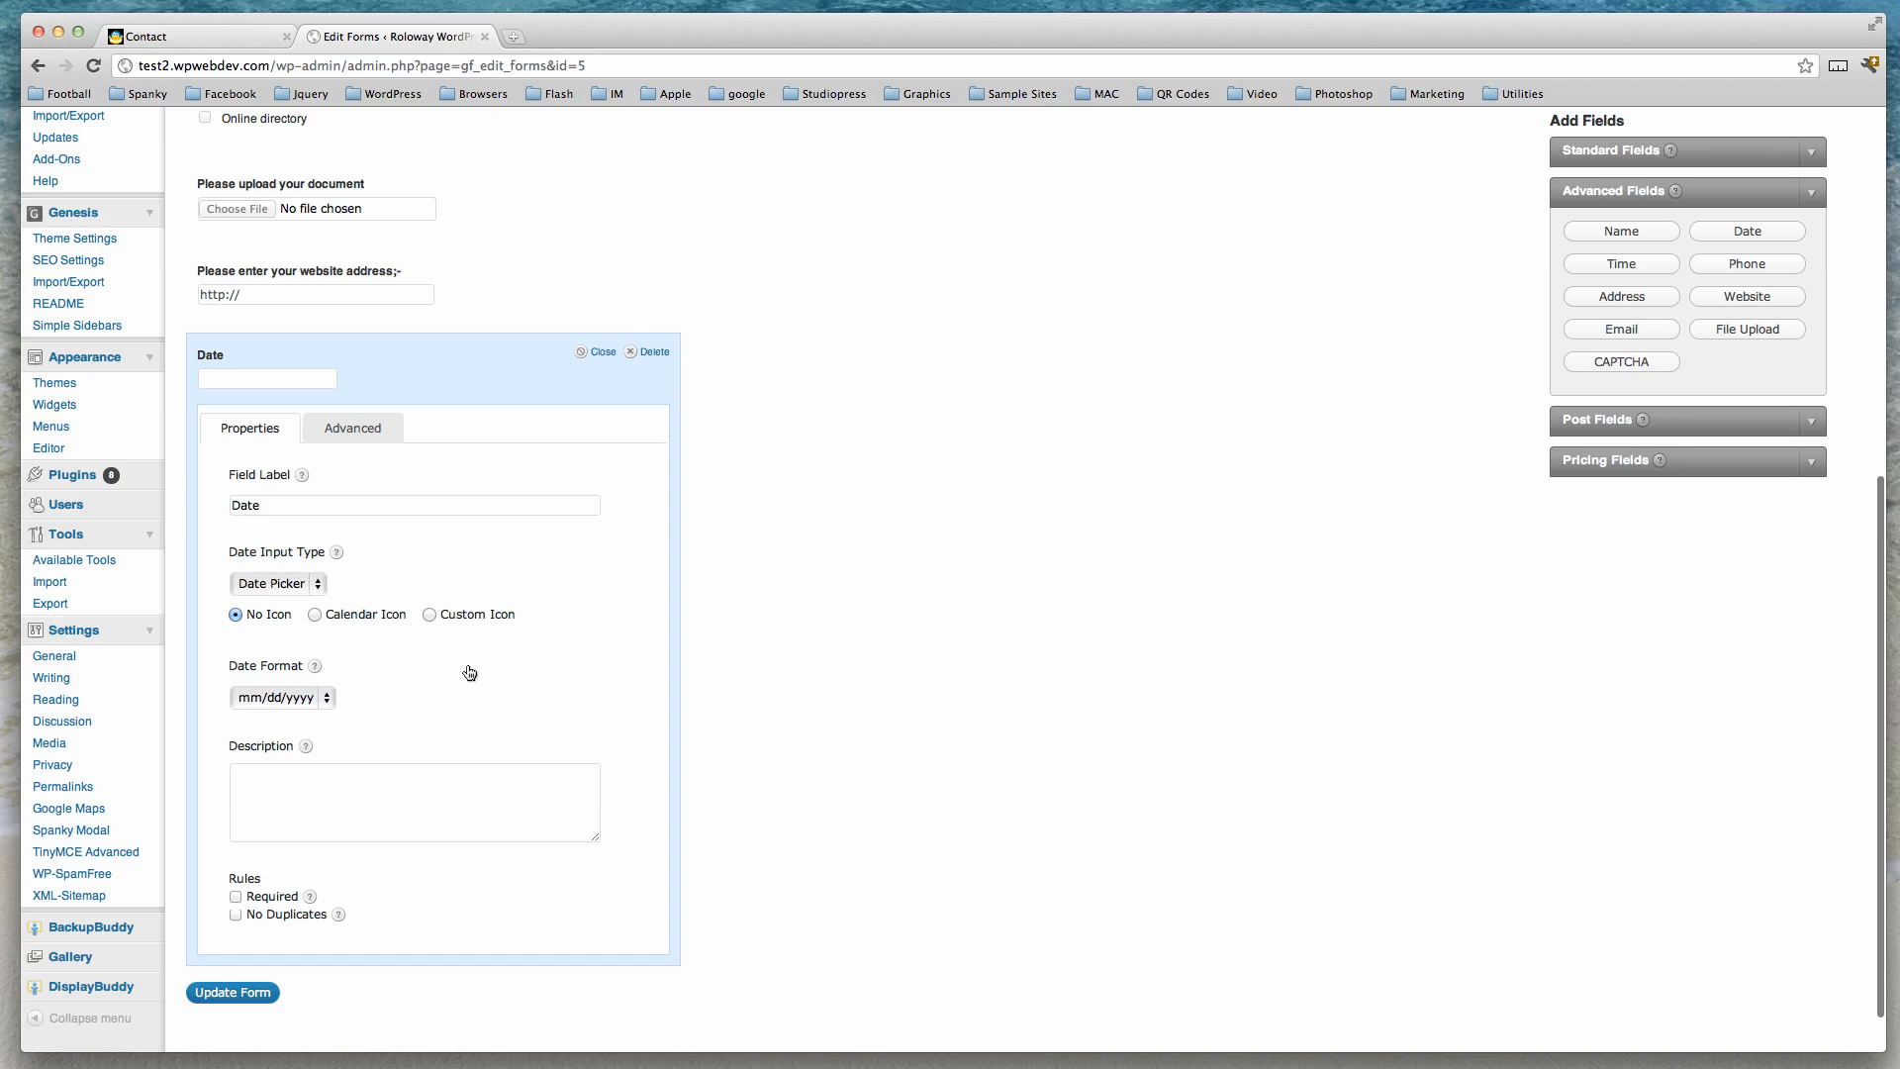
{"action": "left_click", "coordinate": [317, 583]}
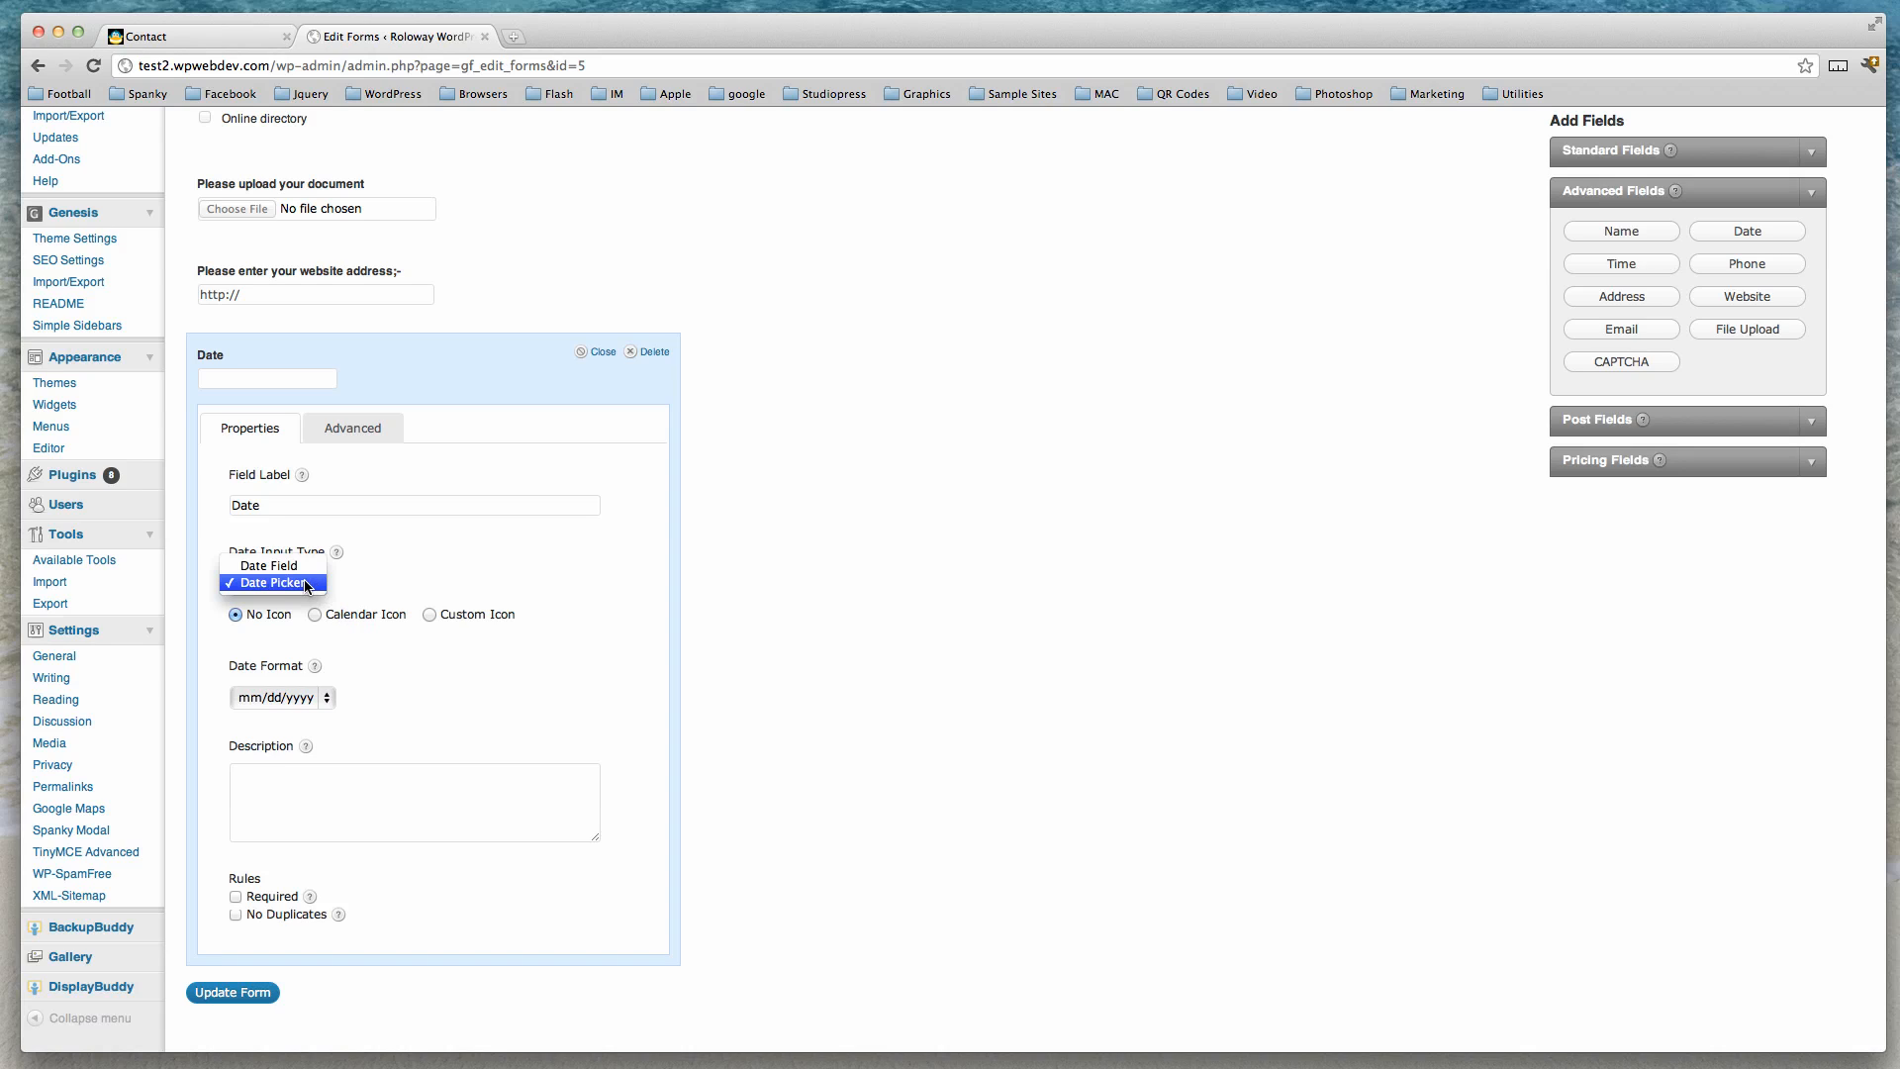
{"action": "left_click", "coordinate": [317, 583]}
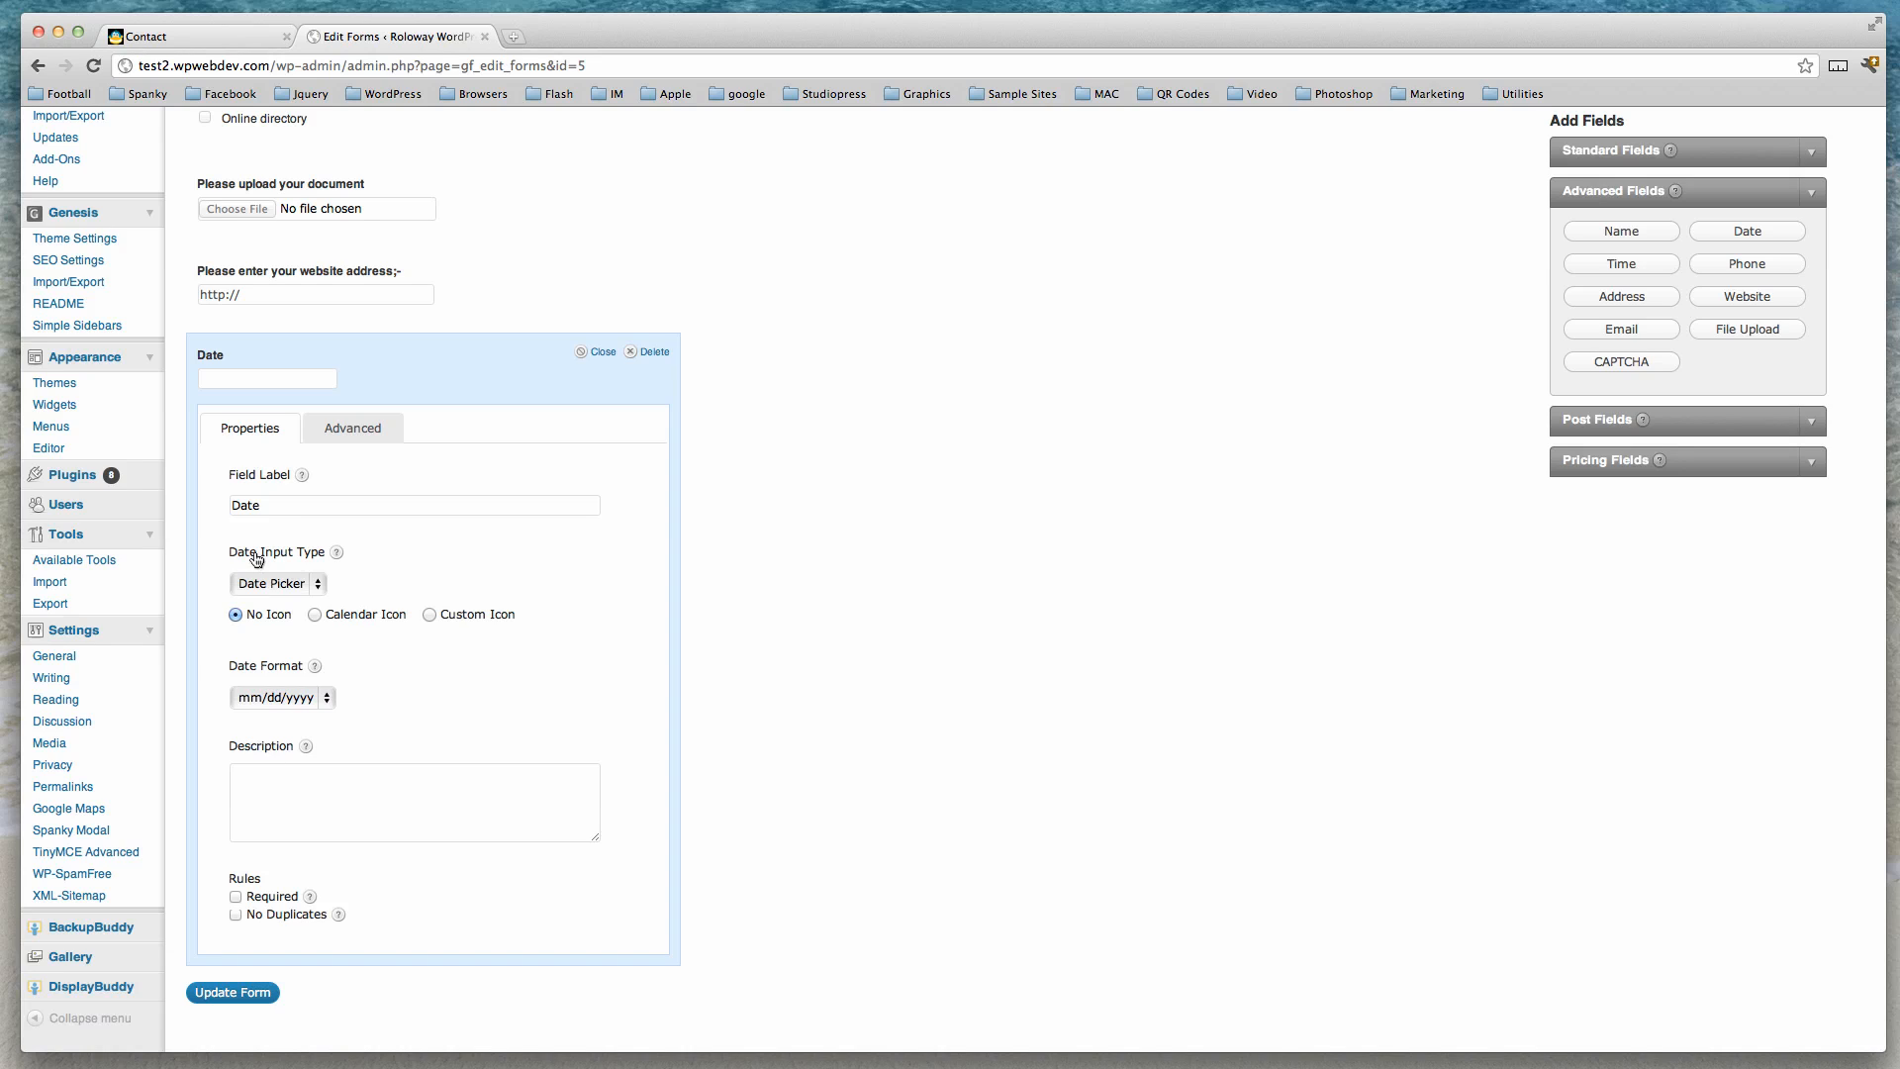
{"action": "type", "text": "of Birth"}
Give the date field a calendar icon and dd/mm/yyyy format, make it required, and close its settings.
{"action": "left_click", "coordinate": [313, 613]}
{"action": "left_click", "coordinate": [327, 703]}
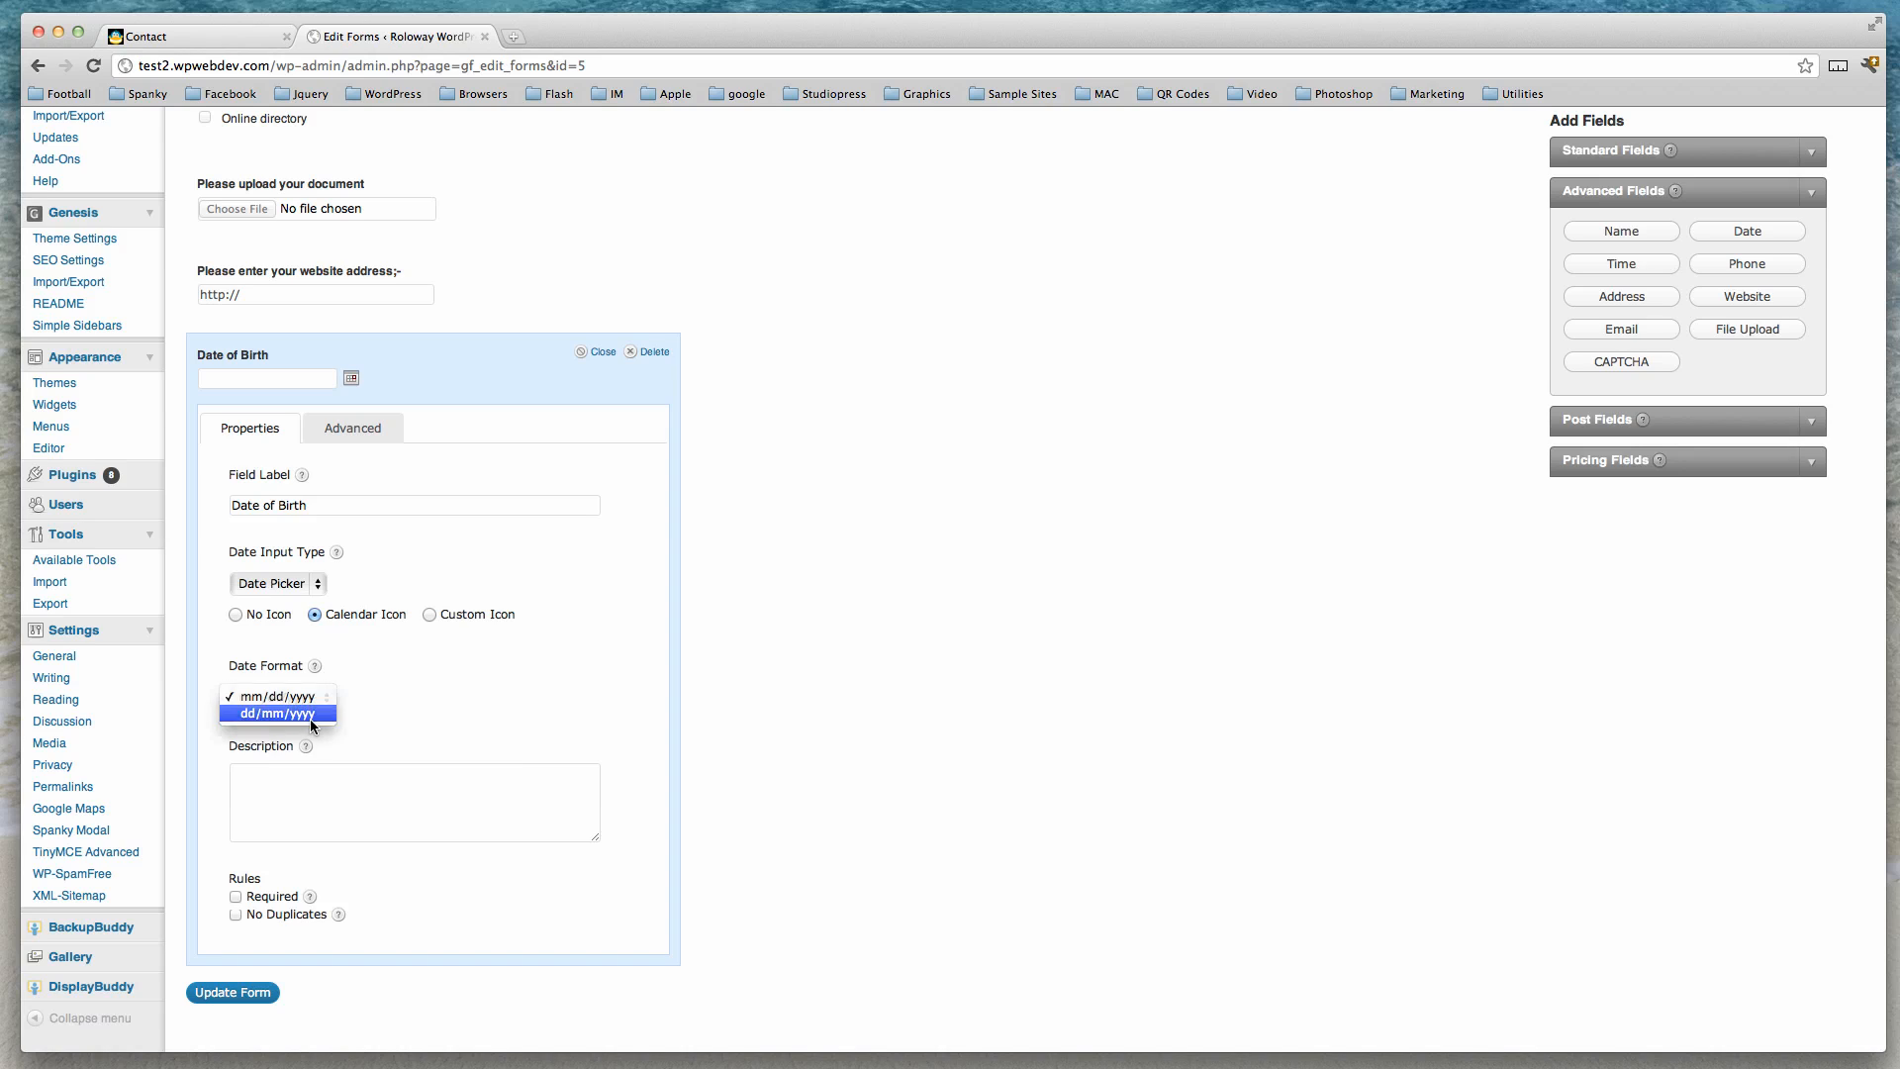
{"action": "left_click", "coordinate": [311, 715]}
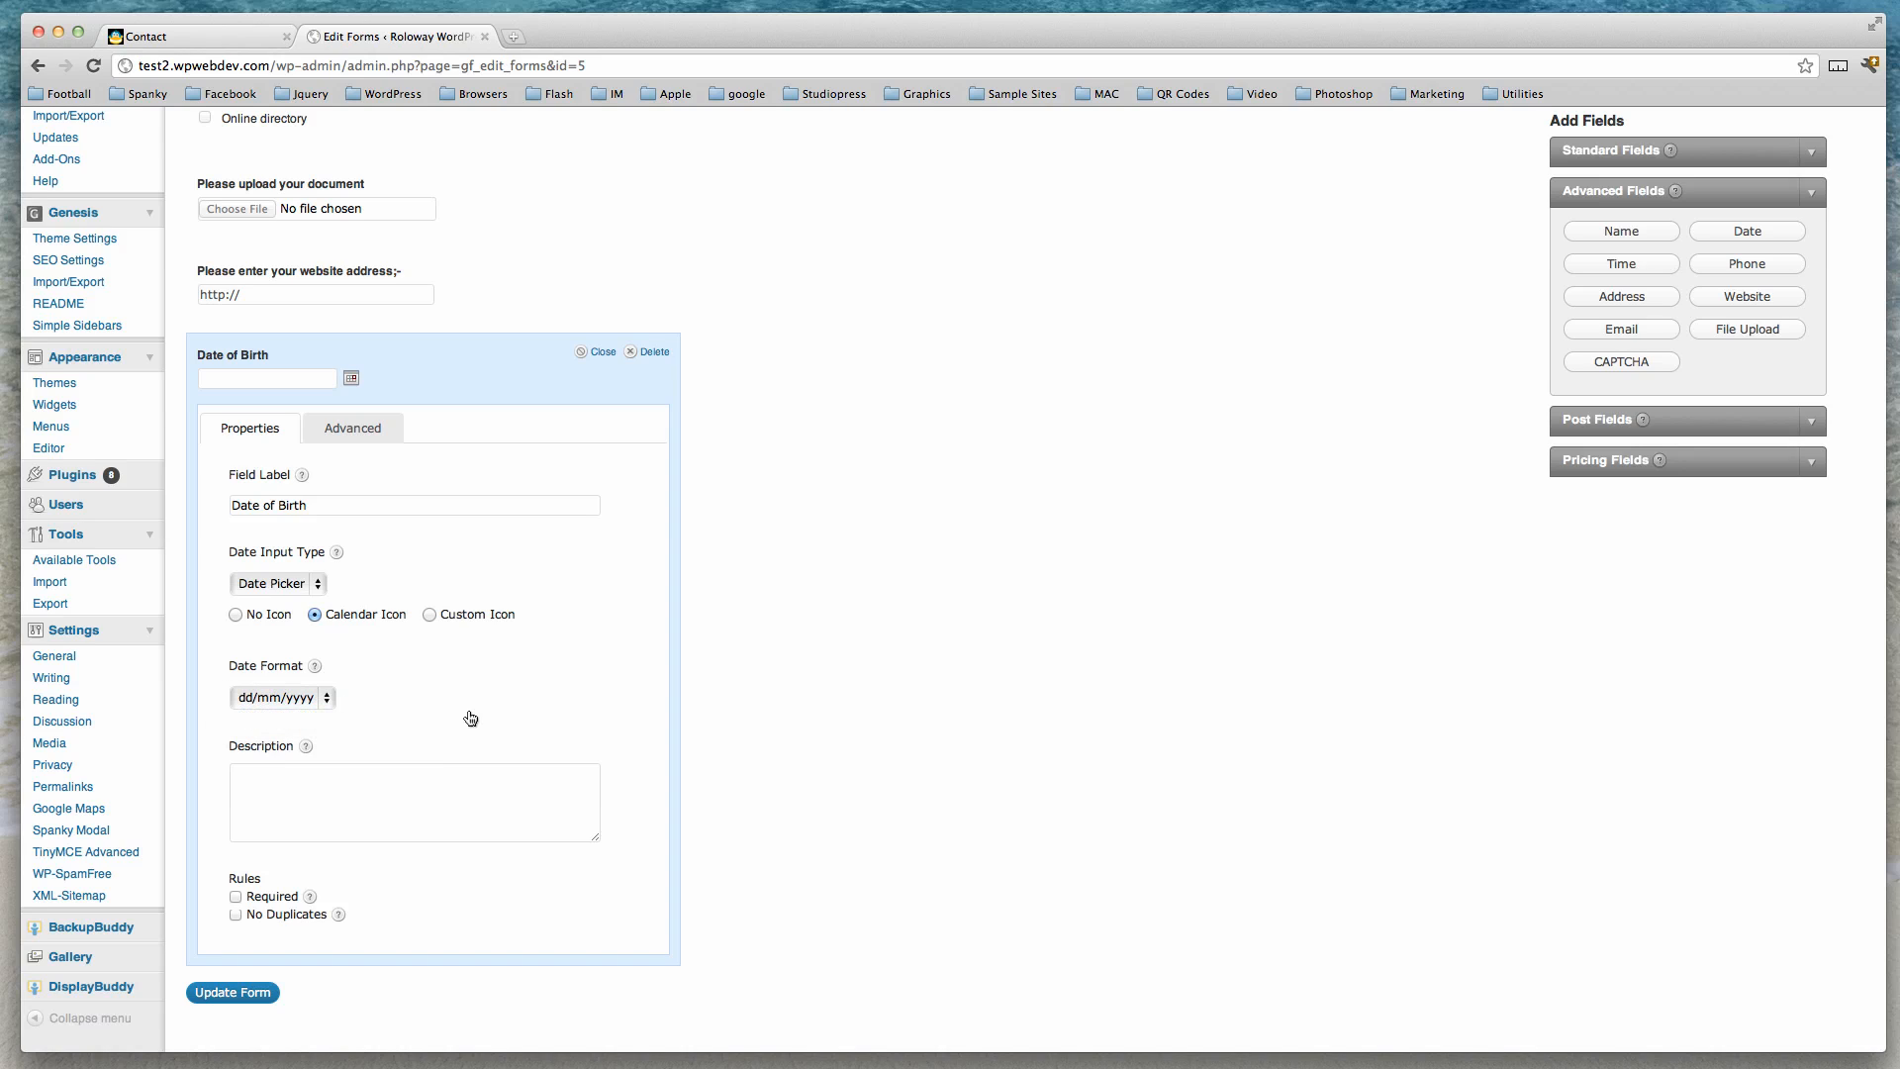
{"action": "left_click", "coordinate": [235, 896]}
{"action": "left_click", "coordinate": [603, 352]}
Move the Date of Birth field up to sit directly below the Email field.
{"action": "scroll", "coordinate": [867, 491], "scroll_direction": "up", "scroll_amount": 5}
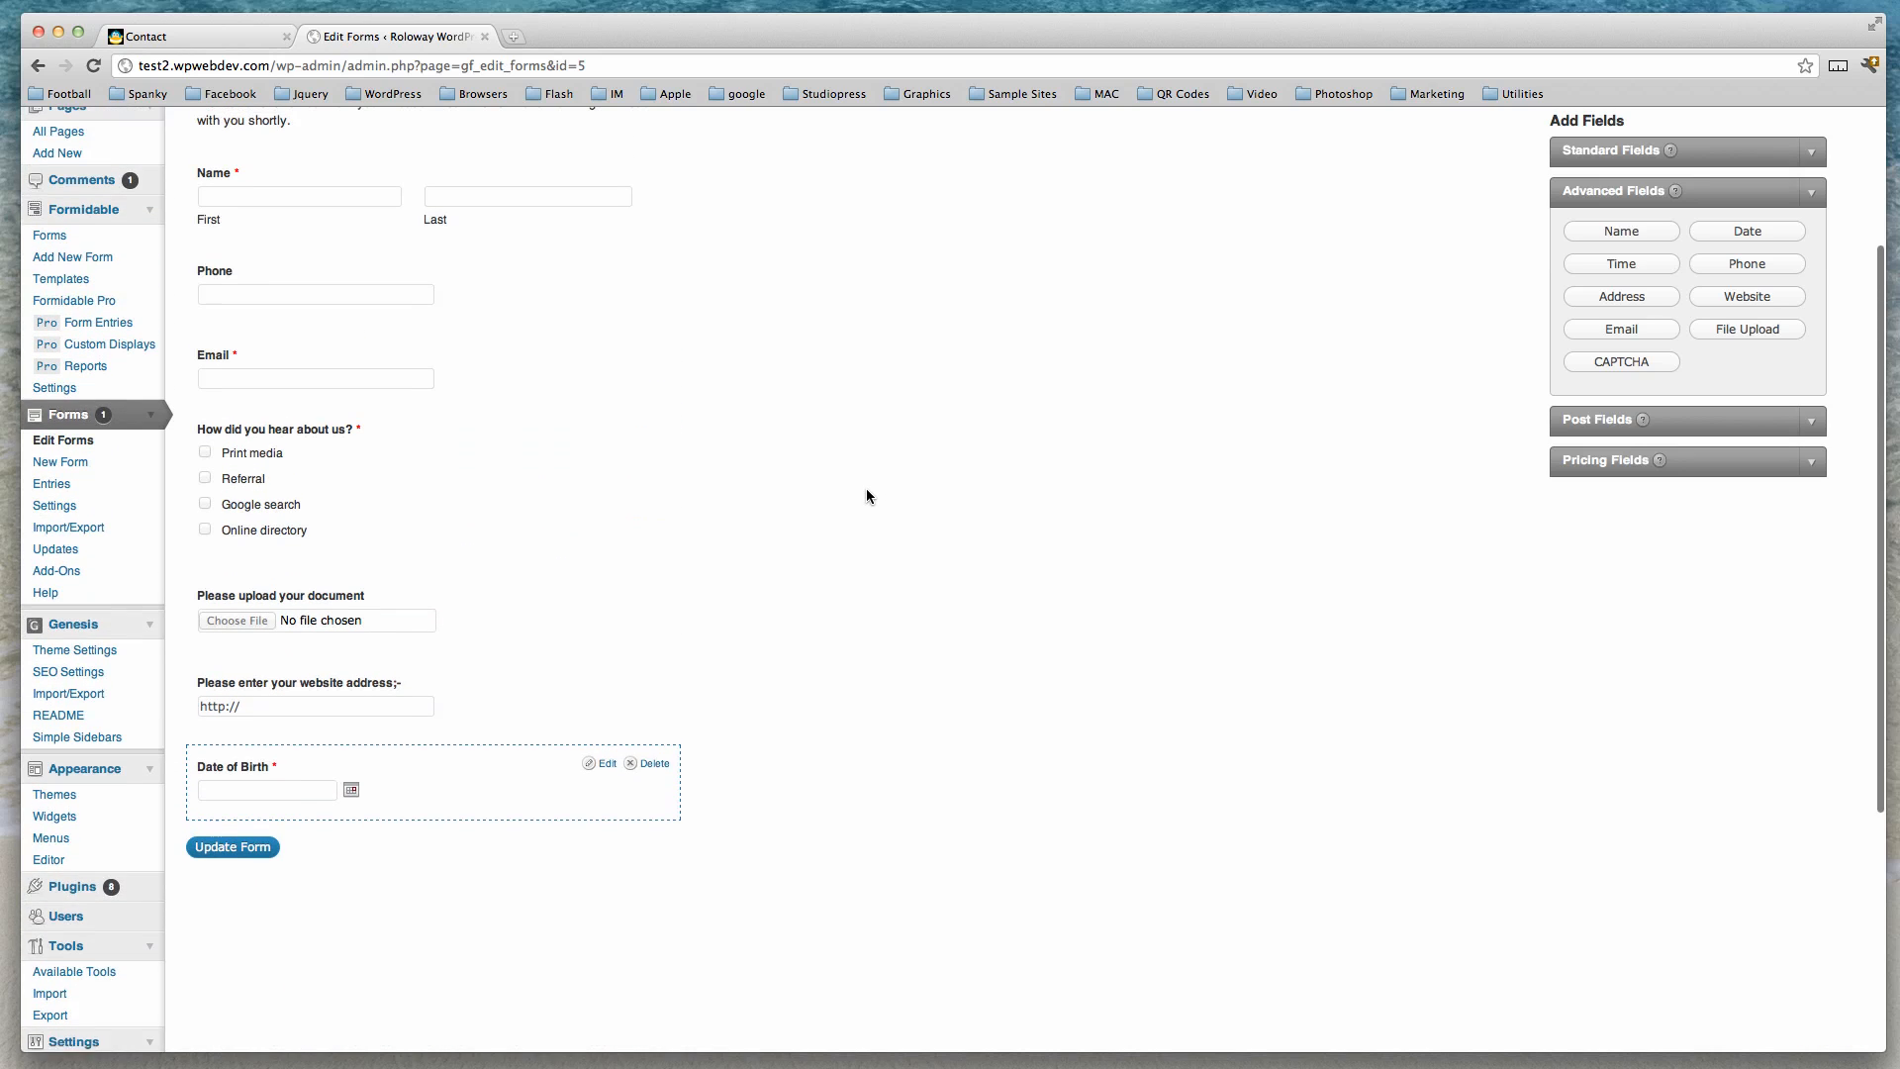
{"action": "scroll", "coordinate": [865, 489], "scroll_direction": "up", "scroll_amount": 1}
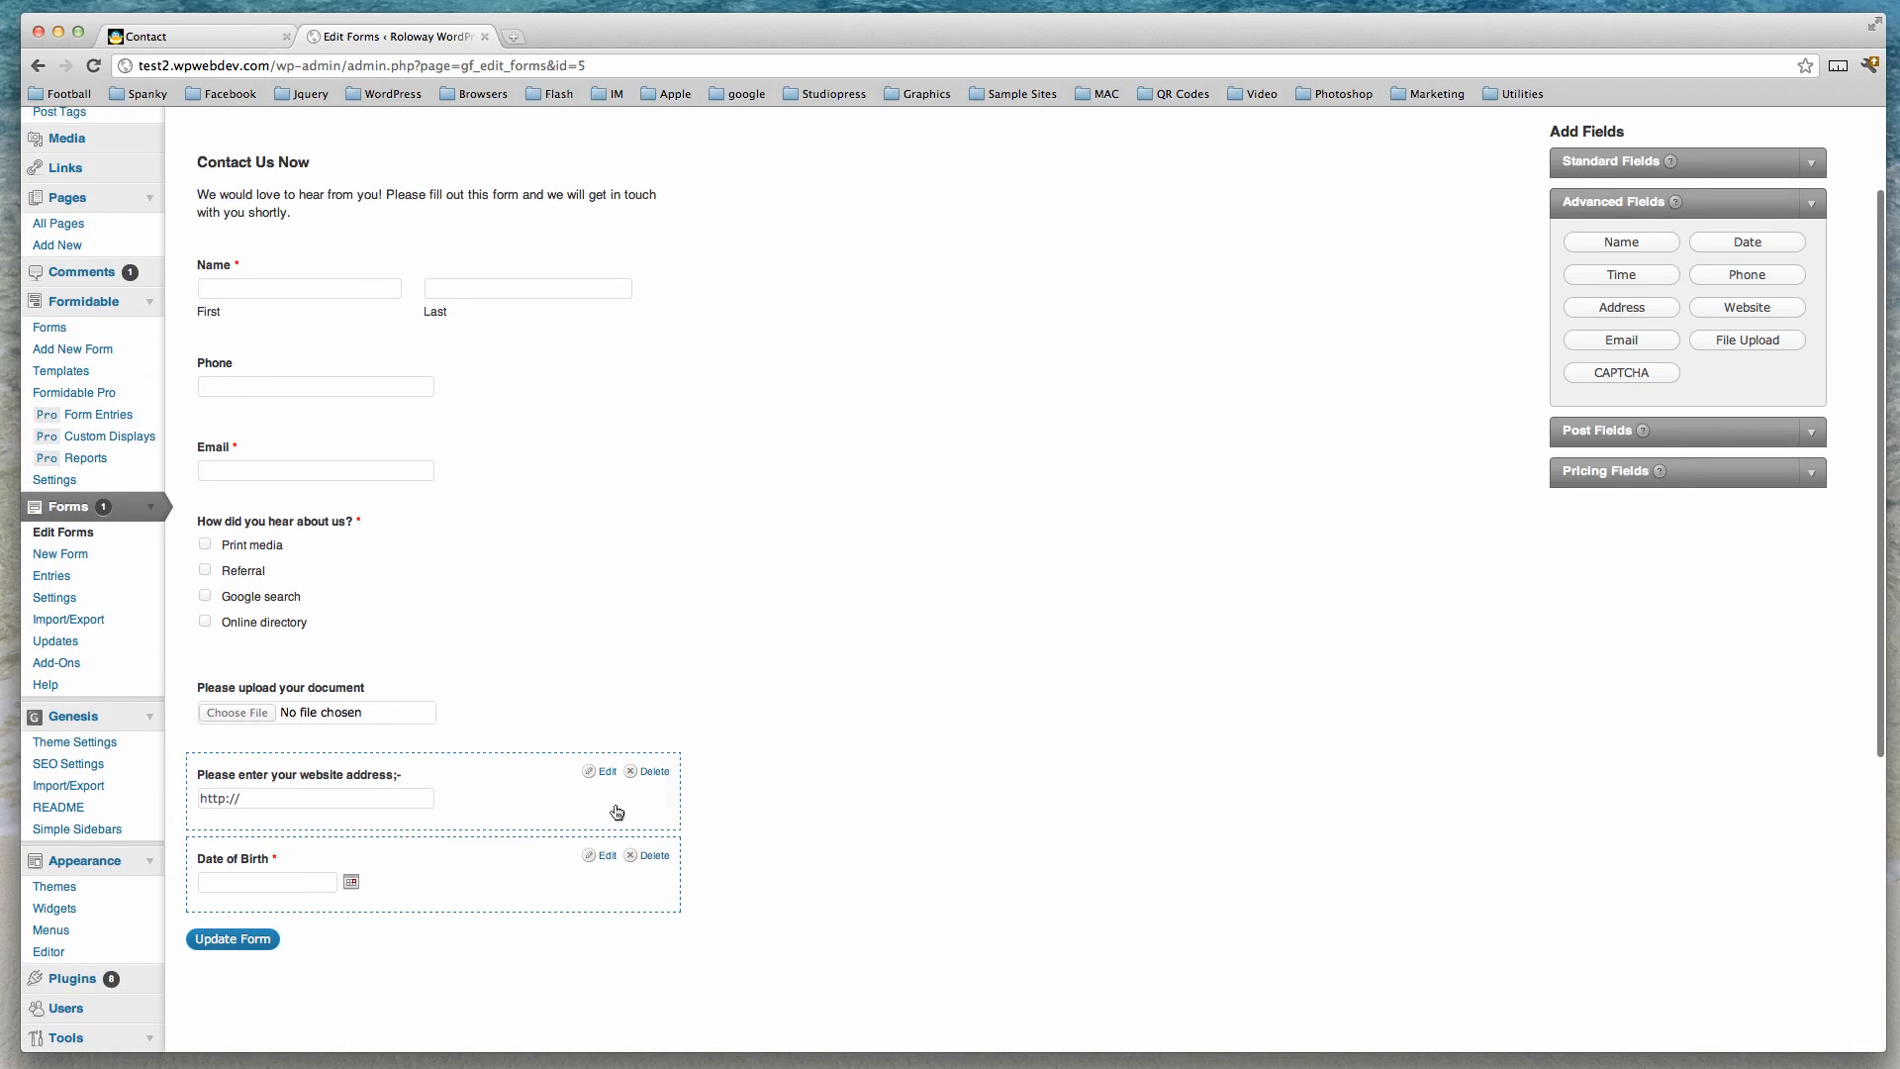
{"action": "left_click_drag", "start_coordinate": [525, 857], "coordinate": [533, 532]}
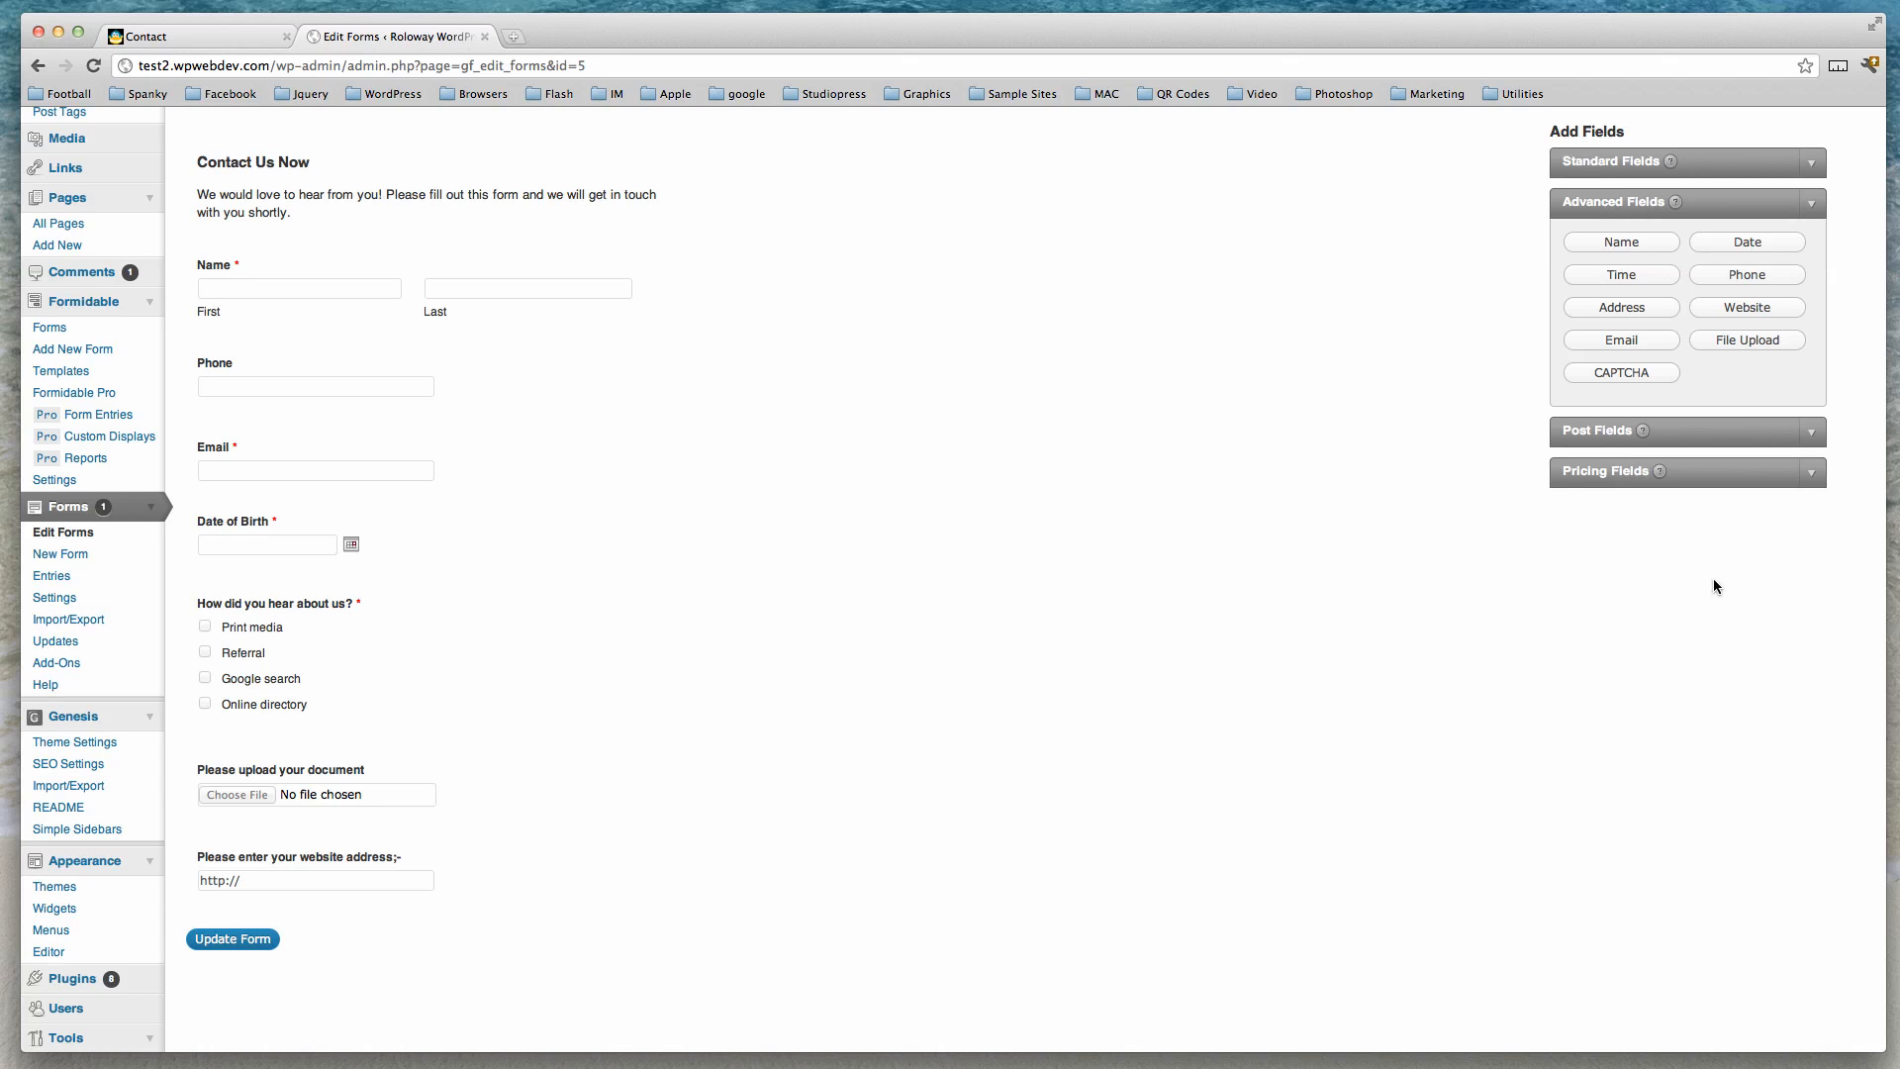
Add a Section Break field to the end of the form from the standard fields.
{"action": "left_click", "coordinate": [1813, 439]}
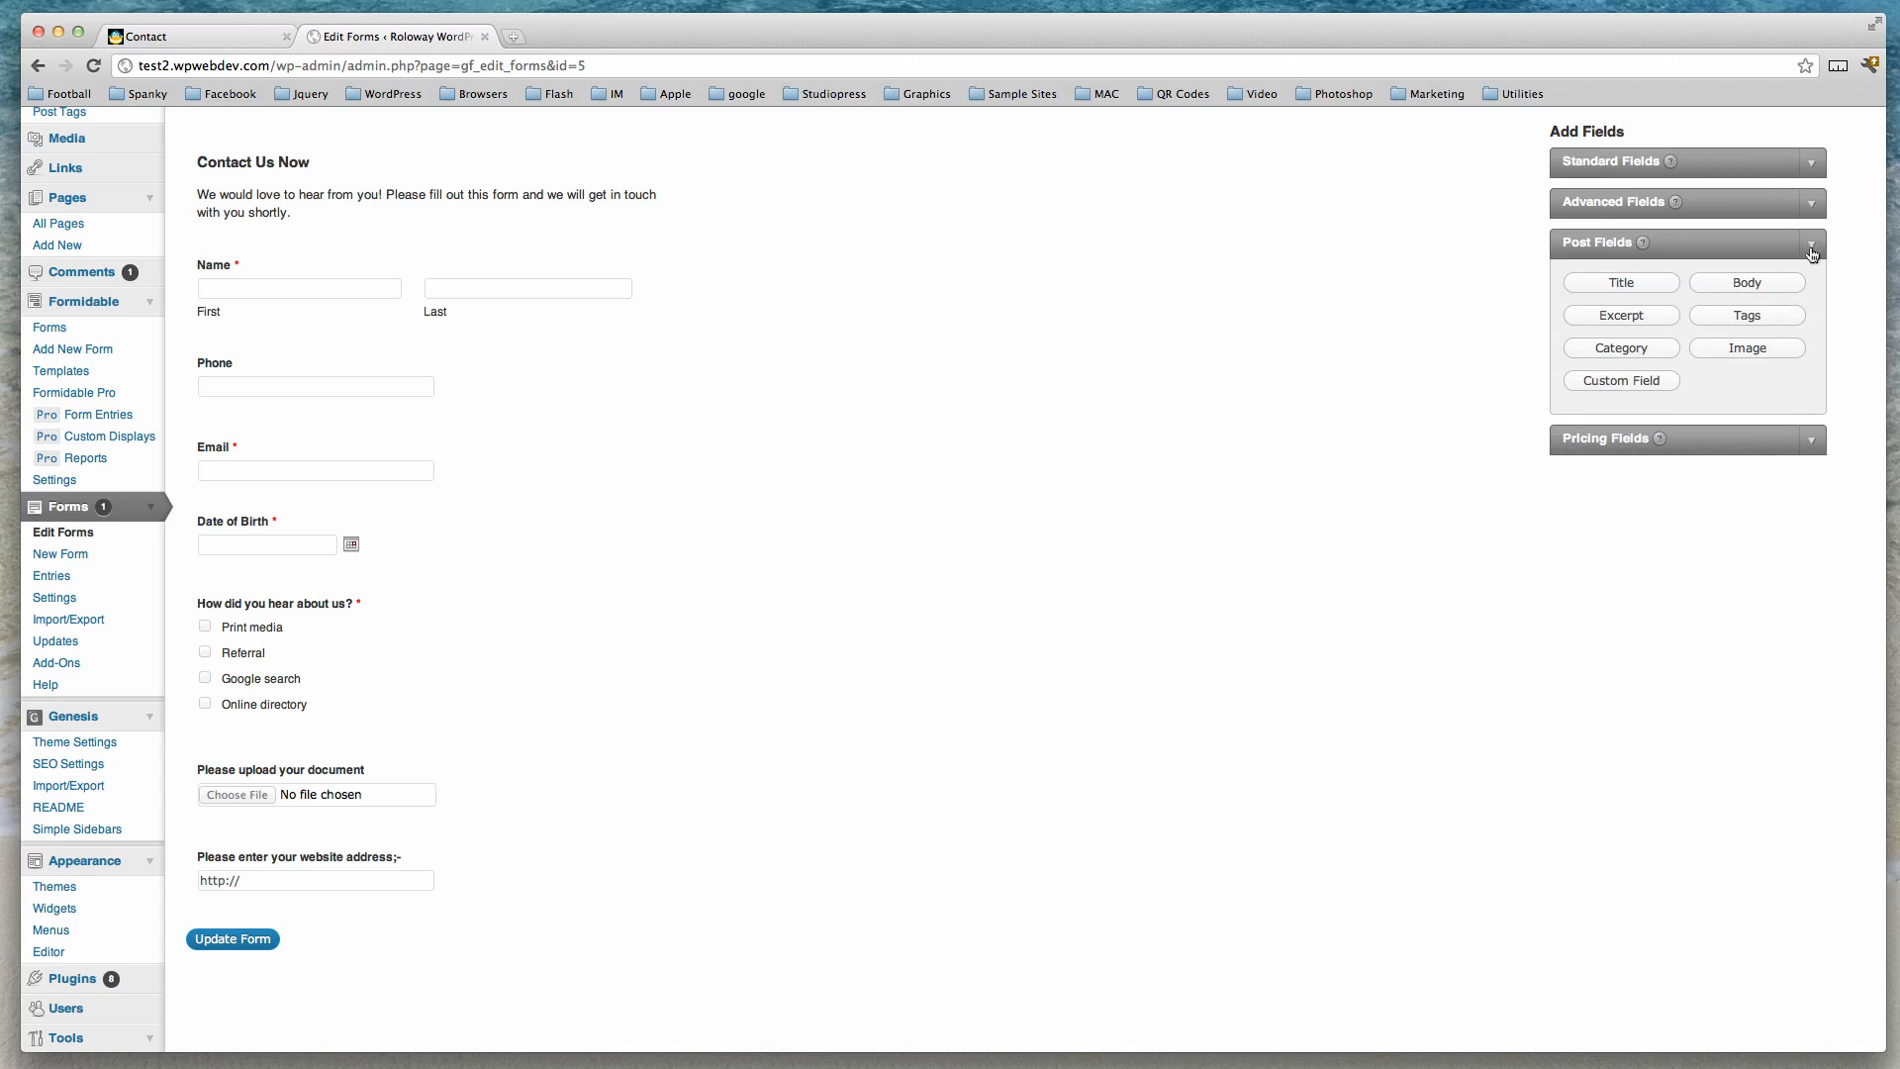
{"action": "left_click", "coordinate": [1811, 204]}
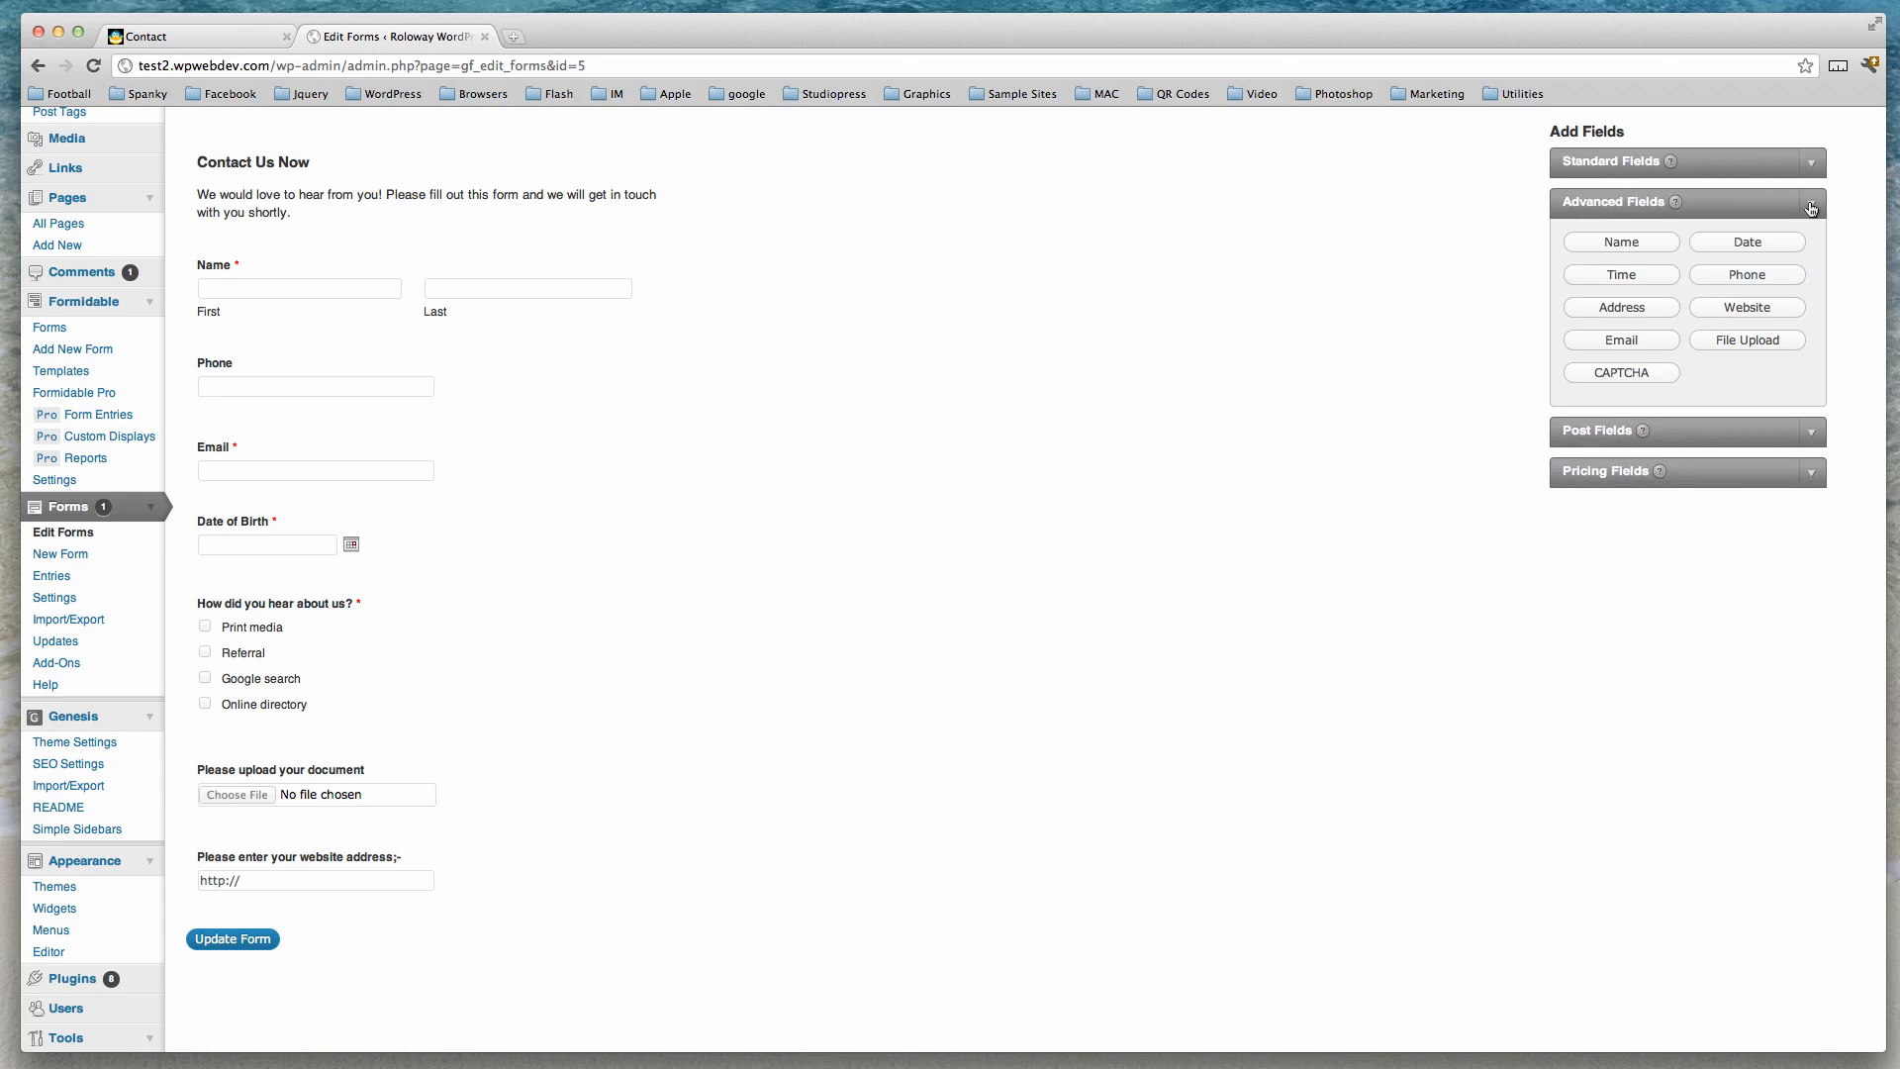
{"action": "left_click", "coordinate": [1811, 161]}
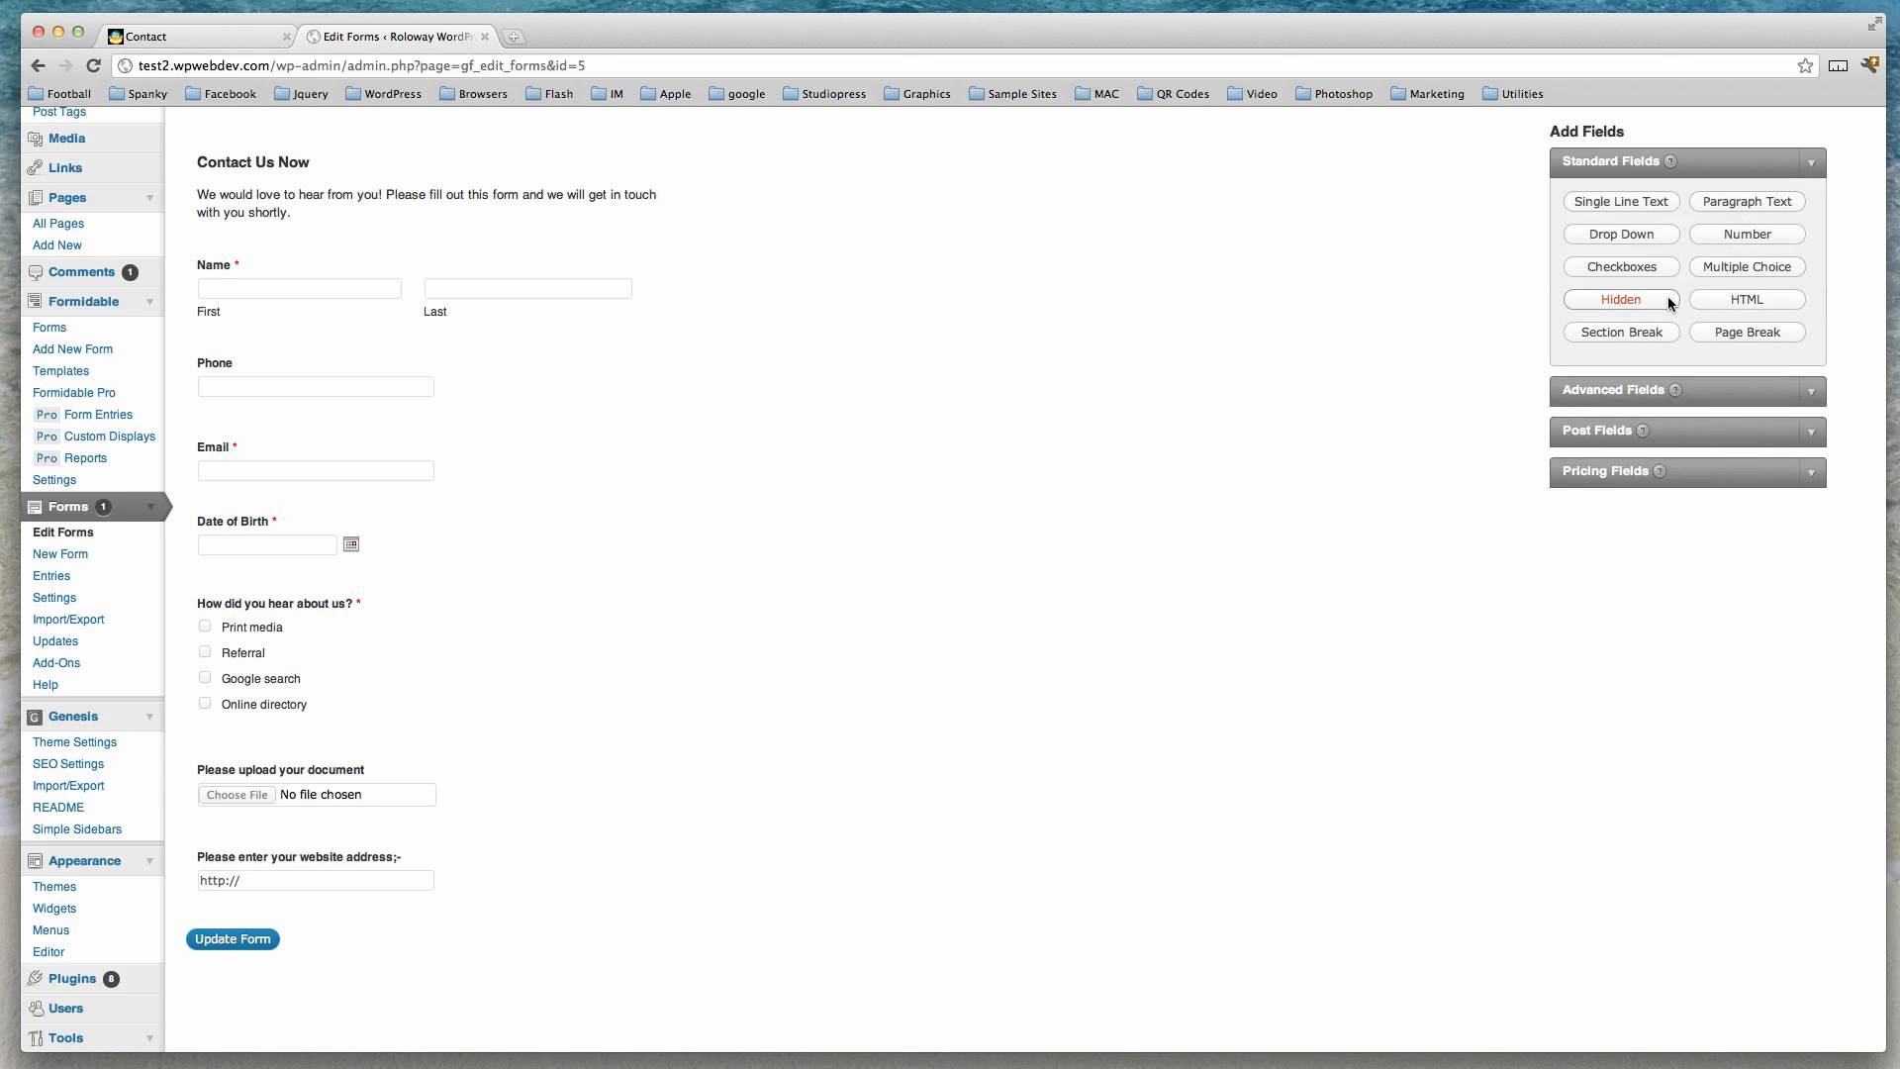
{"action": "left_click", "coordinate": [1628, 334]}
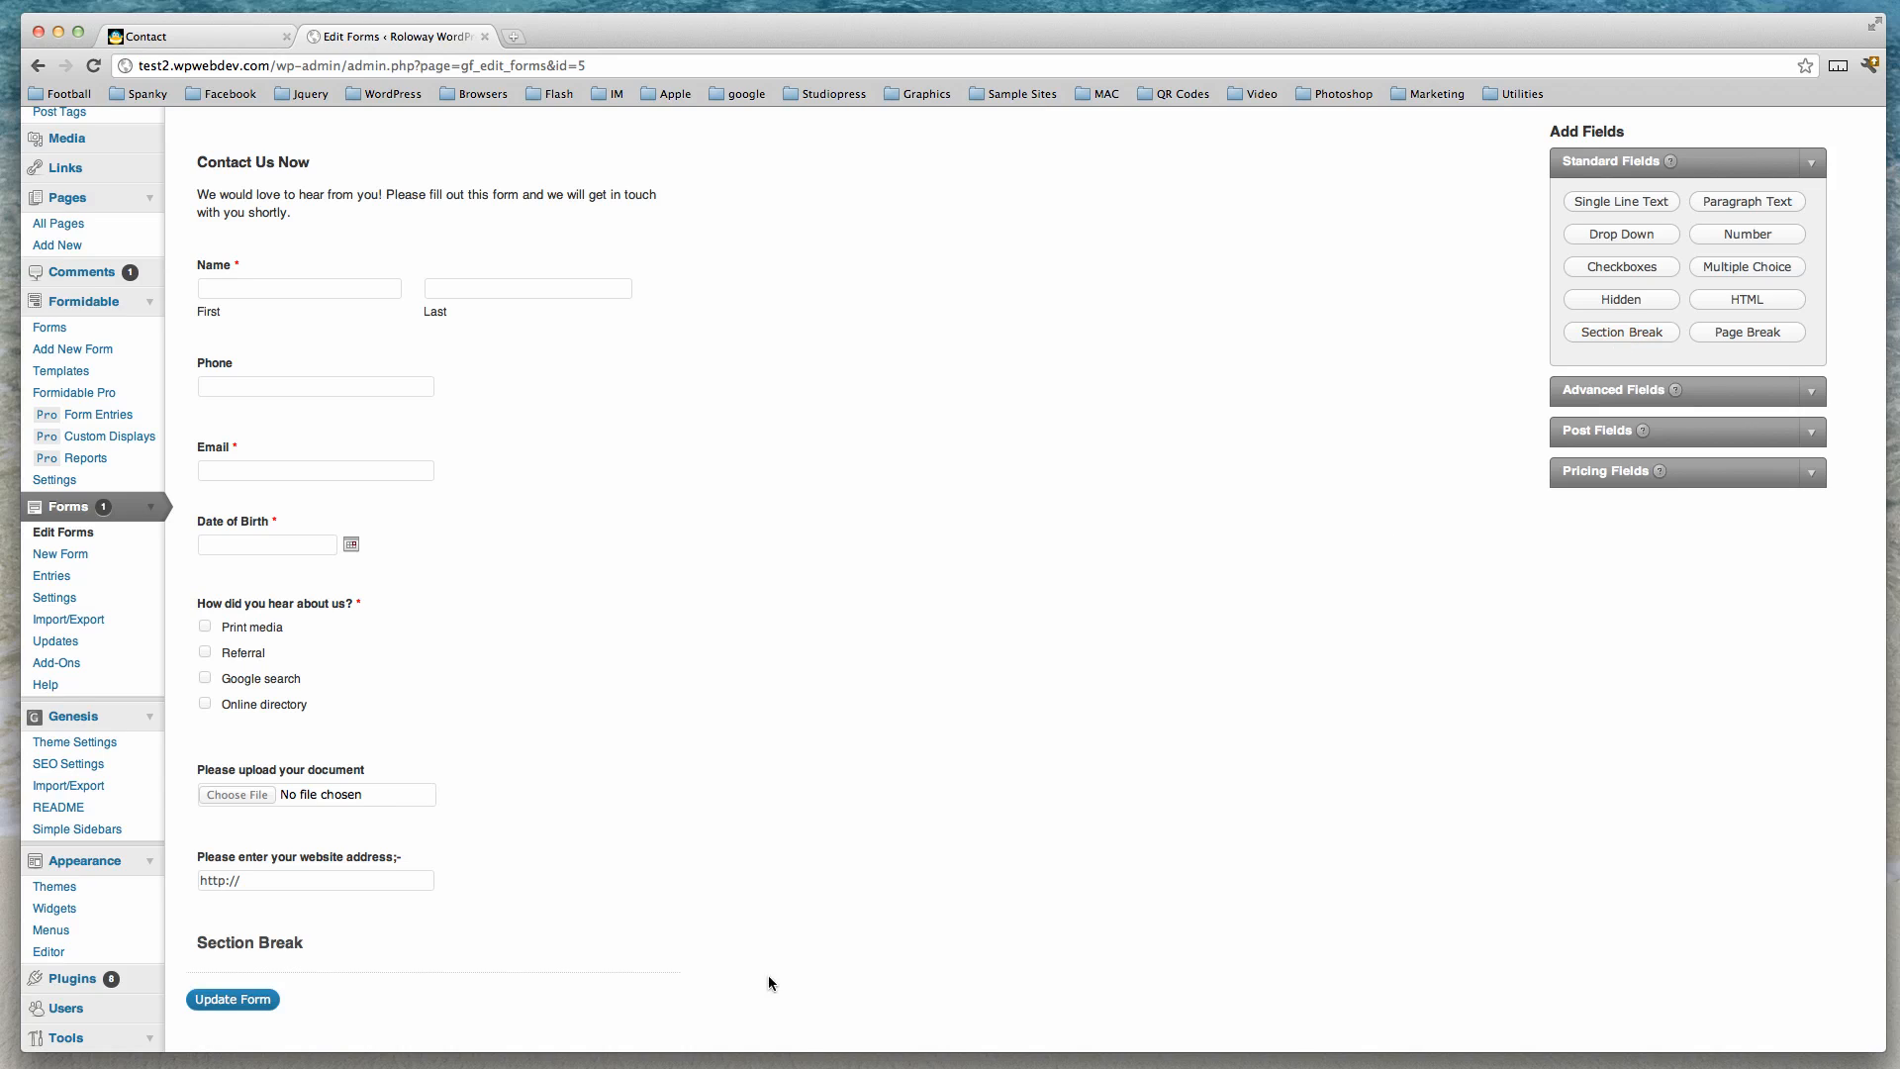
Move the Section Break up to sit directly below the Date of Birth field.
{"action": "mouse_move", "coordinate": [564, 970]}
{"action": "left_click_drag", "start_coordinate": [566, 965], "coordinate": [579, 642]}
{"action": "mouse_move", "coordinate": [515, 625]}
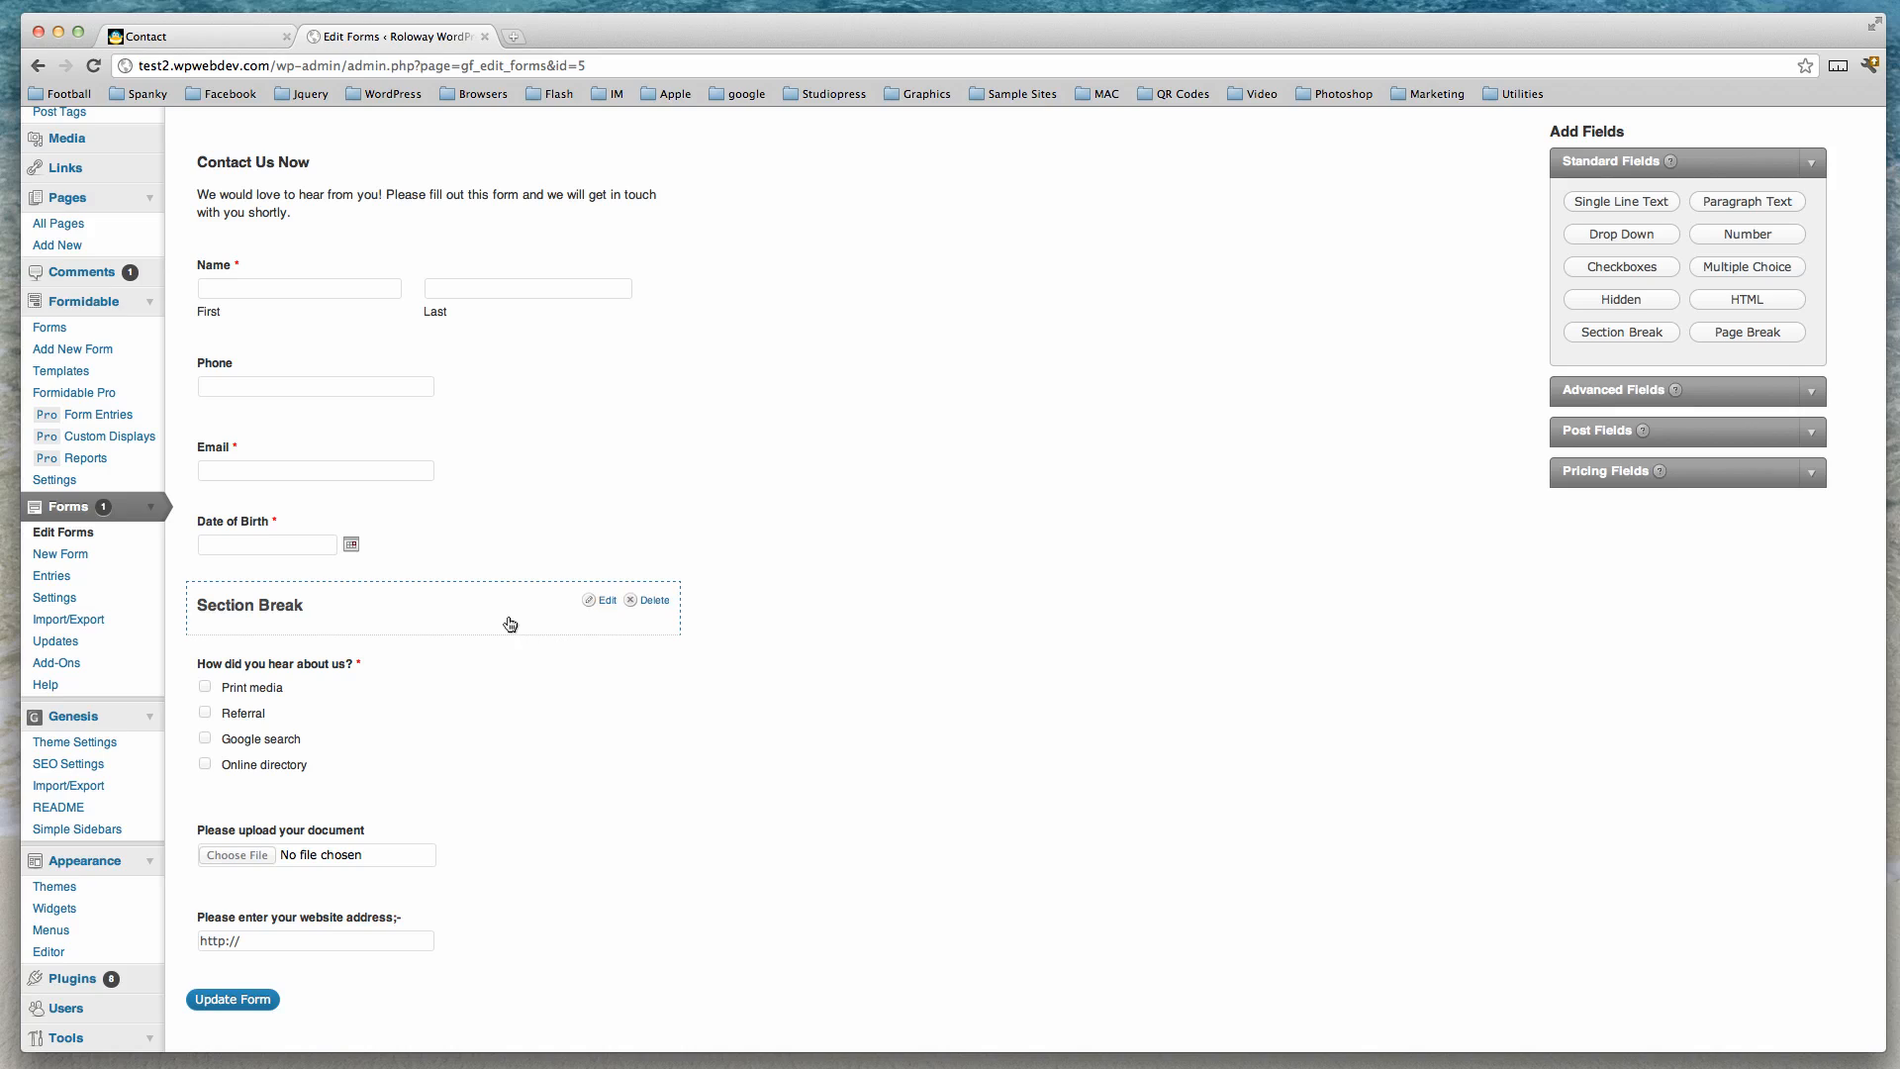
Relabel the section break as 'More Personal Details' and close its settings.
{"action": "left_click", "coordinate": [608, 601]}
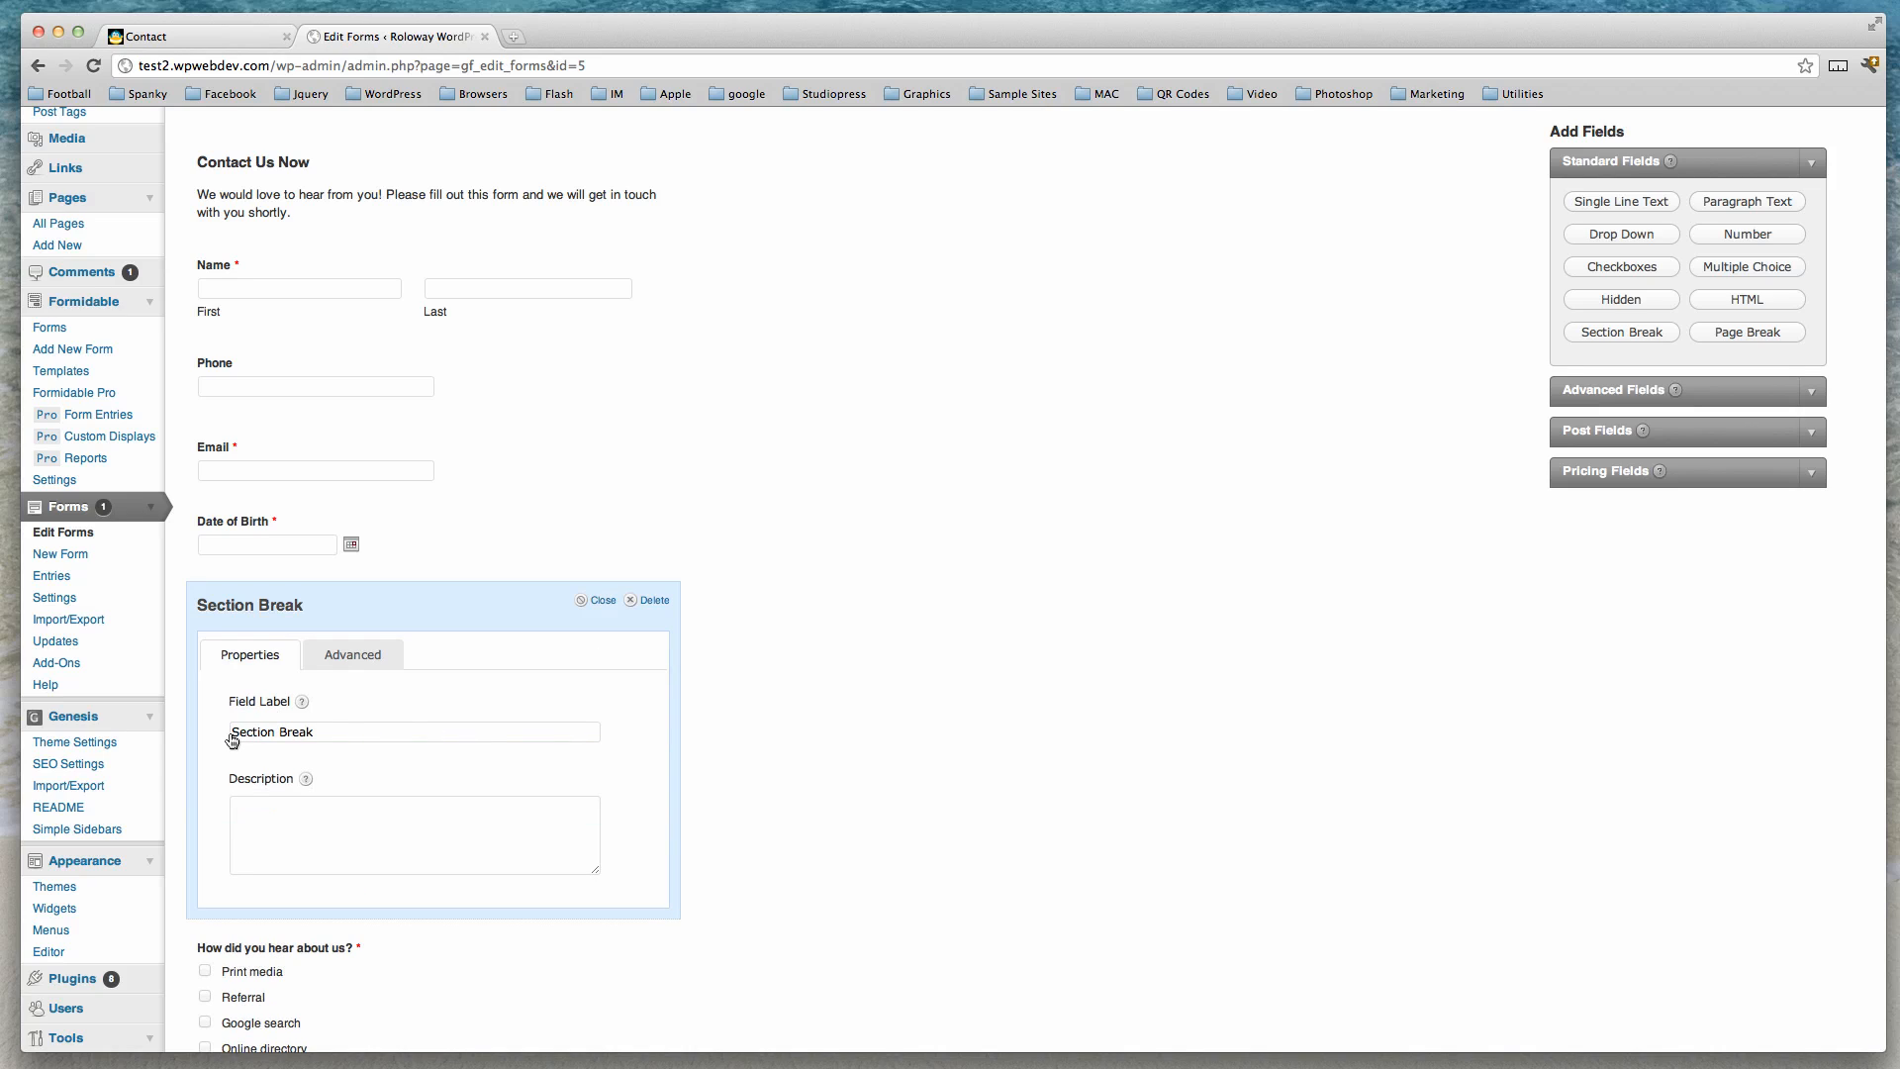
{"action": "left_click_drag", "start_coordinate": [232, 731], "coordinate": [336, 732]}
{"action": "type", "text": "More Perso"}
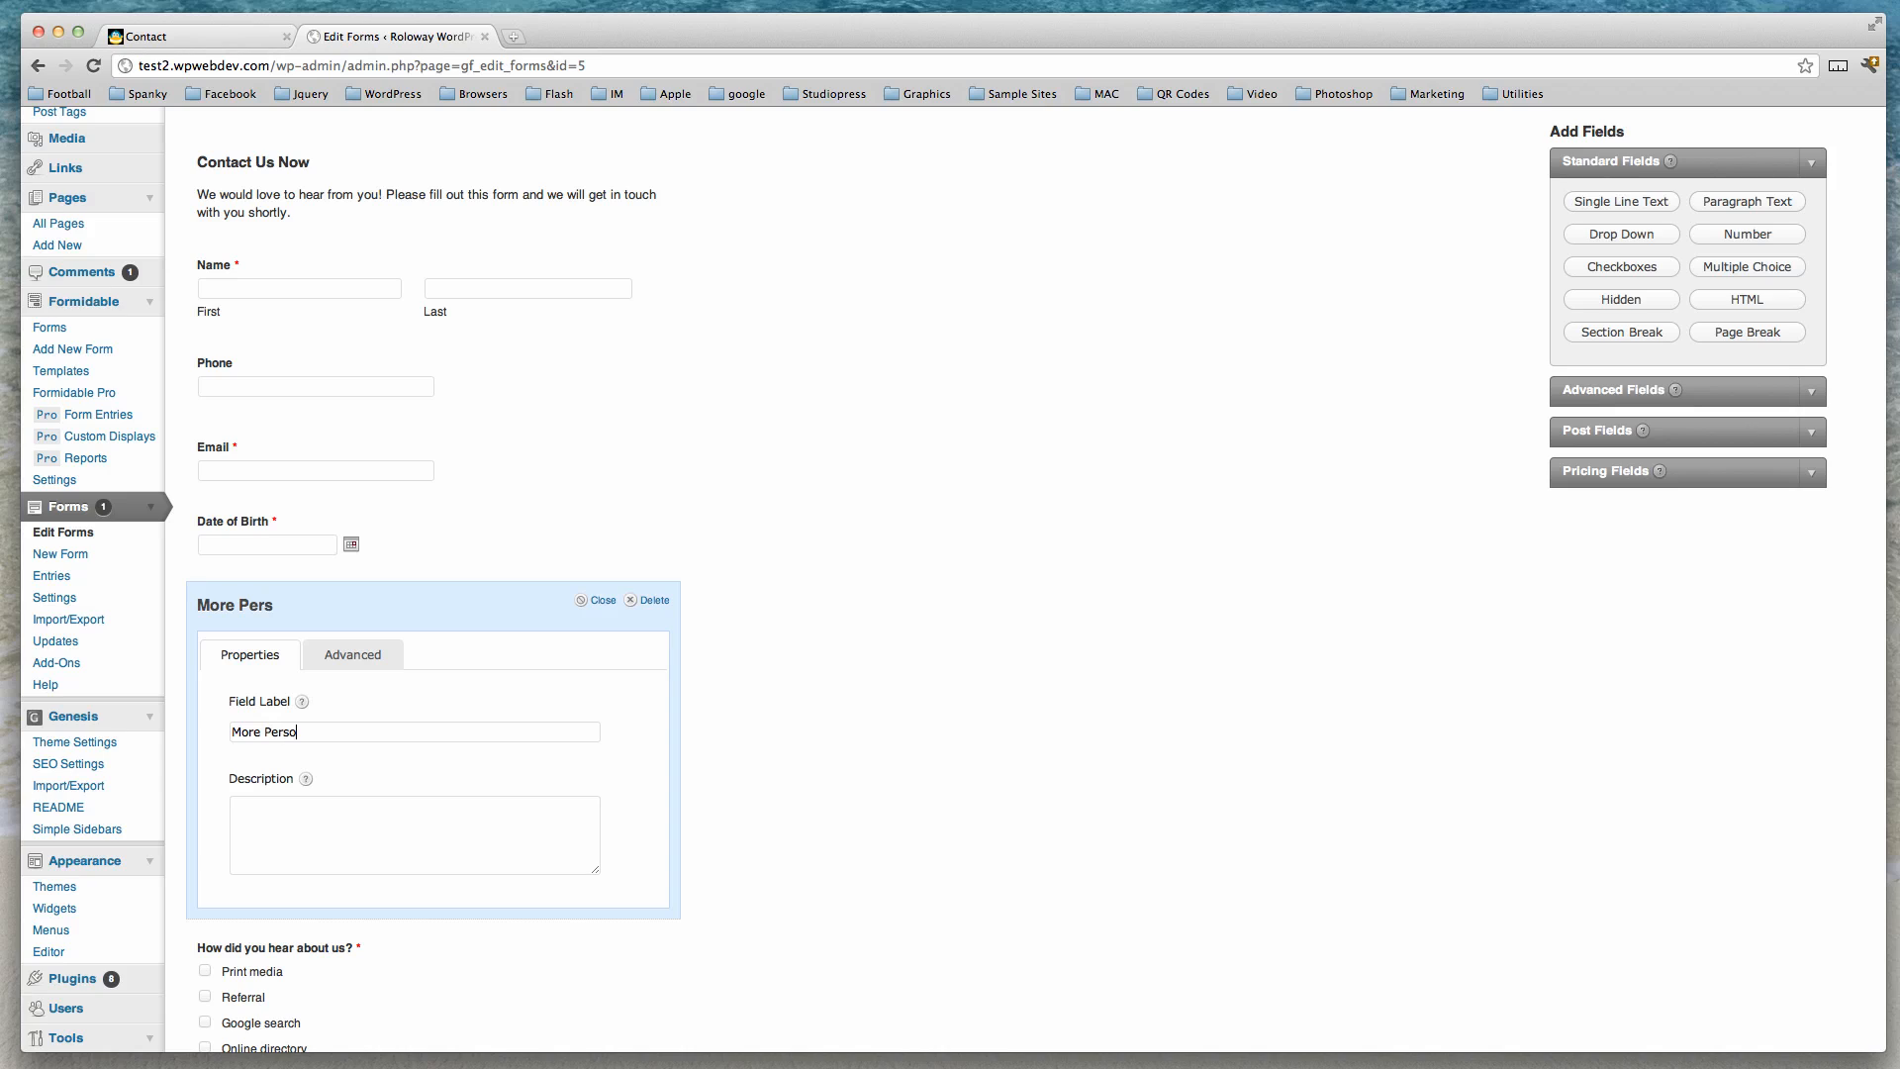
{"action": "type", "text": "nal Details"}
{"action": "left_click", "coordinate": [601, 603]}
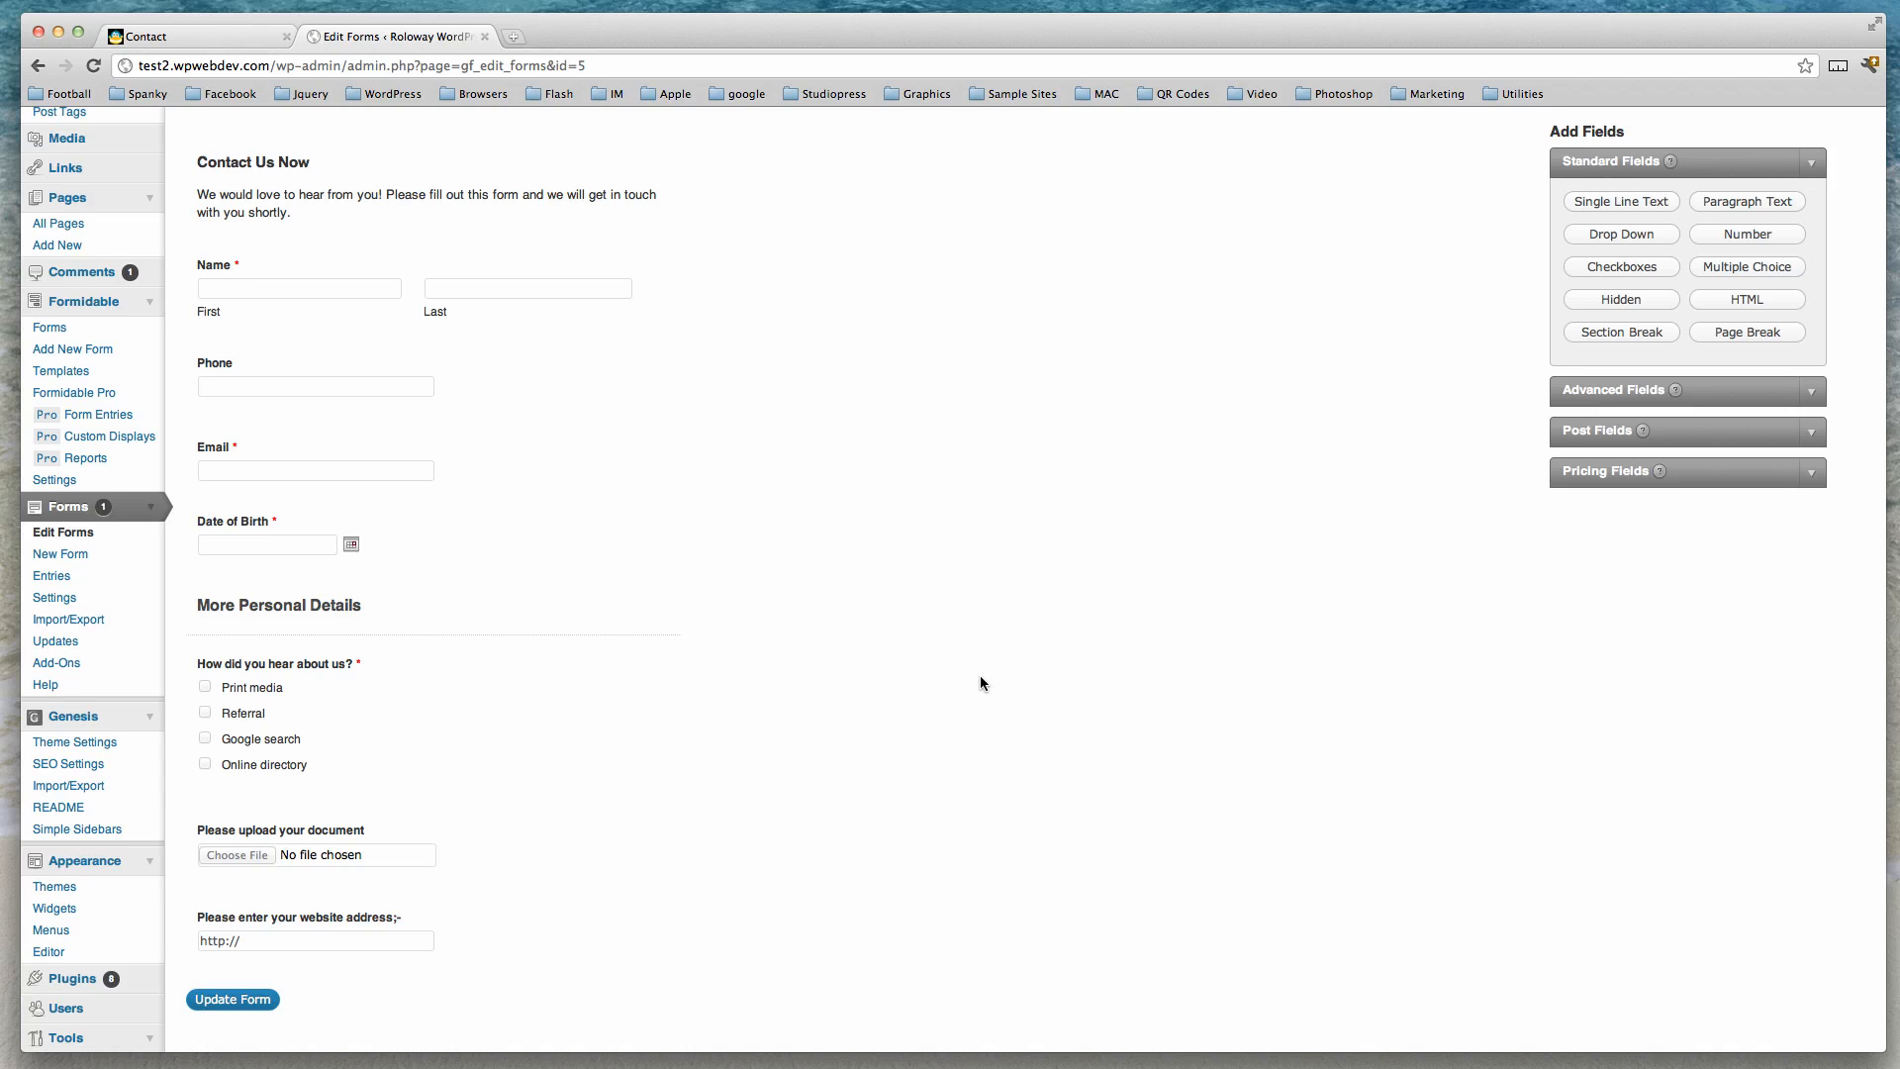
Add a Drop Down field at the end of the form labelled 'Your State of Residence'.
{"action": "left_click", "coordinate": [1603, 238]}
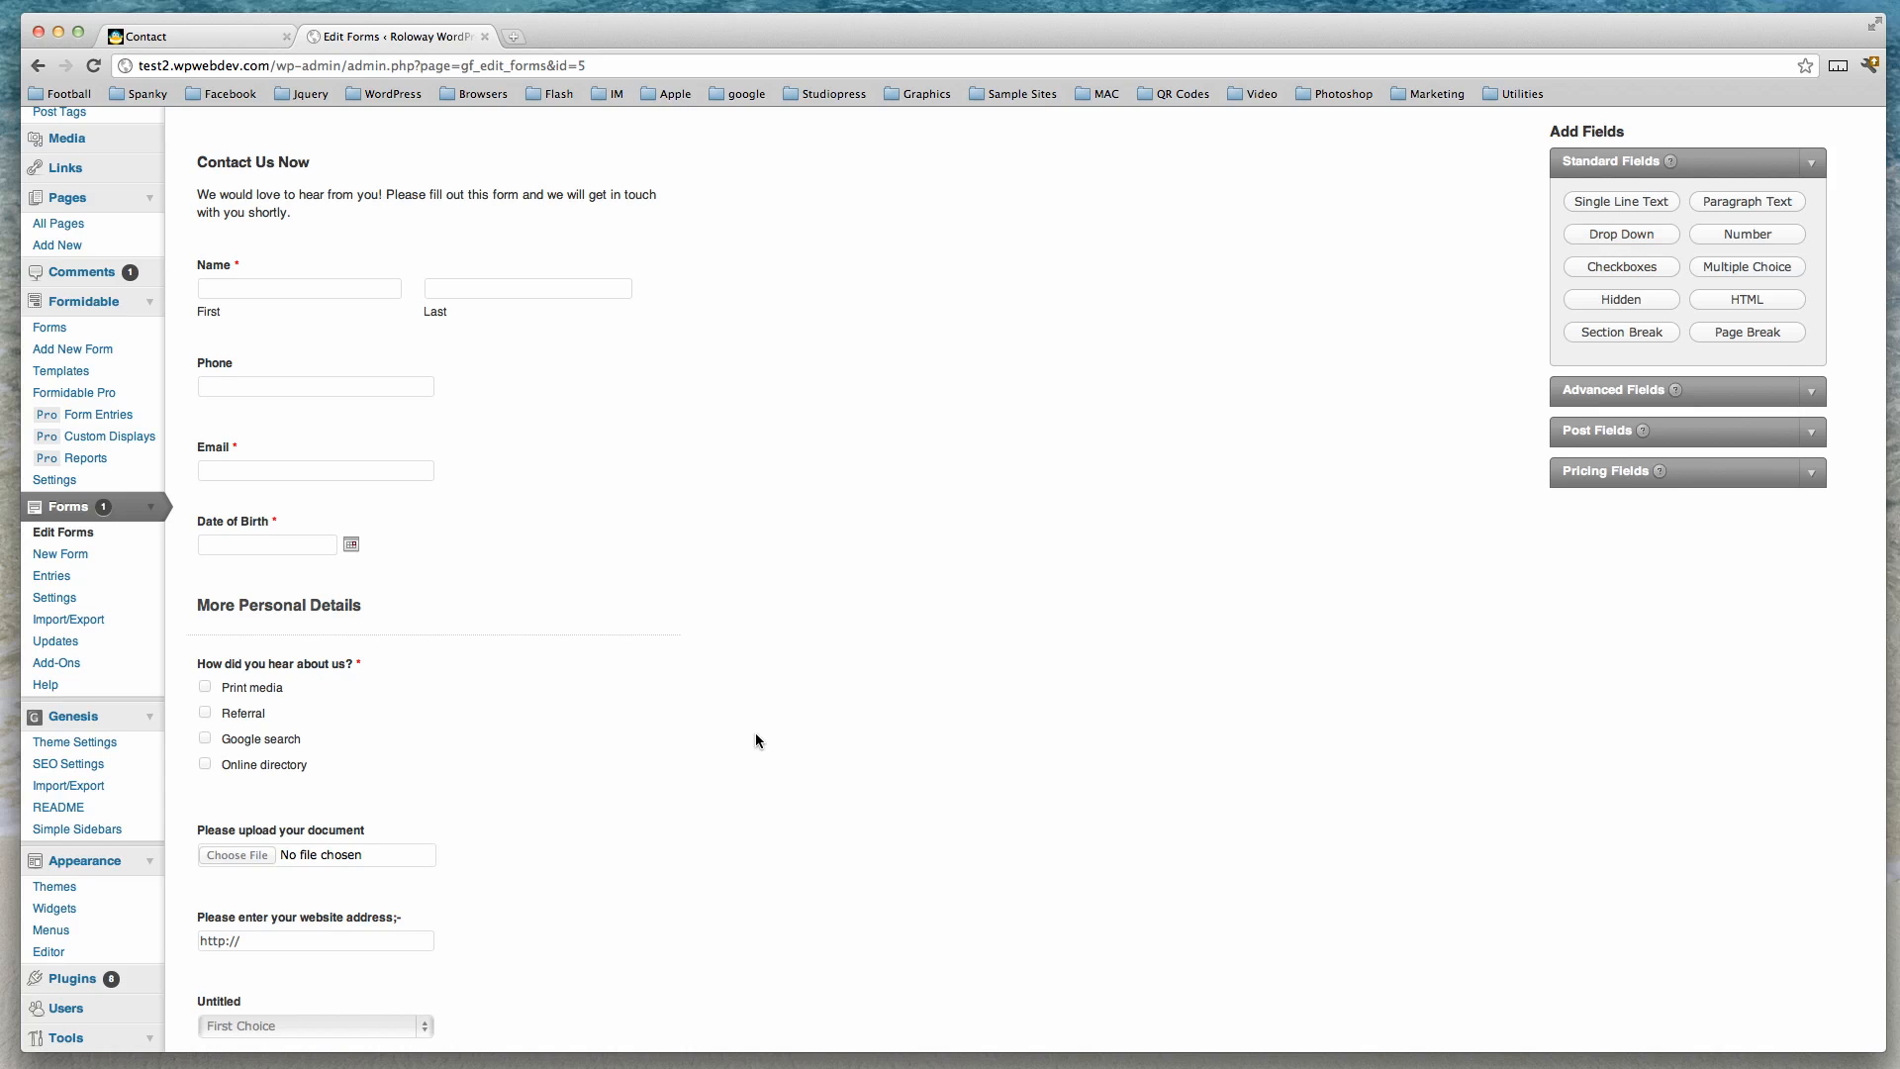
{"action": "scroll", "coordinate": [722, 736], "scroll_direction": "down", "scroll_amount": 5}
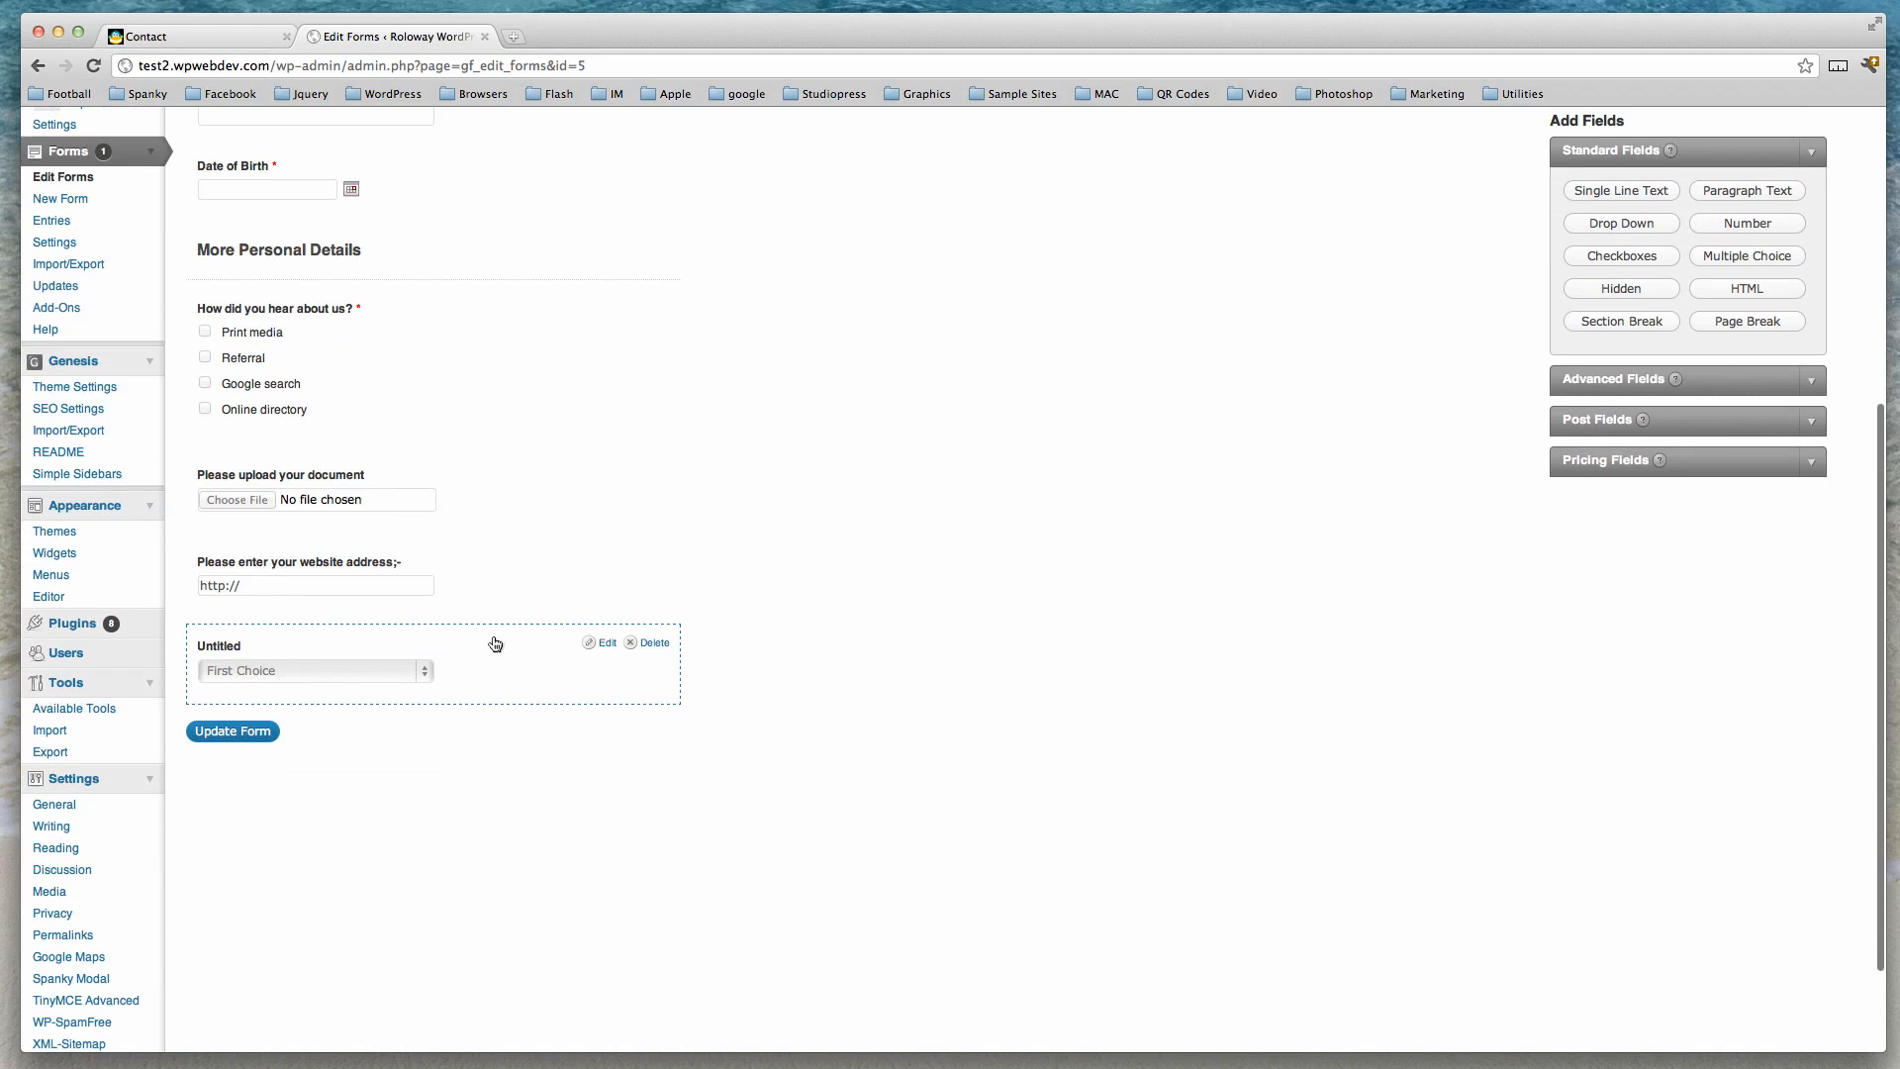
{"action": "left_click", "coordinate": [606, 645]}
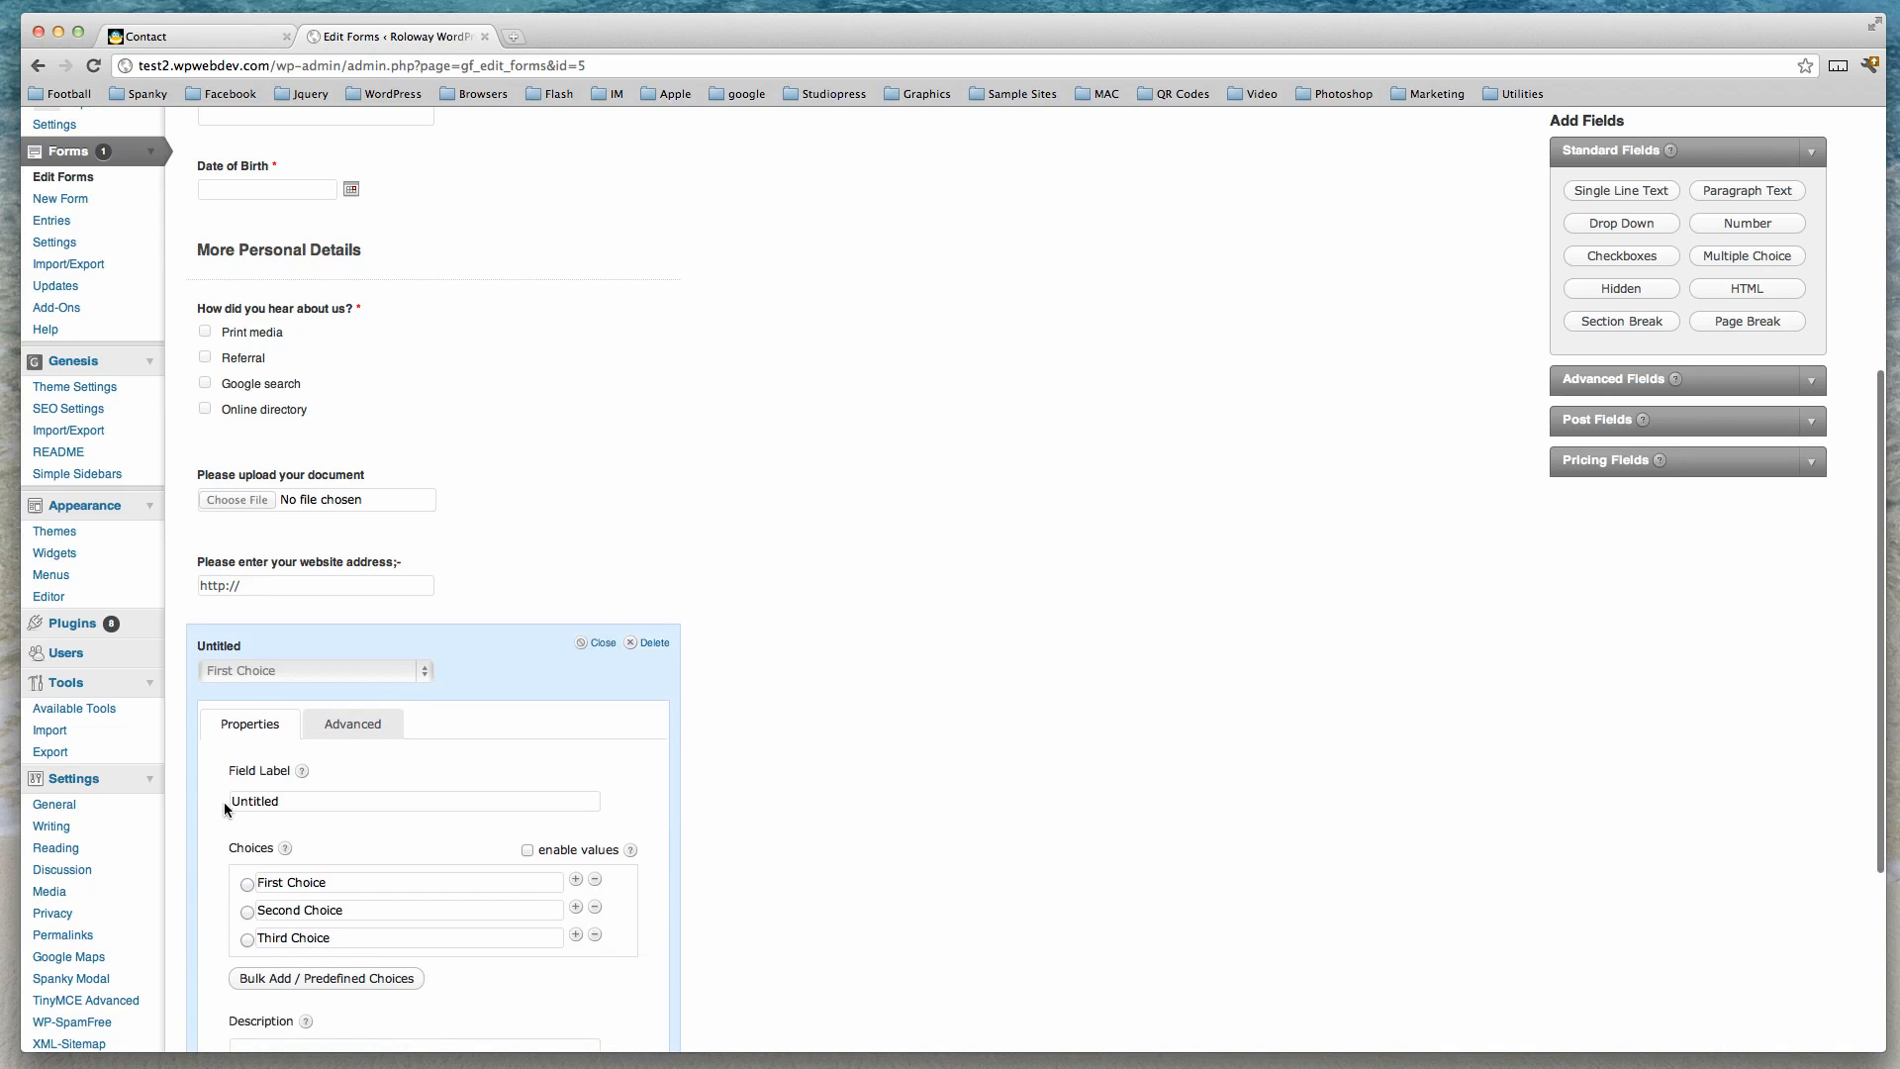
{"action": "left_click_drag", "start_coordinate": [233, 801], "coordinate": [319, 799]}
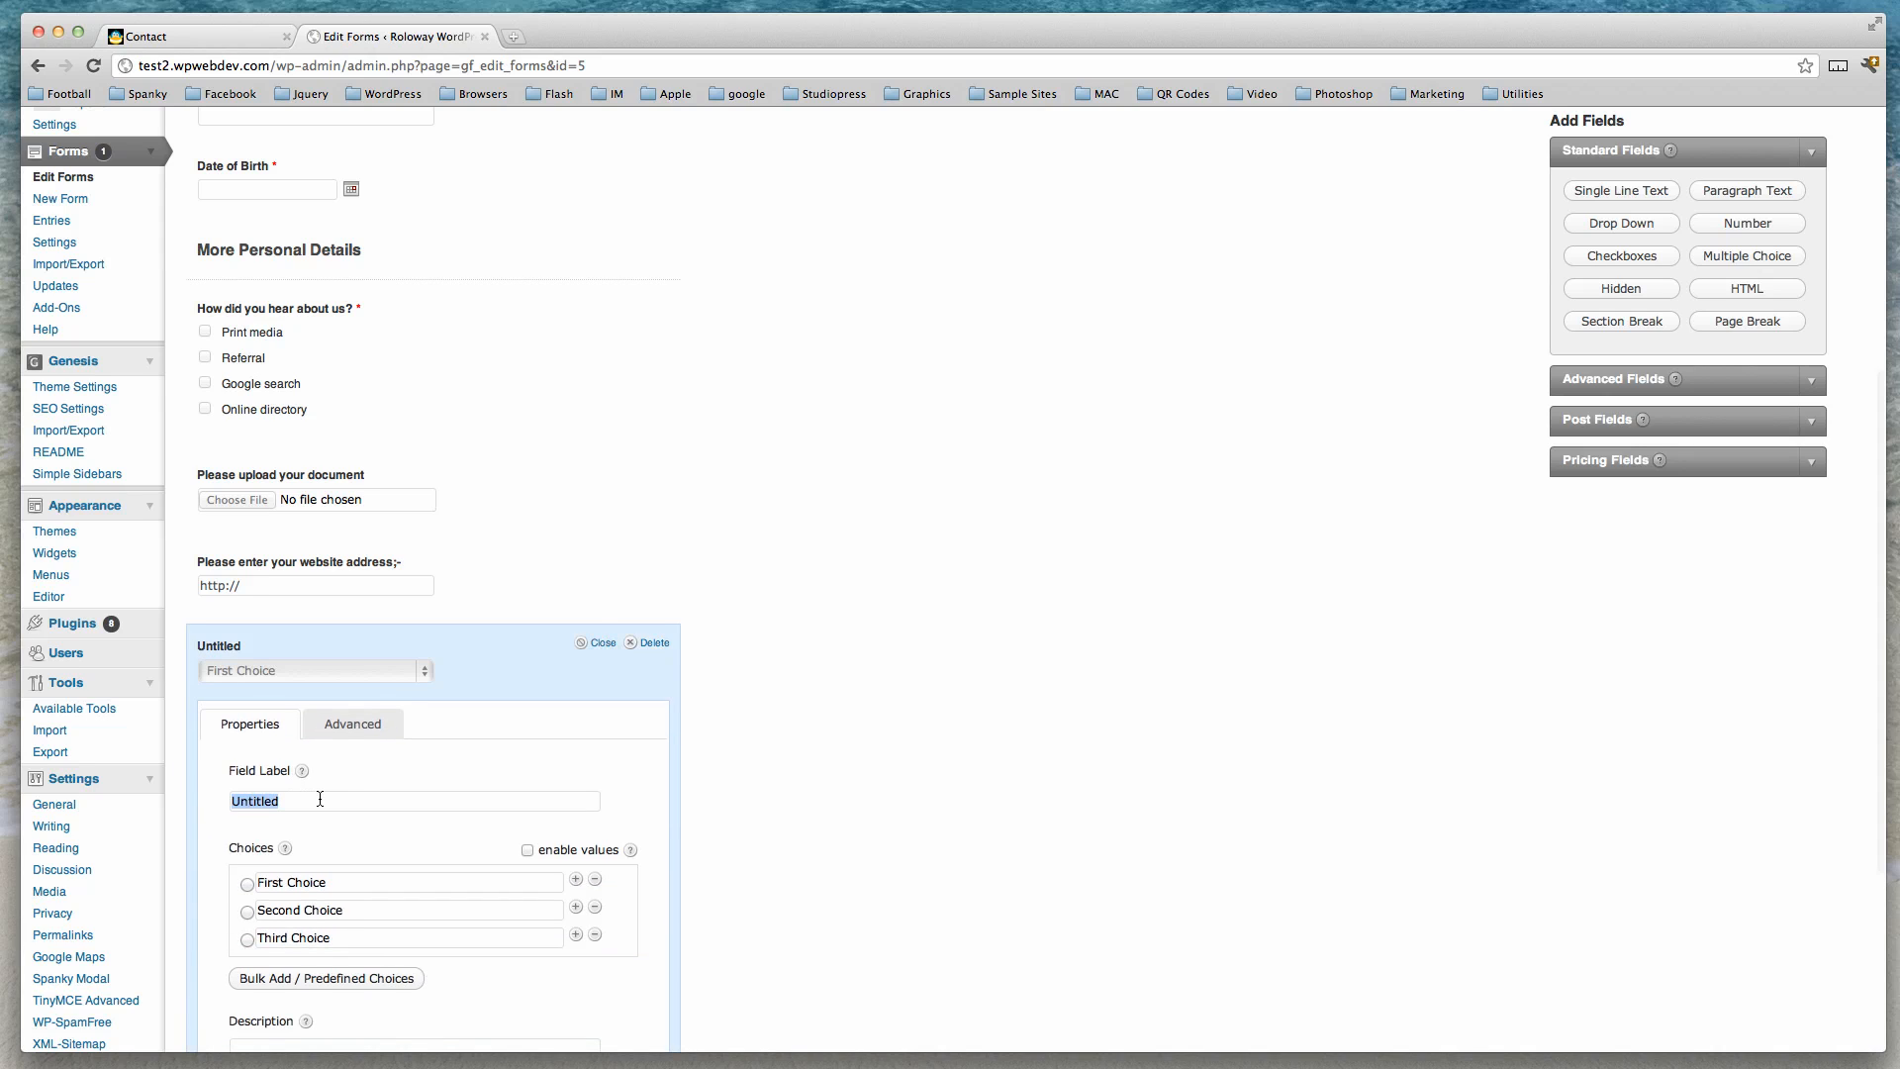
{"action": "type", "text": "Your State"}
{"action": "type", "text": " of Residen"}
{"action": "type", "text": "ce"}
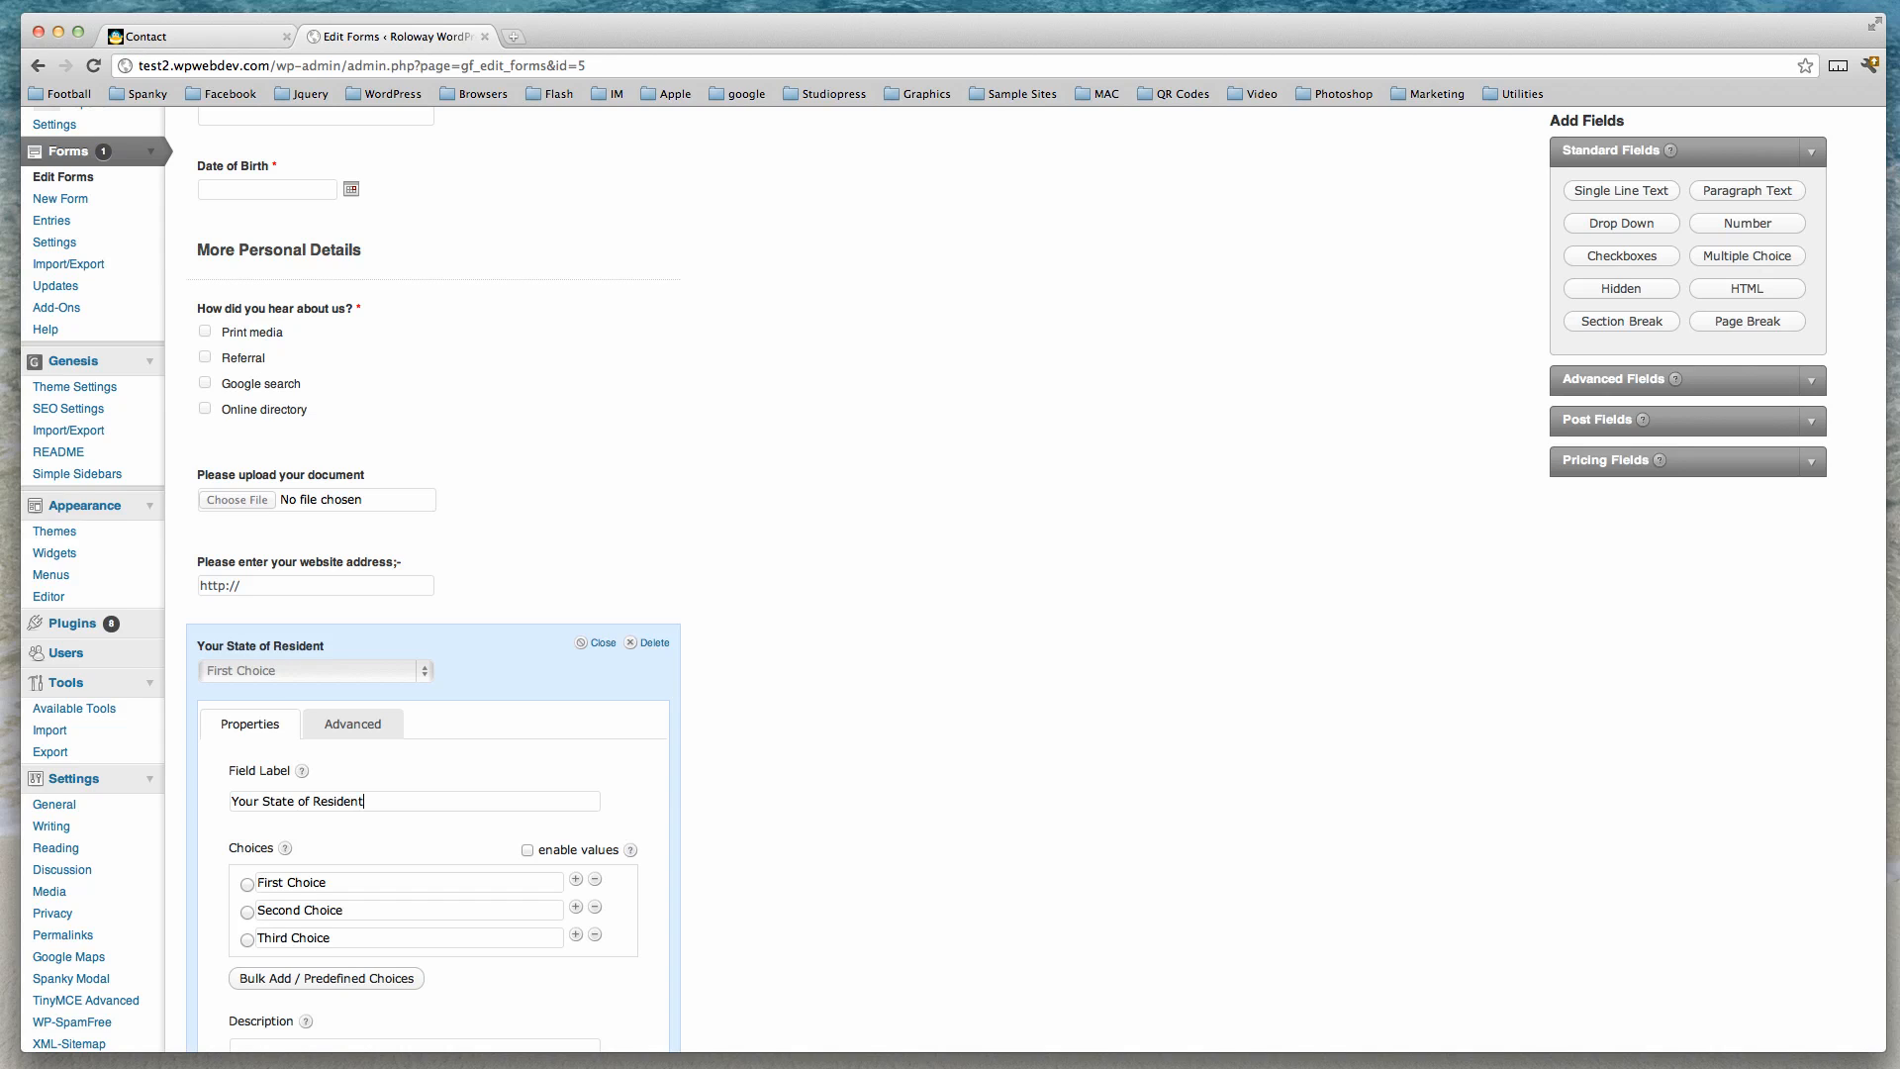
Set the drop-down choices to Queensland, Western Australia and NSW, and close its settings.
{"action": "scroll", "coordinate": [445, 845], "scroll_direction": "down", "scroll_amount": 3}
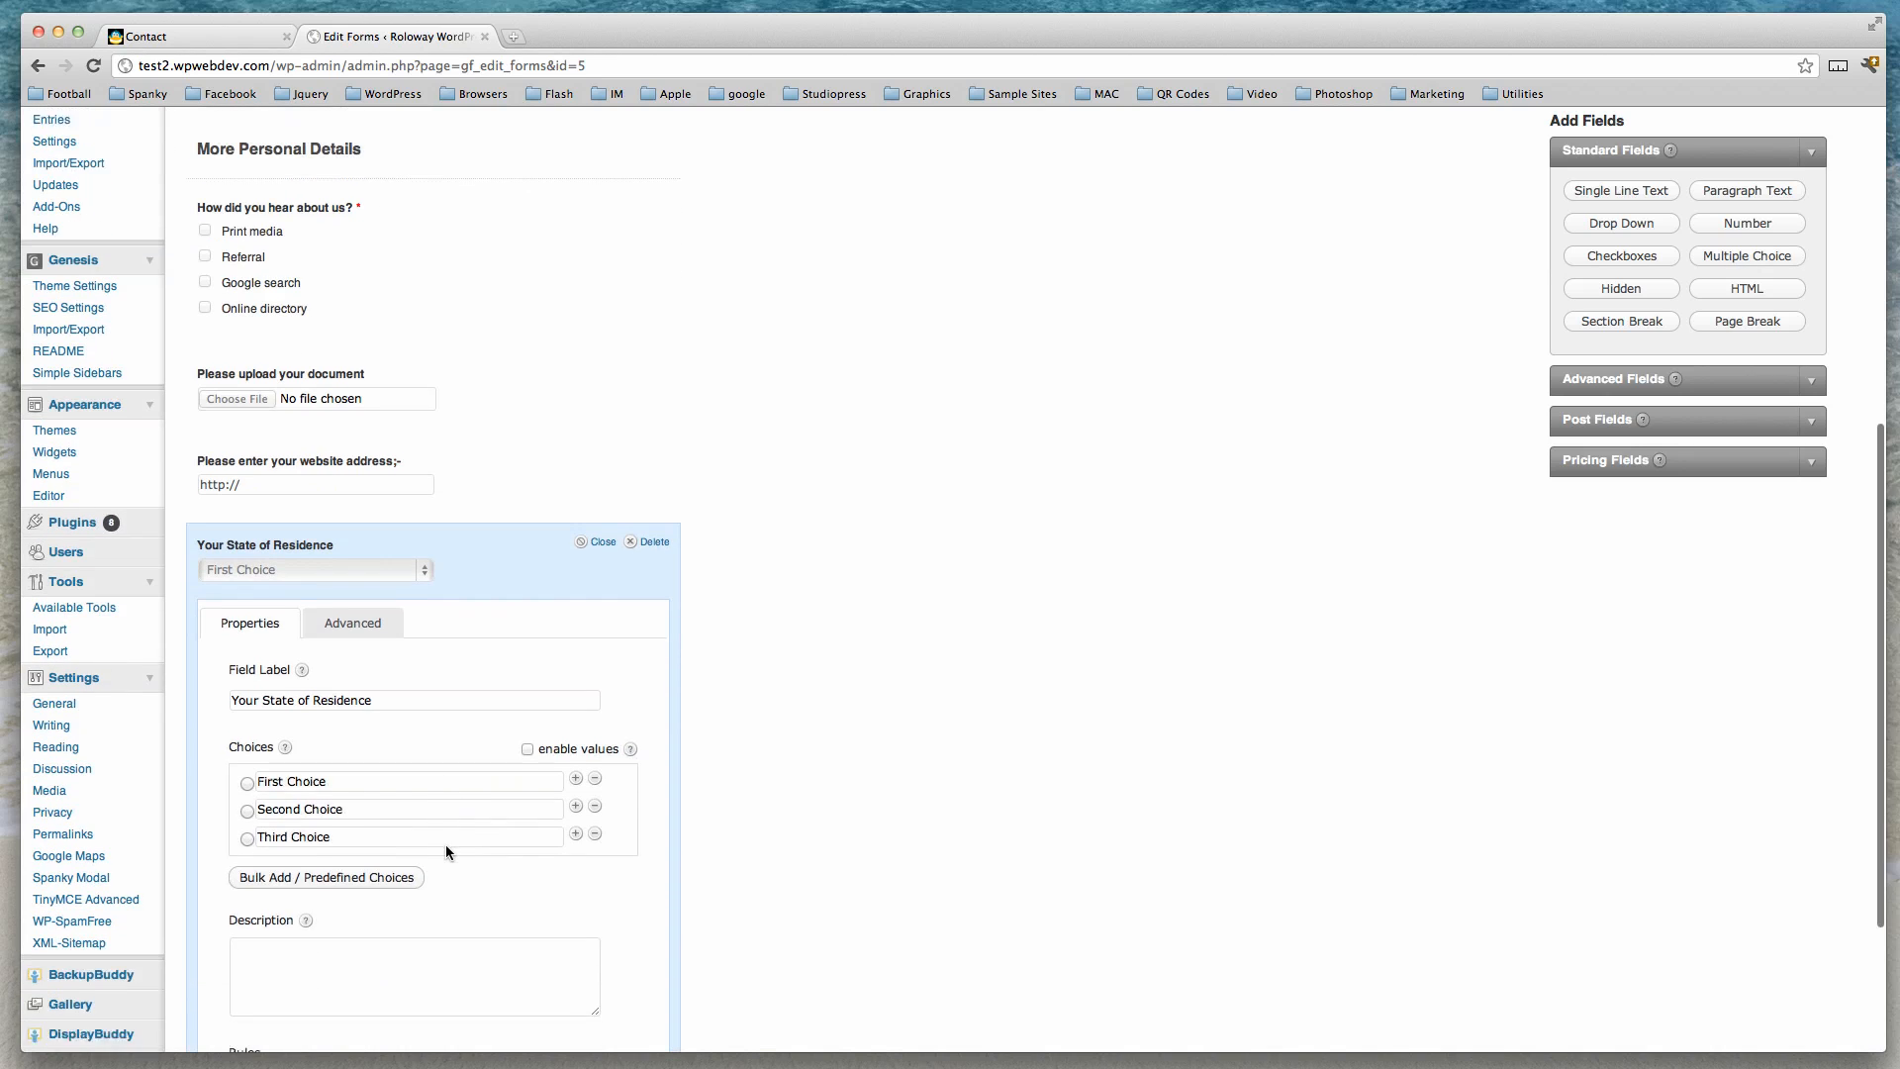
{"action": "left_click_drag", "start_coordinate": [260, 745], "coordinate": [383, 749]}
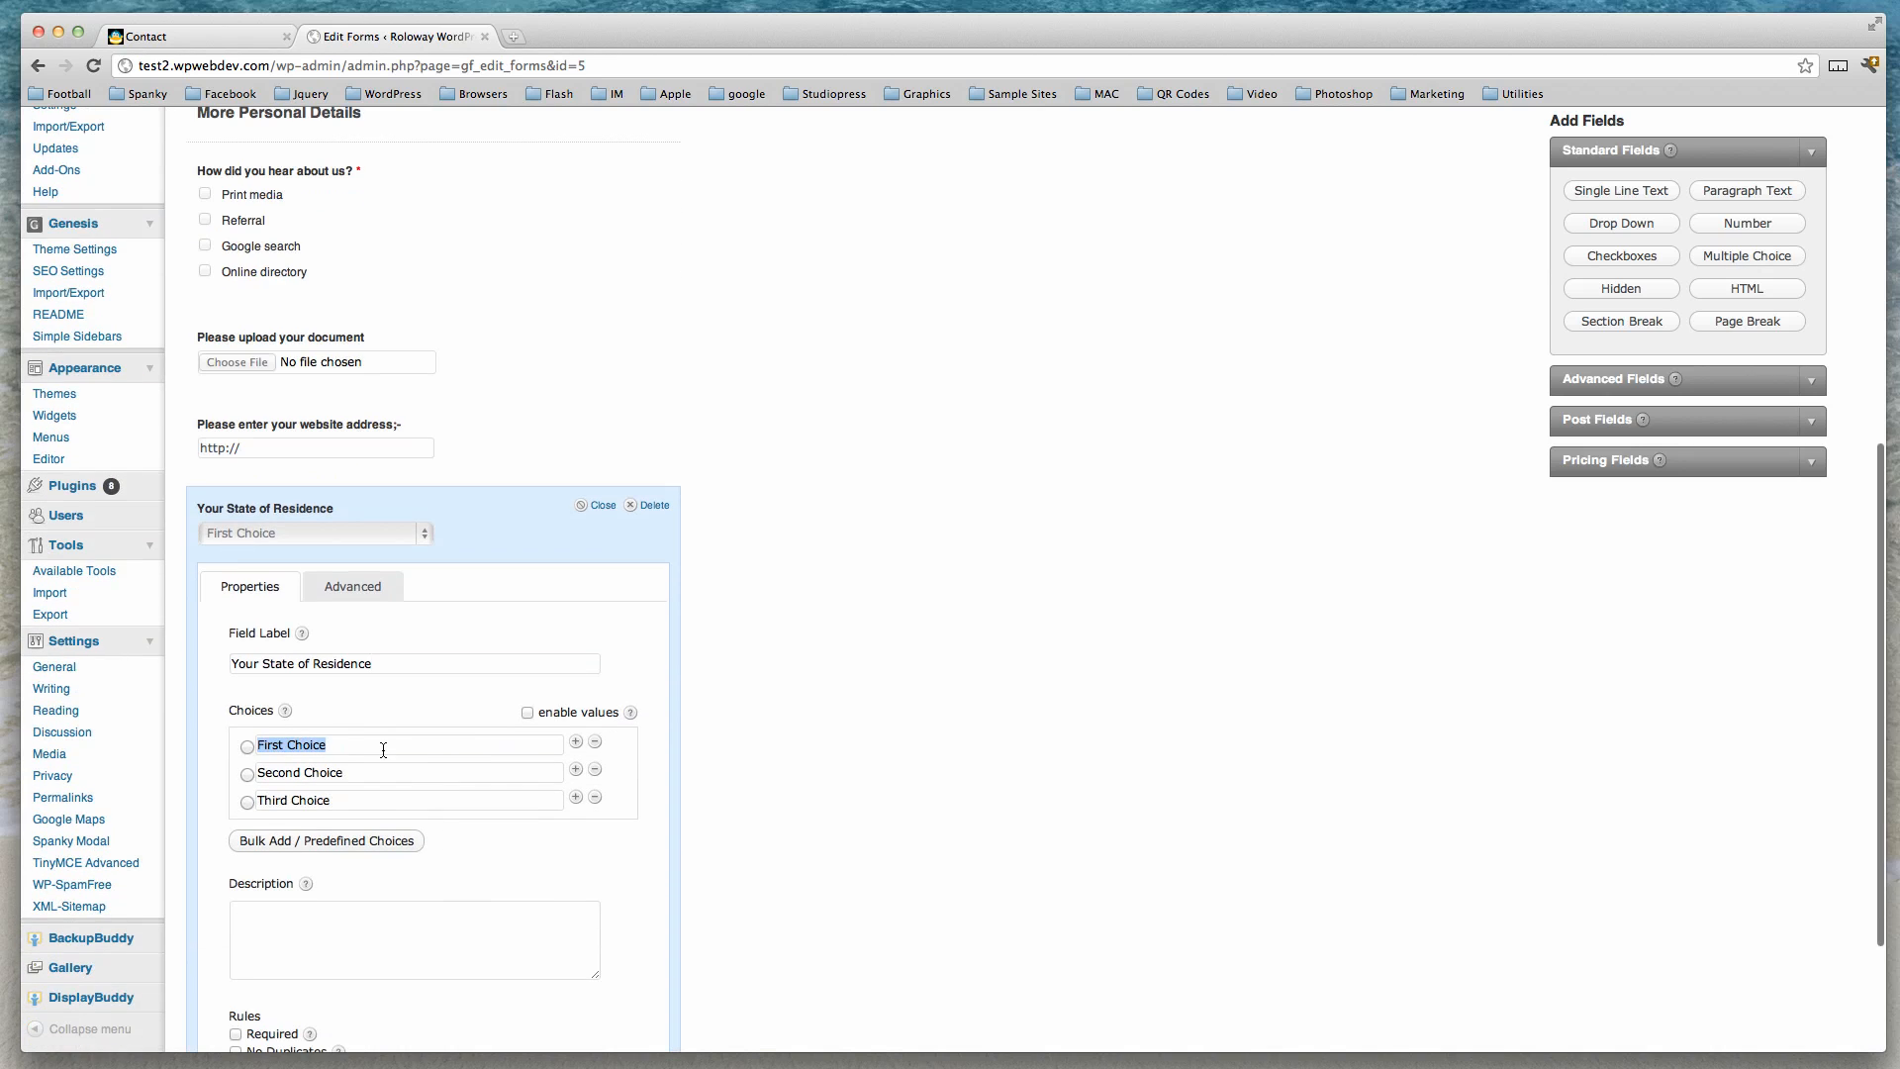
{"action": "type", "text": "Queen"}
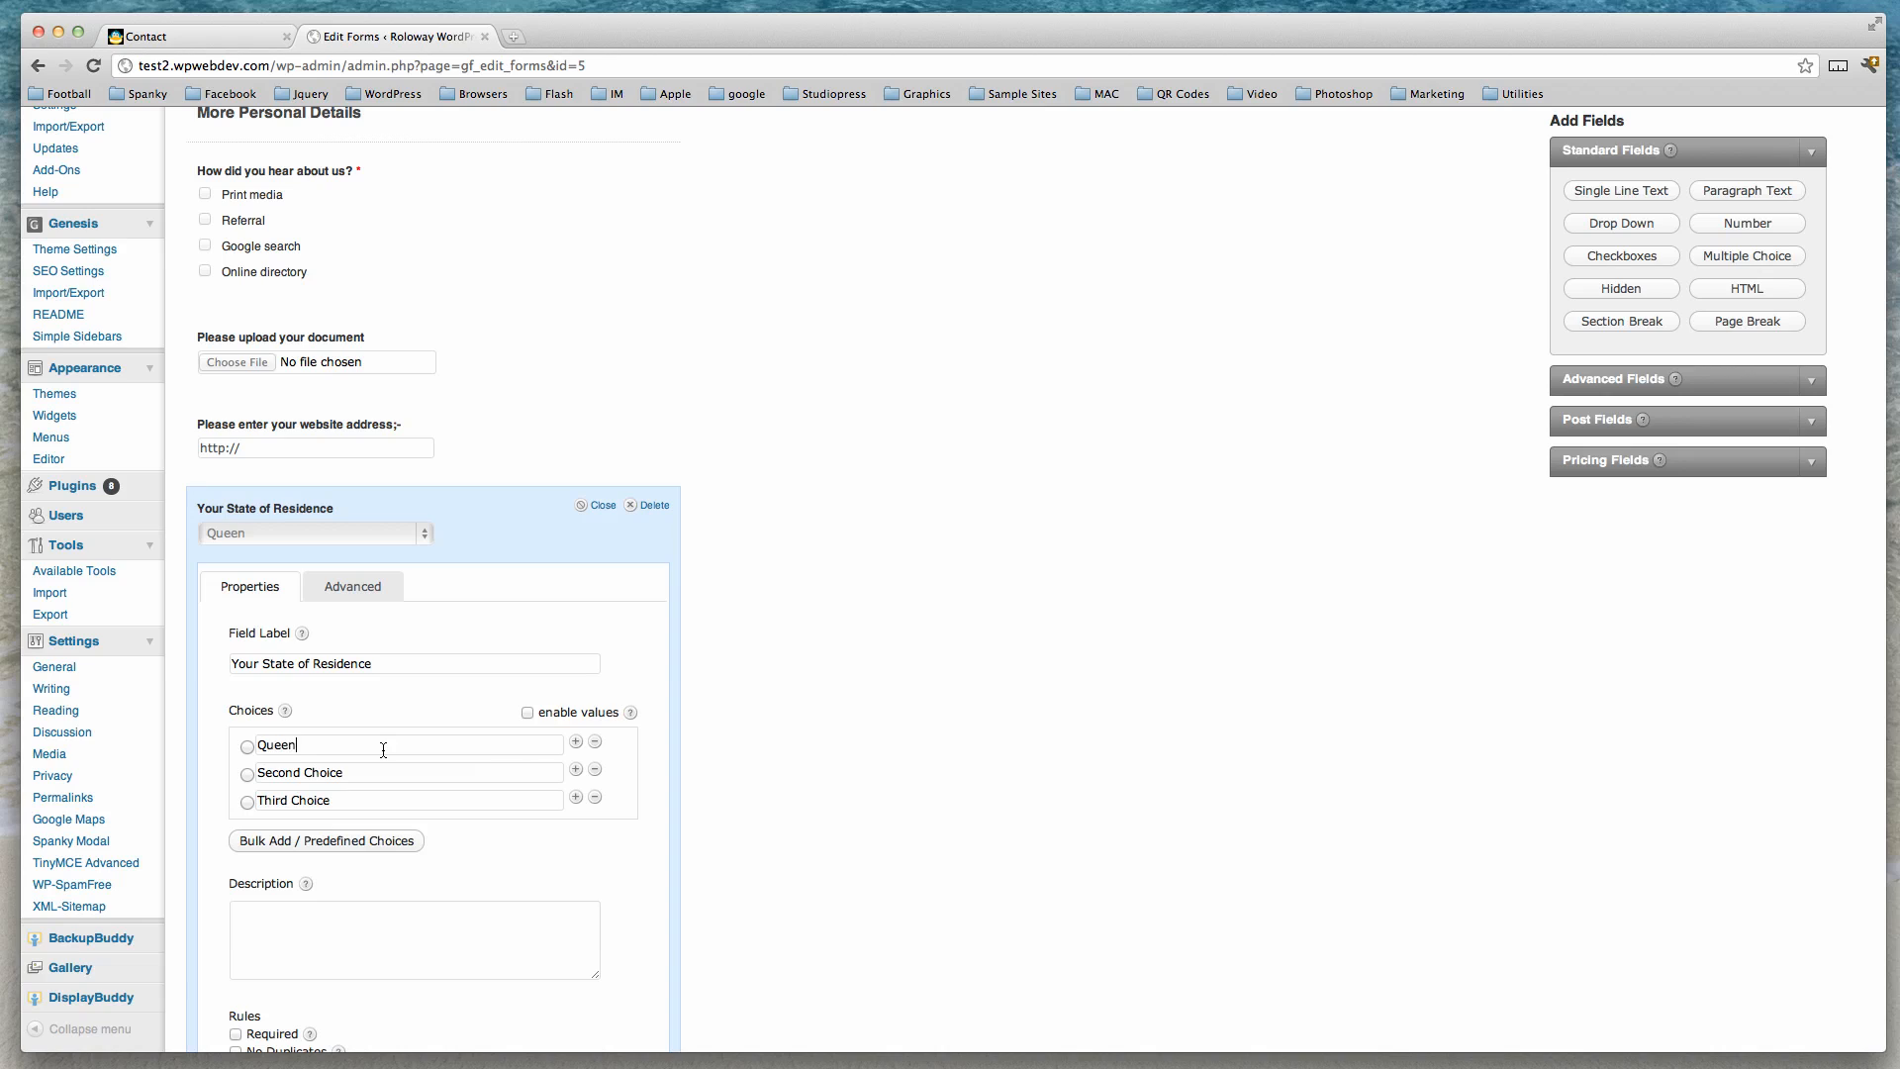
{"action": "type", "text": "sland"}
{"action": "left_click_drag", "start_coordinate": [256, 771], "coordinate": [394, 768]}
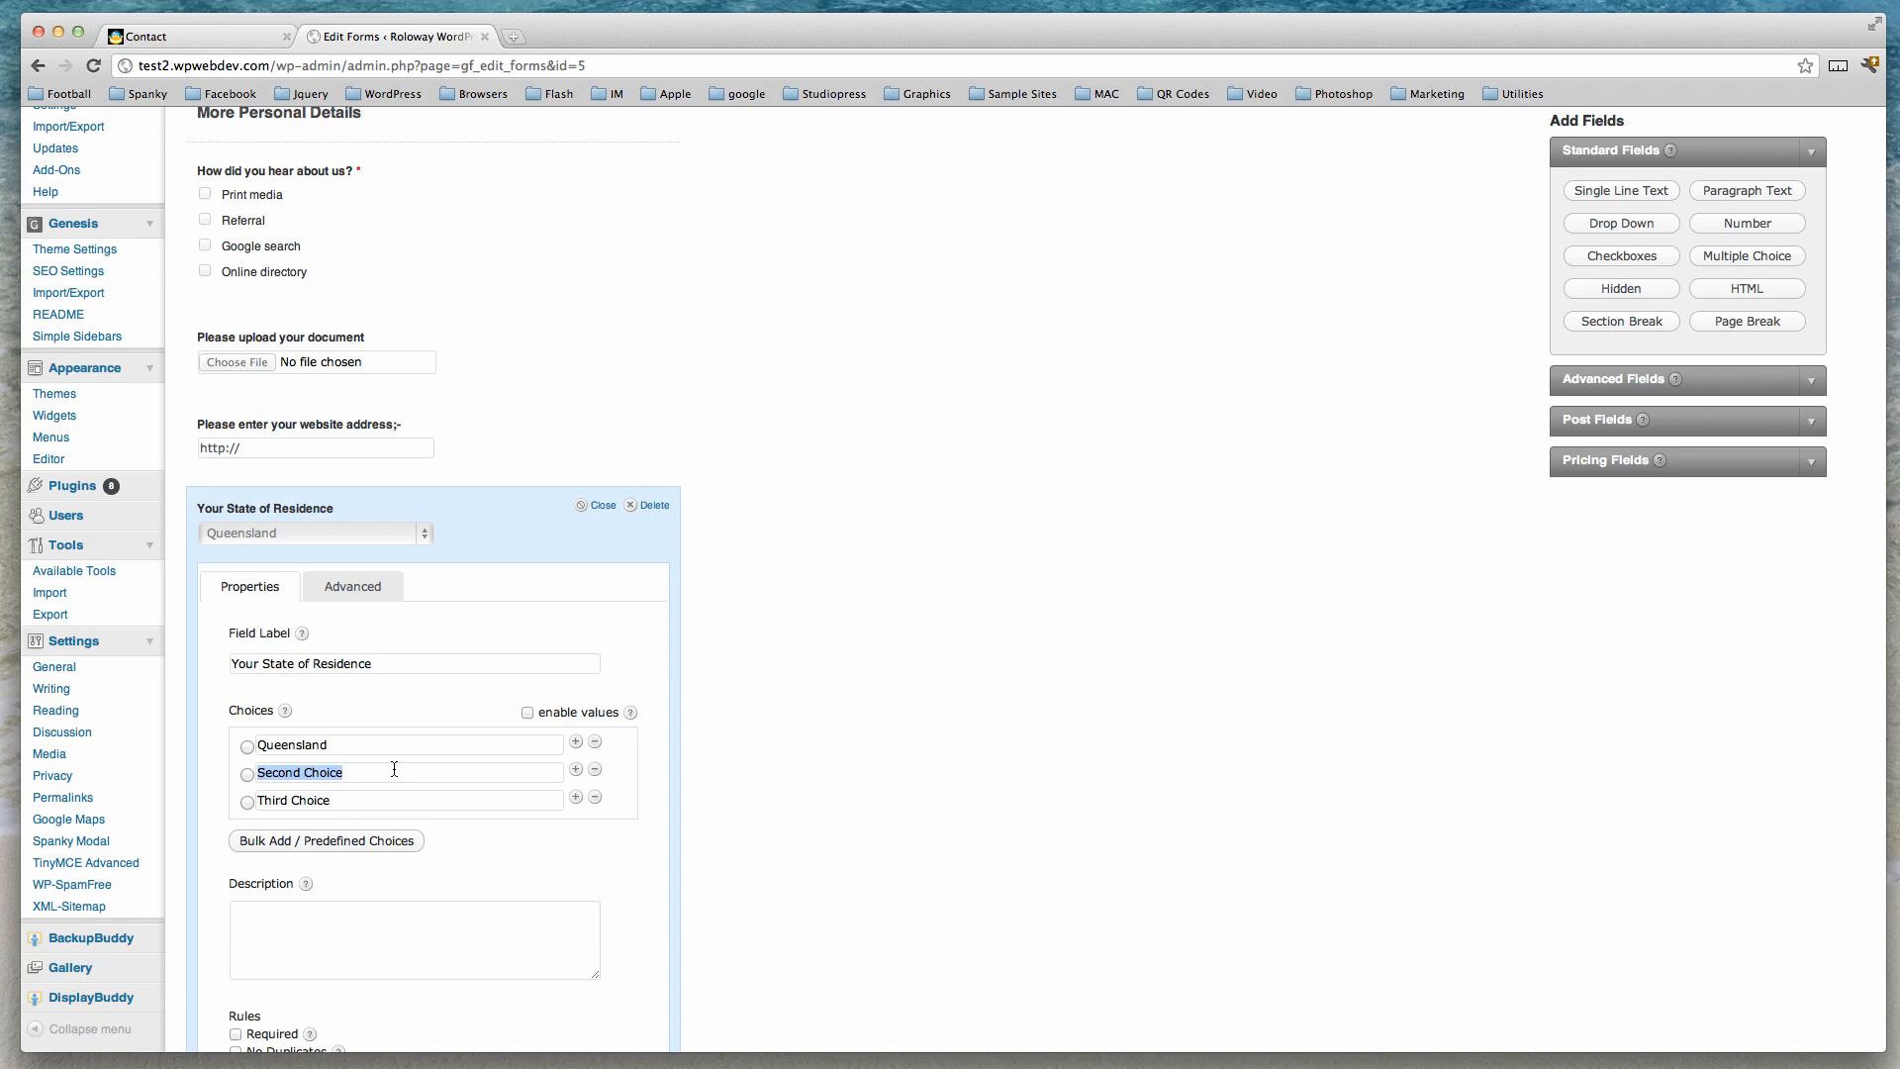
{"action": "type", "text": "Western Australia"}
{"action": "left_click_drag", "start_coordinate": [259, 798], "coordinate": [364, 799]}
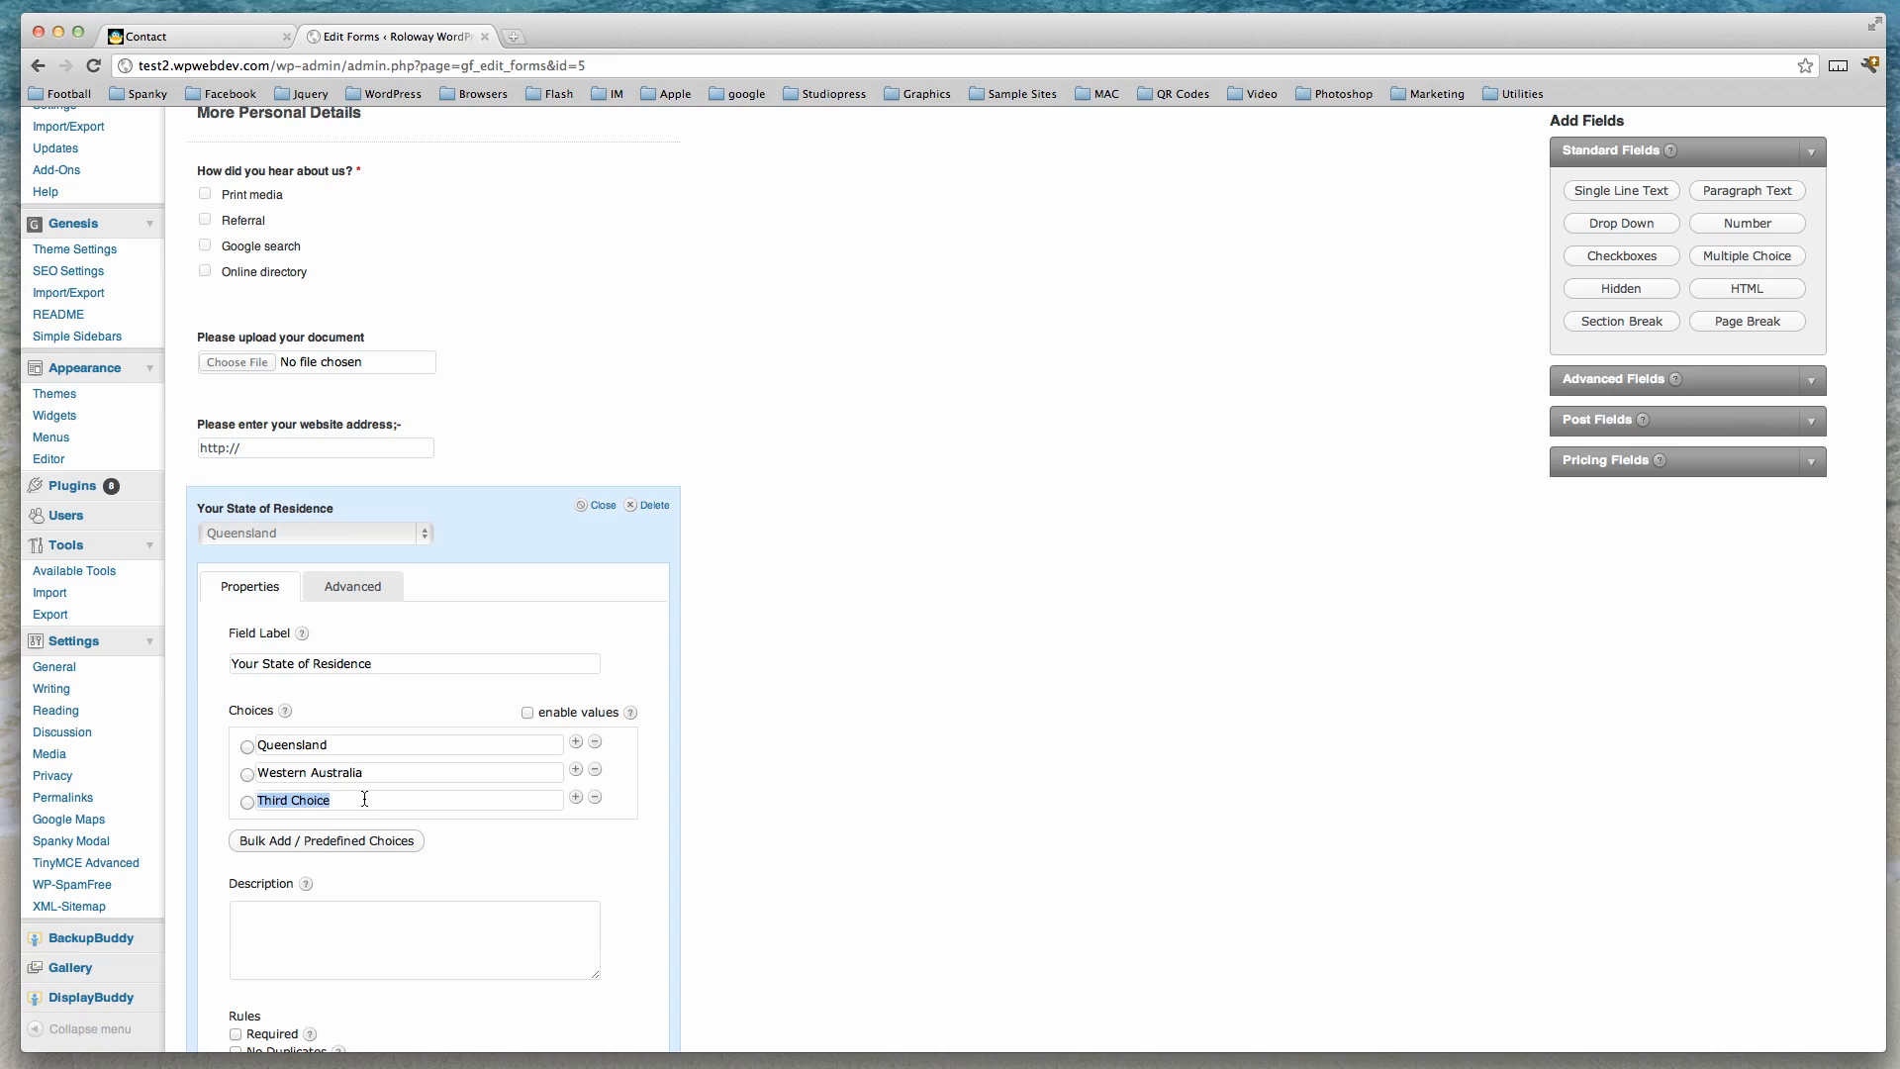
{"action": "type", "text": "NSW"}
{"action": "left_click", "coordinate": [598, 507]}
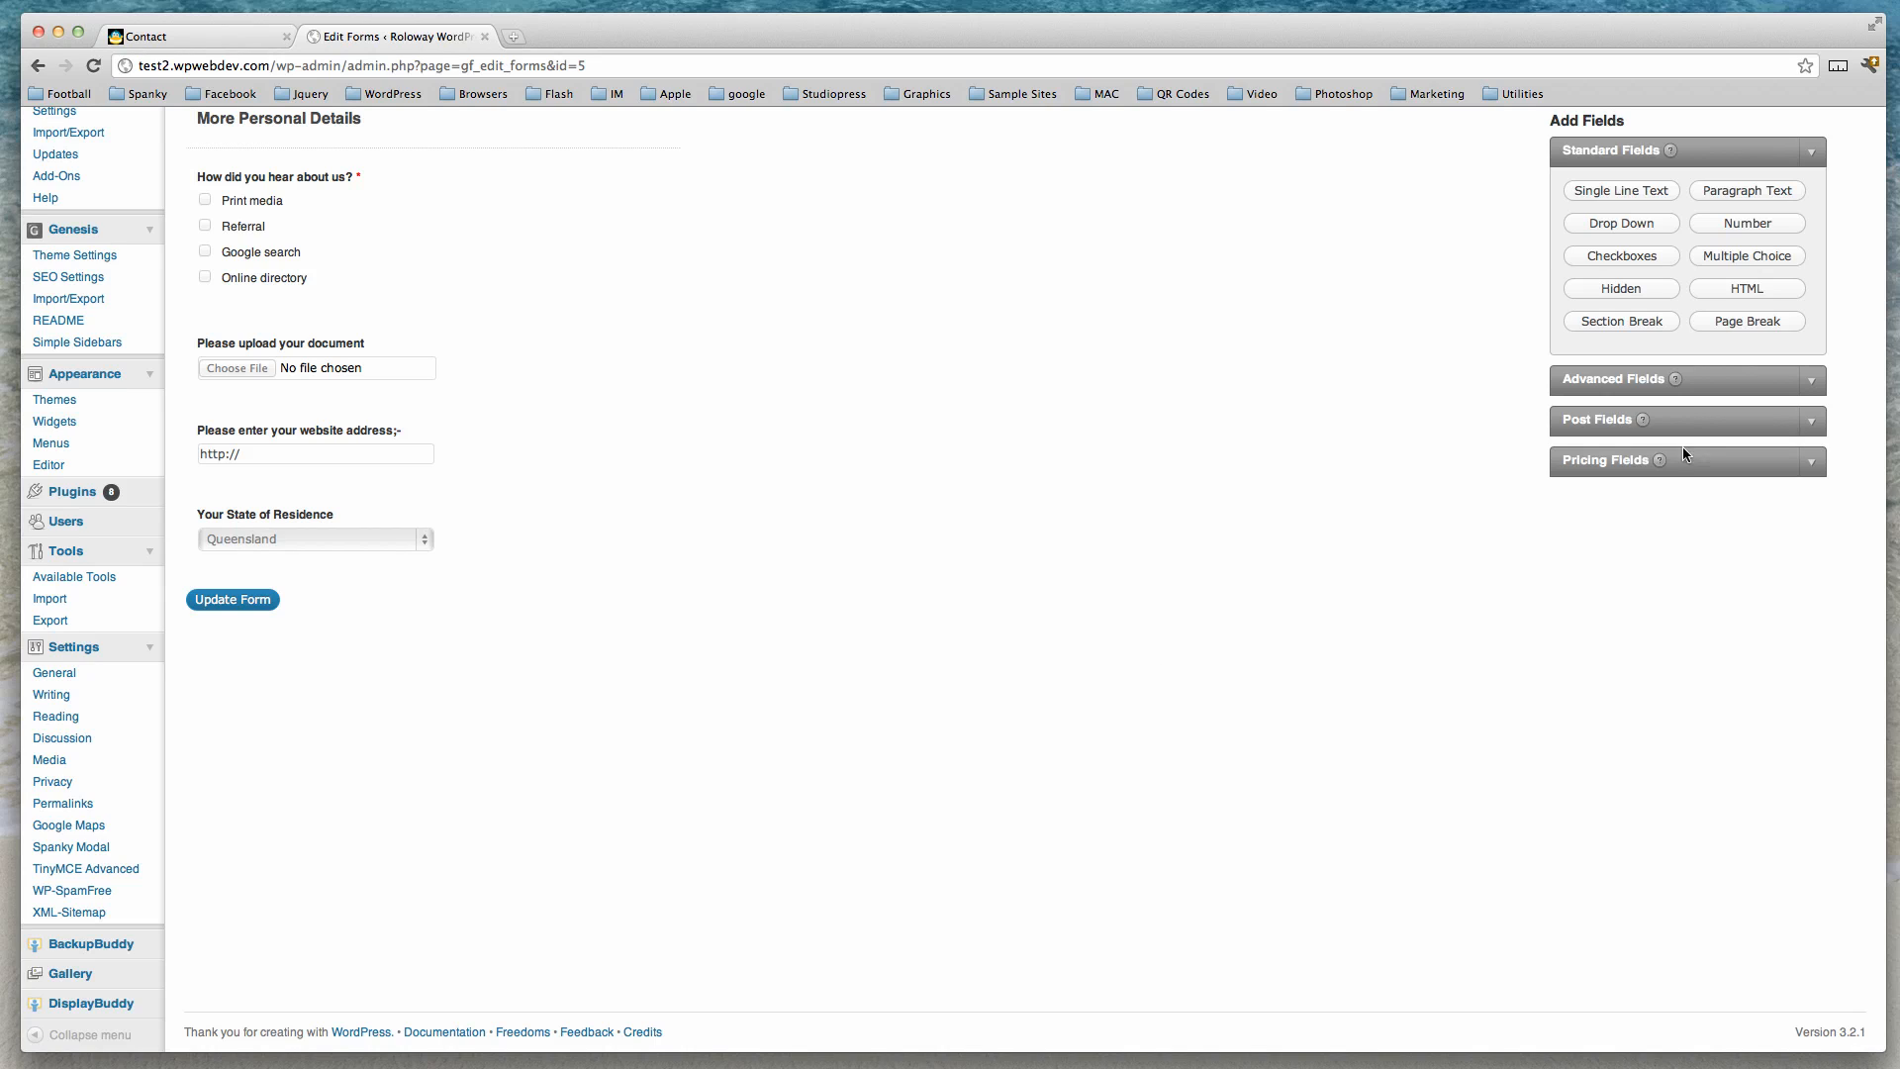
Add an HTML block whose content is '<hr />' followed by the text 'Click here to go to the website homepage;-'.
{"action": "left_click", "coordinate": [1737, 290]}
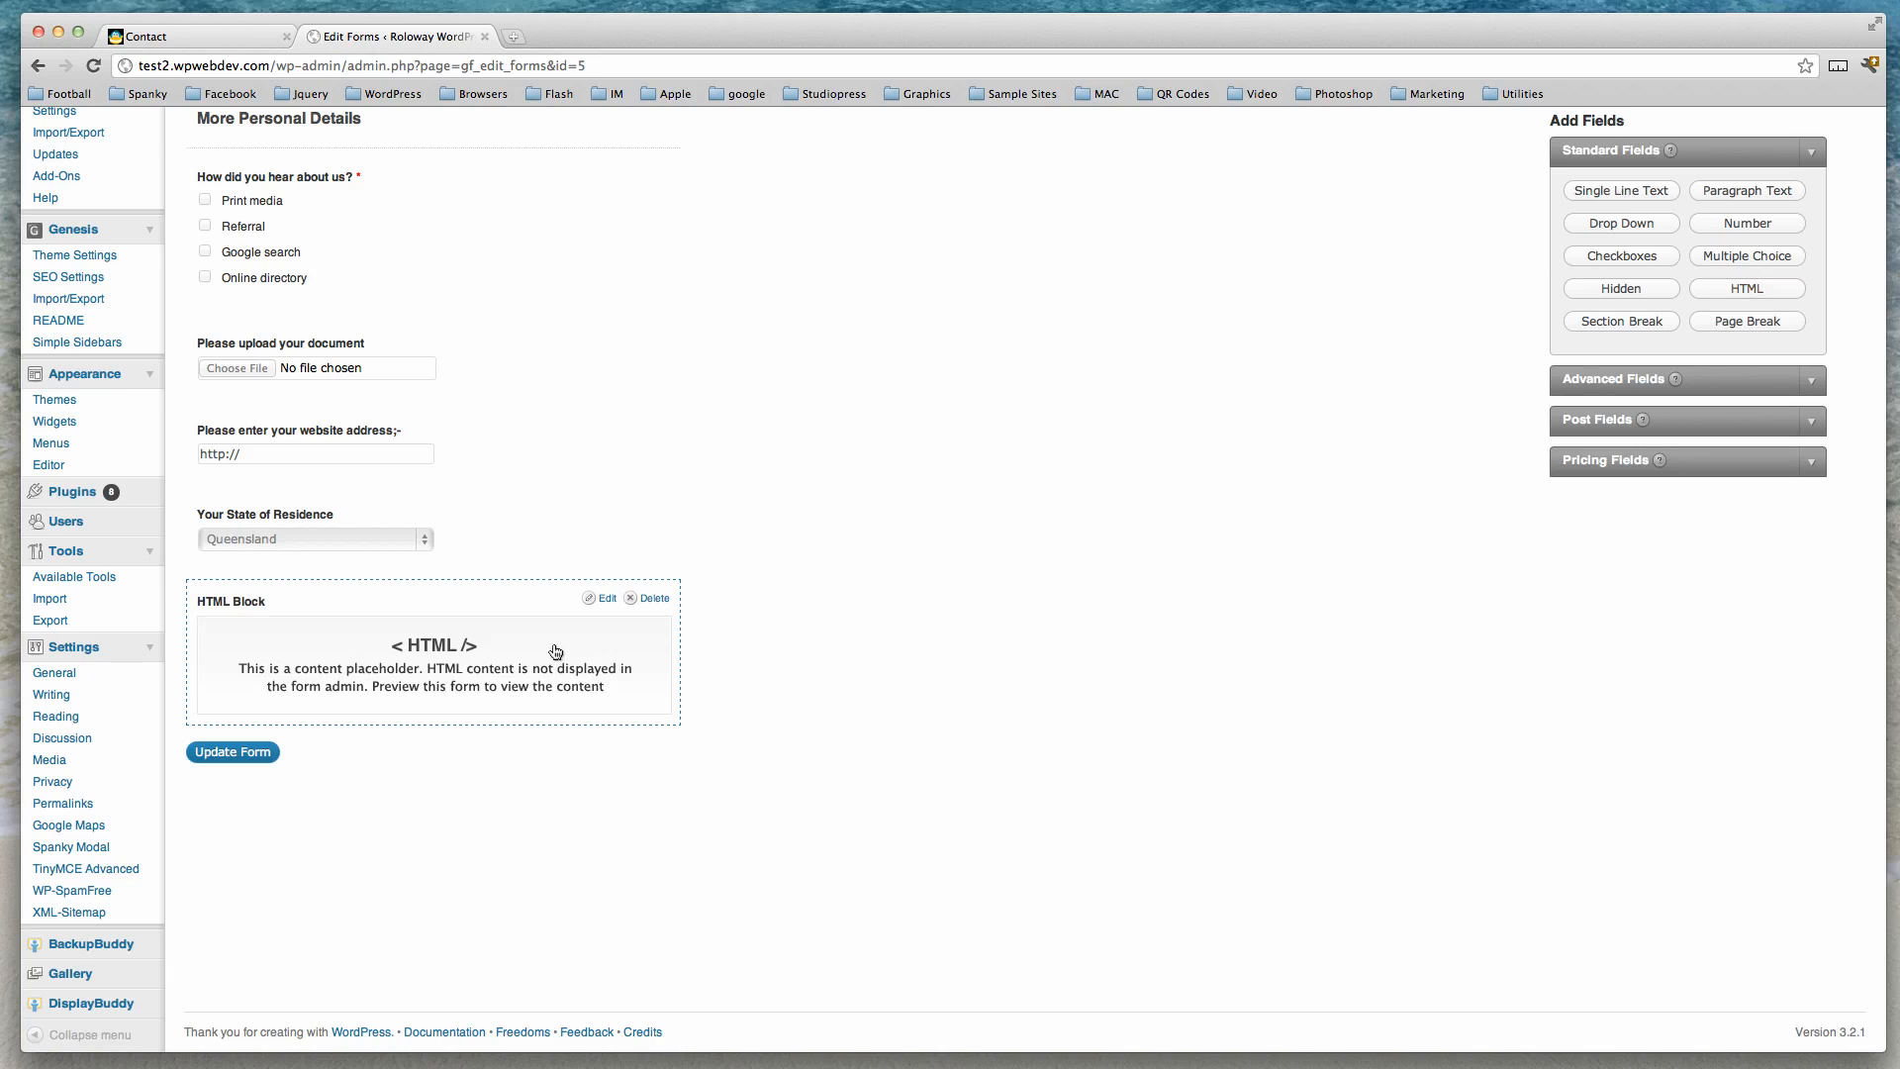
{"action": "left_click", "coordinate": [598, 600]}
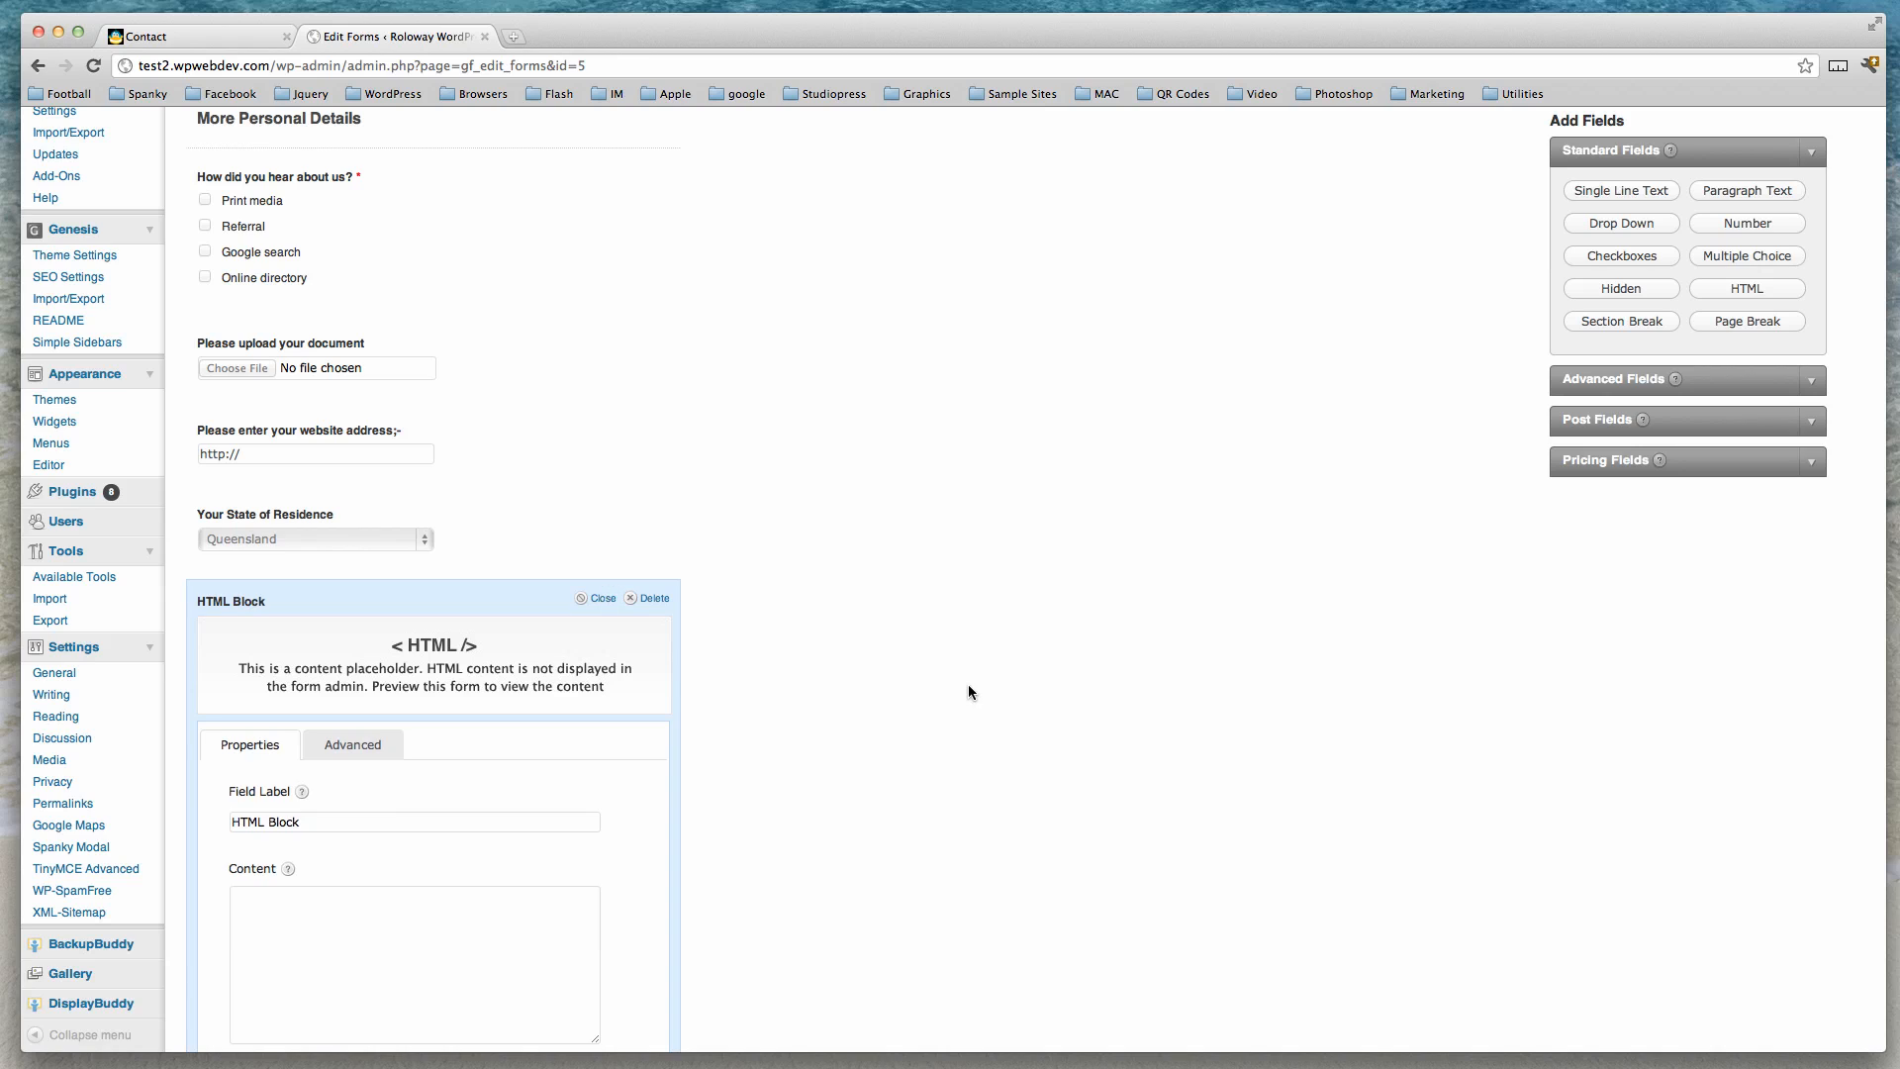
{"action": "scroll", "coordinate": [968, 688], "scroll_direction": "down", "scroll_amount": 3}
{"action": "scroll", "coordinate": [969, 689], "scroll_direction": "down", "scroll_amount": 1}
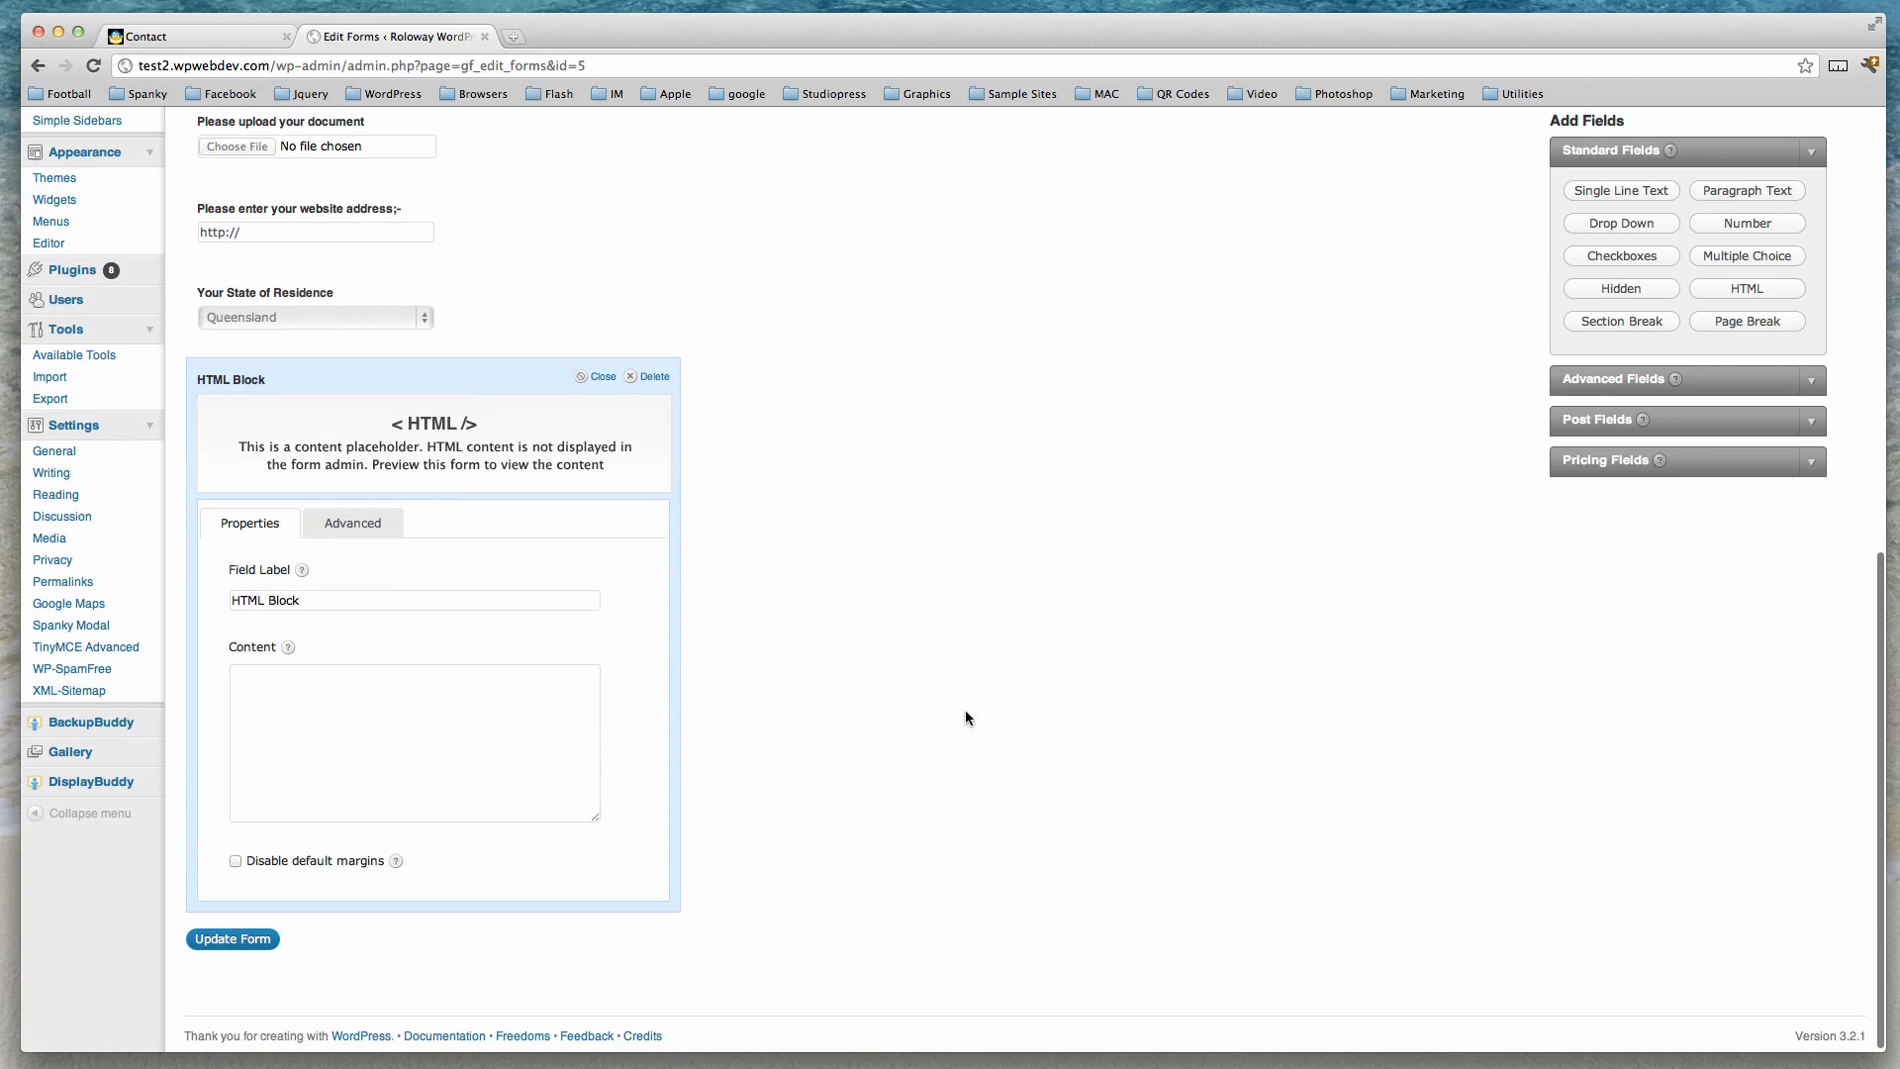
{"action": "left_click", "coordinate": [337, 702]}
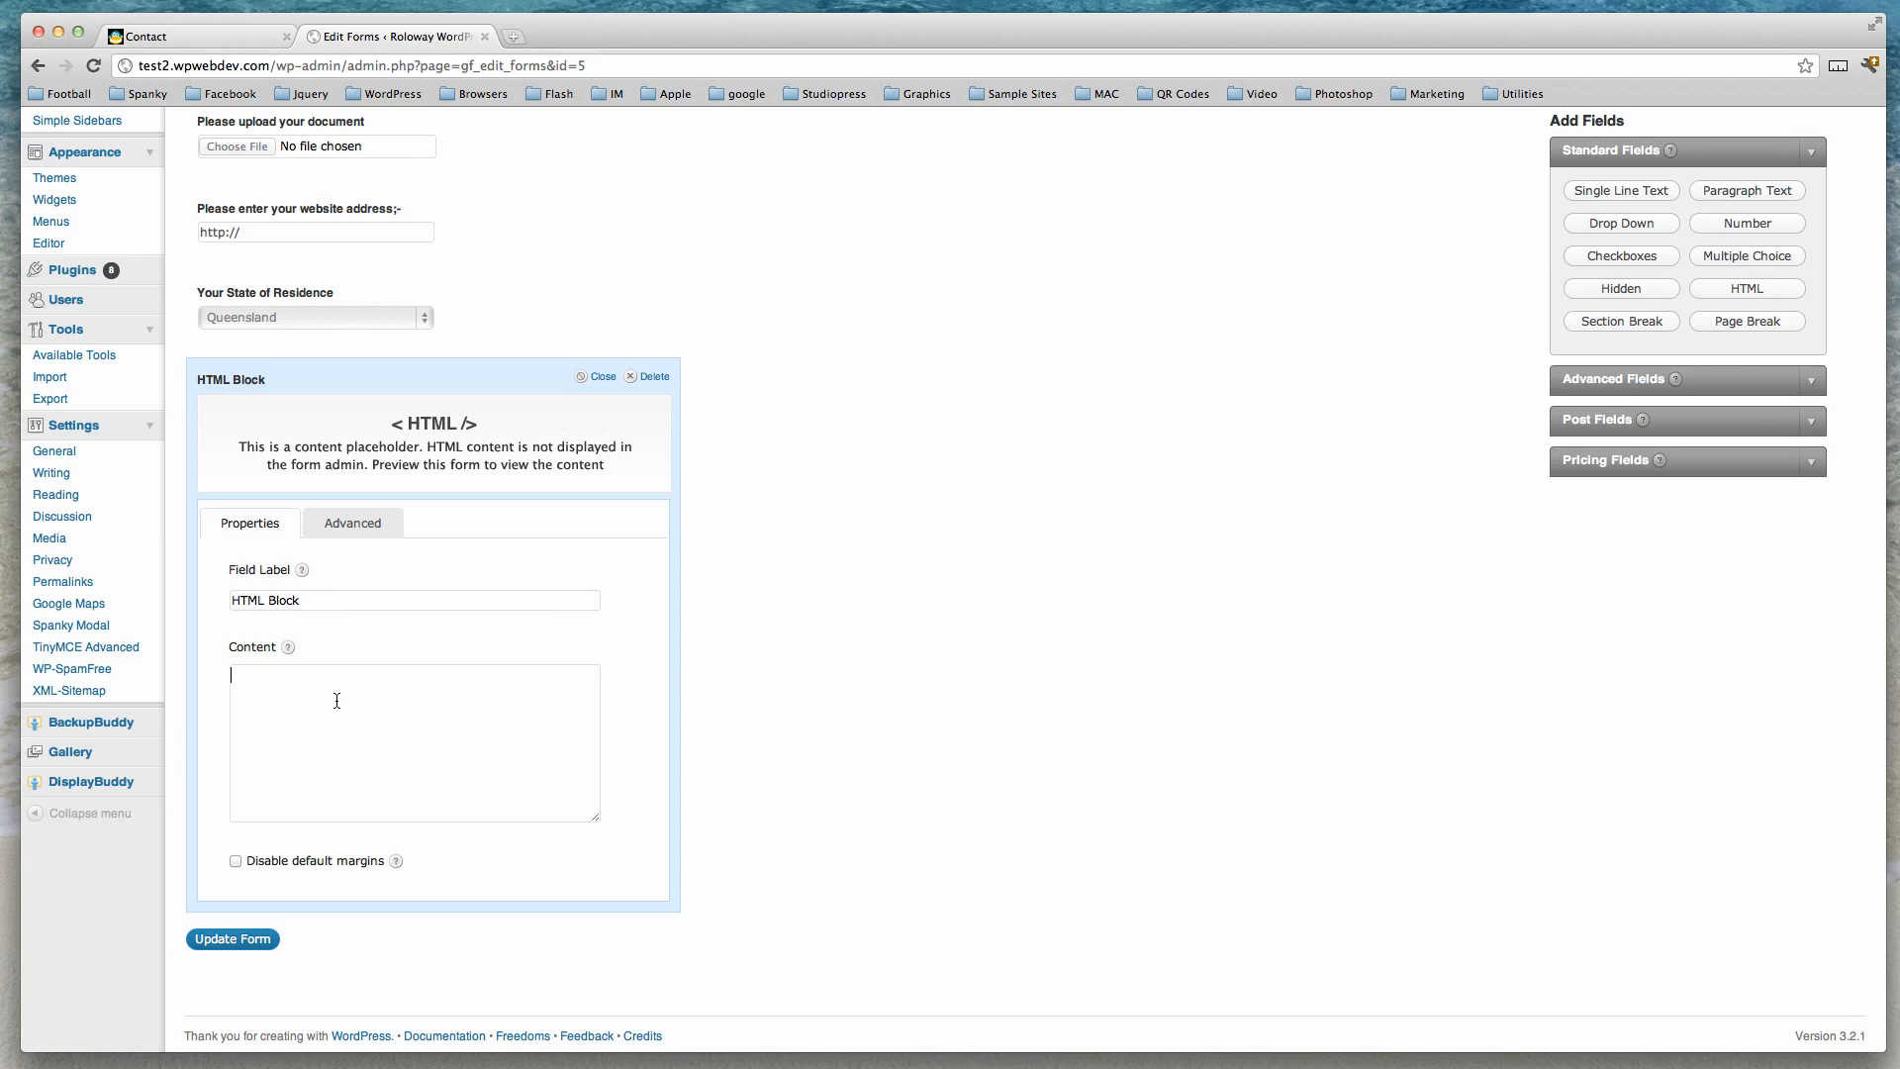
{"action": "type", "text": "<br"}
{"action": "type", "text": " /"}
{"action": "key", "text": "BackSpace"}
{"action": "key", "text": "BackSpace"}
{"action": "key", "text": "BackSpace"}
{"action": "key", "text": "BackSpace"}
{"action": "type", "text": "hr /> "}
{"action": "type", "text": "Click here"}
{"action": "type", "text": " to go to the "}
{"action": "type", "text": "website ho"}
{"action": "type", "text": "mepage"}
{"action": "type", "text": ";- "}
{"action": "type", "text": "<"}
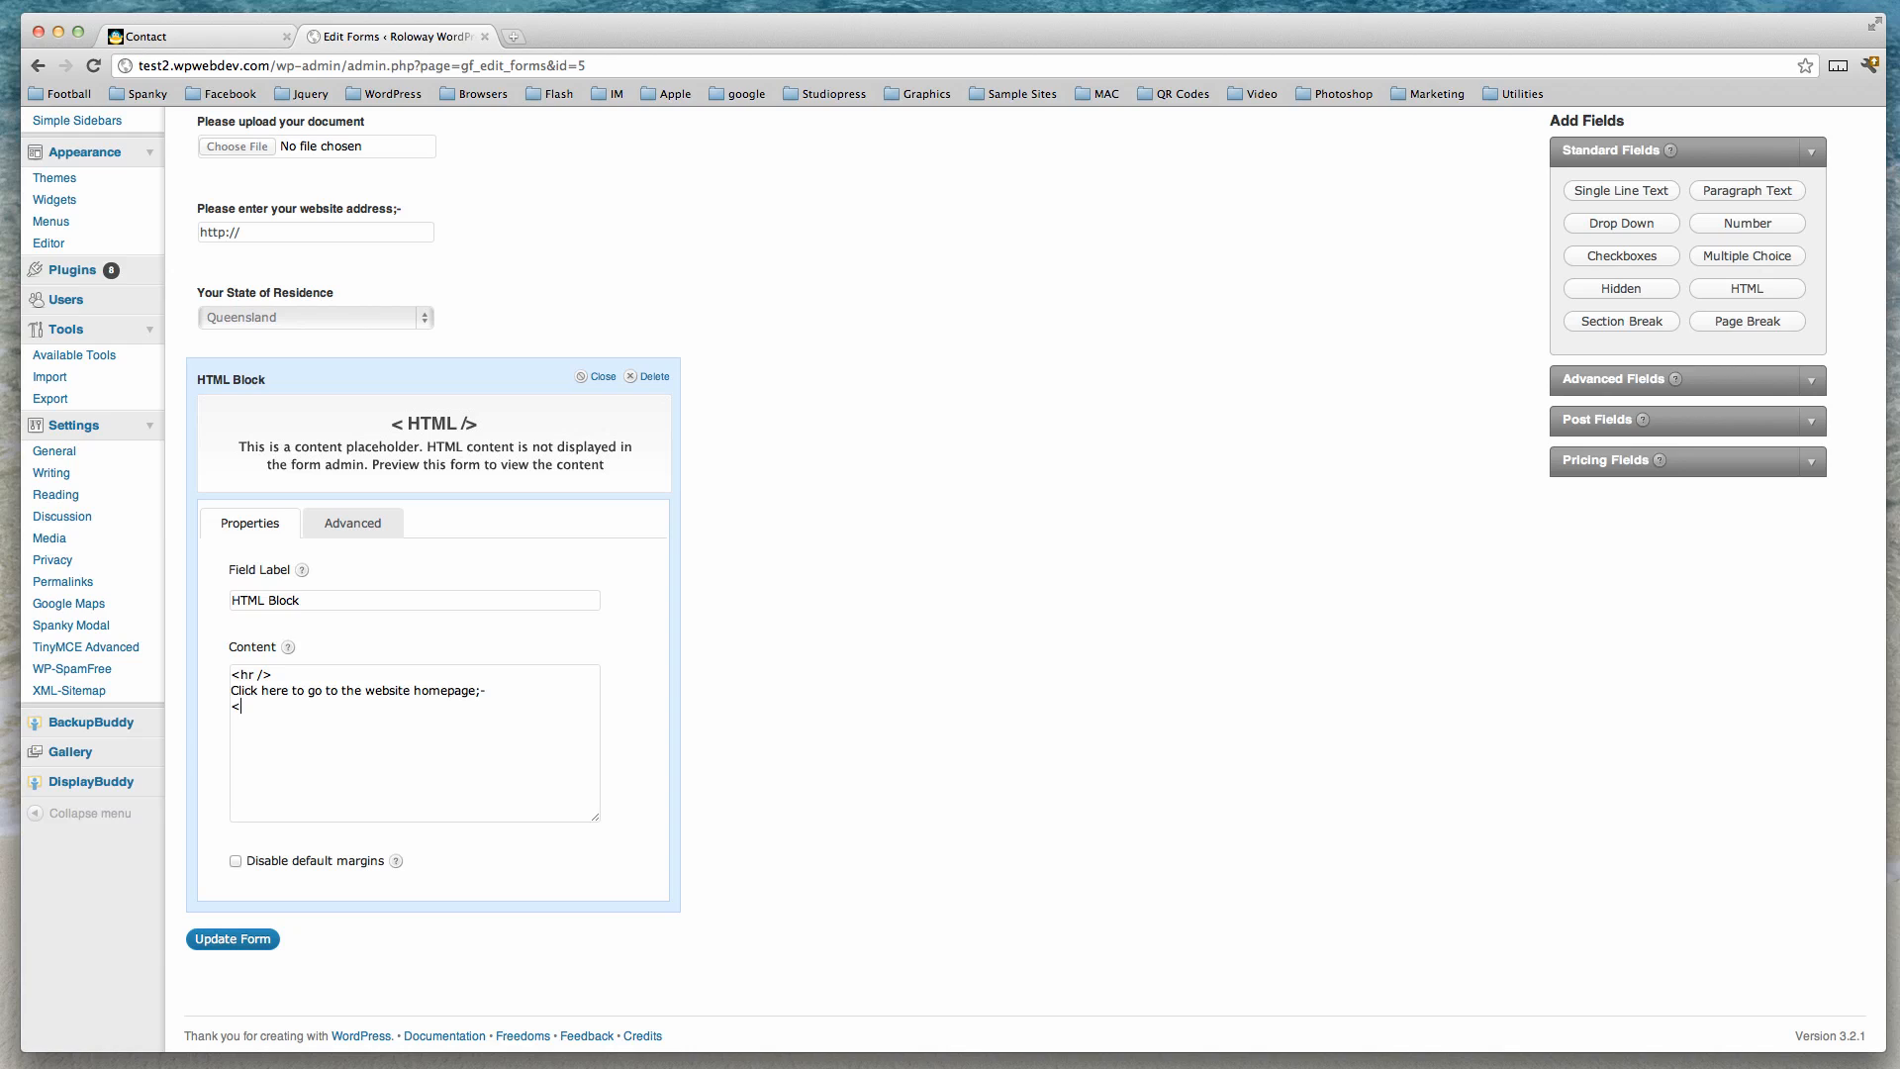
{"action": "type", "text": "href=\"http://test2.wpwebdev.com\">Website "}
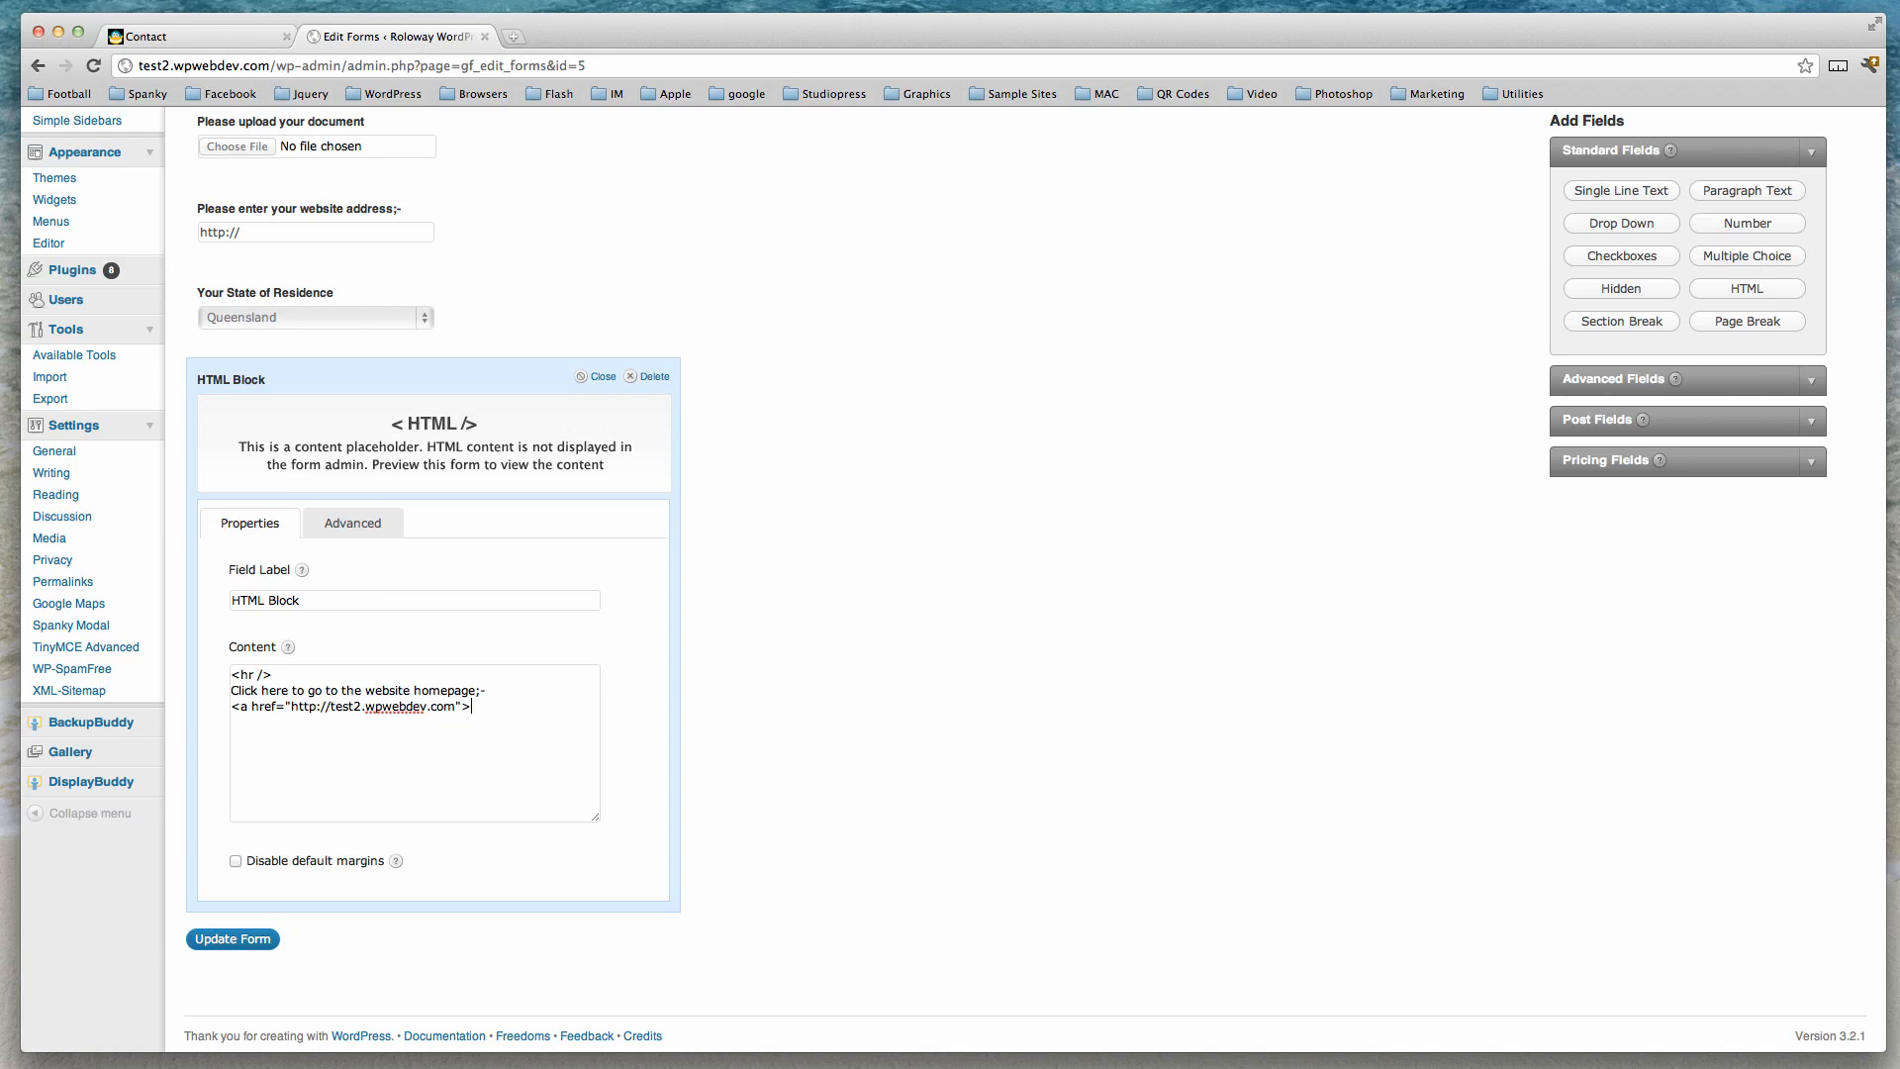
{"action": "type", "text": "Homepage</a>"}
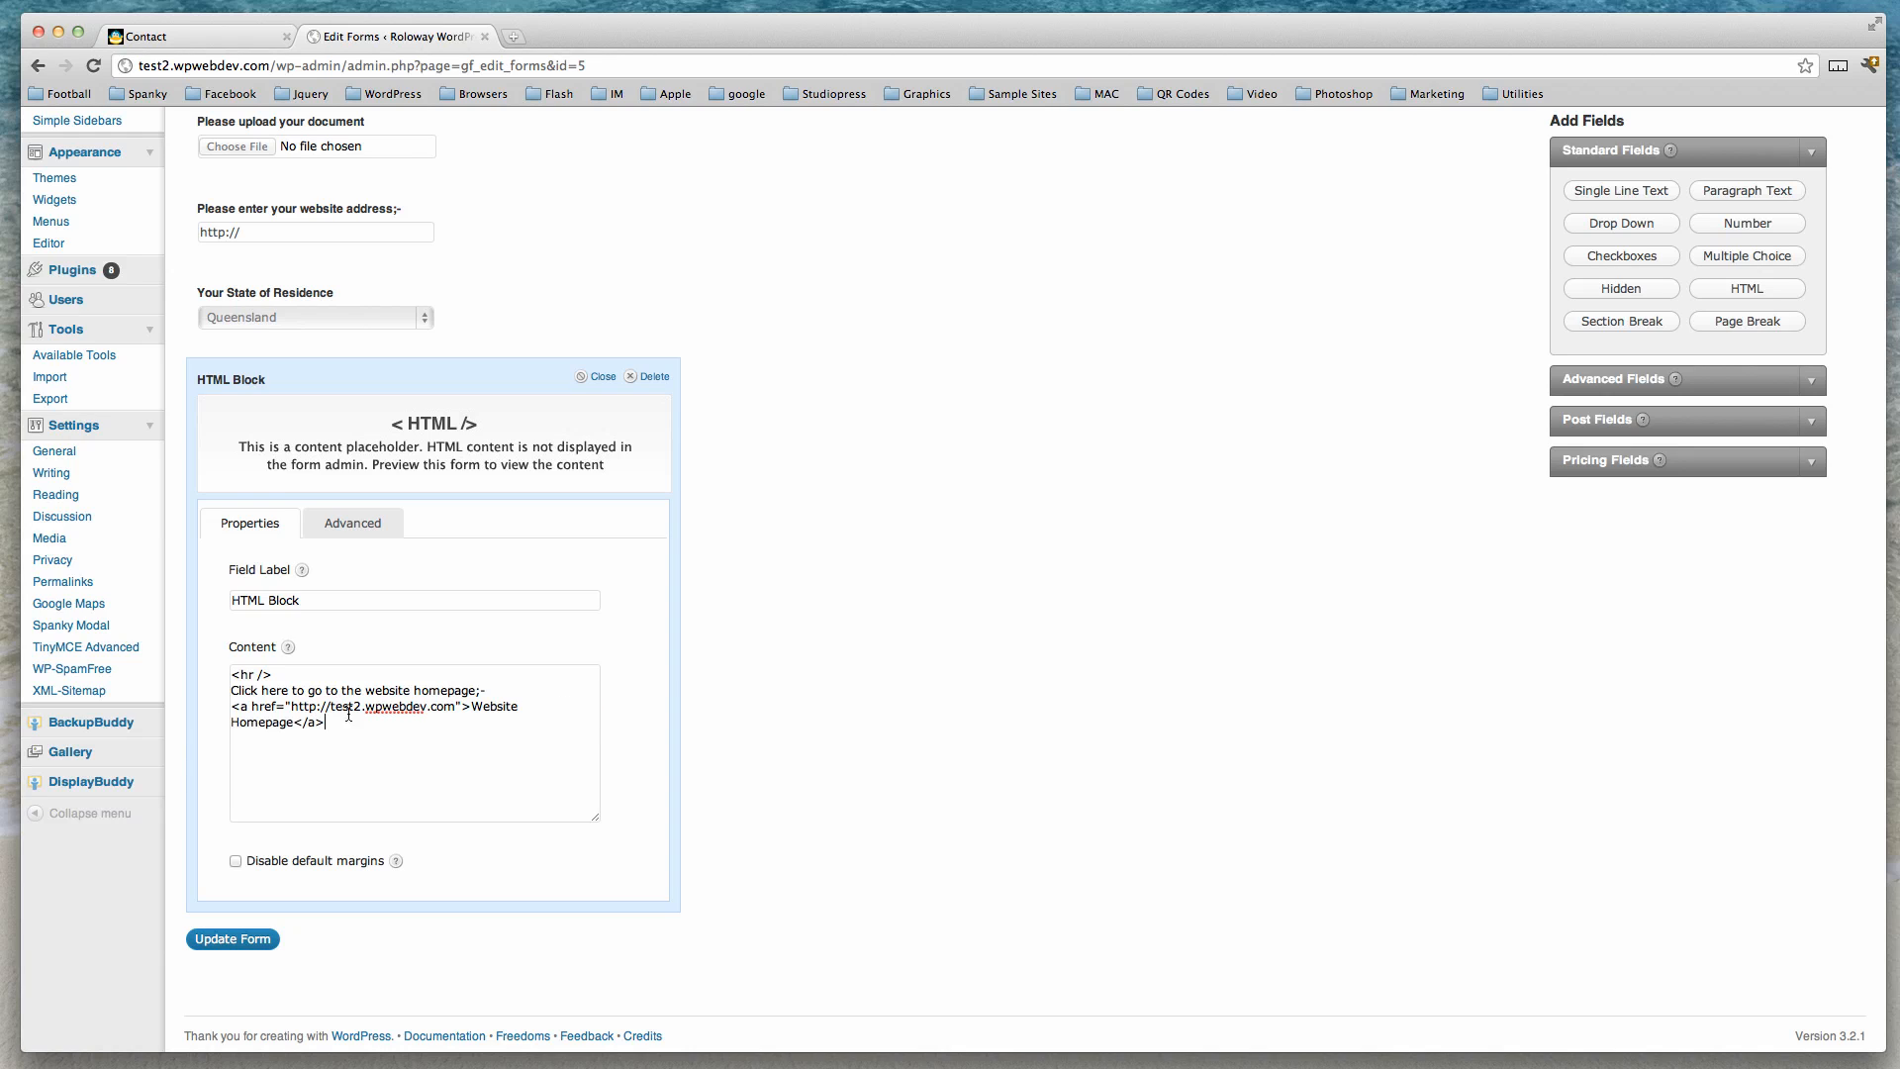
{"action": "left_click", "coordinate": [604, 379]}
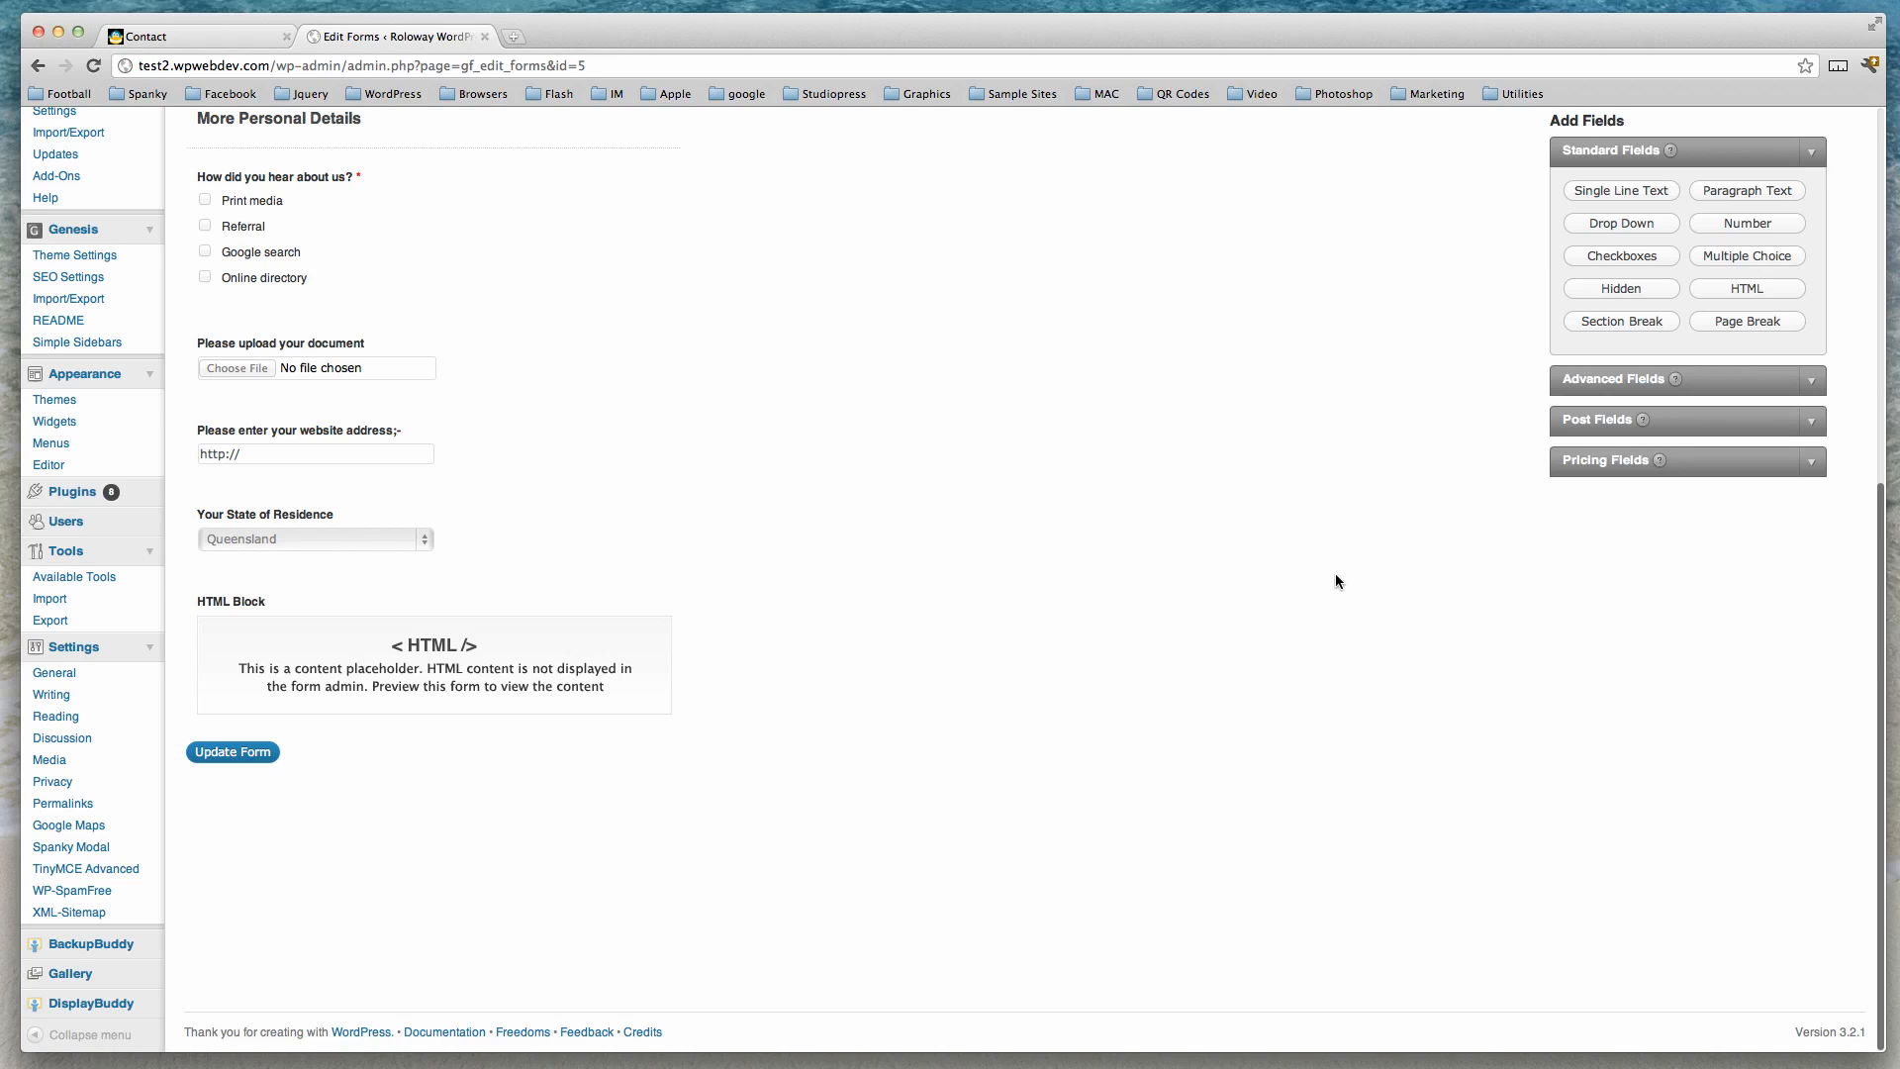
Save the form and reload the live Contact page in the other tab.
{"action": "left_click", "coordinate": [247, 752]}
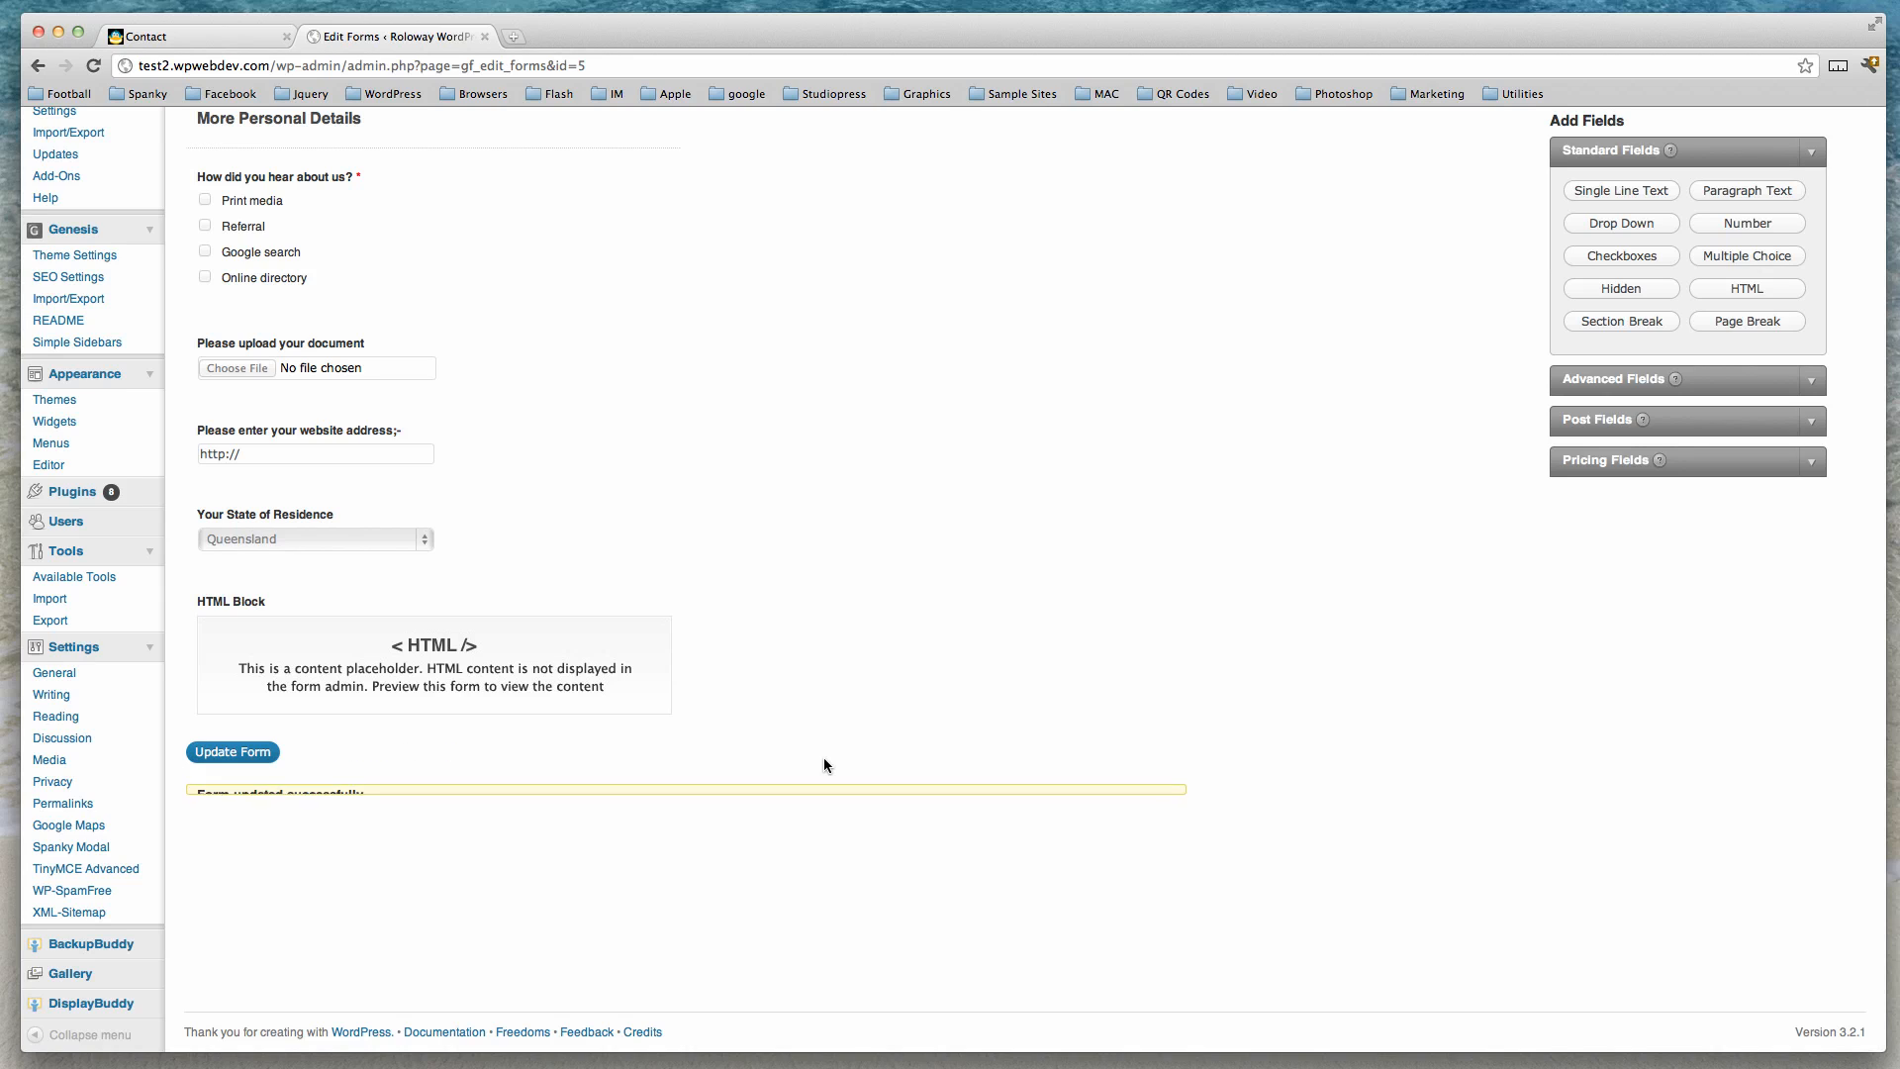
{"action": "left_click", "coordinate": [229, 34]}
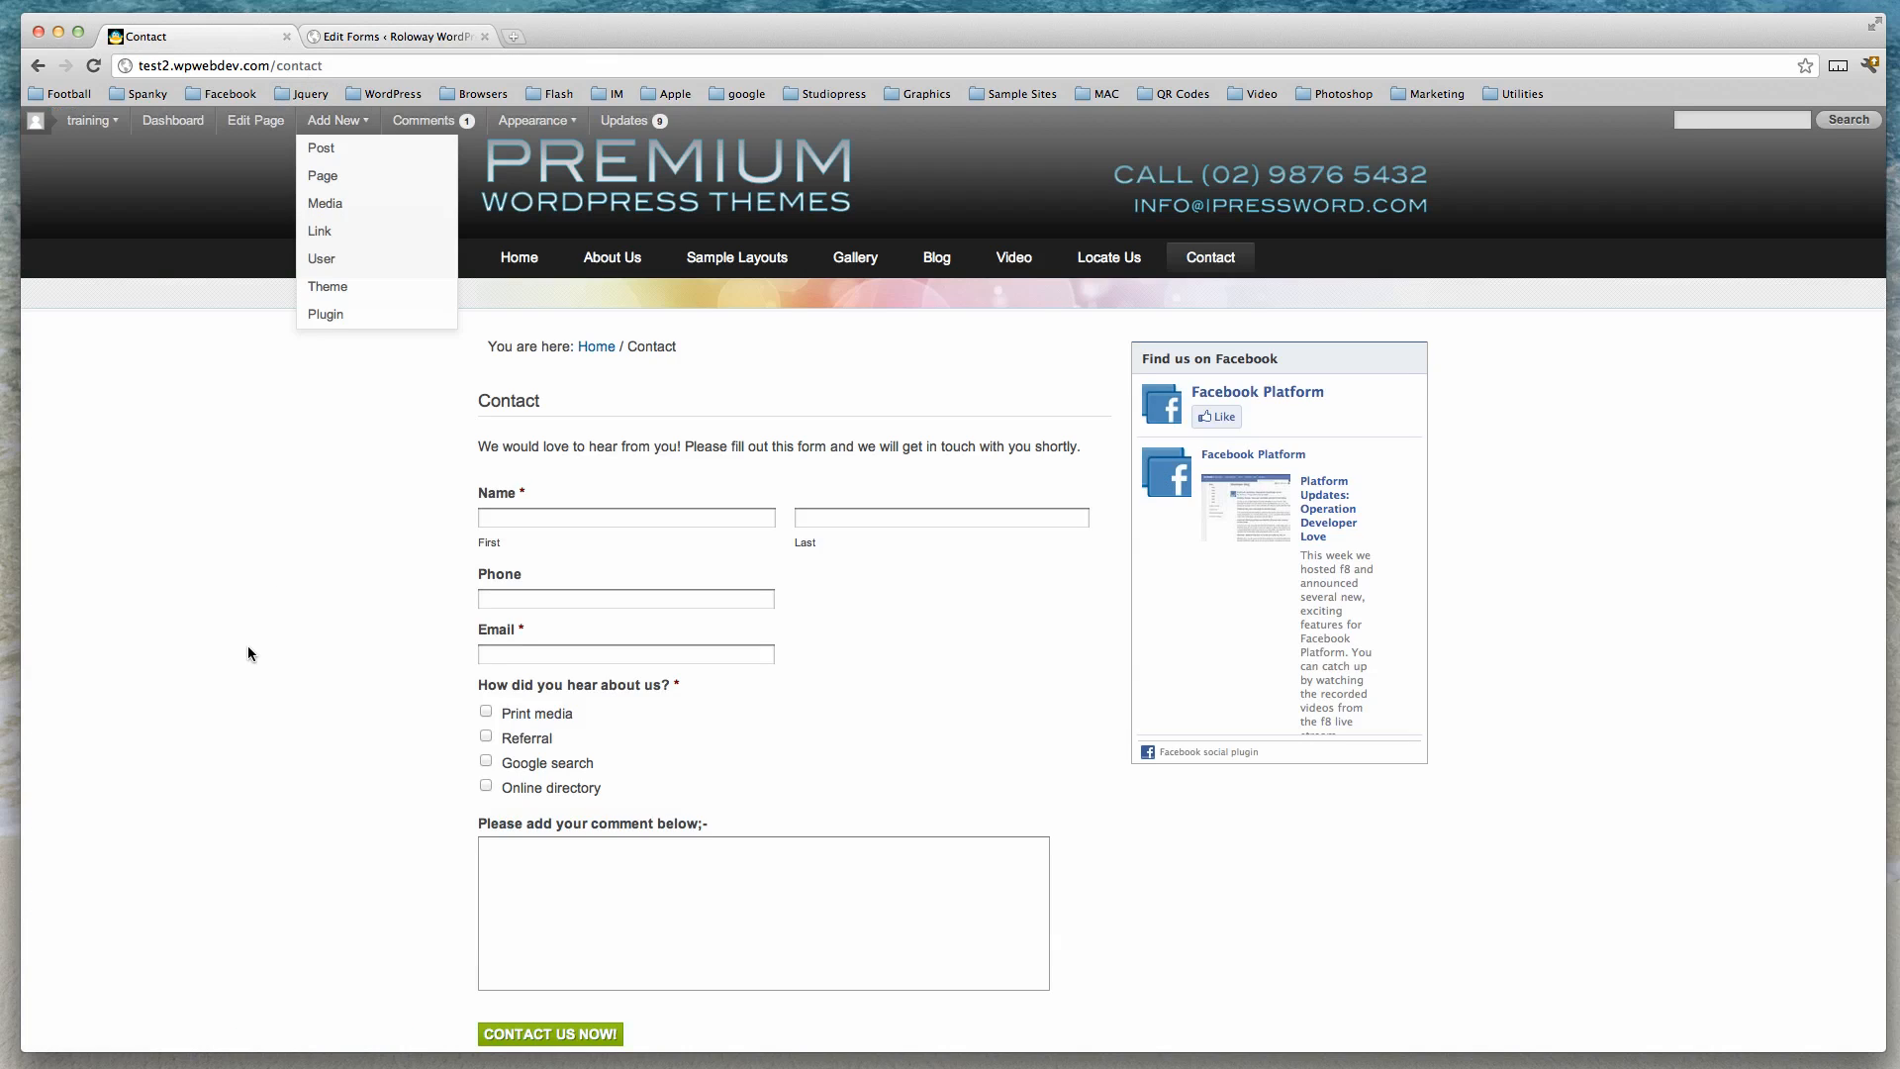
{"action": "key", "text": "super+r"}
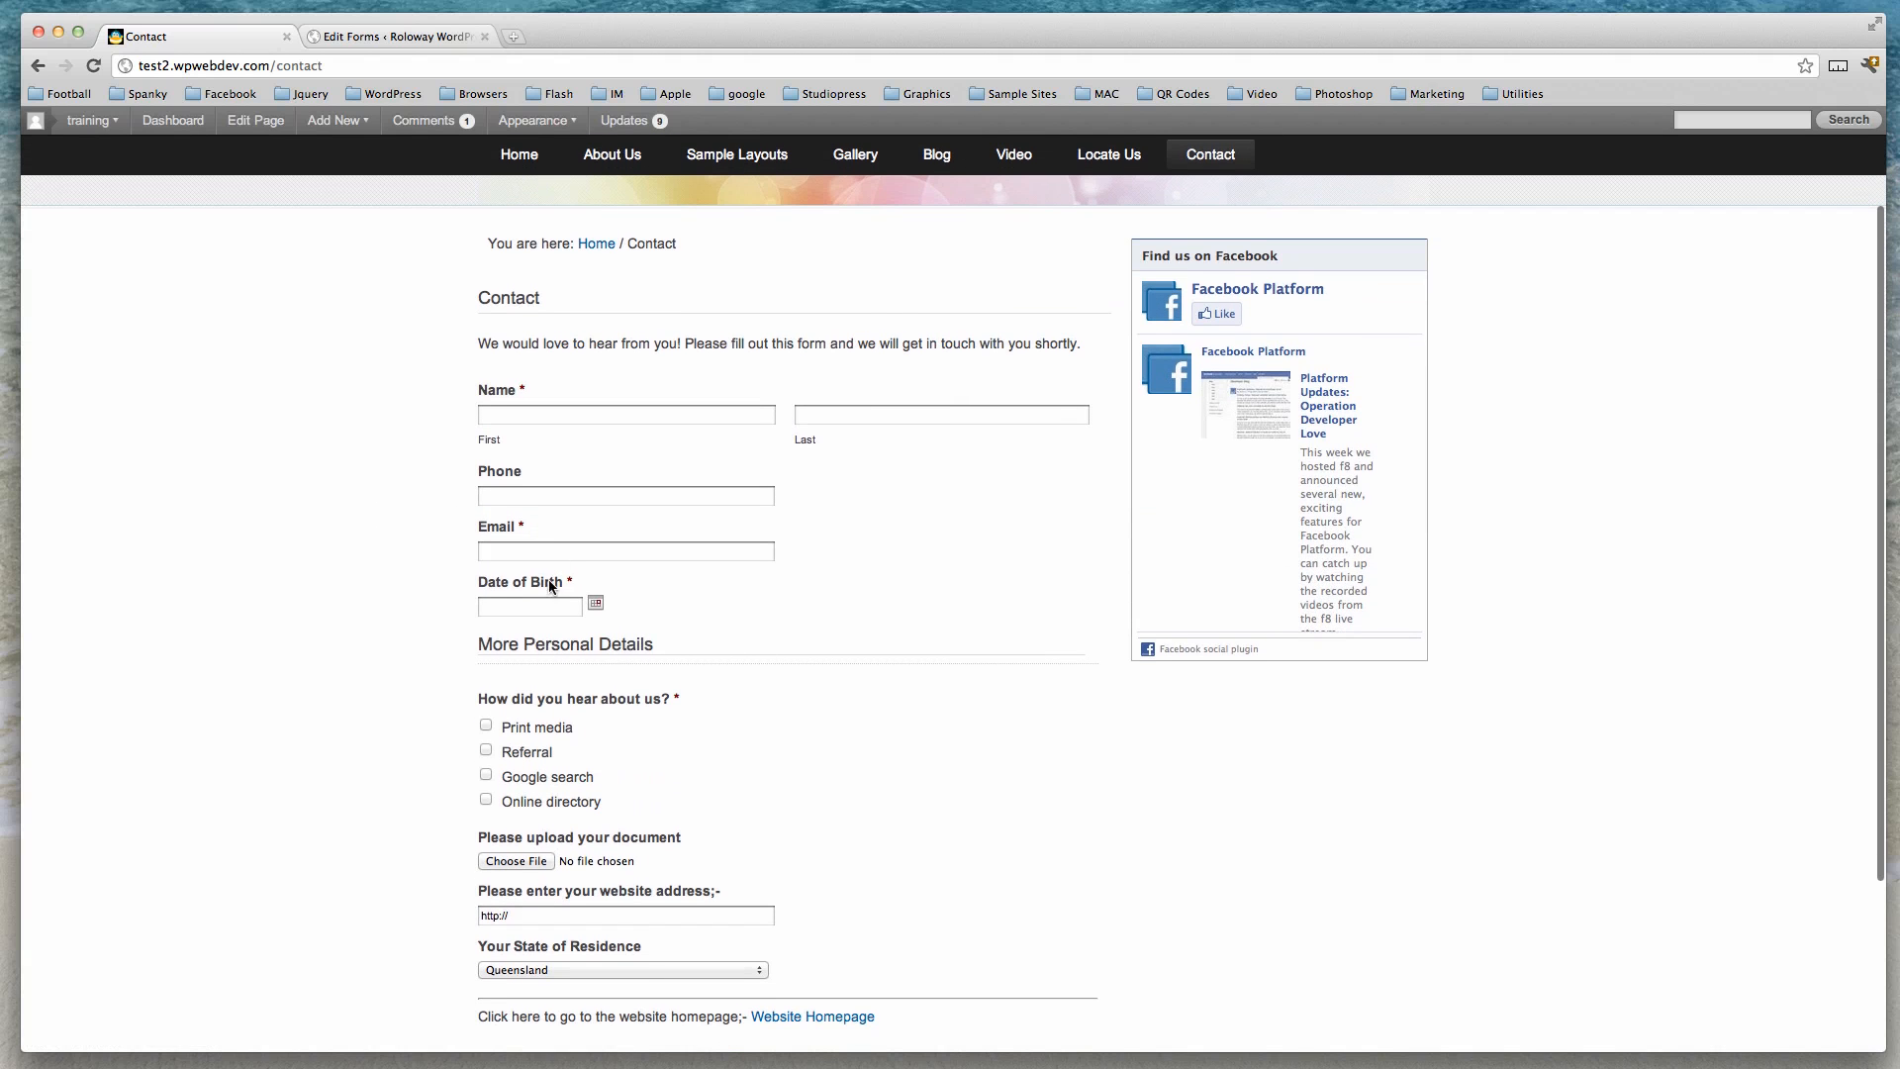
Test the live form's date picker, state of residence drop-down and Website Homepage link.
{"action": "left_click", "coordinate": [597, 604]}
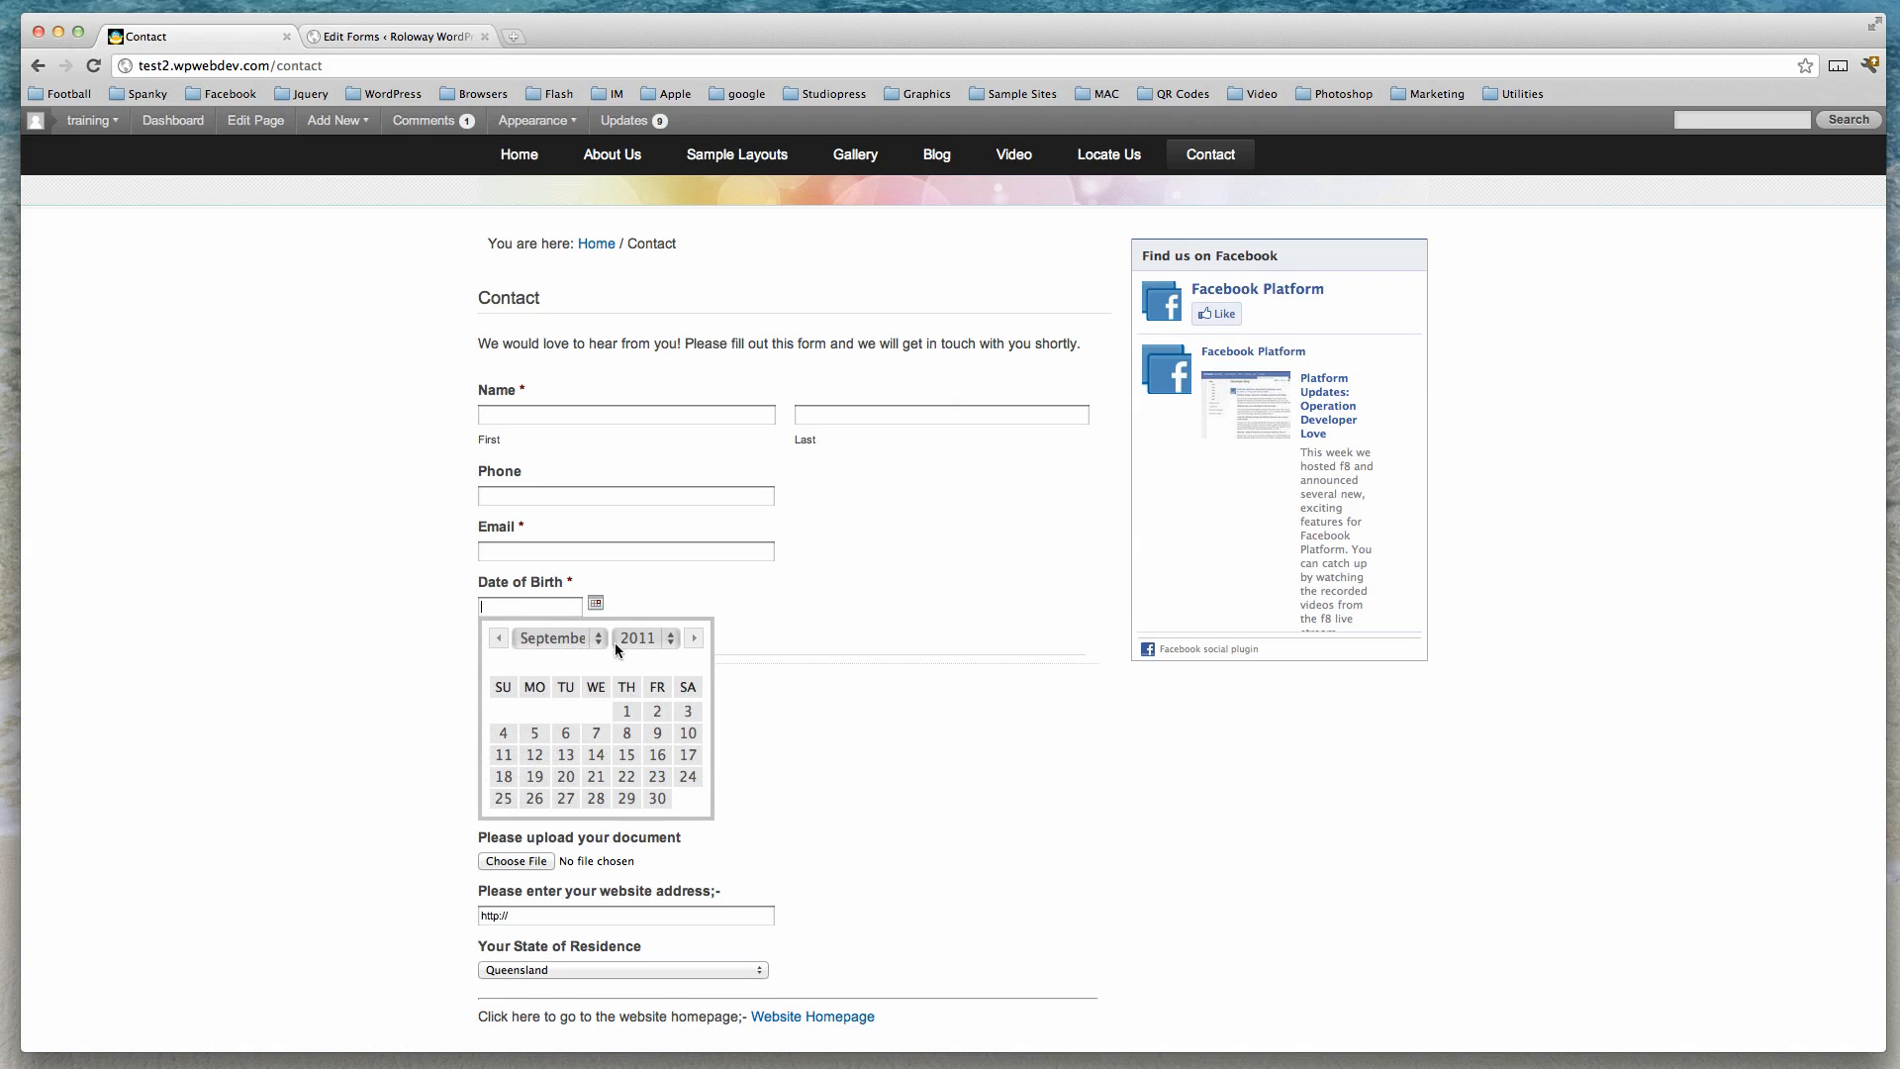
{"action": "left_click", "coordinate": [781, 618]}
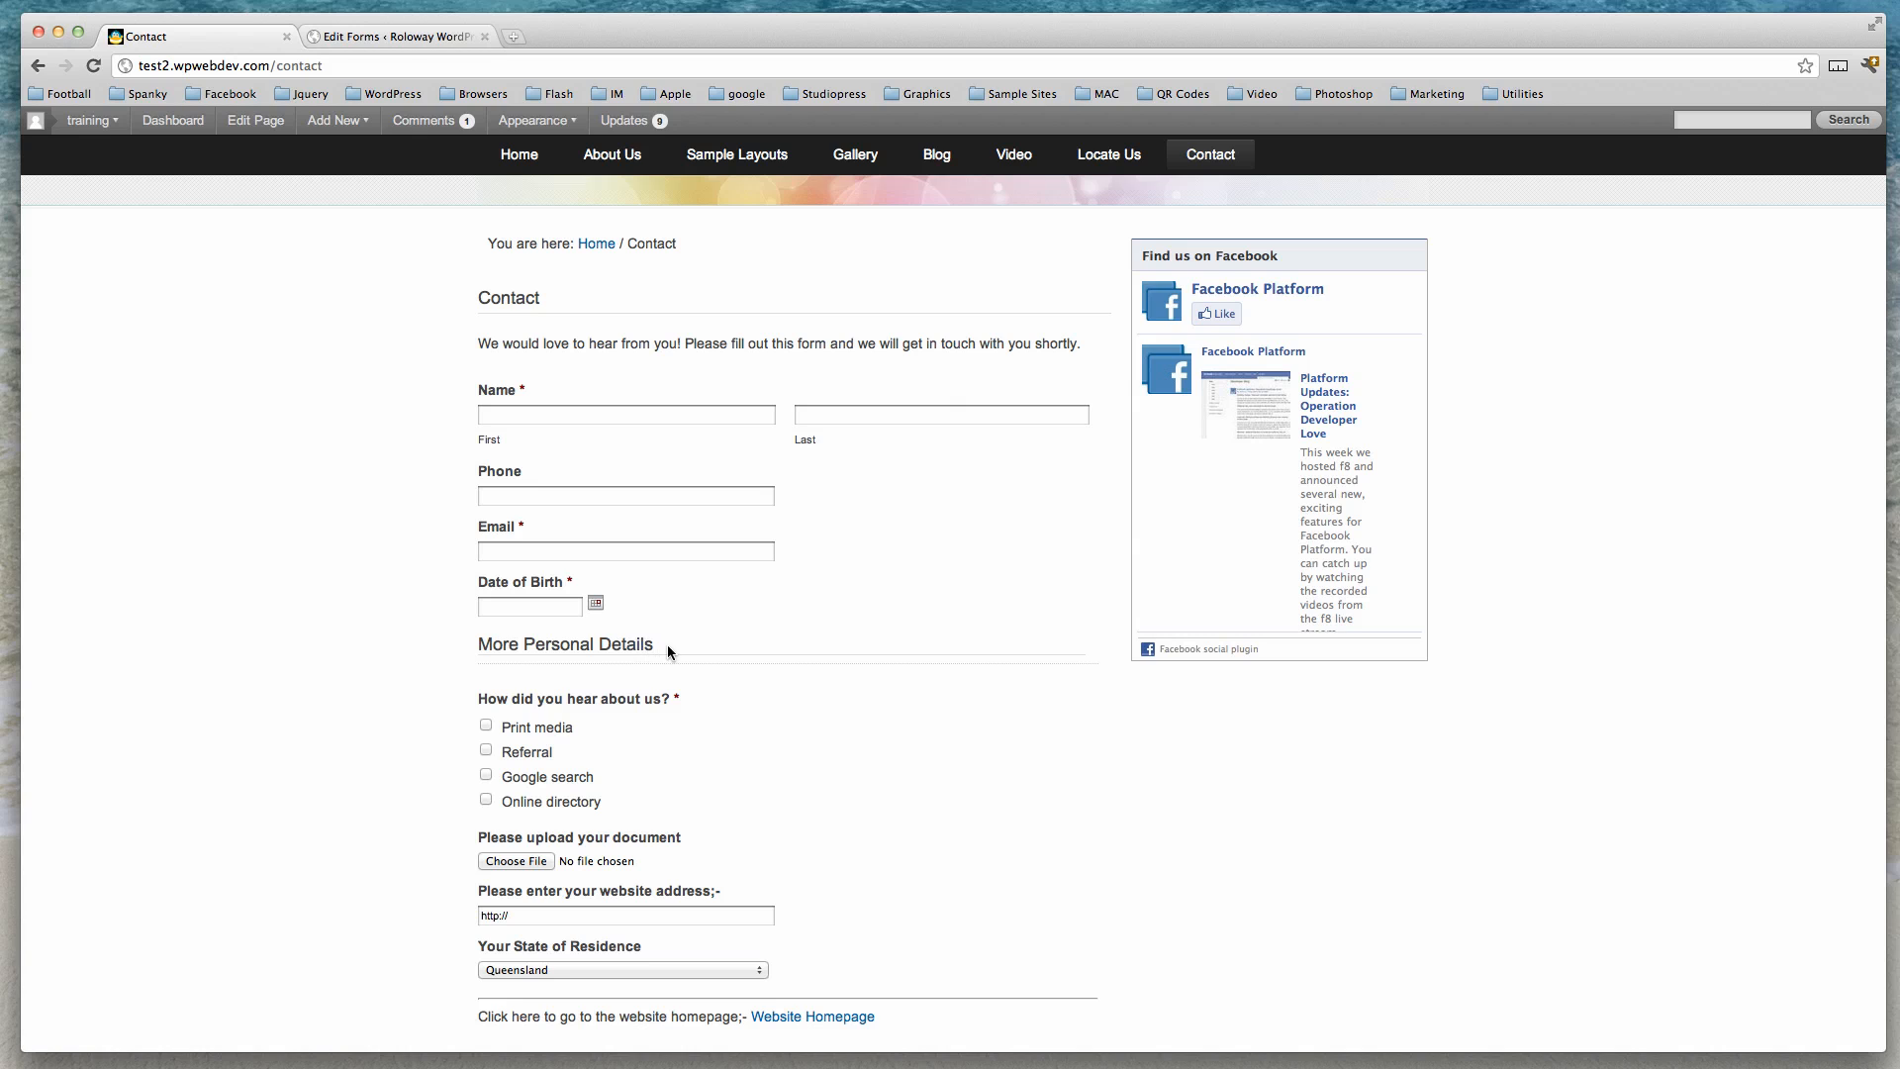
{"action": "scroll", "coordinate": [744, 704], "scroll_direction": "down", "scroll_amount": 3}
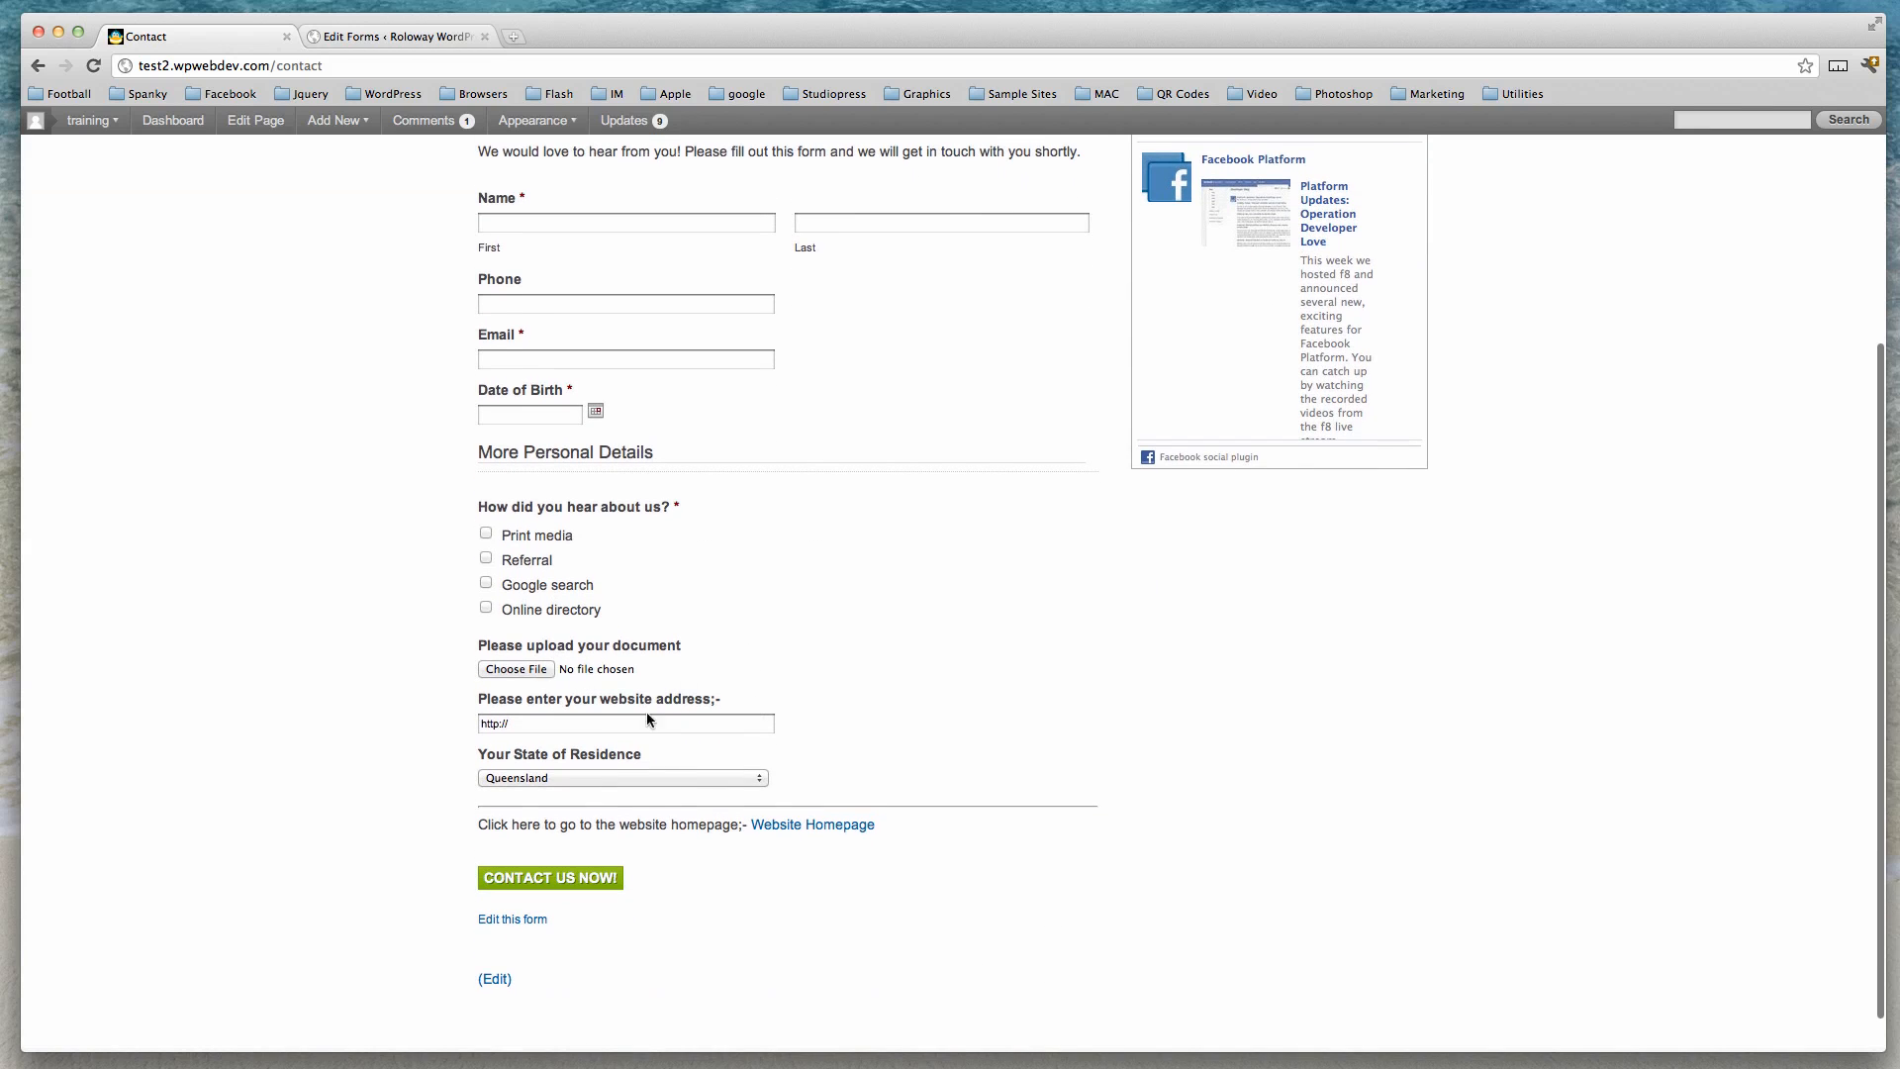
{"action": "left_click", "coordinate": [761, 781]}
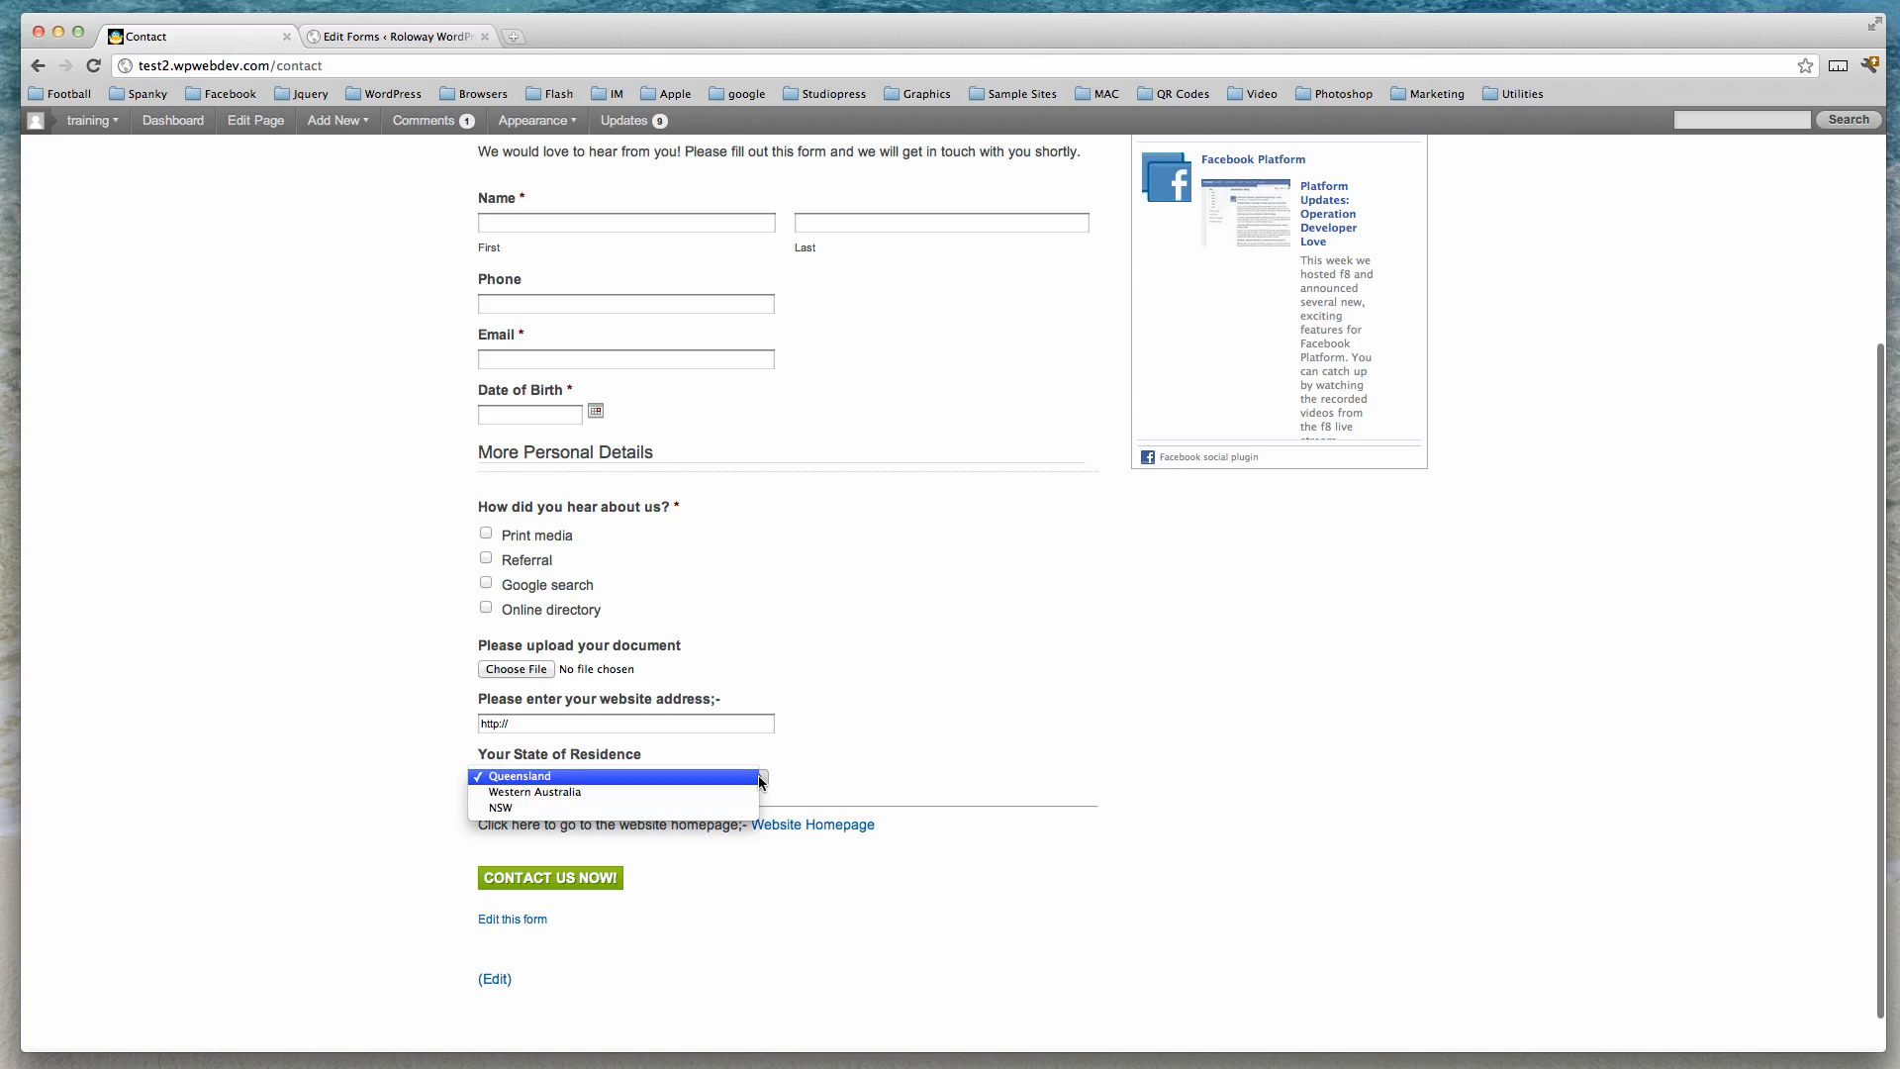
{"action": "left_click", "coordinate": [632, 794]}
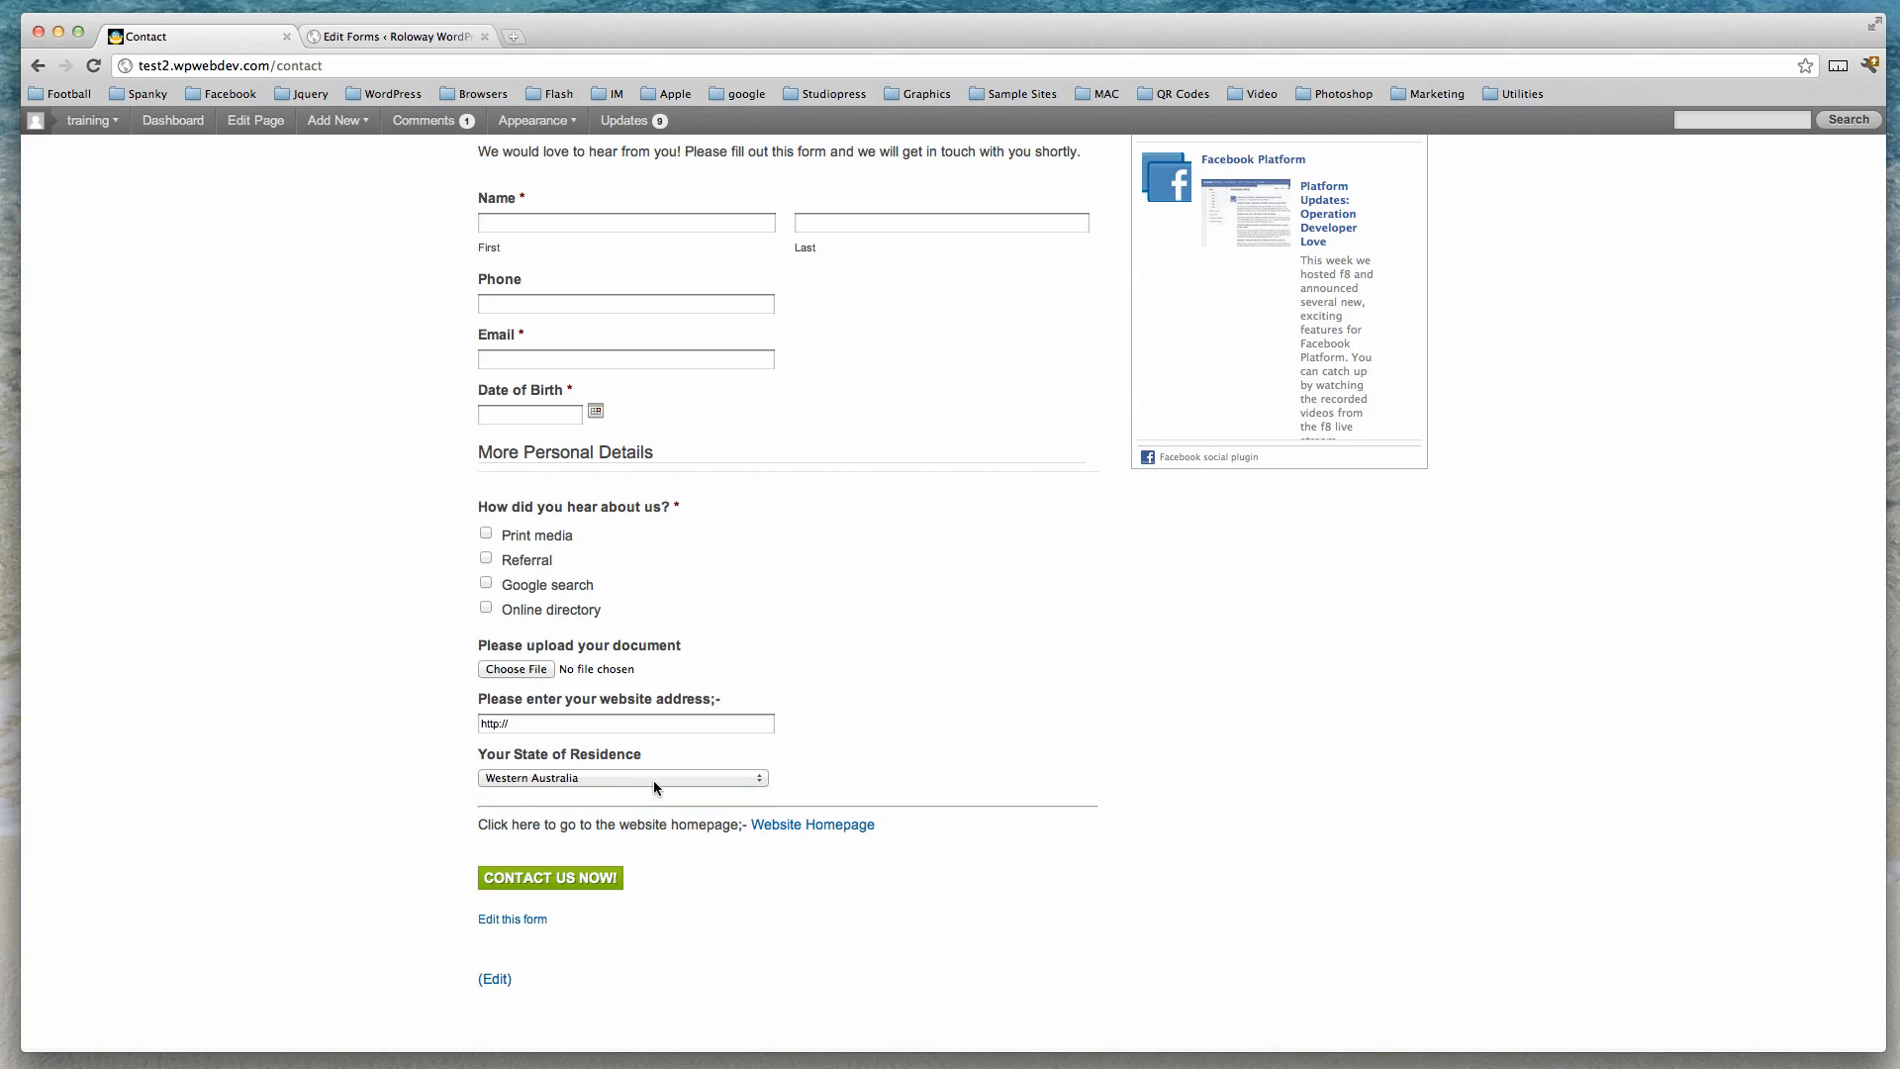
{"action": "left_click", "coordinate": [809, 827]}
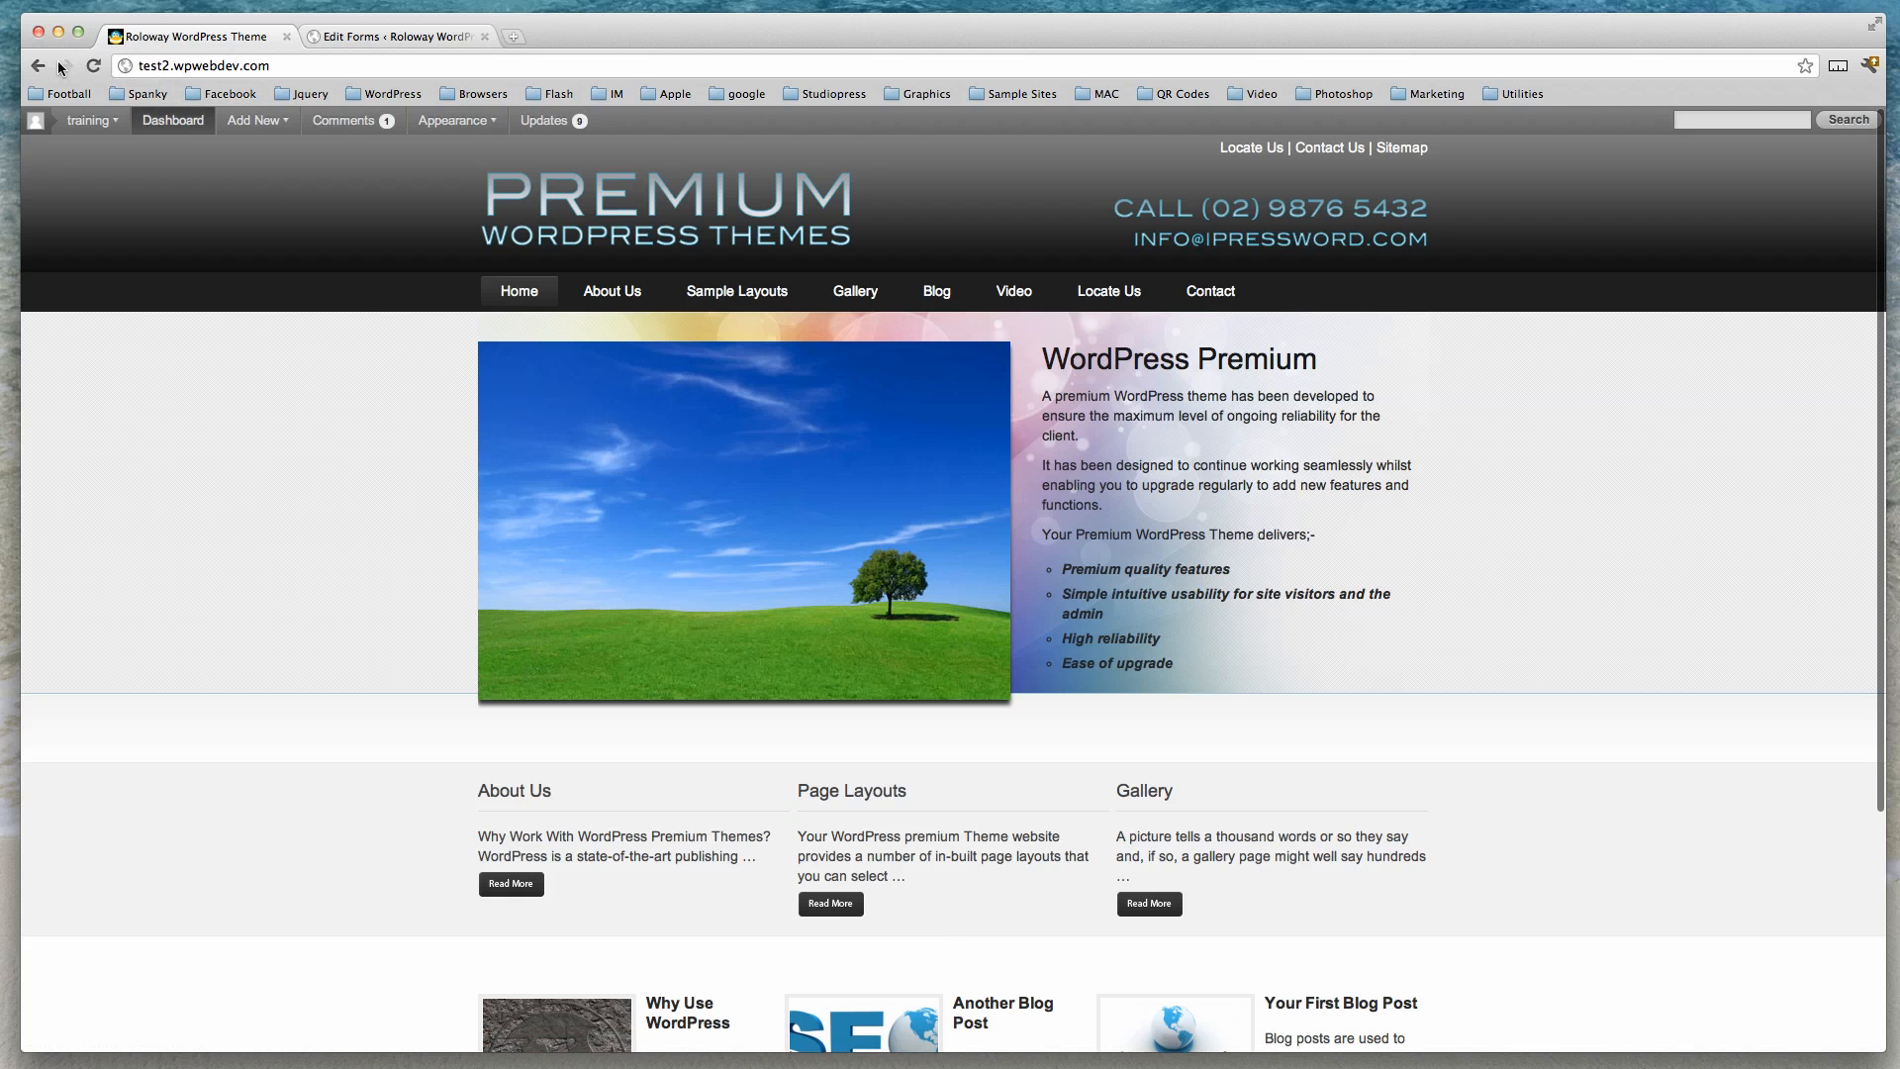
{"action": "left_click", "coordinate": [38, 66]}
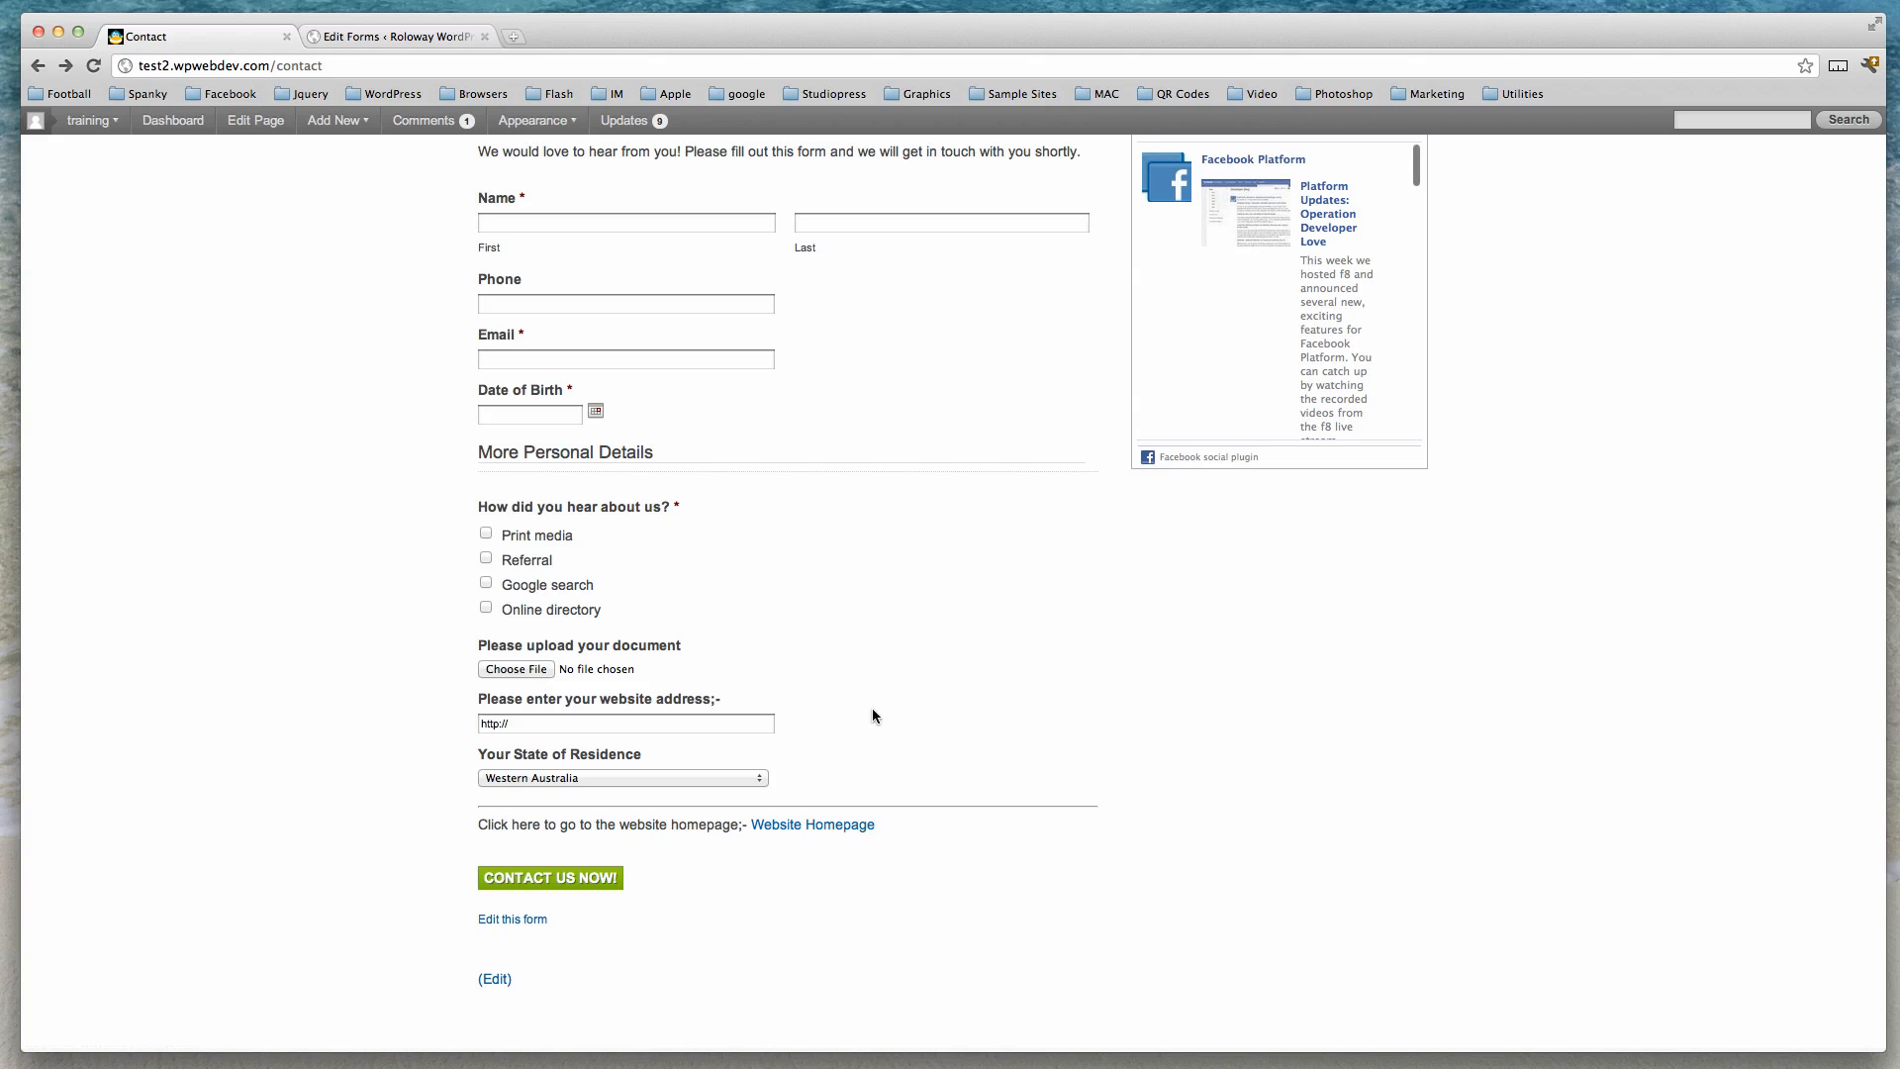
Return to the form editor in the other tab.
{"action": "scroll", "coordinate": [873, 708], "scroll_direction": "up", "scroll_amount": 2}
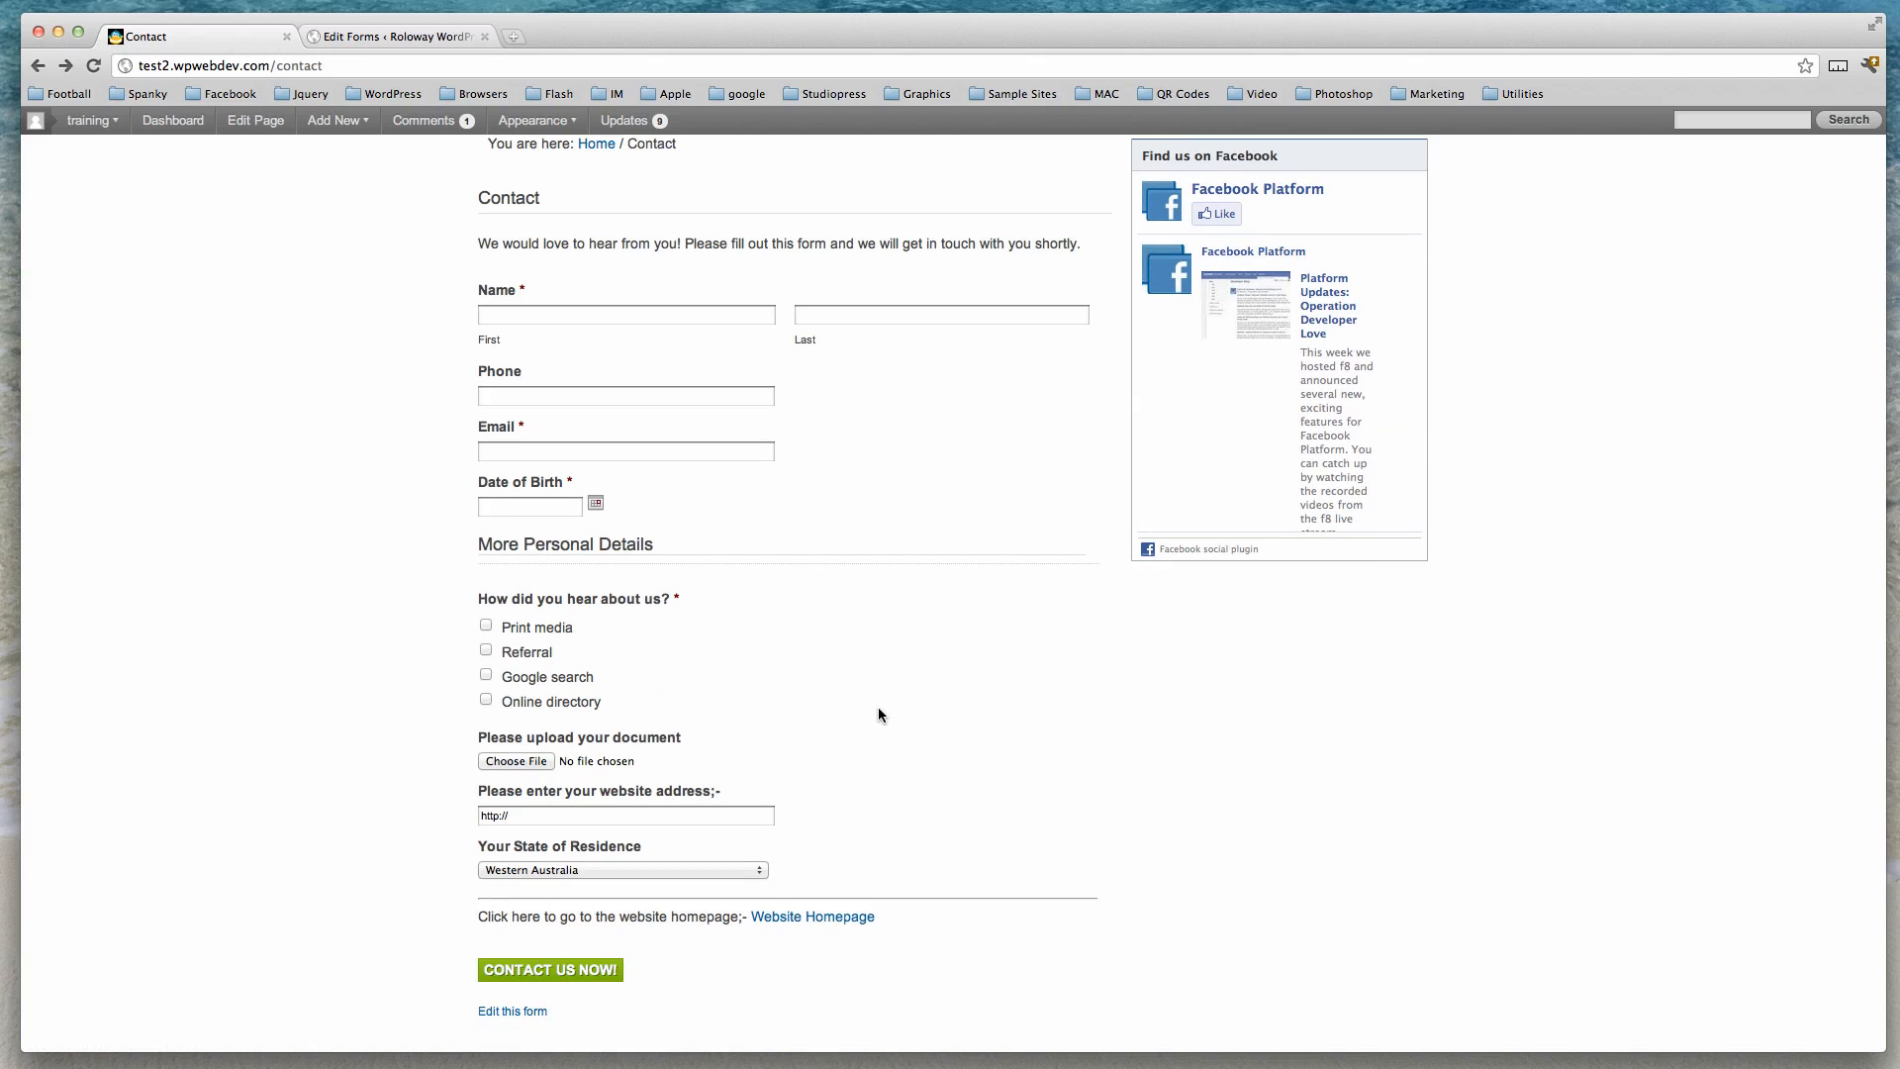
{"action": "left_click", "coordinate": [419, 36]}
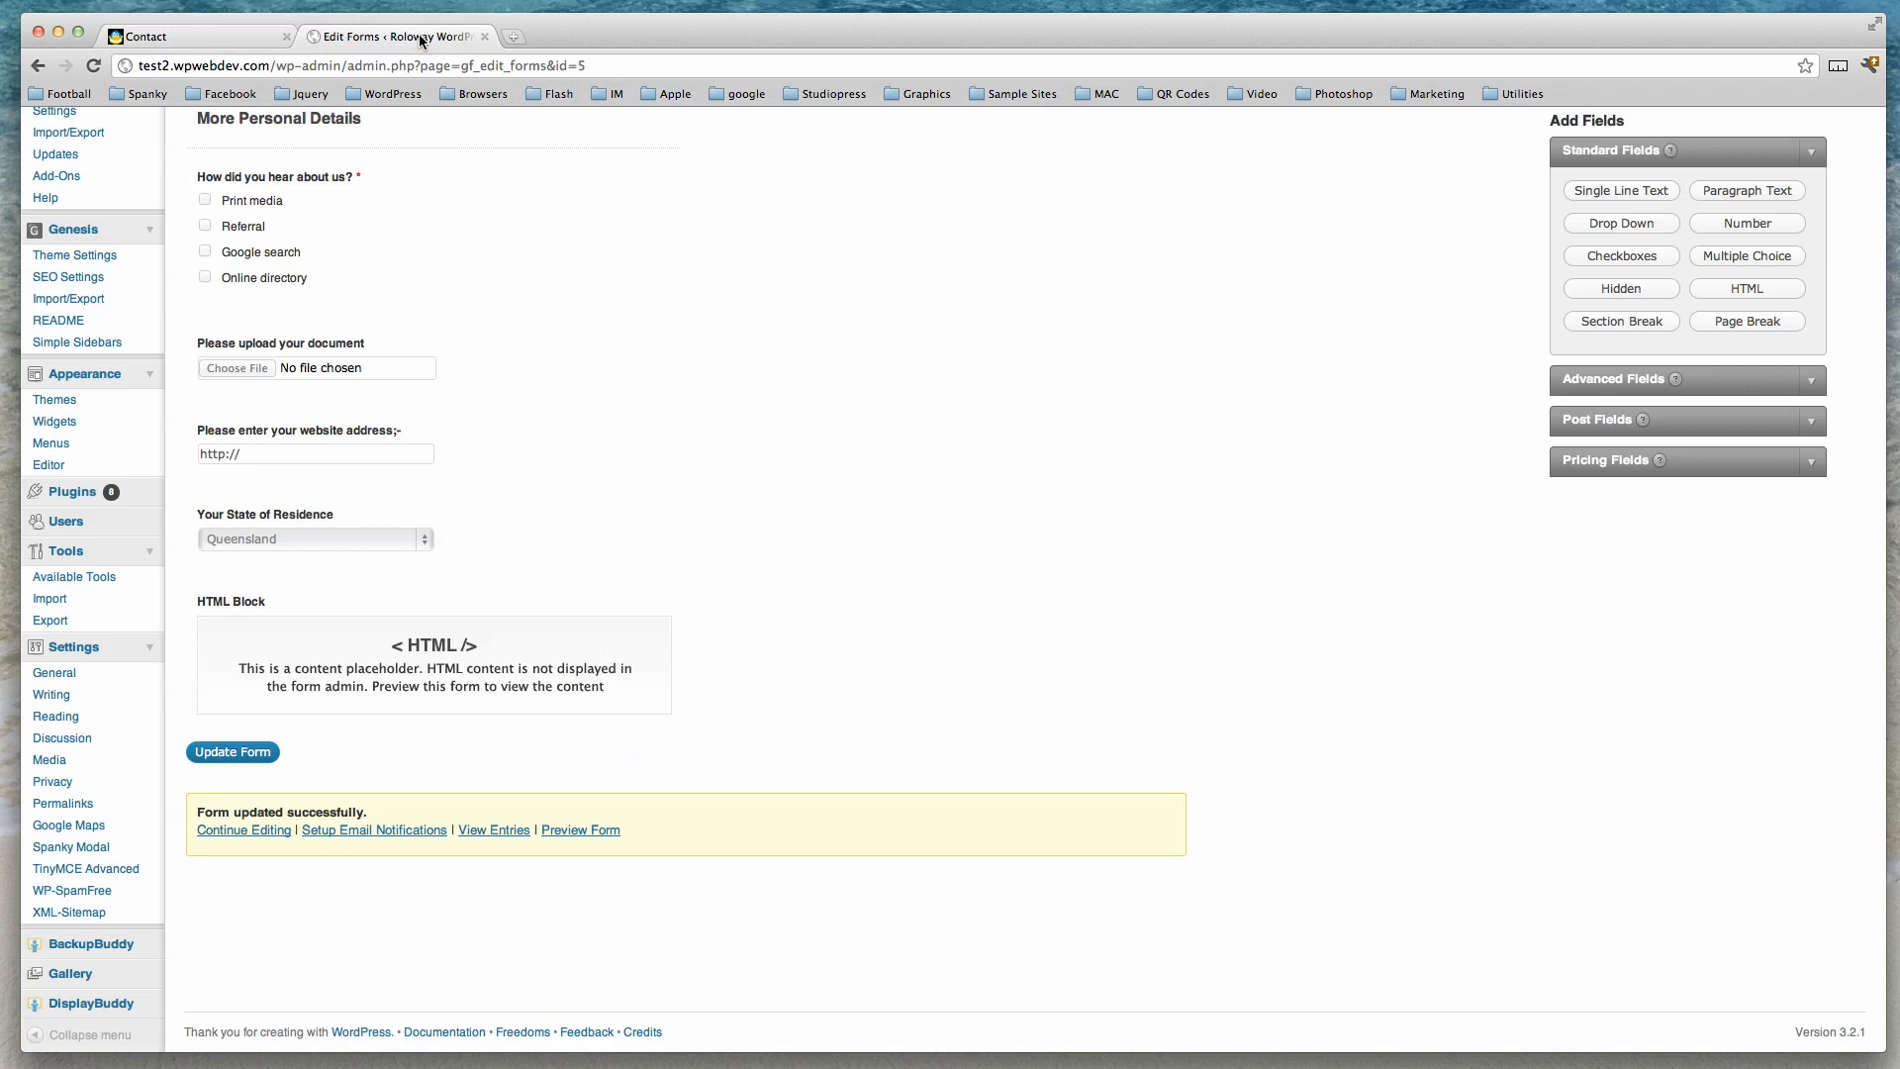
{"action": "scroll", "coordinate": [794, 499], "scroll_direction": "up", "scroll_amount": 5}
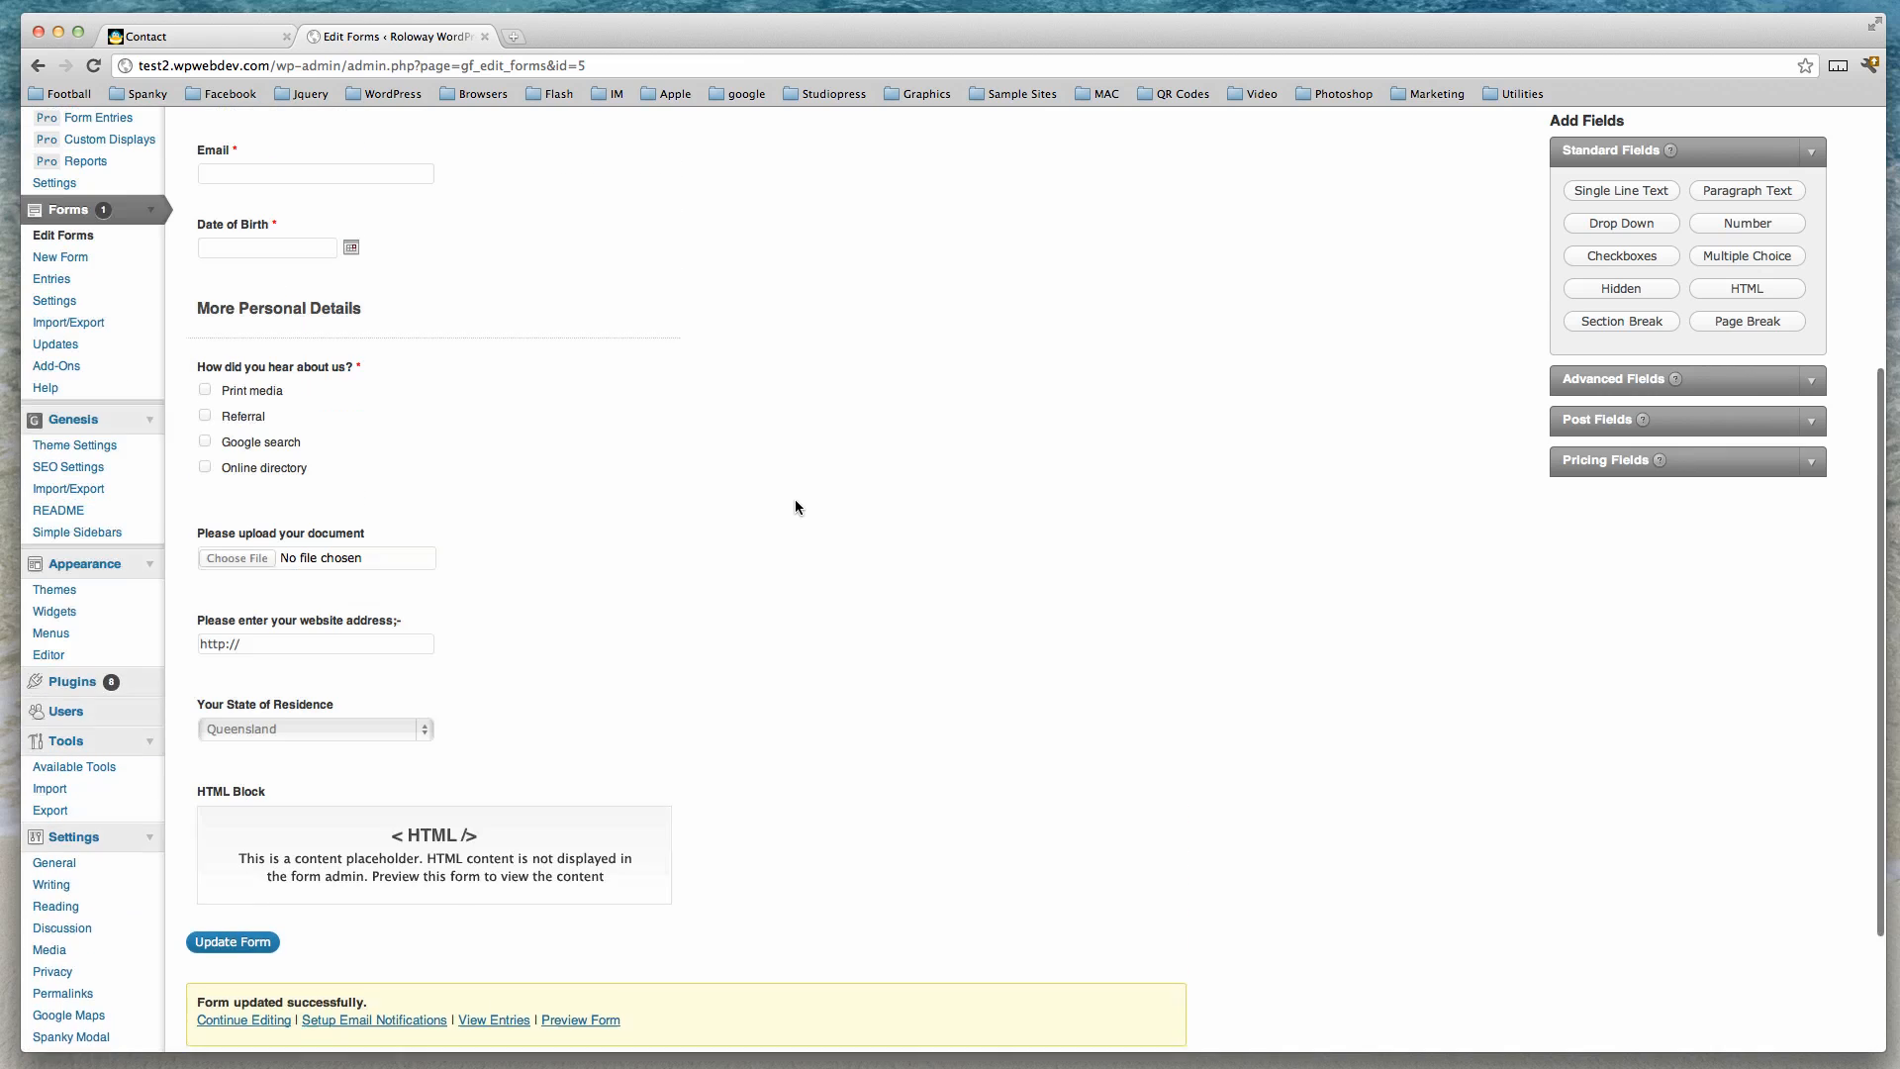
Add a Paragraph Text field to the form and move it above the HTML Block.
{"action": "scroll", "coordinate": [795, 504], "scroll_direction": "up", "scroll_amount": 3}
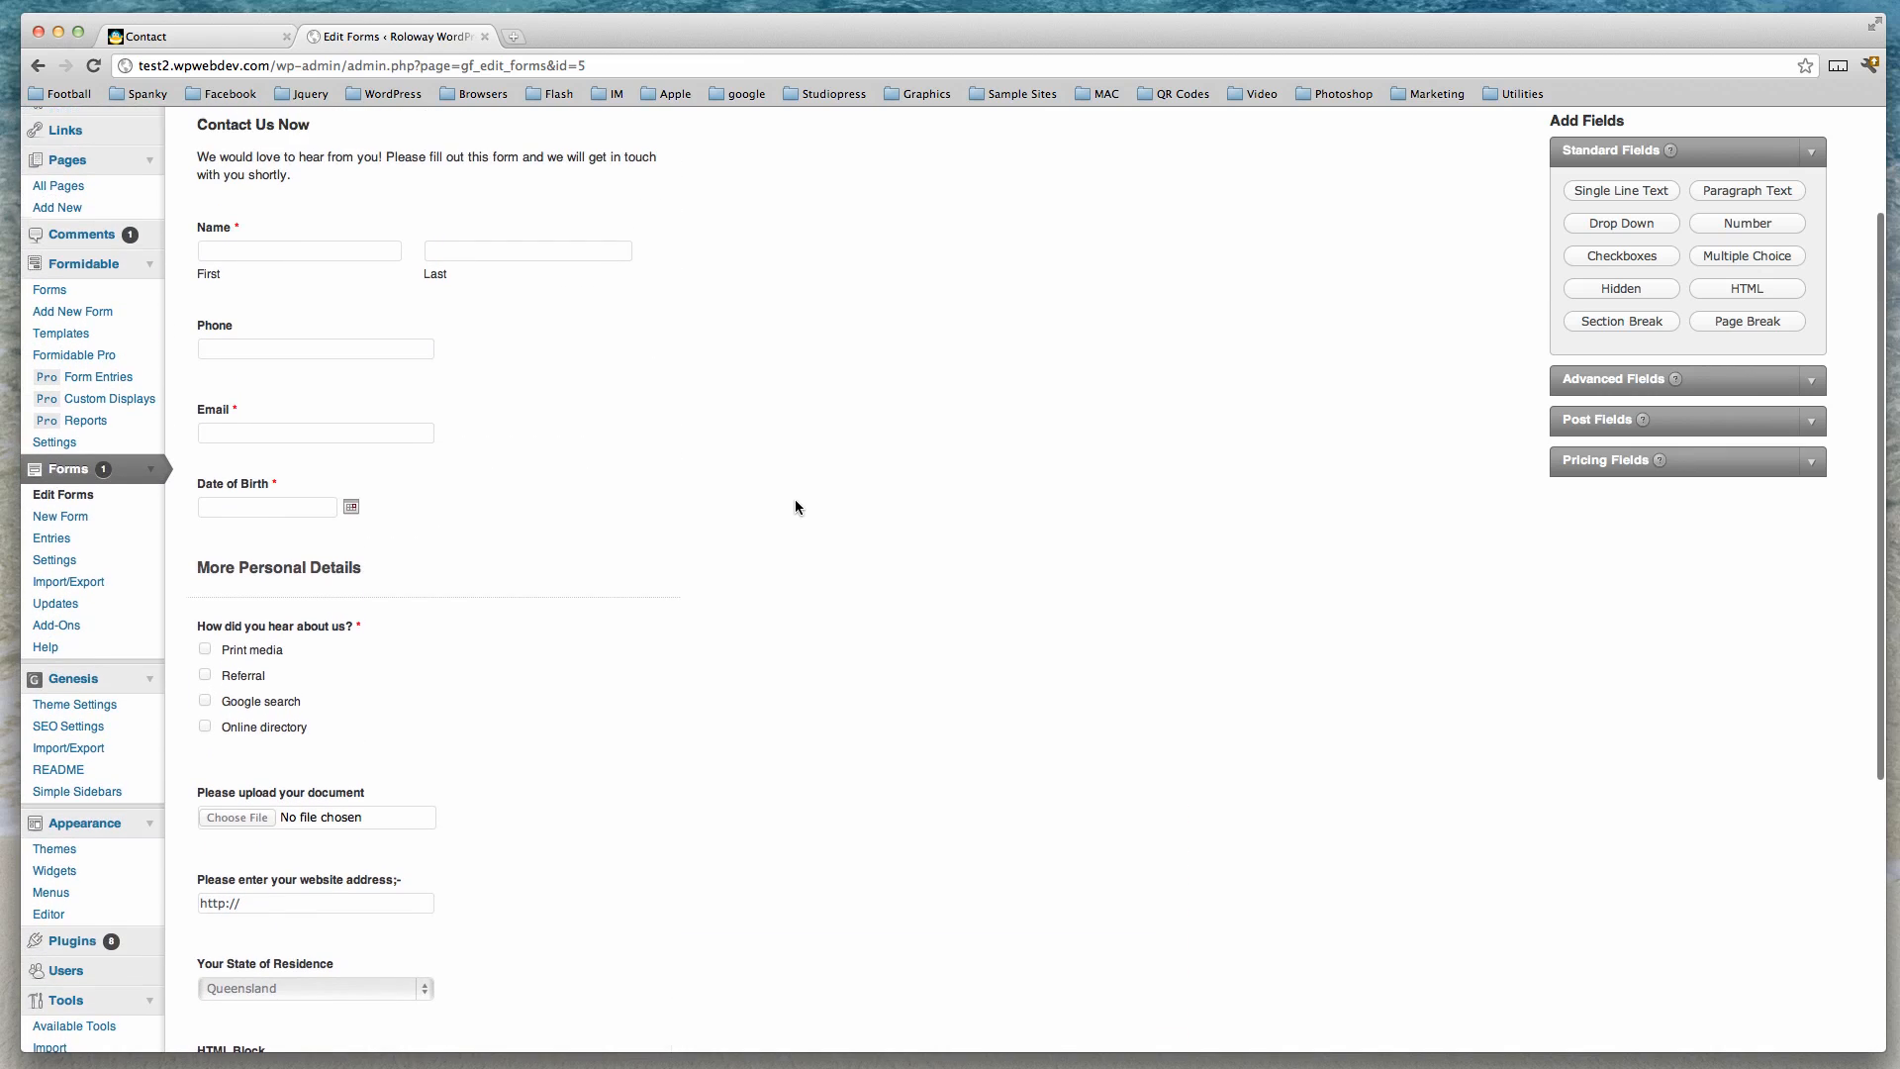
{"action": "scroll", "coordinate": [795, 504], "scroll_direction": "down", "scroll_amount": 1}
{"action": "scroll", "coordinate": [795, 507], "scroll_direction": "down", "scroll_amount": 3}
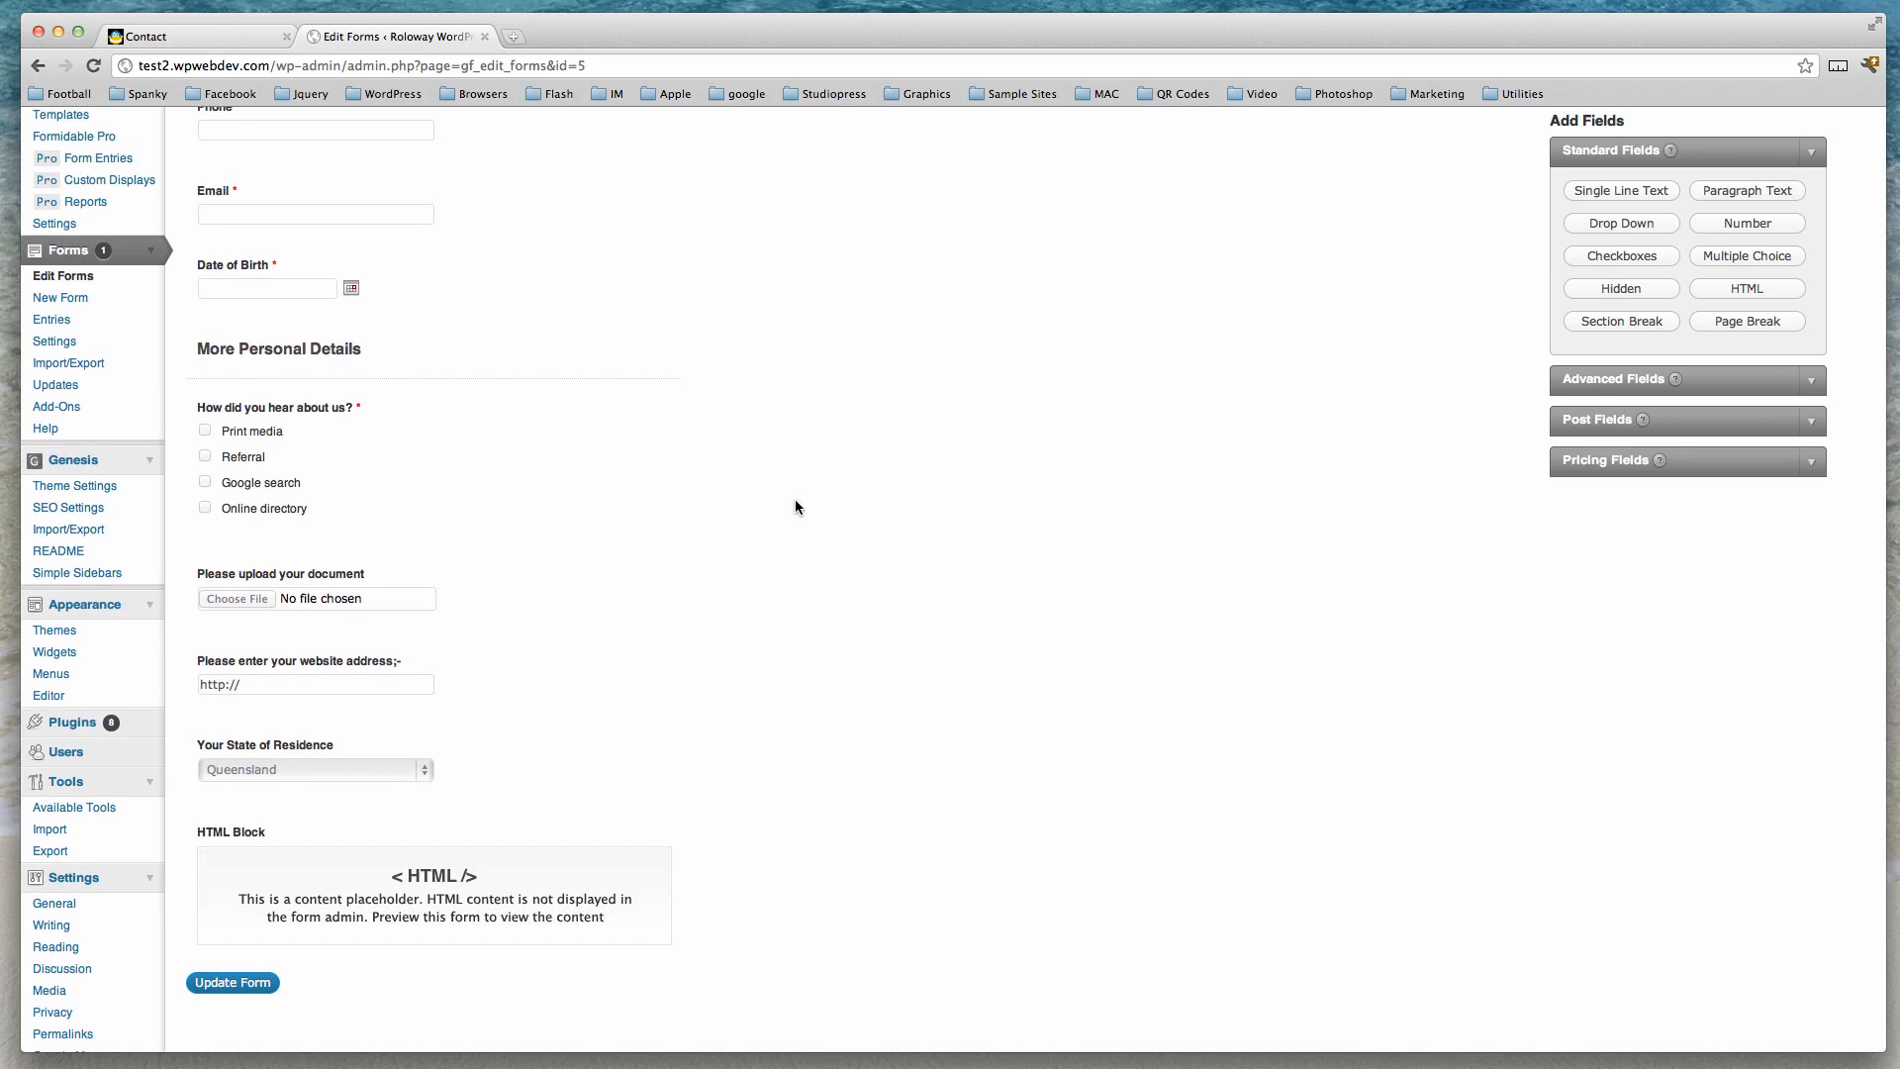
{"action": "scroll", "coordinate": [795, 507], "scroll_direction": "down", "scroll_amount": 2}
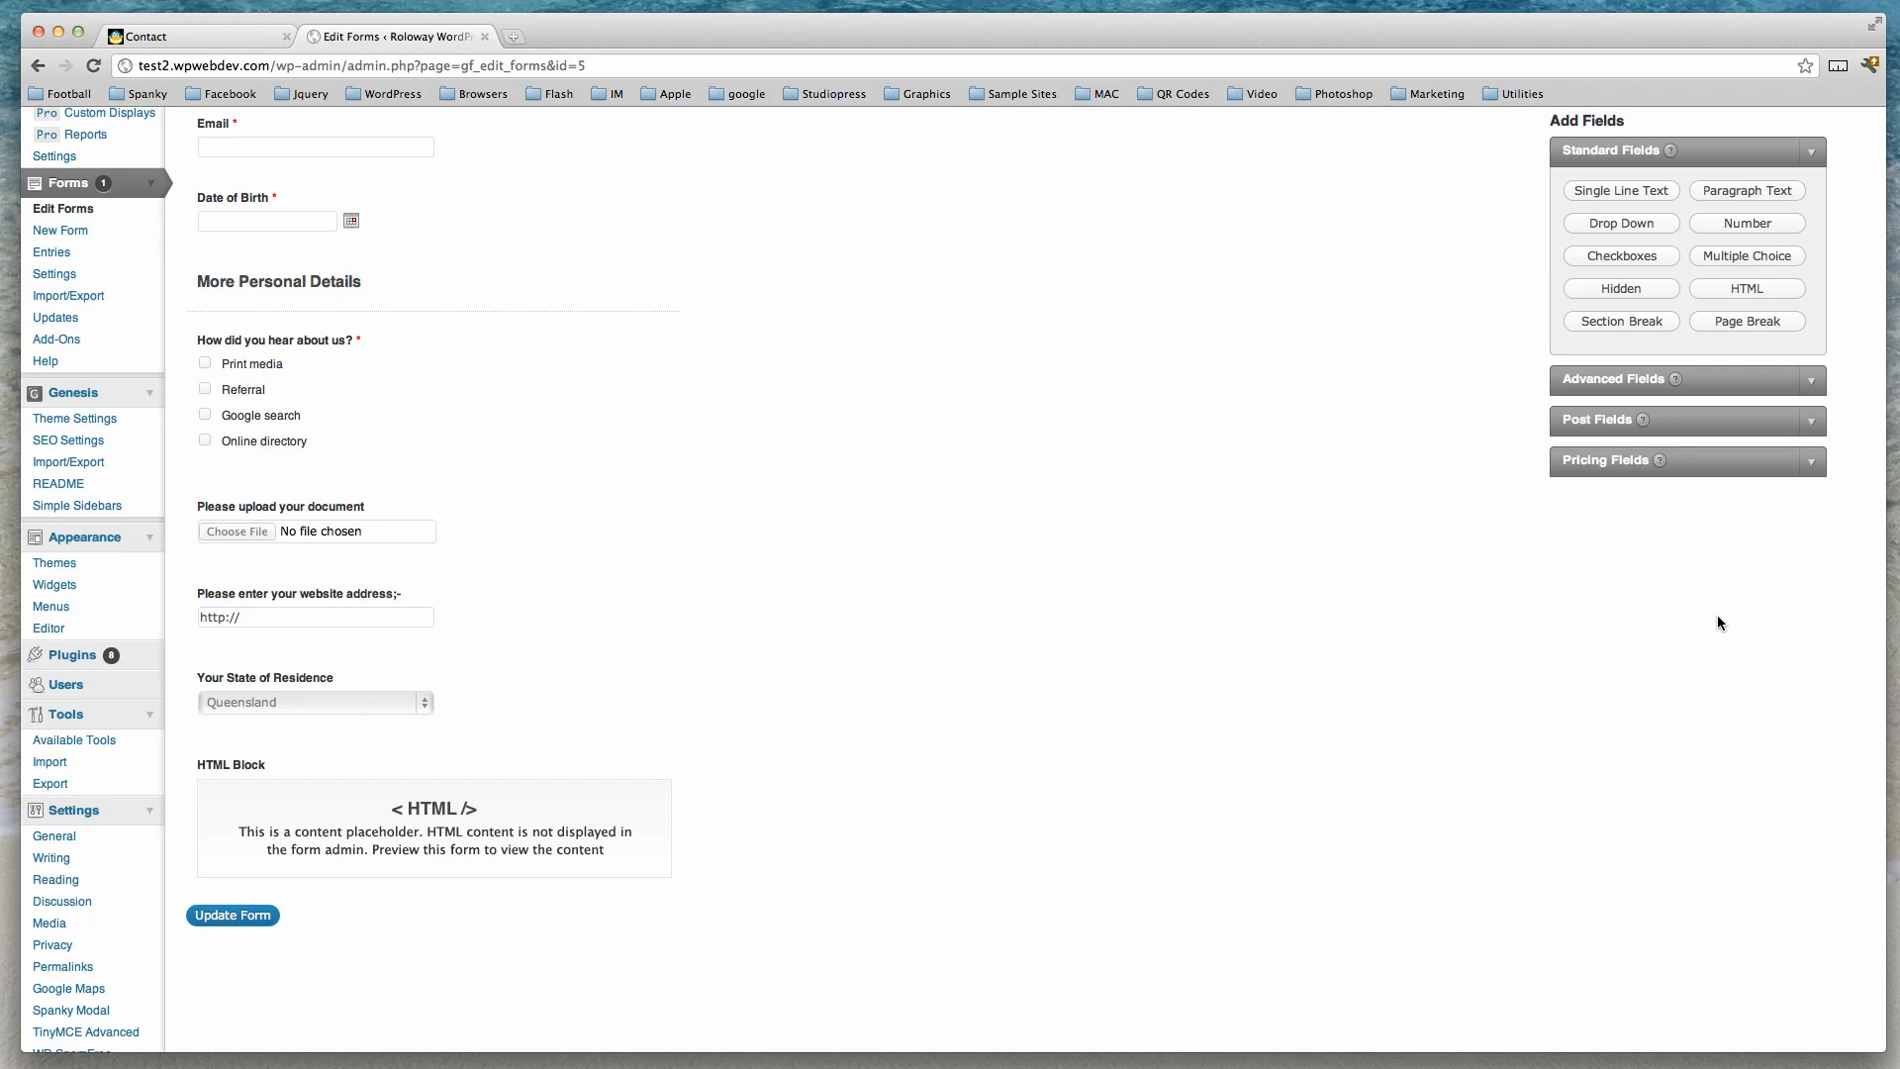
{"action": "left_click", "coordinate": [1717, 191]}
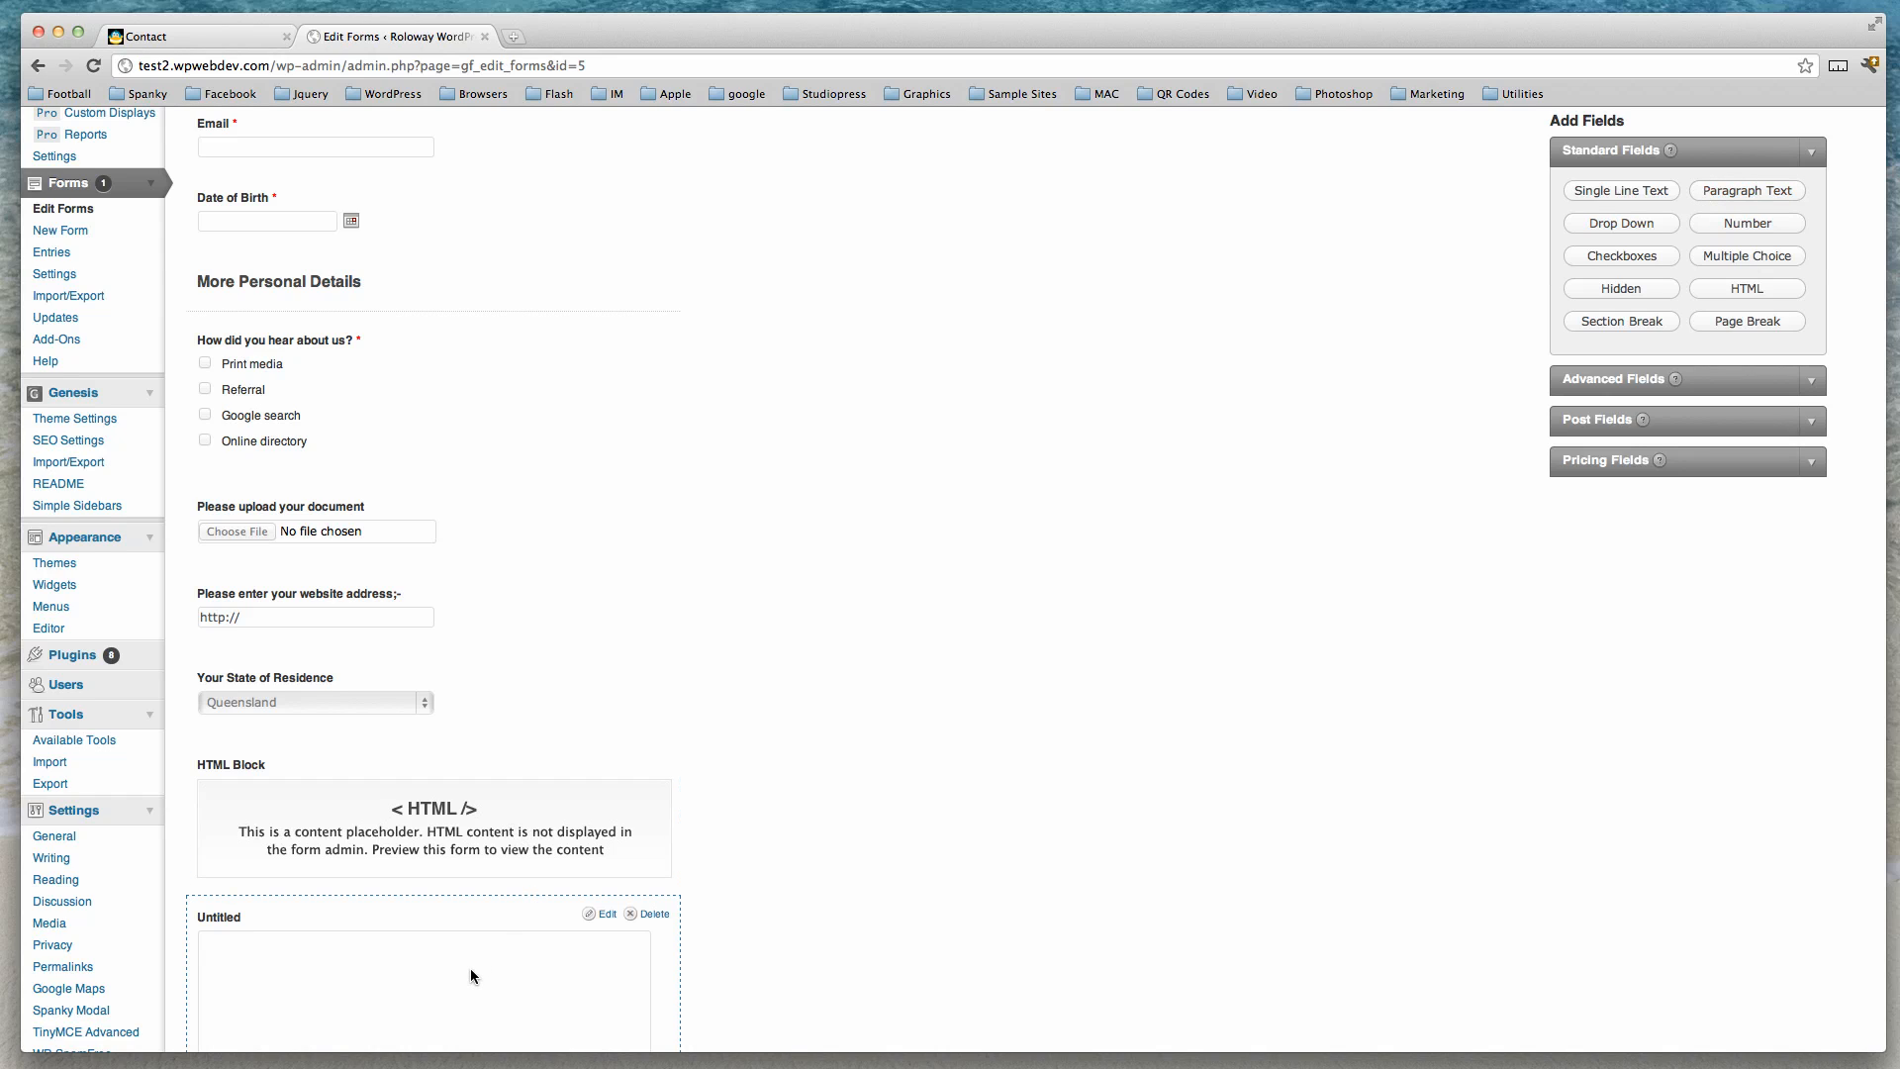
{"action": "left_click_drag", "start_coordinate": [471, 968], "coordinate": [485, 805]}
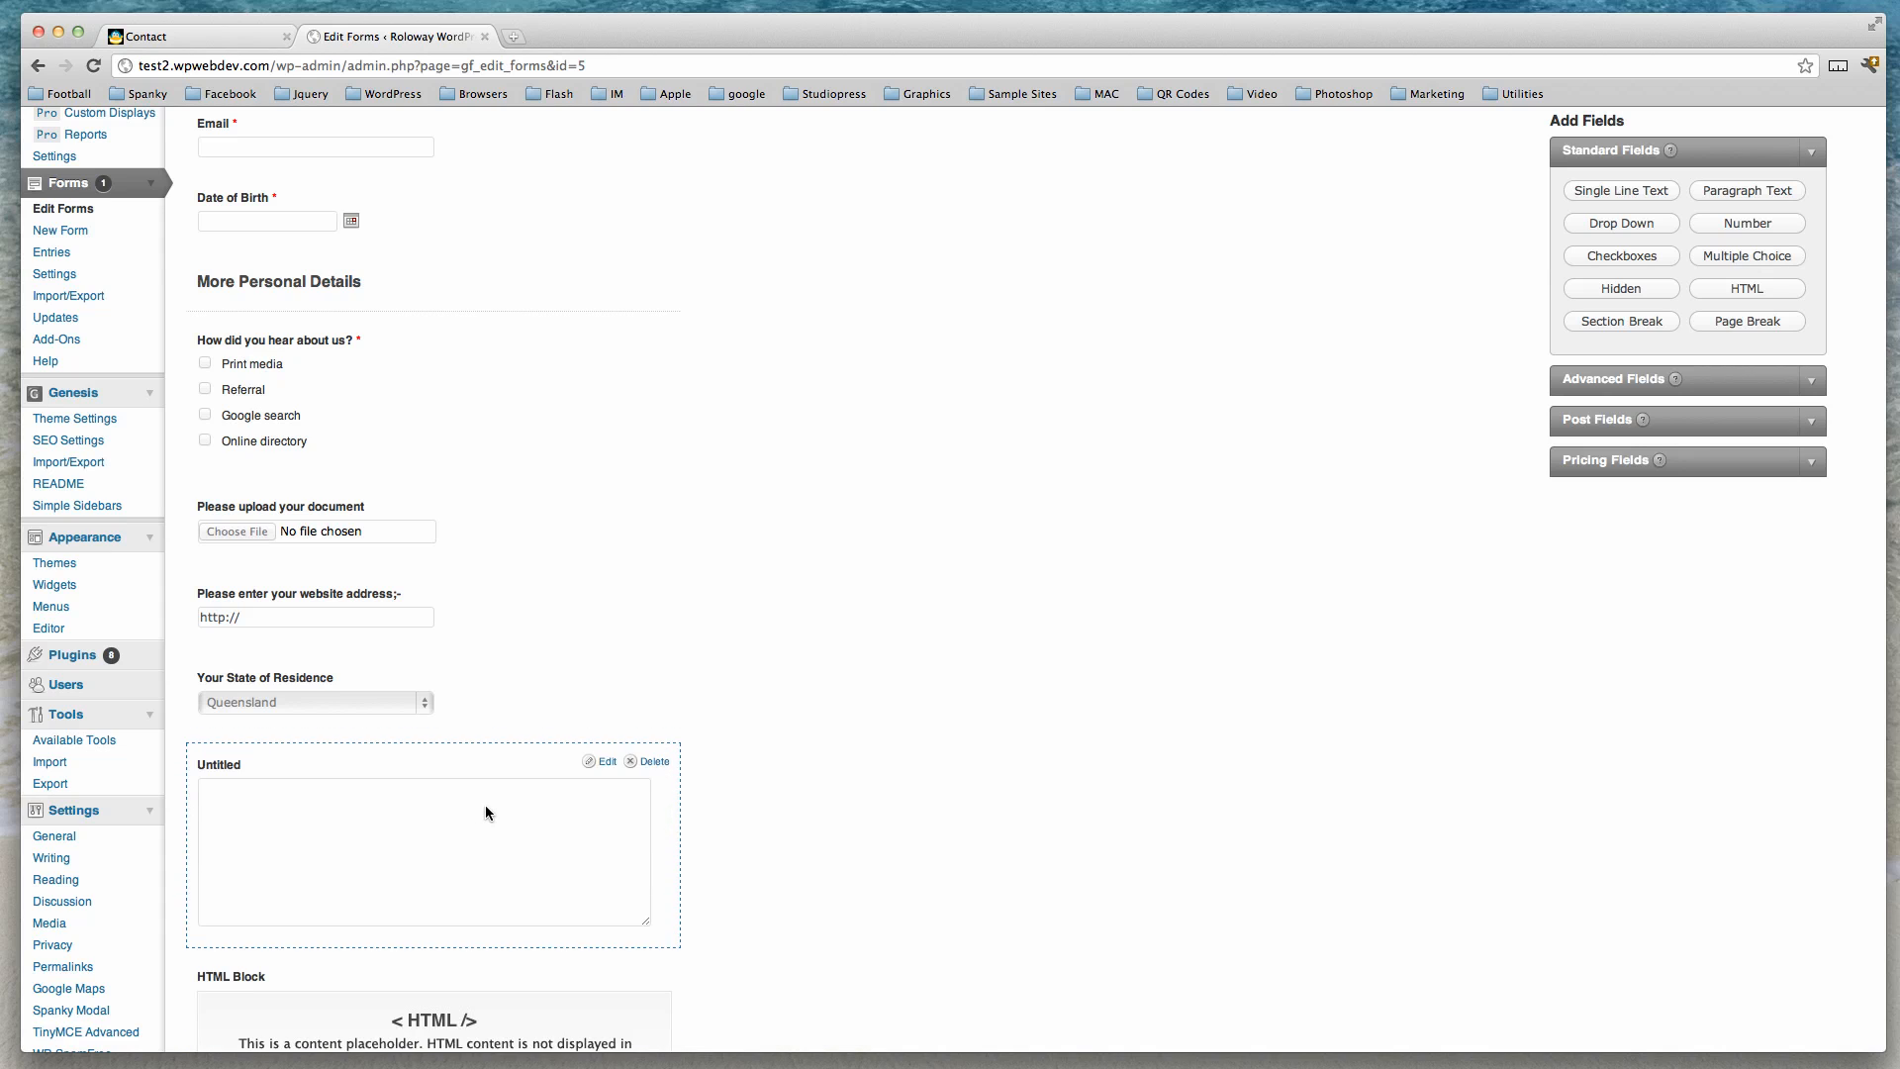
Open the new paragraph field's settings and set its label to 'Displayed if correct state or origin...'.
{"action": "scroll", "coordinate": [888, 798], "scroll_direction": "down", "scroll_amount": 3}
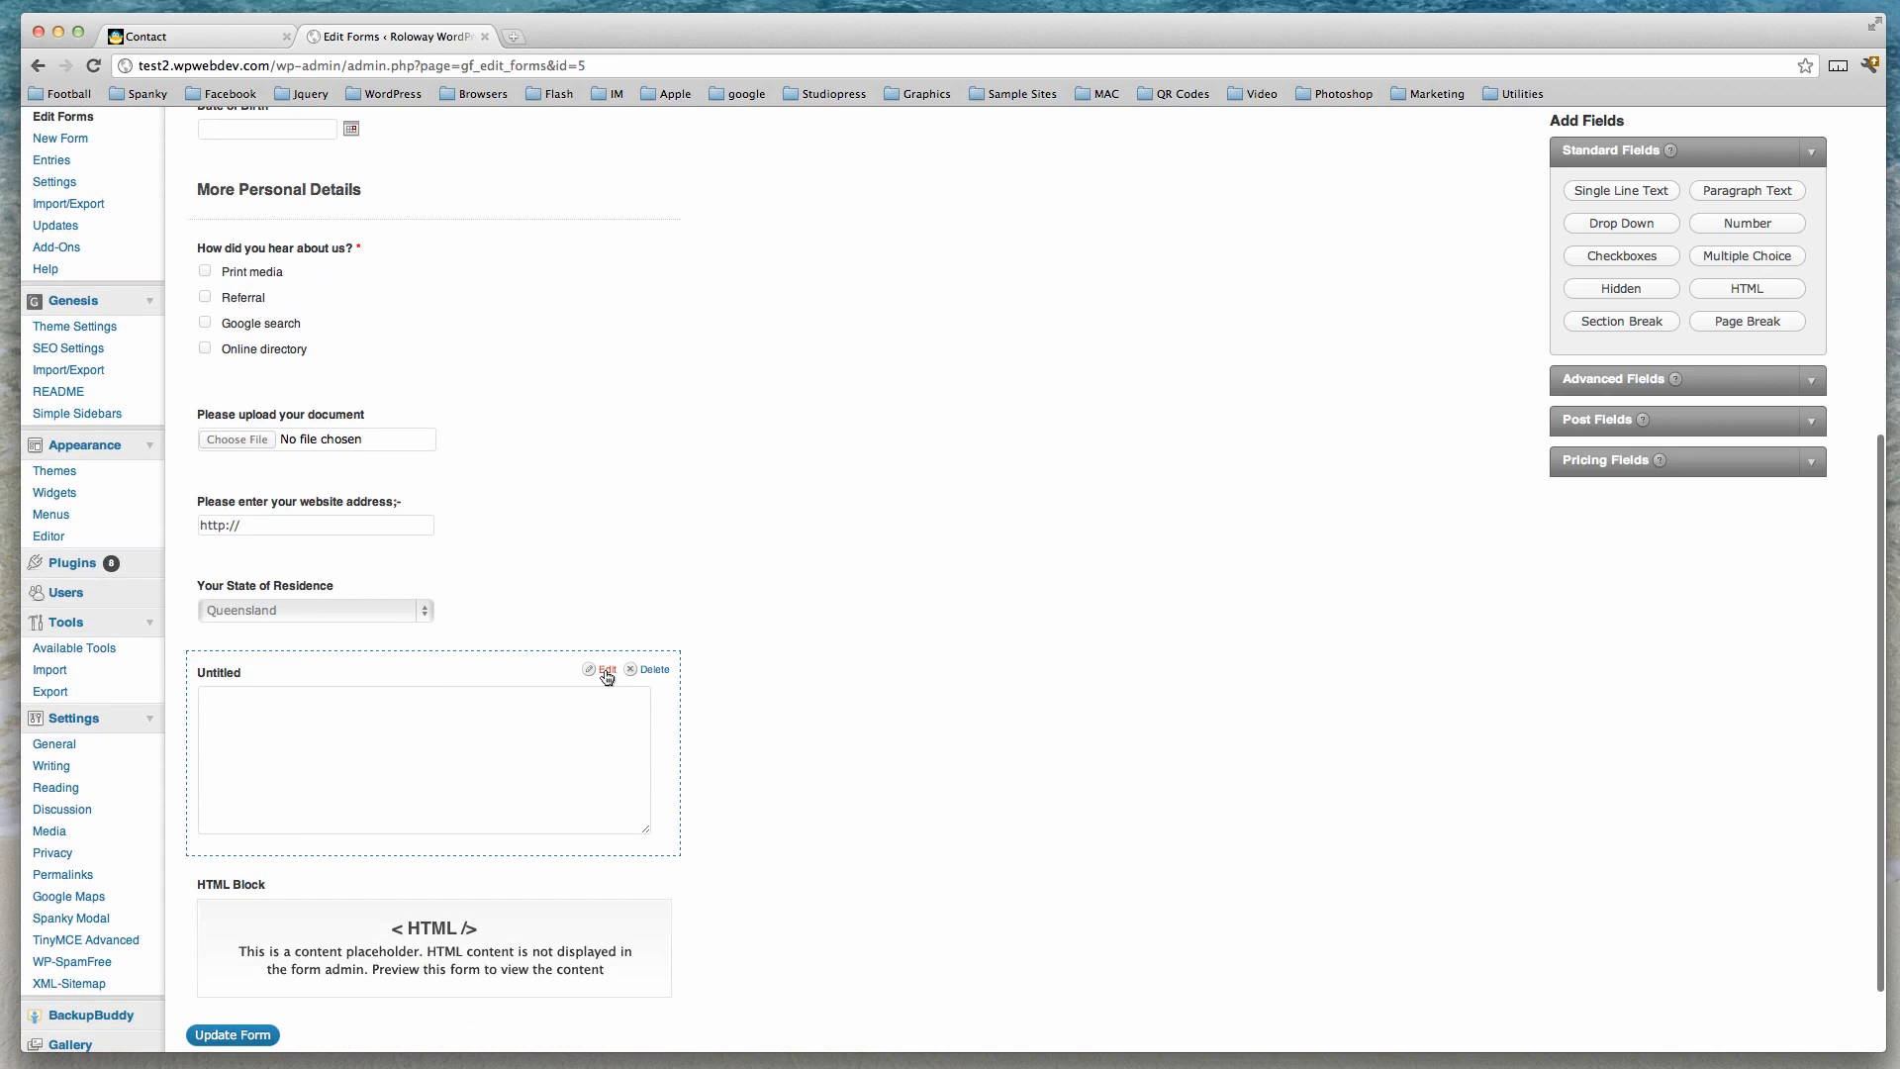
{"action": "left_click", "coordinate": [606, 671]}
{"action": "scroll", "coordinate": [561, 732], "scroll_direction": "down", "scroll_amount": 5}
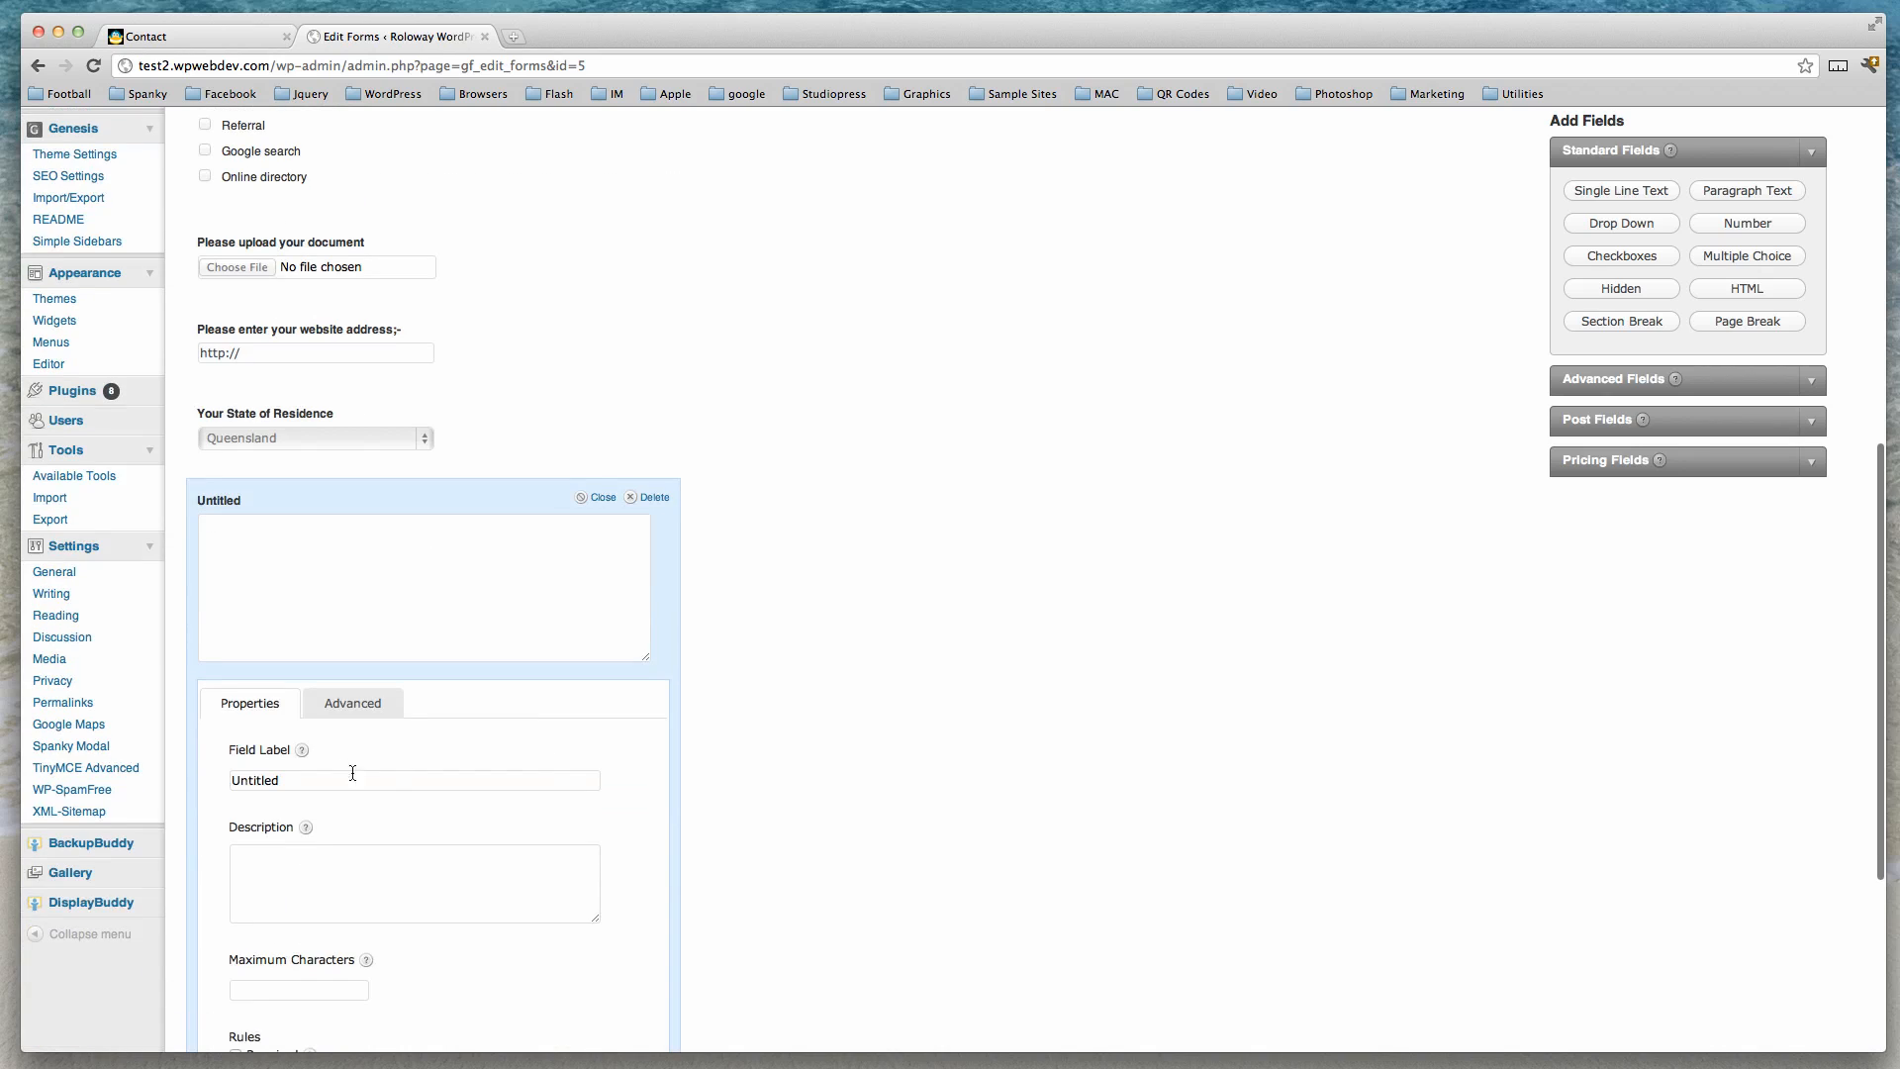
{"action": "left_click_drag", "start_coordinate": [229, 780], "coordinate": [304, 777]}
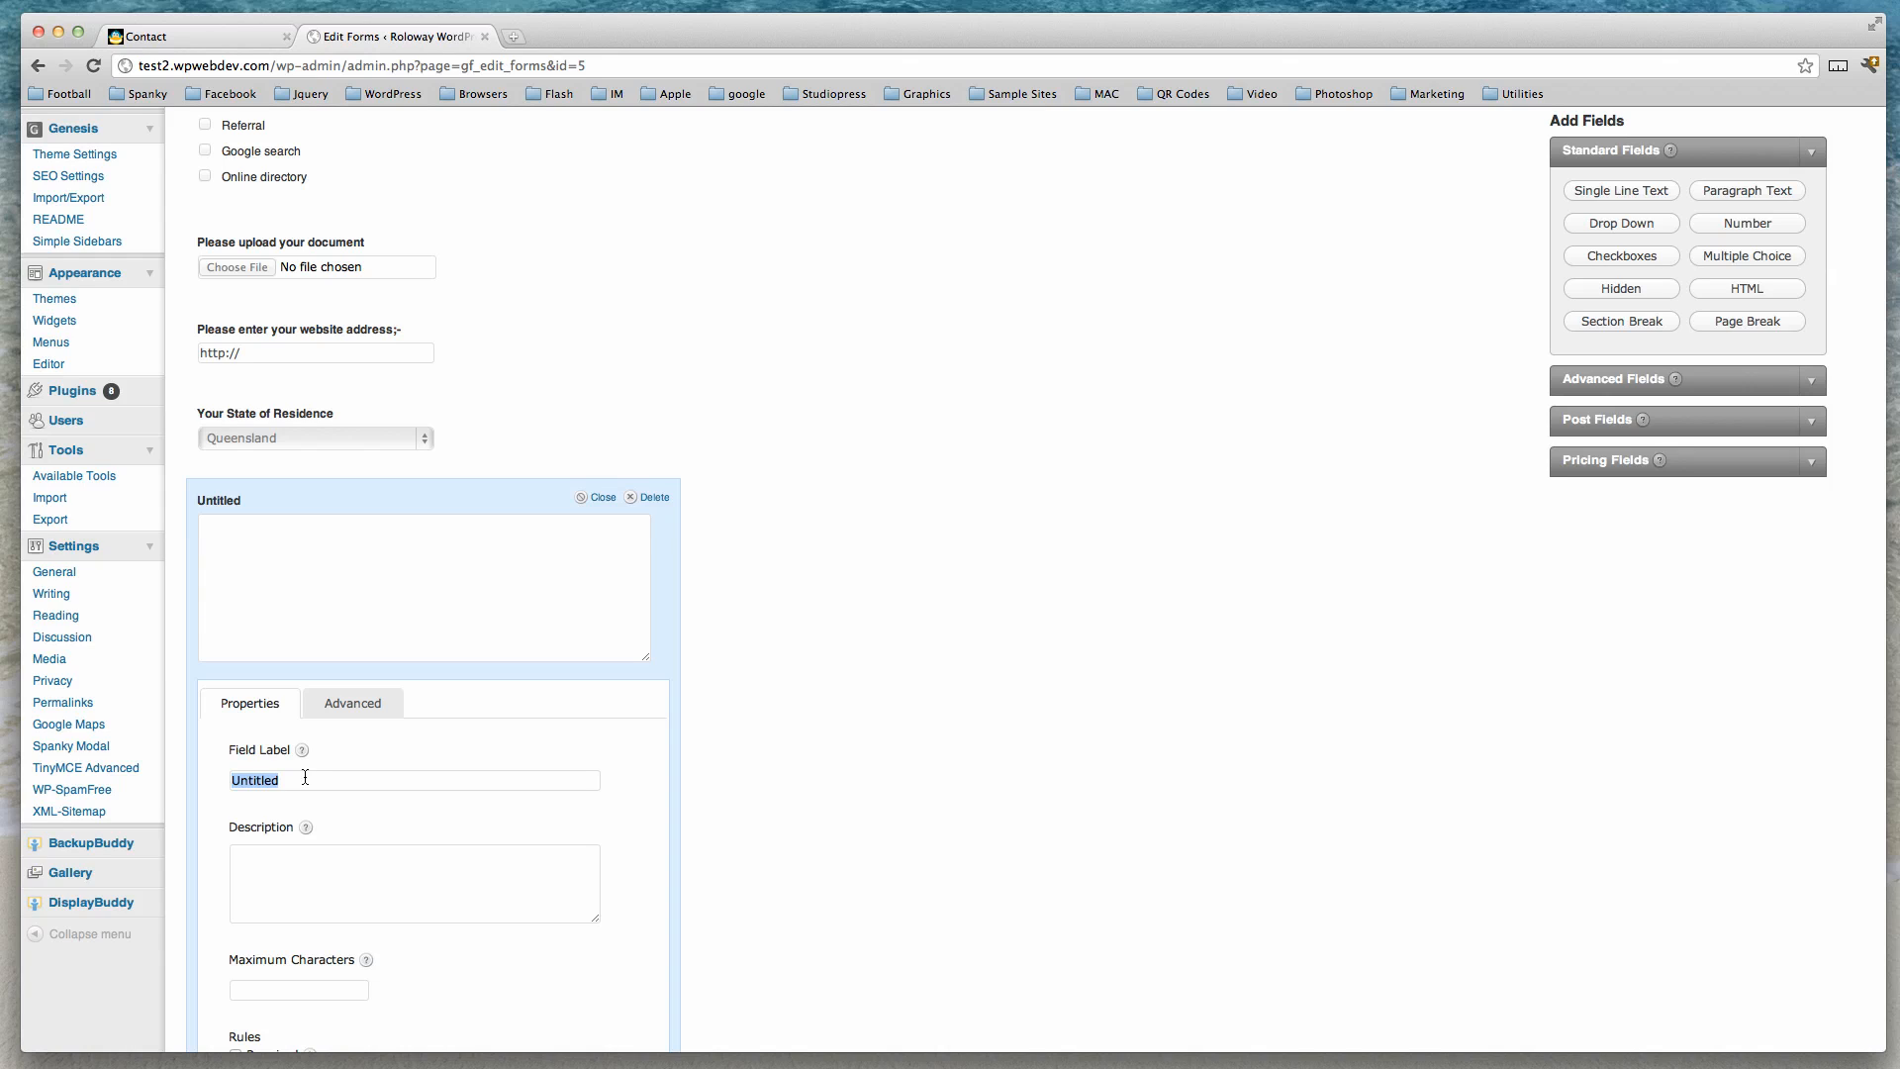
{"action": "type", "text": "Displayed if correct sta"}
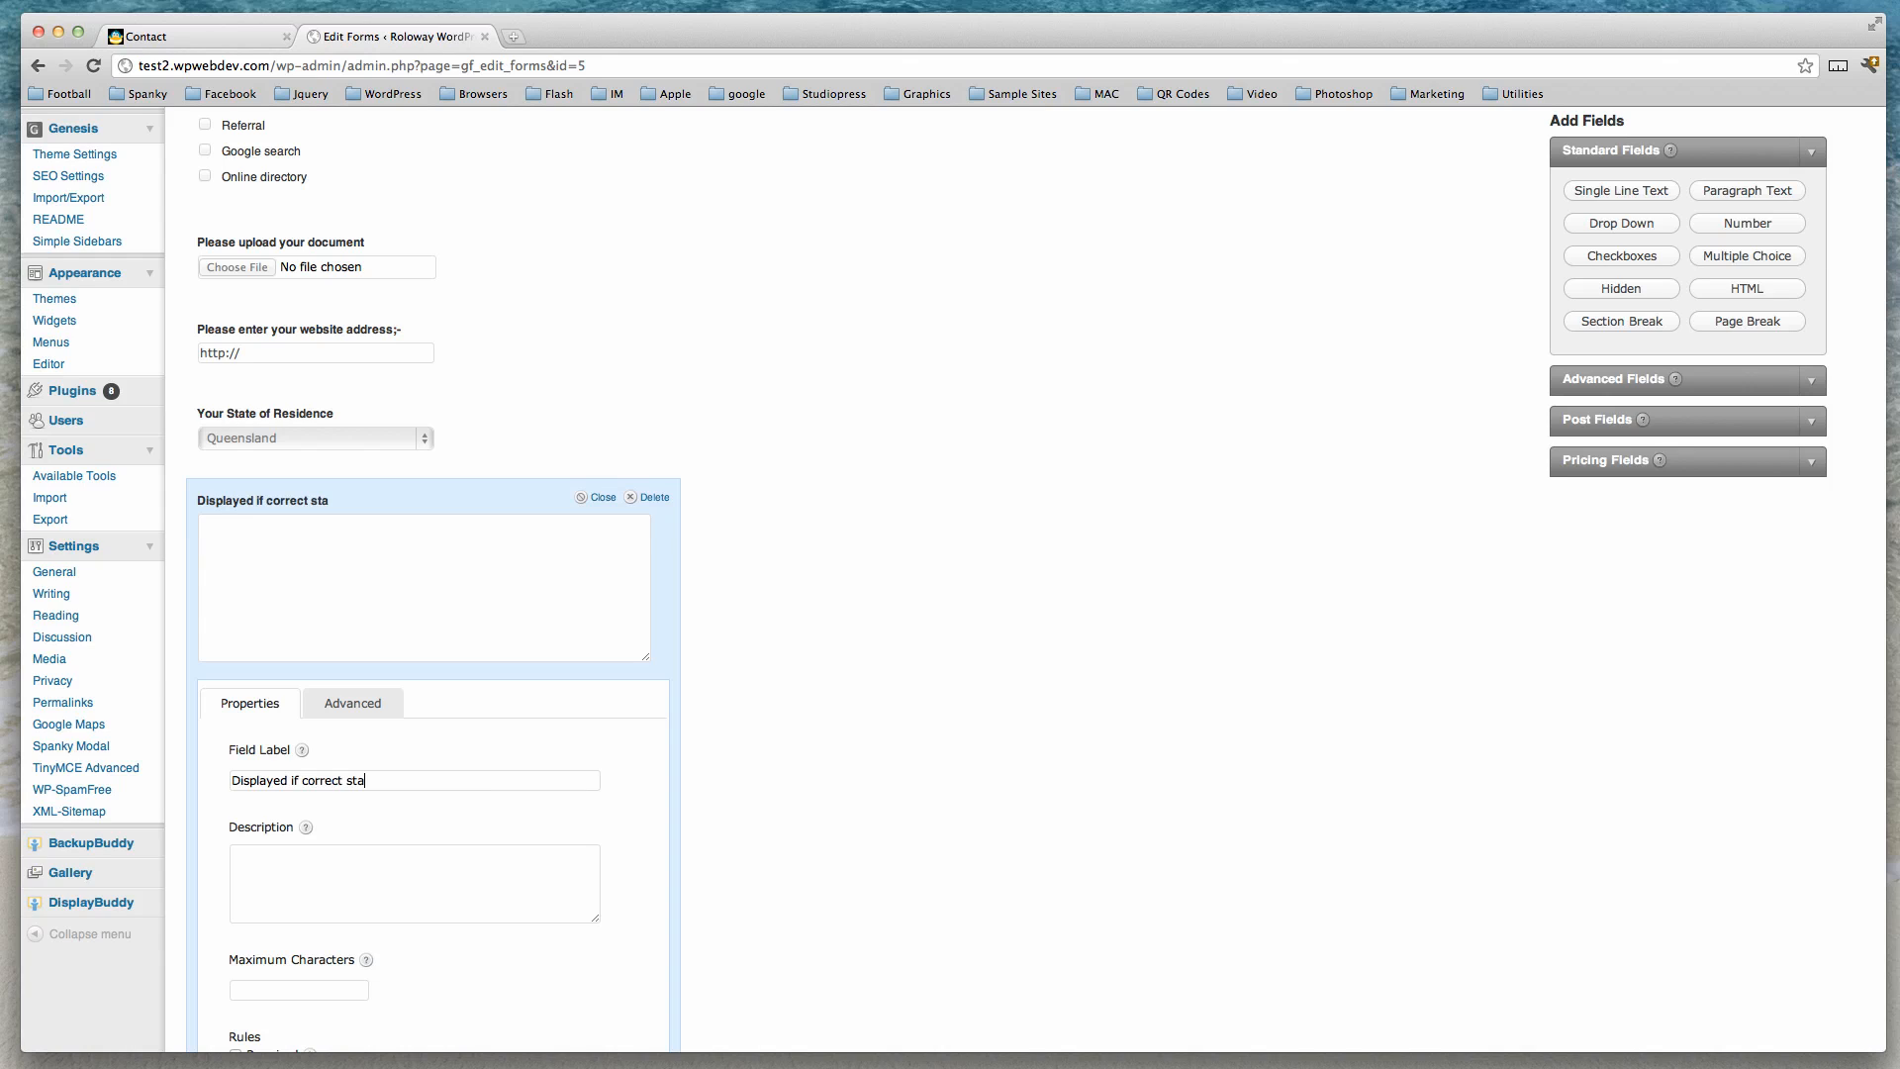
{"action": "type", "text": "te or origin..."}
Enable conditional logic so the paragraph field shows only when Your State of Residence is Queensland.
{"action": "scroll", "coordinate": [355, 764], "scroll_direction": "down", "scroll_amount": 4}
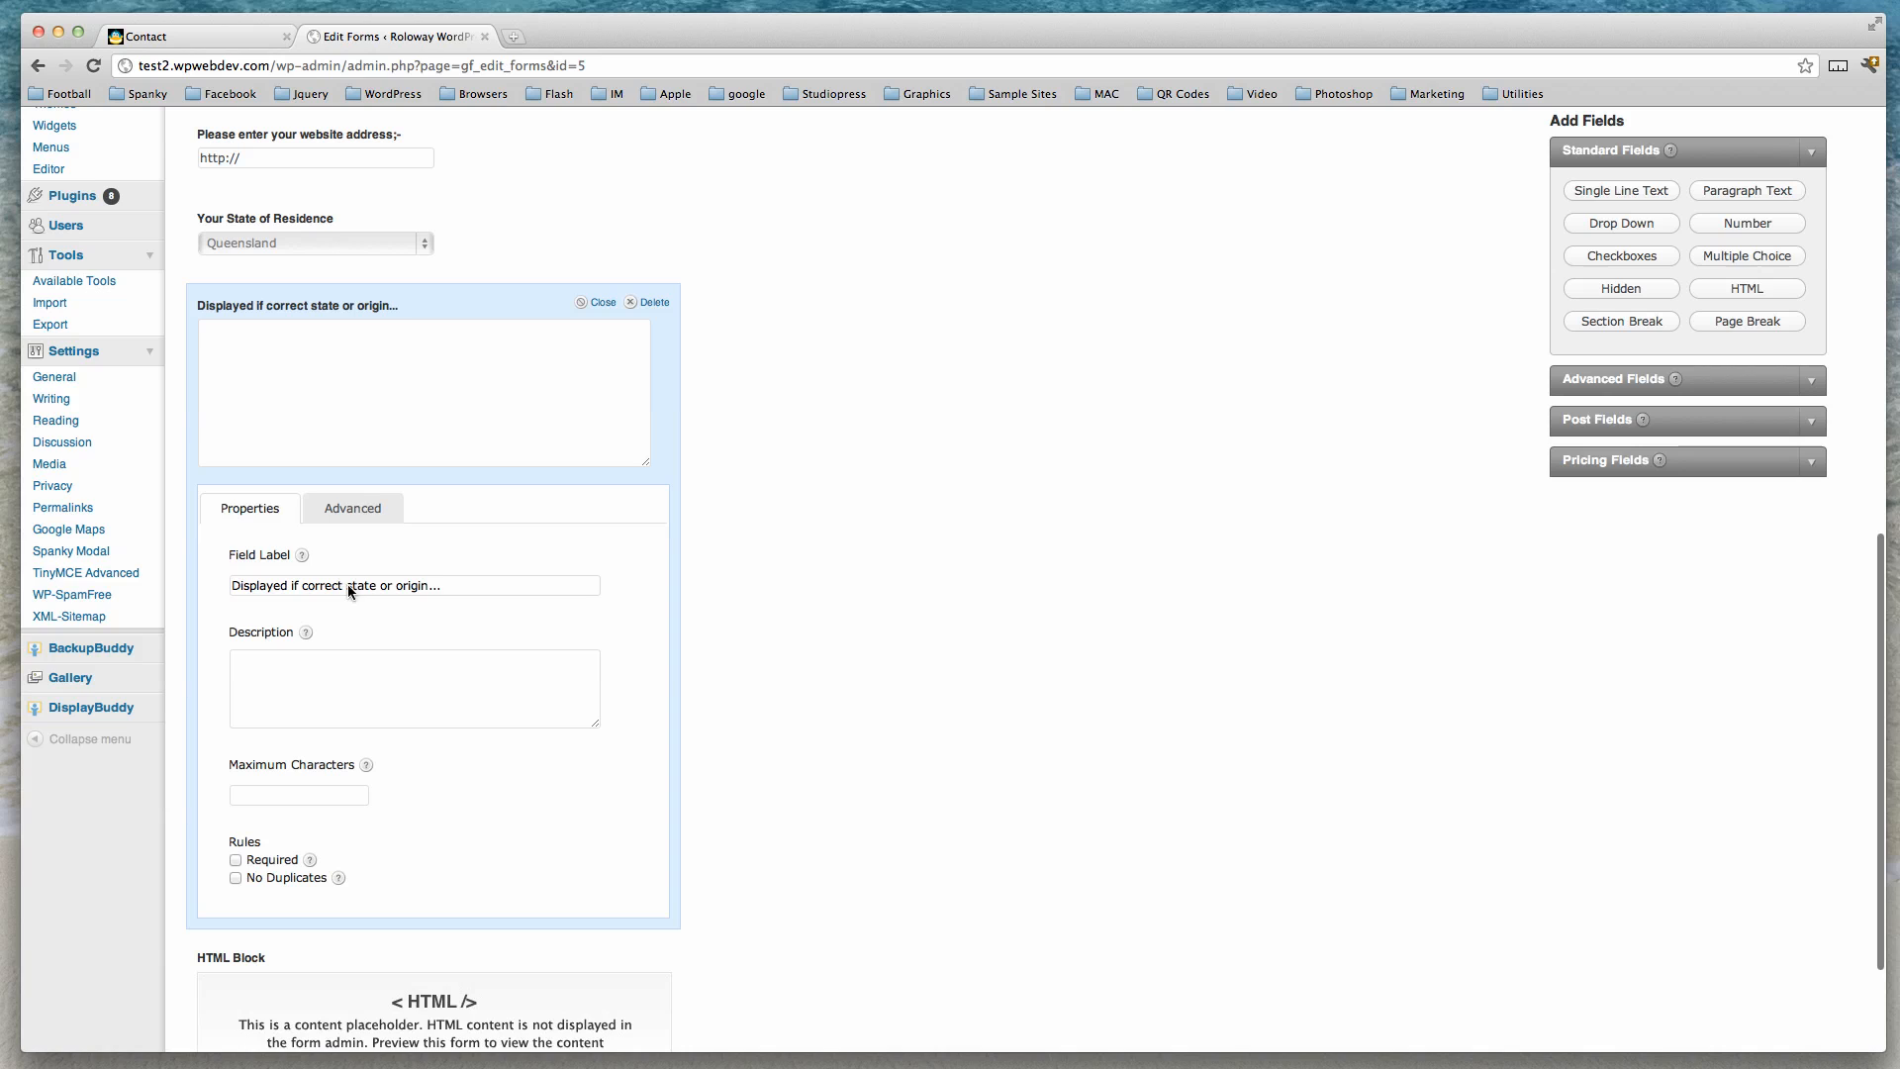
{"action": "left_click", "coordinate": [352, 508]}
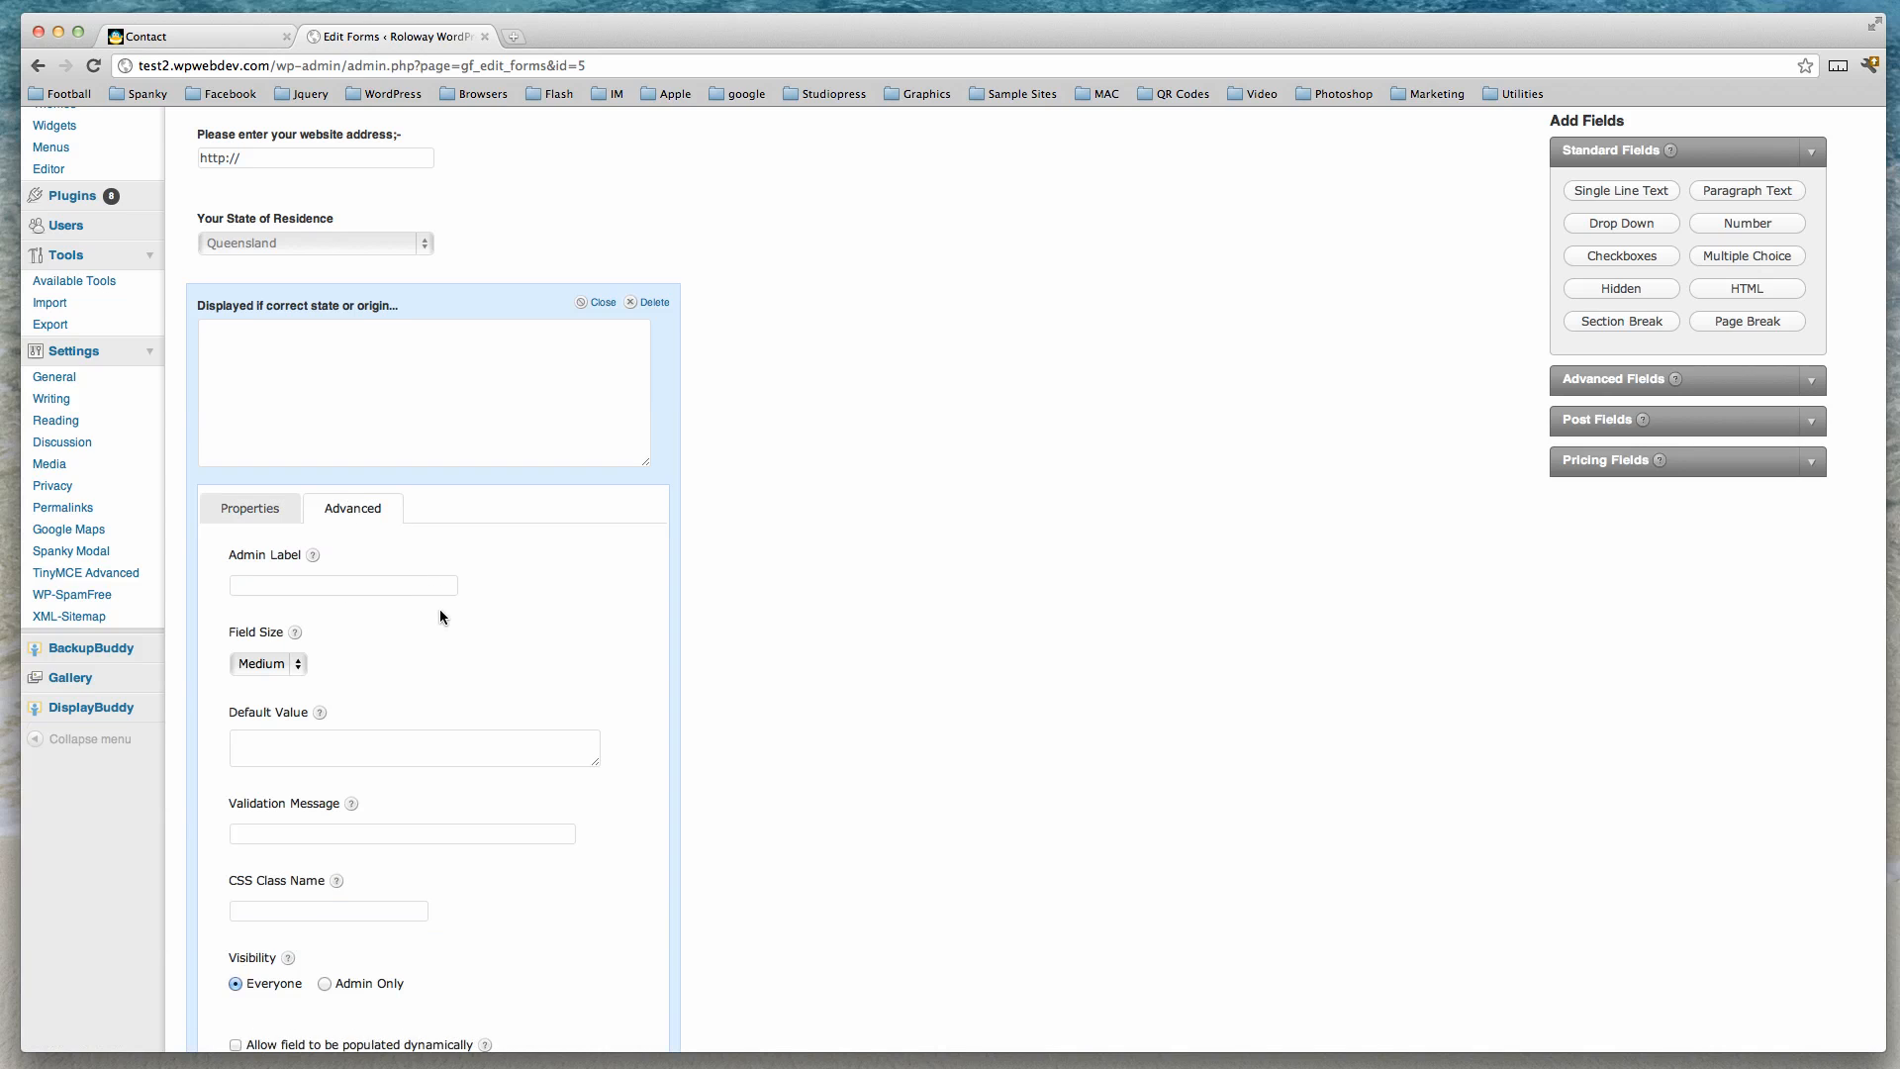
{"action": "scroll", "coordinate": [439, 609], "scroll_direction": "down", "scroll_amount": 4}
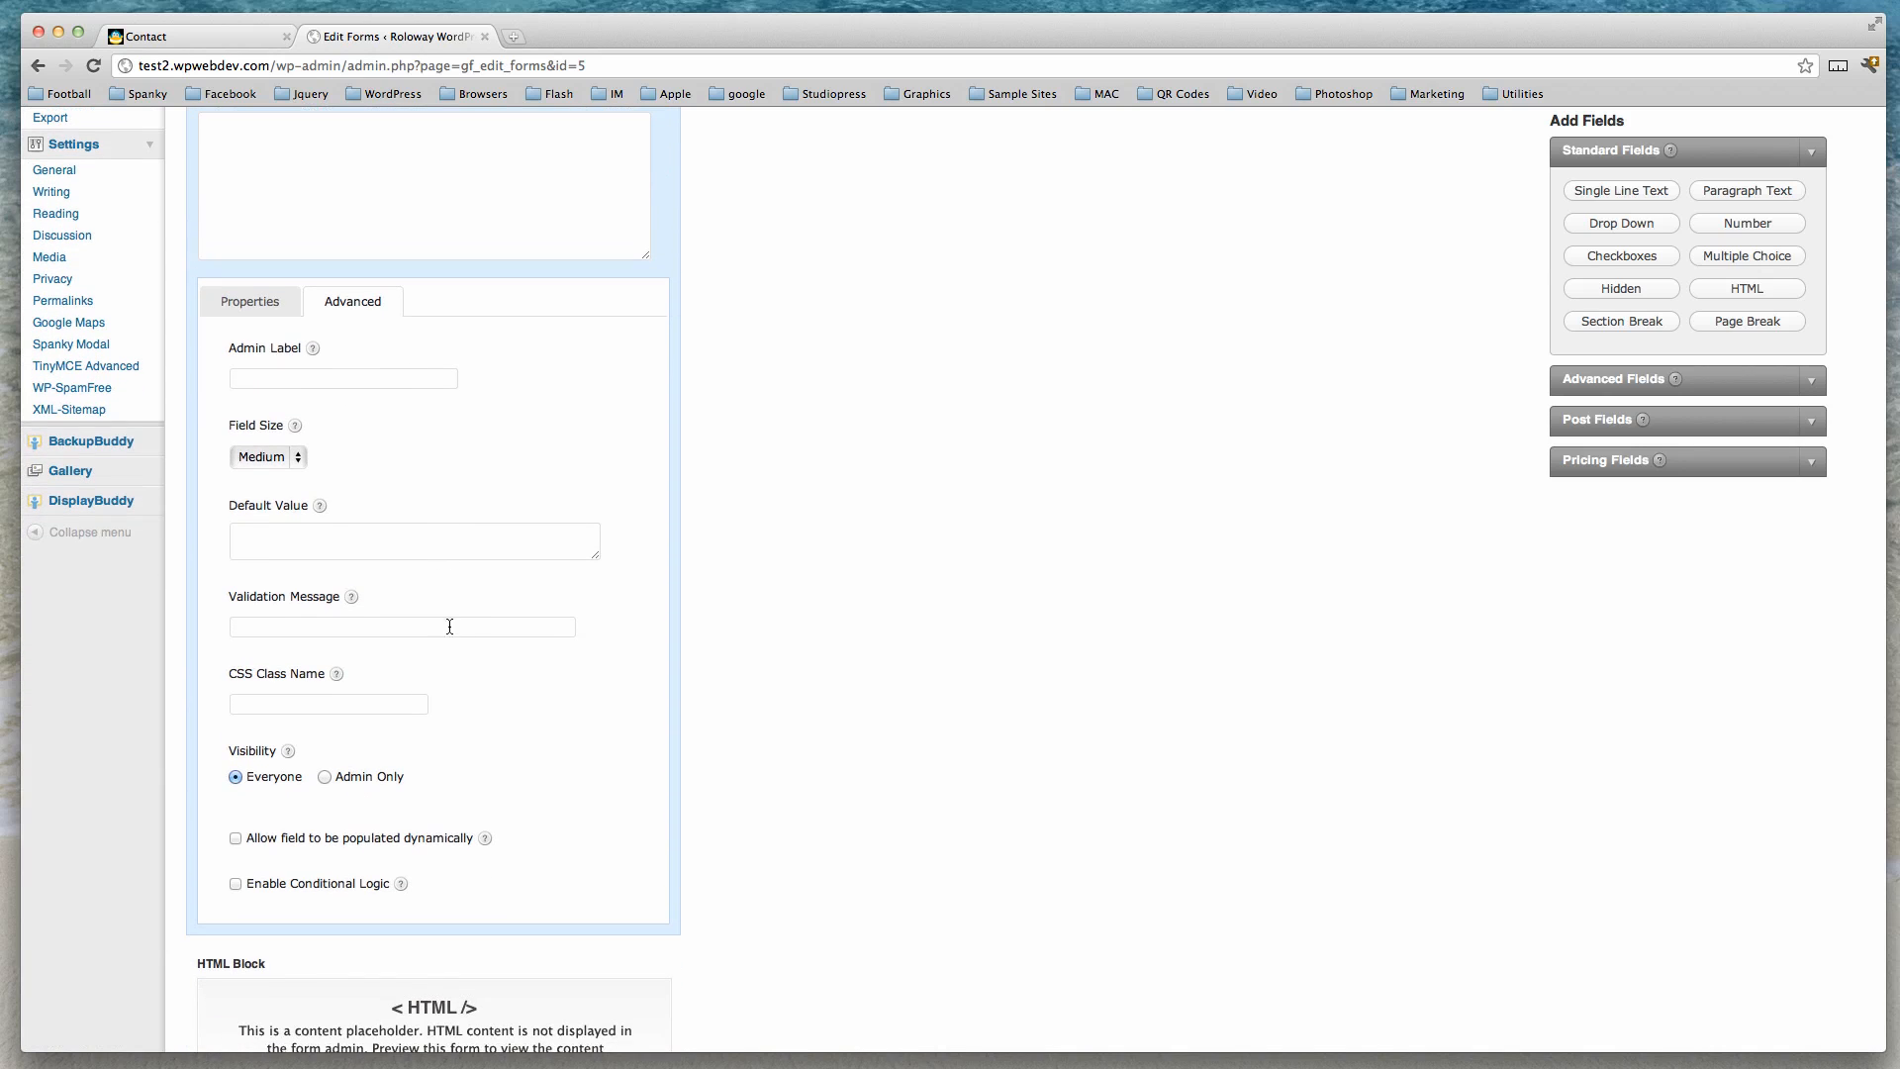
{"action": "scroll", "coordinate": [459, 653], "scroll_direction": "down", "scroll_amount": 2}
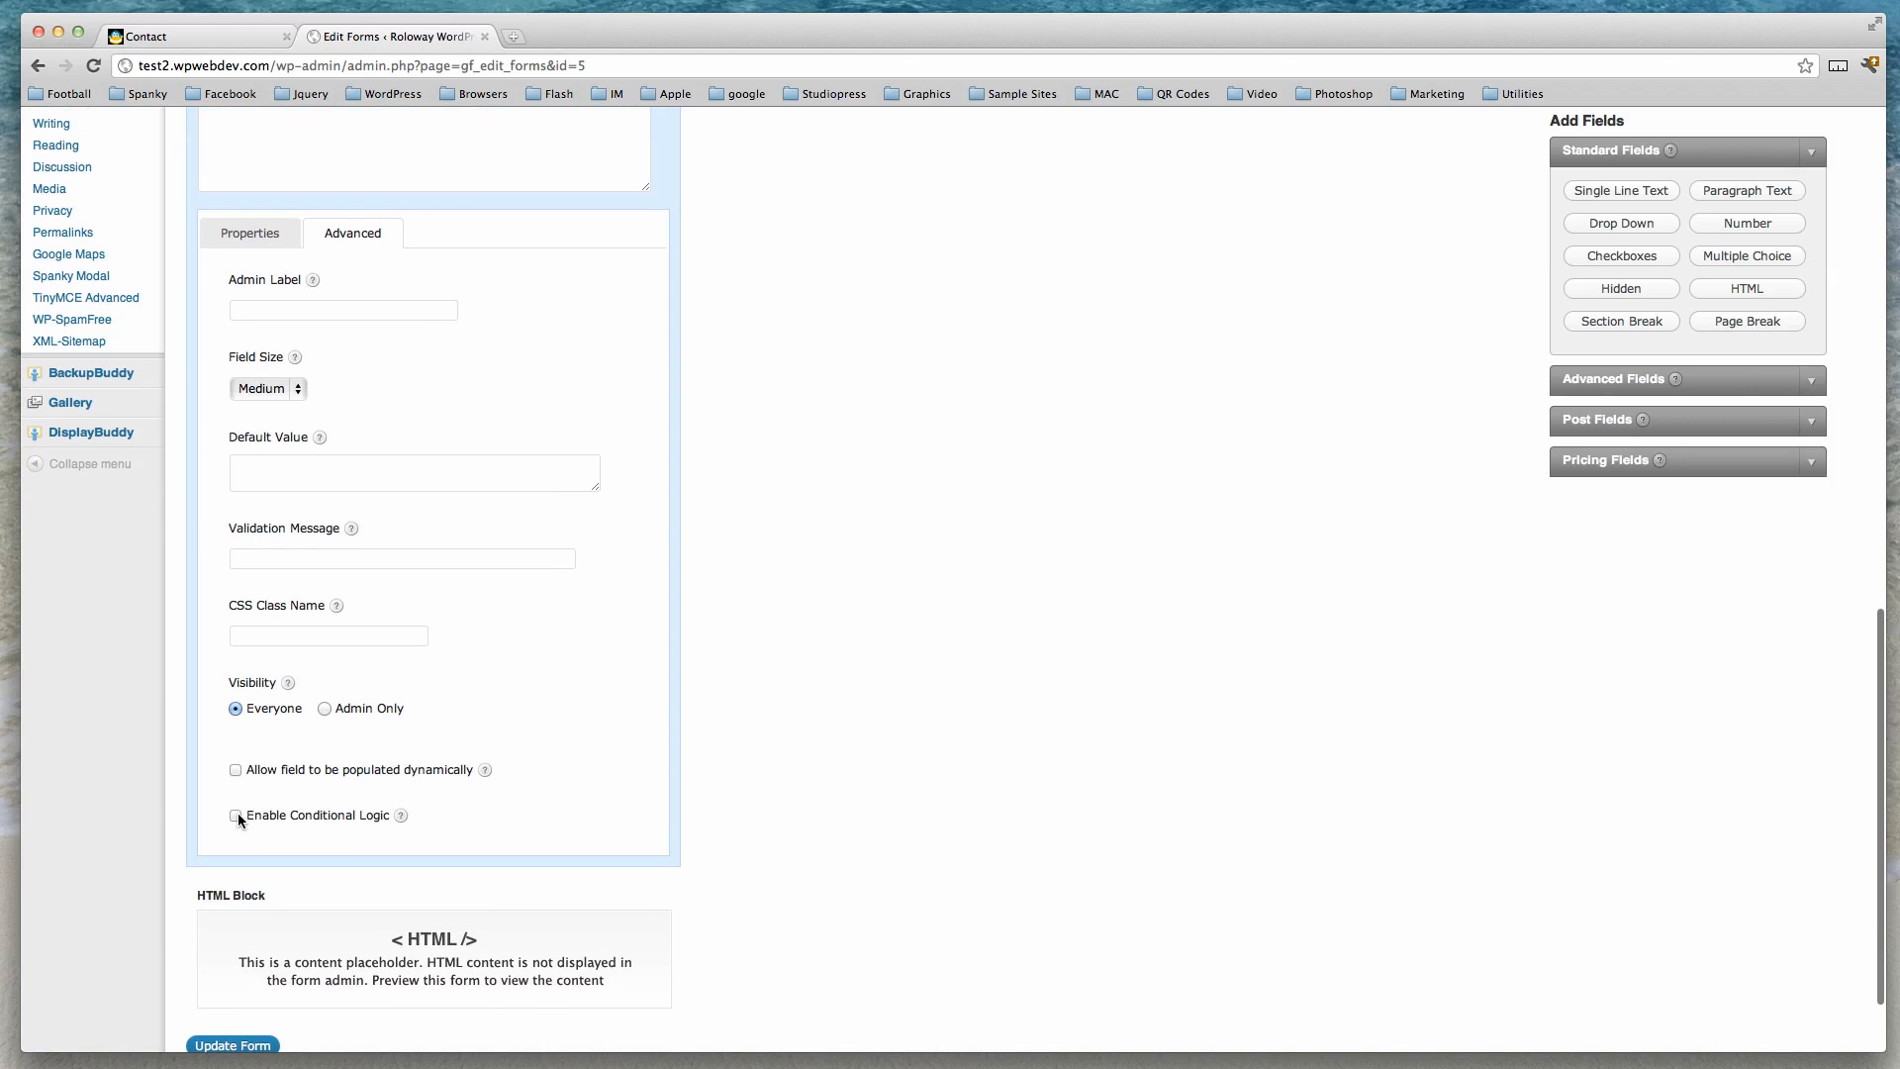
{"action": "left_click", "coordinate": [235, 815]}
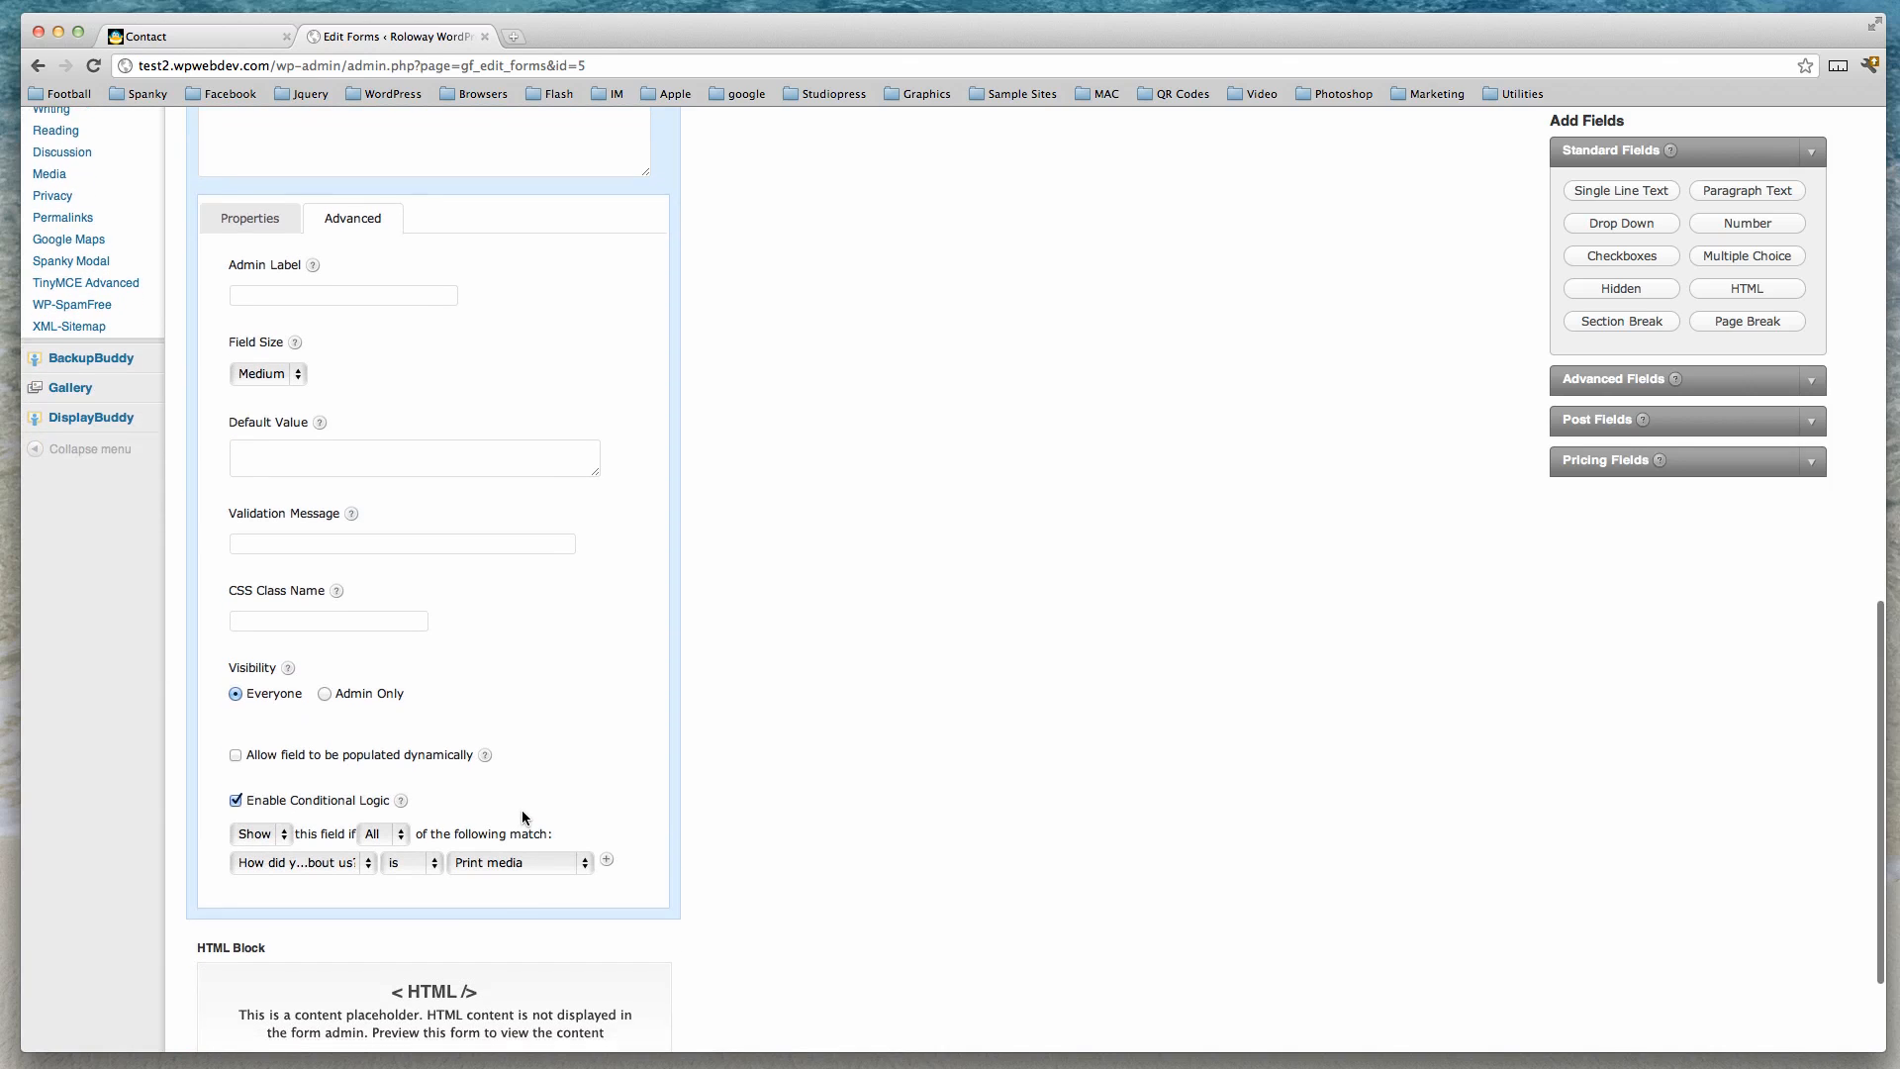
{"action": "scroll", "coordinate": [520, 809], "scroll_direction": "down", "scroll_amount": 3}
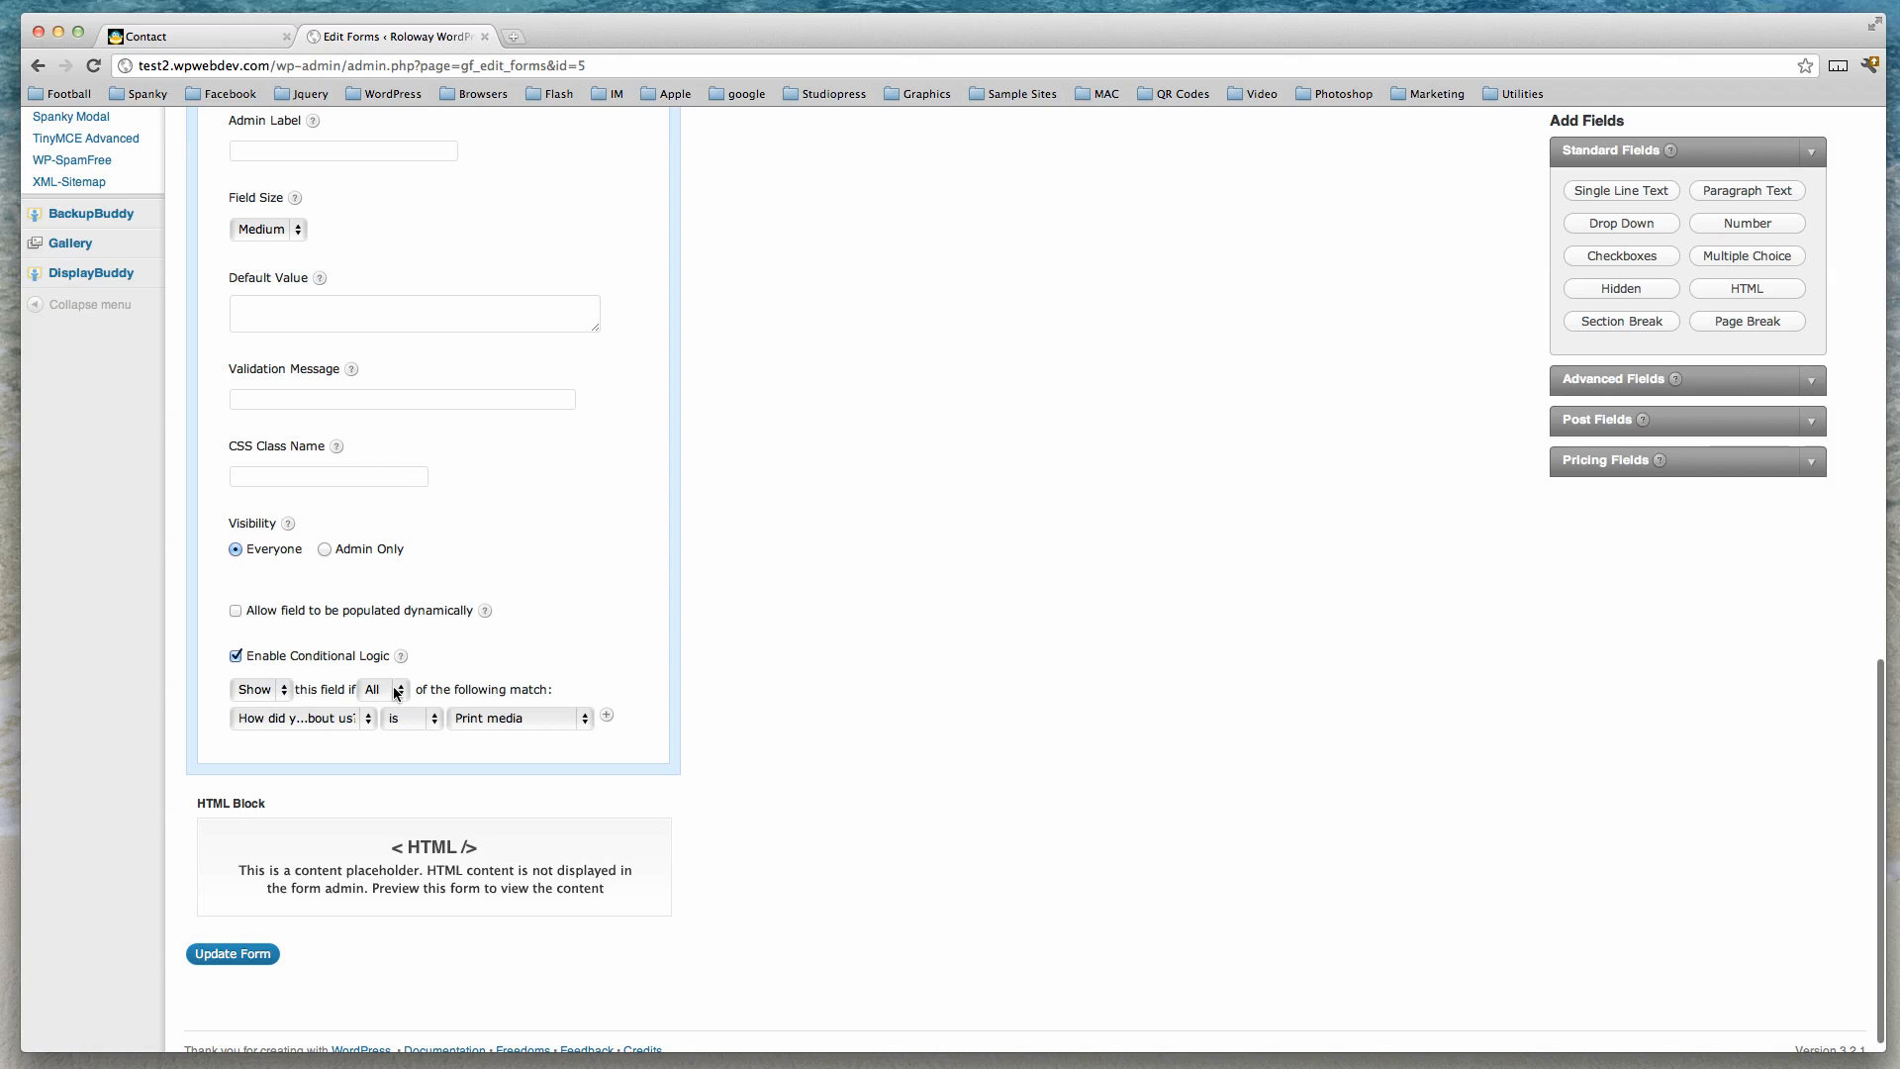
{"action": "left_click", "coordinate": [366, 721]}
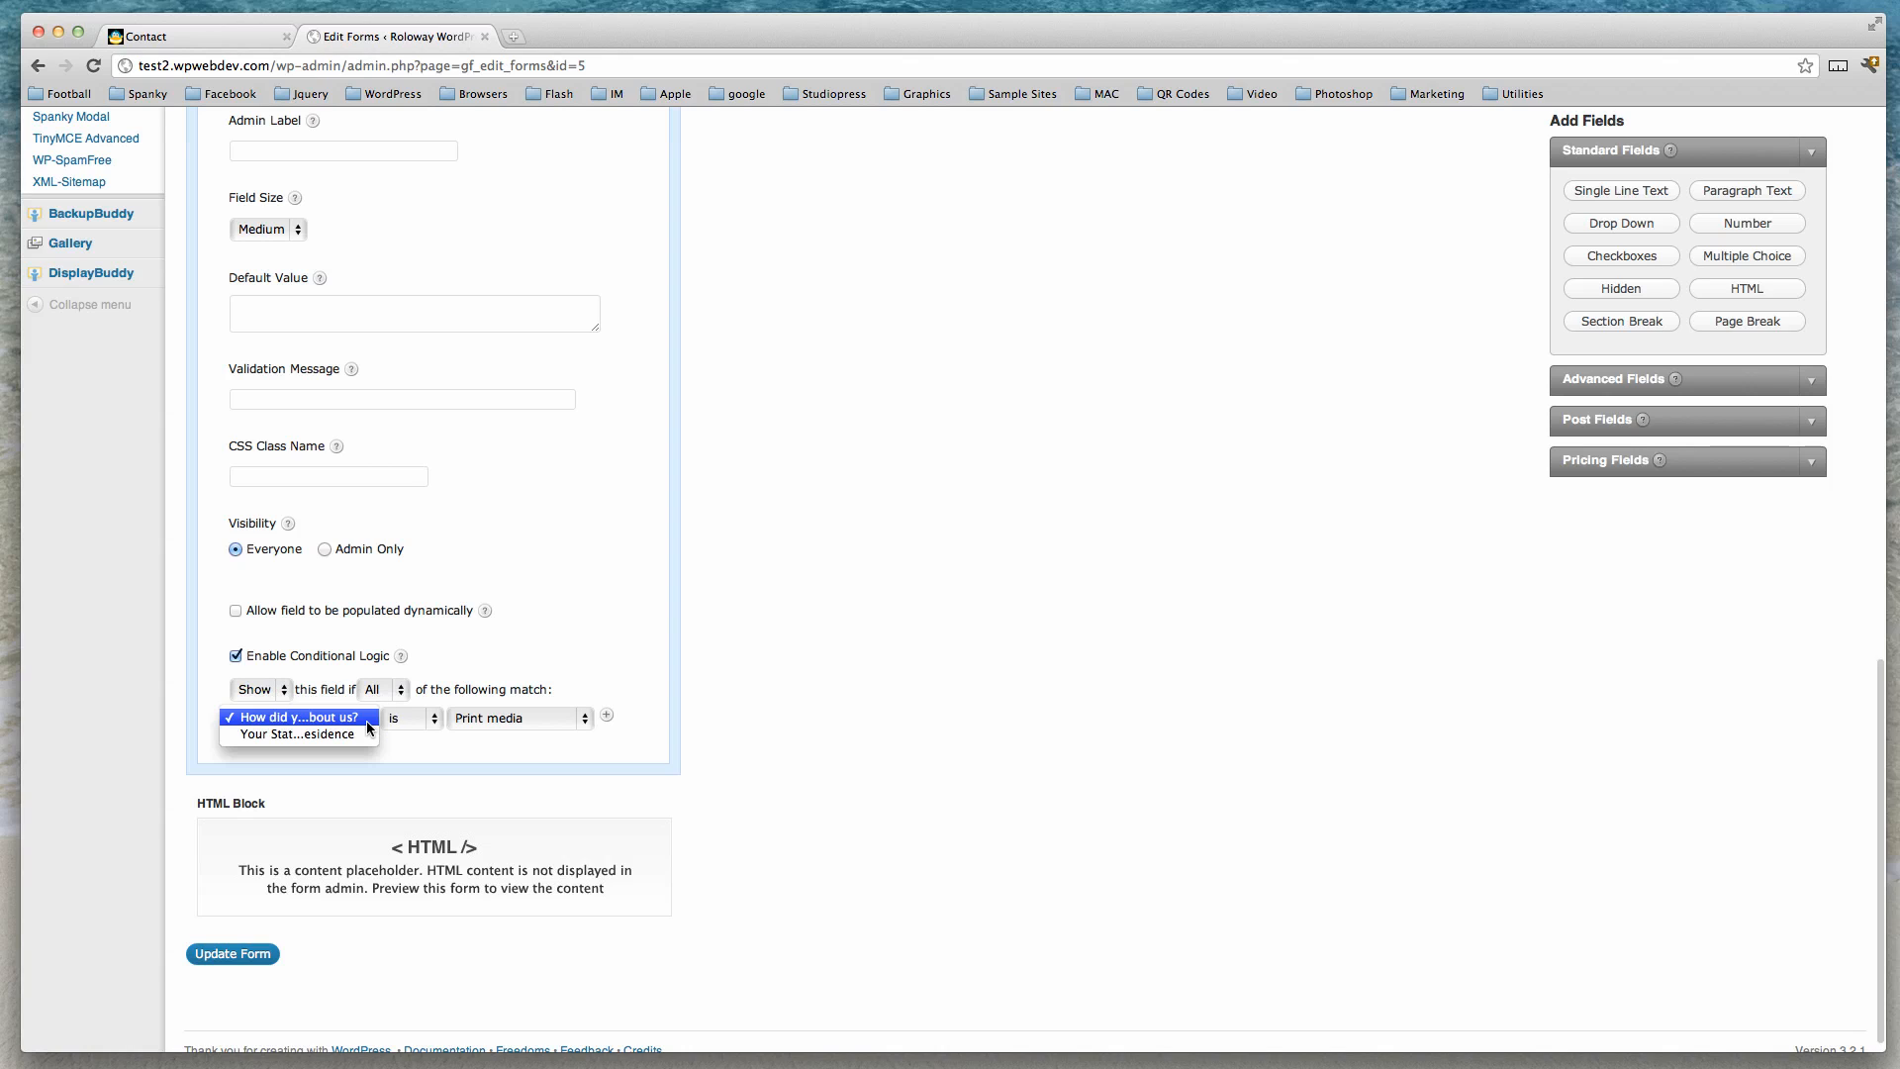
{"action": "left_click", "coordinate": [340, 733]}
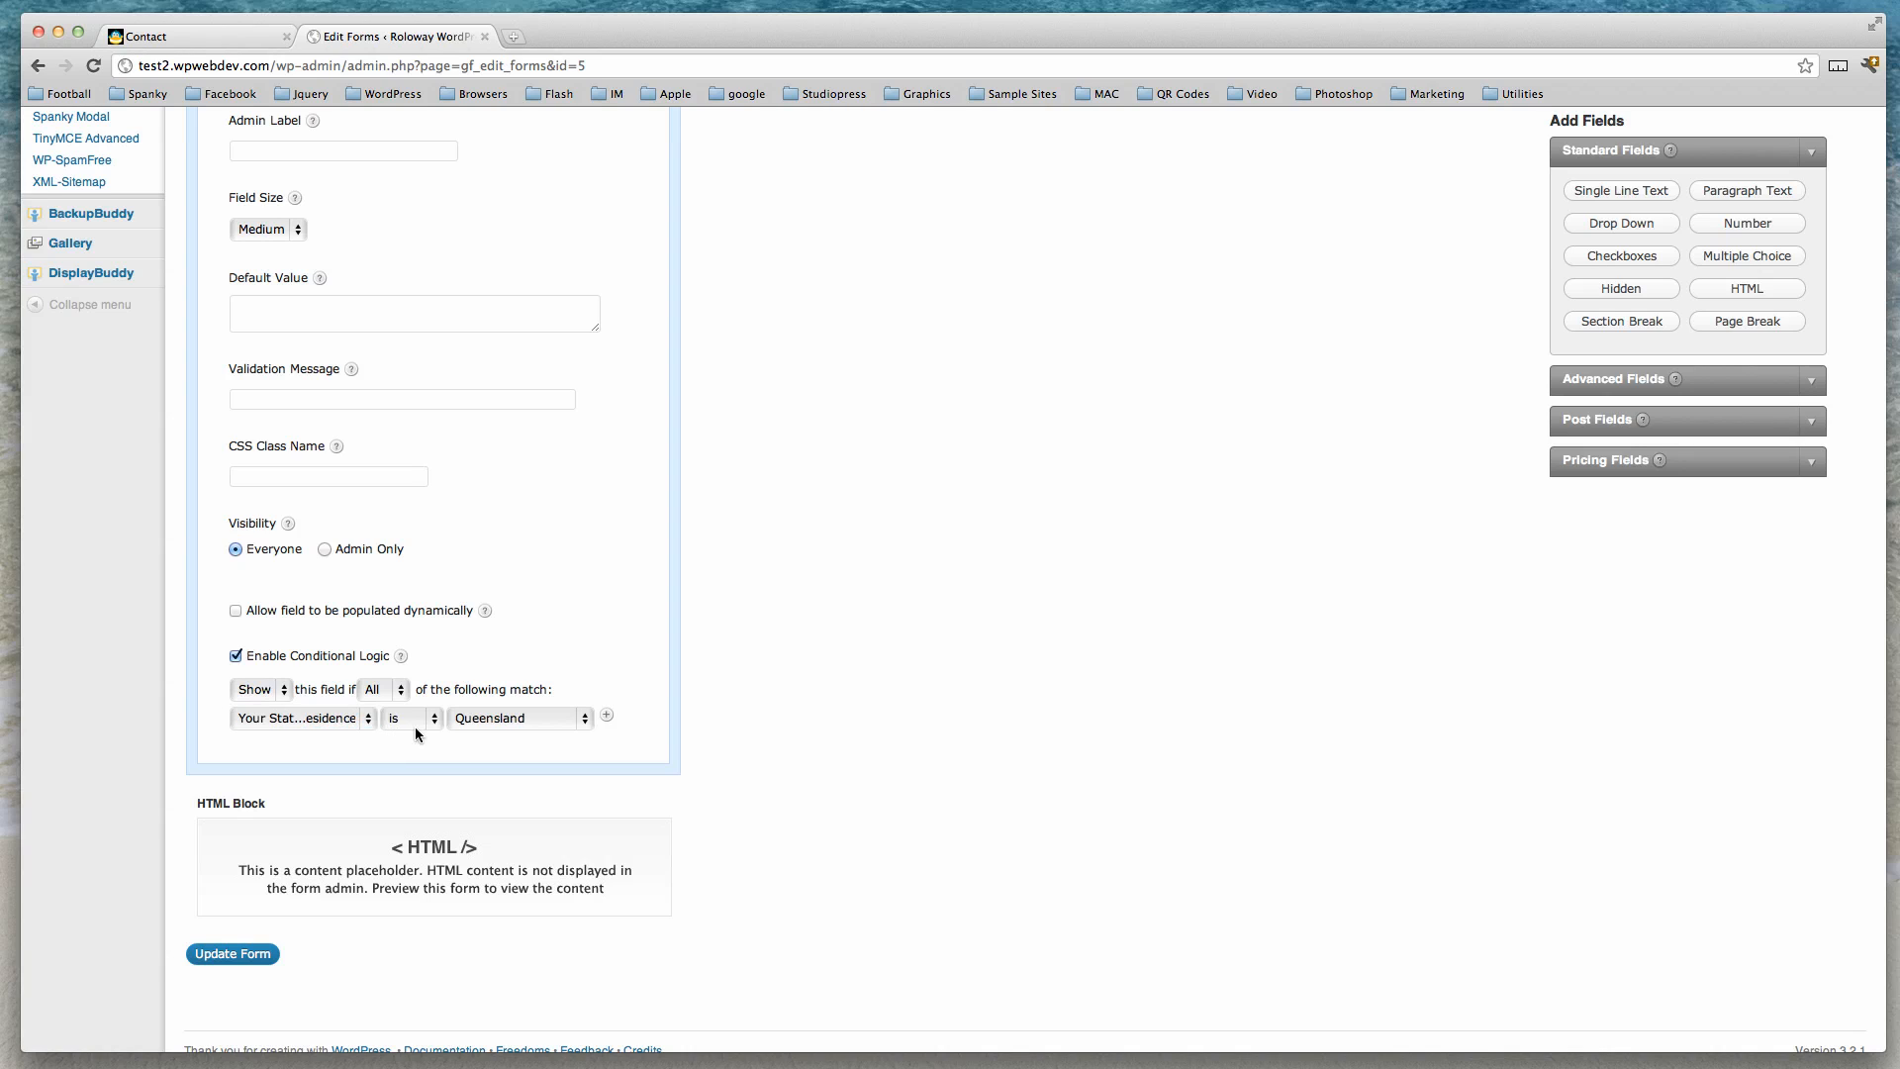
{"action": "left_click", "coordinate": [584, 721]}
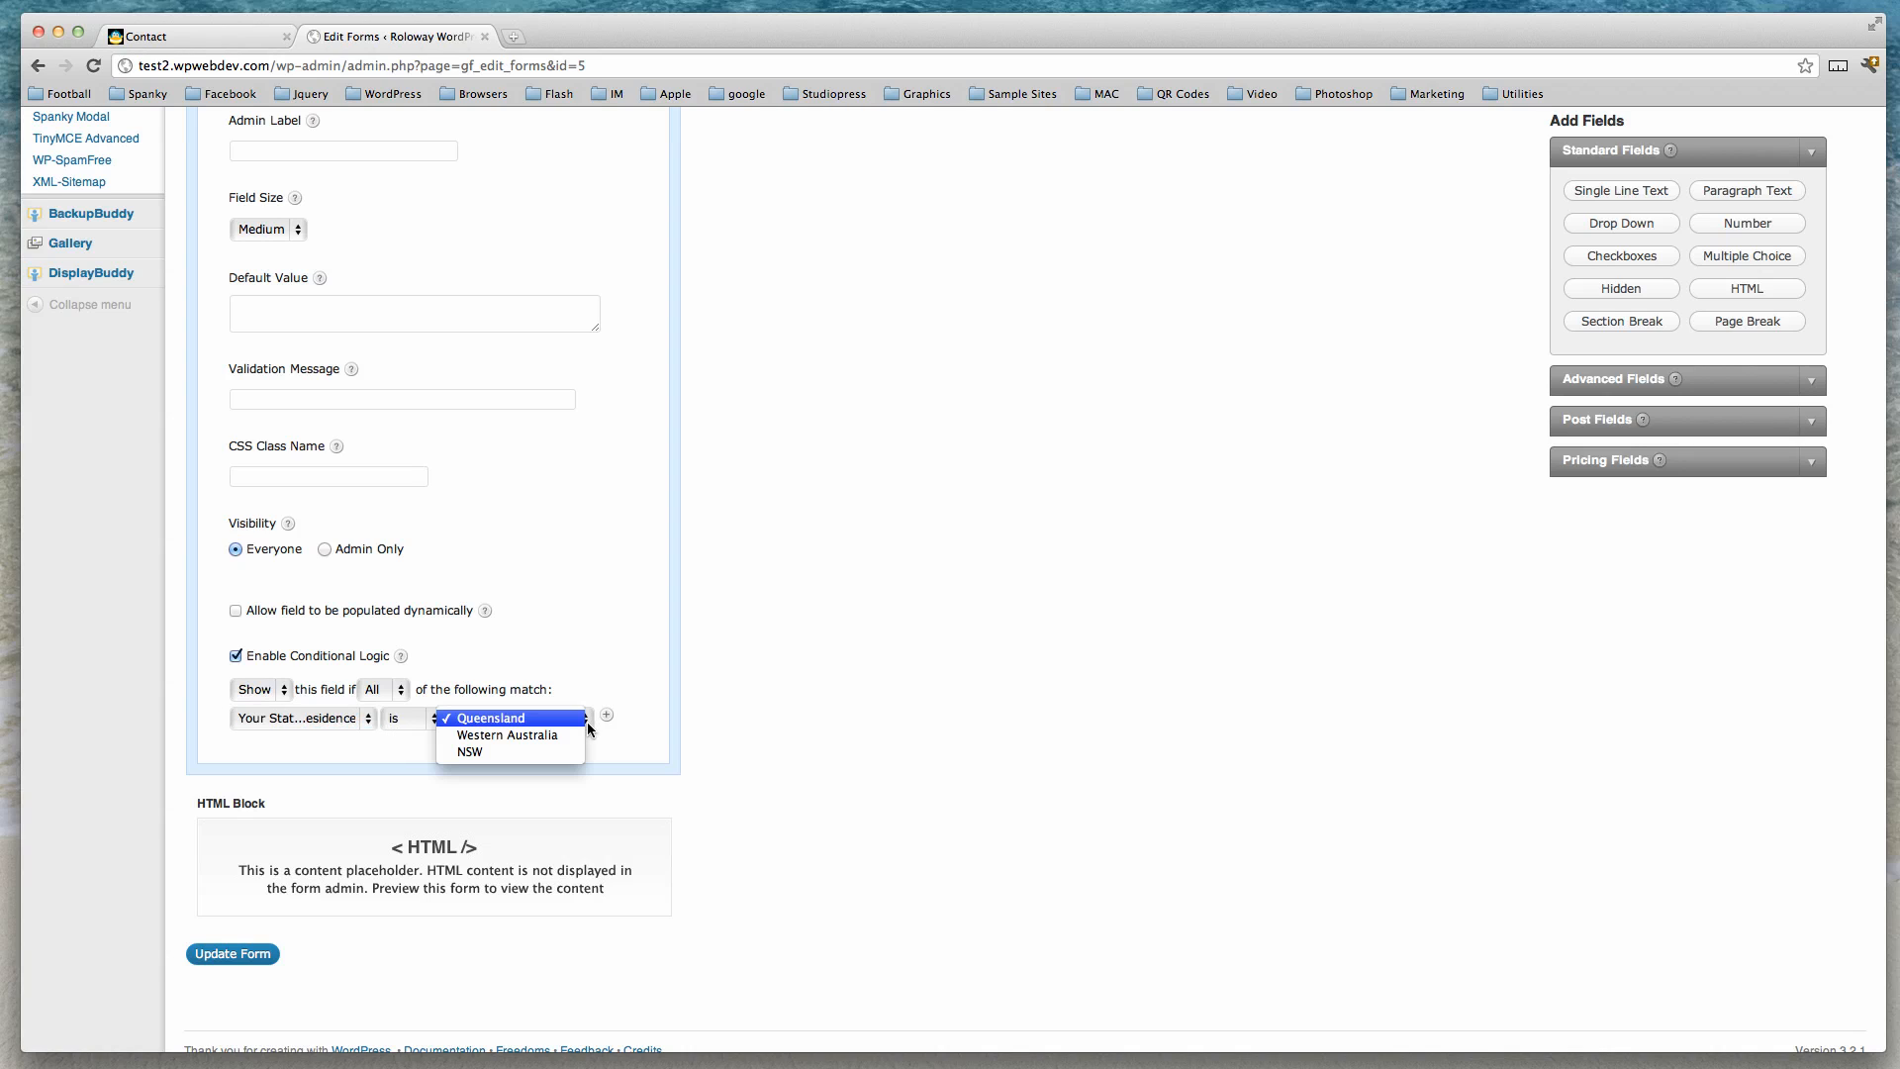
{"action": "left_click", "coordinate": [525, 719]}
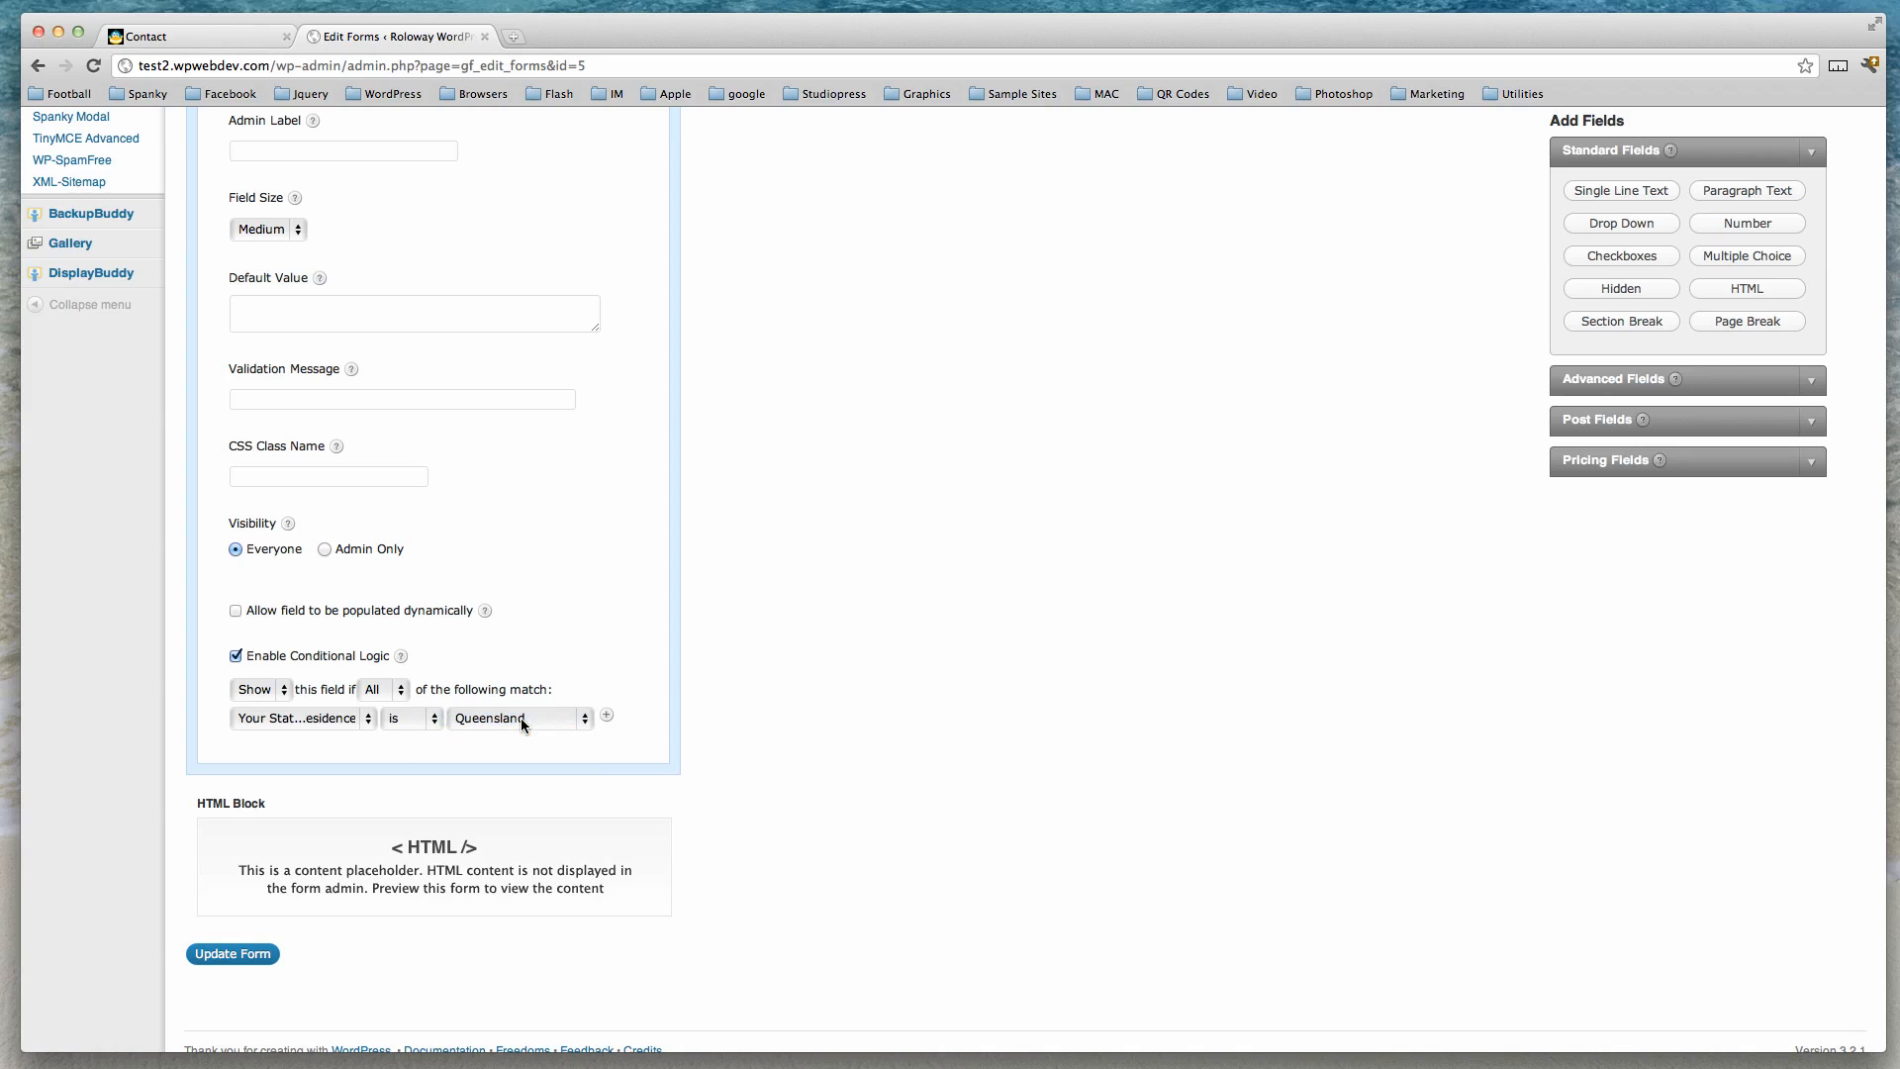
Update the form, then switch to the Contact page tab and reload it.
{"action": "left_click", "coordinate": [234, 956]}
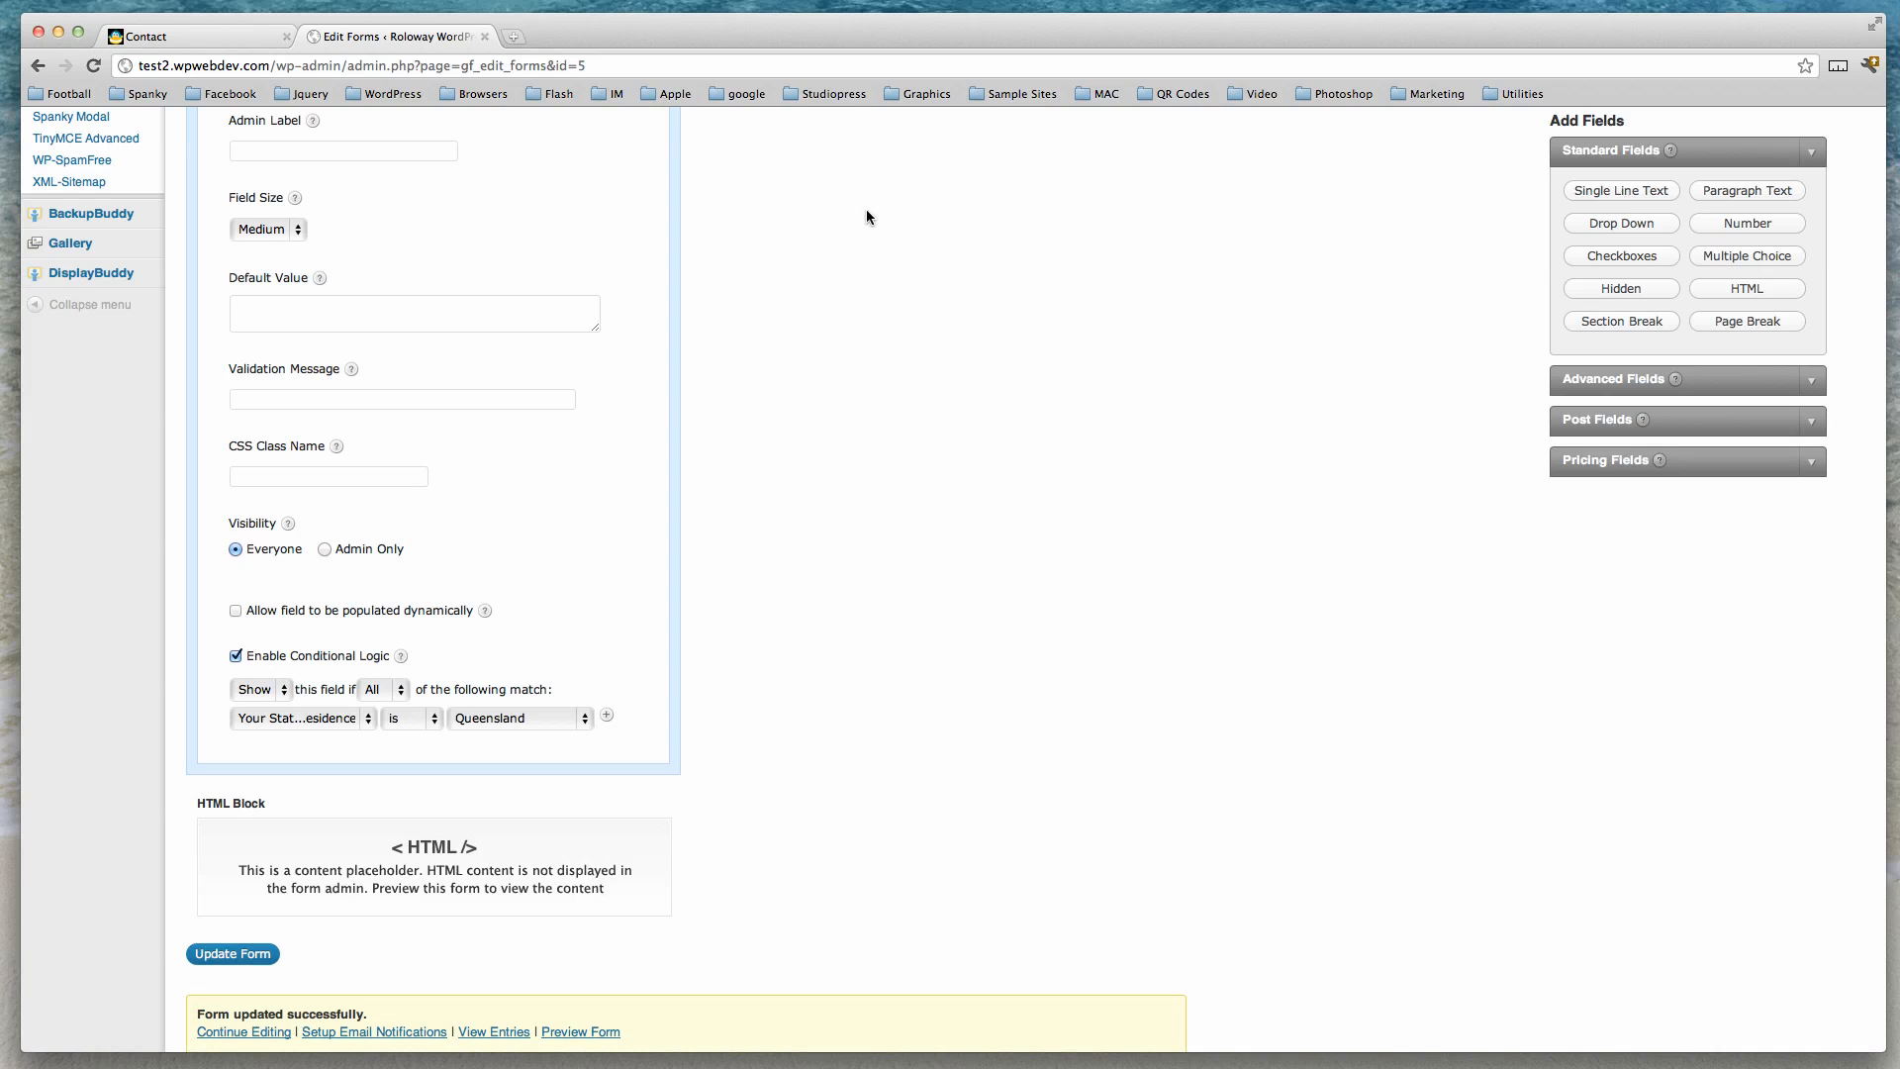
{"action": "left_click", "coordinate": [246, 37]}
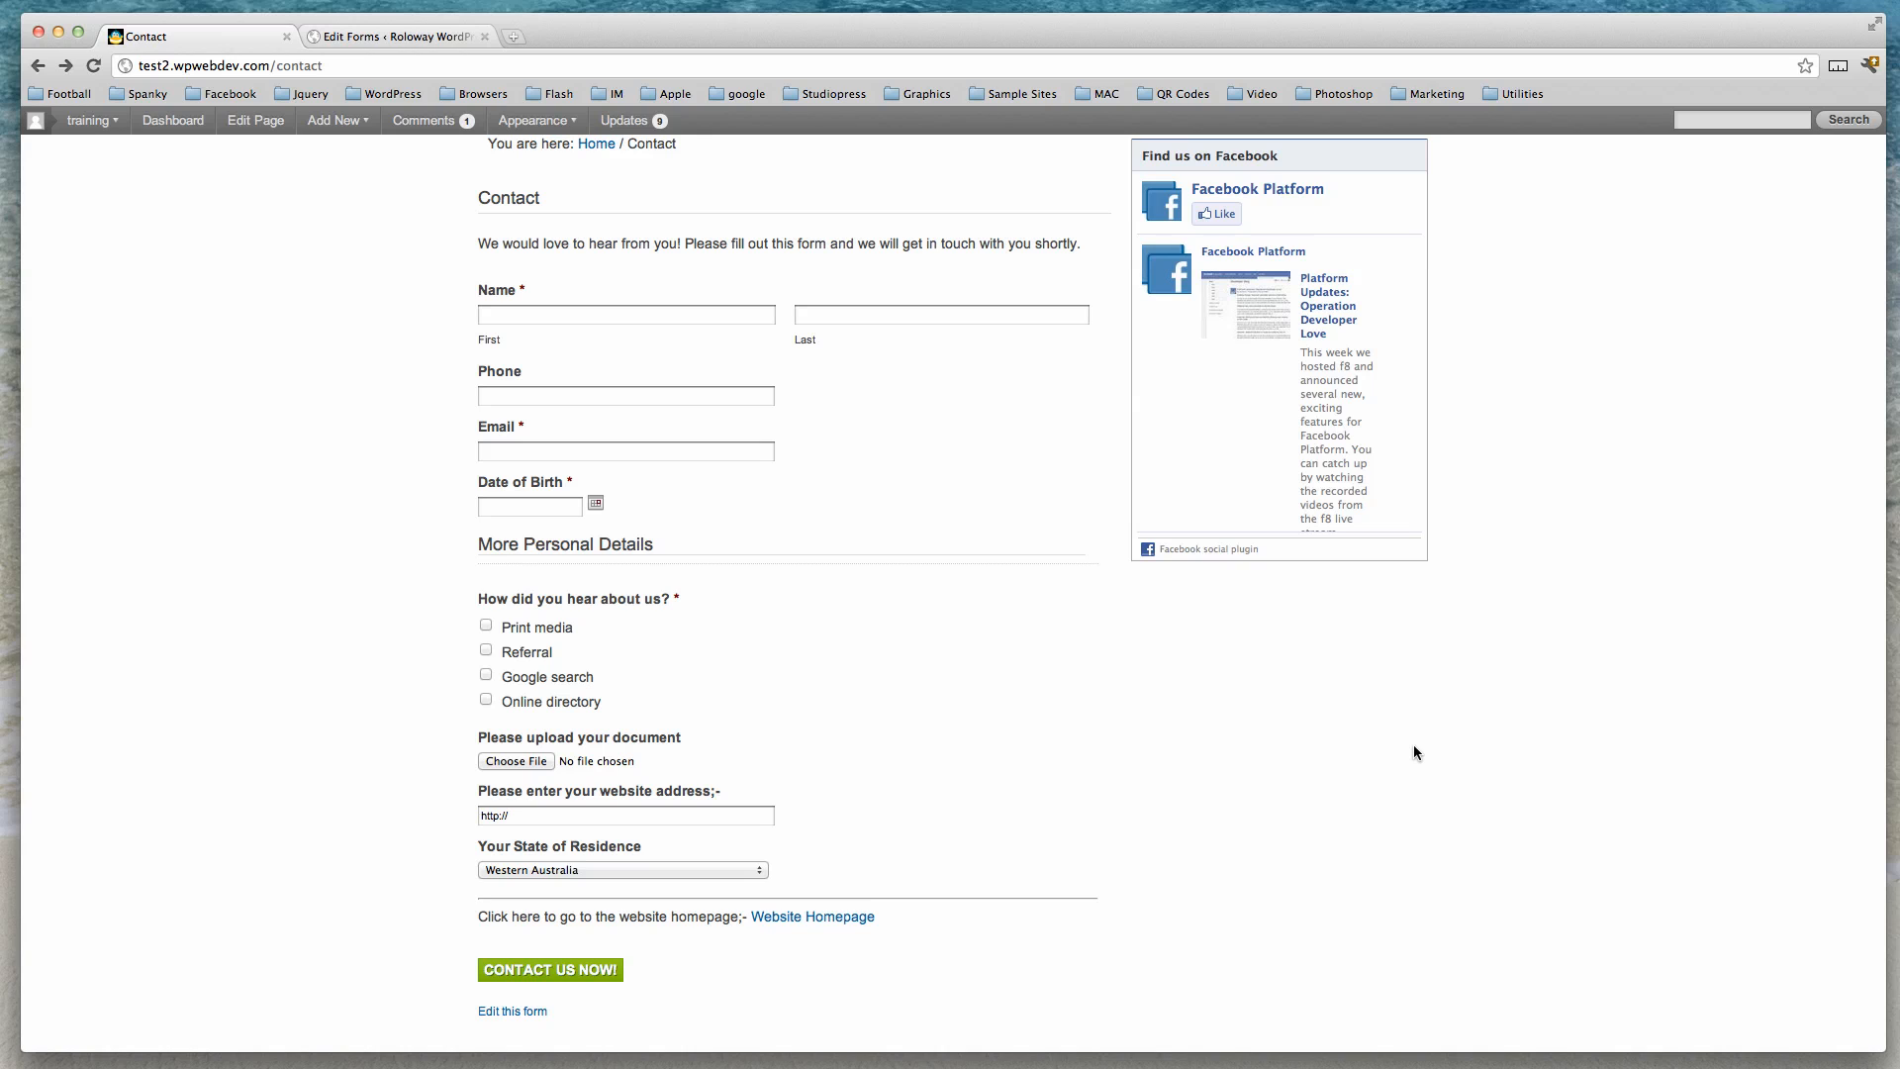
{"action": "key", "text": "super+r"}
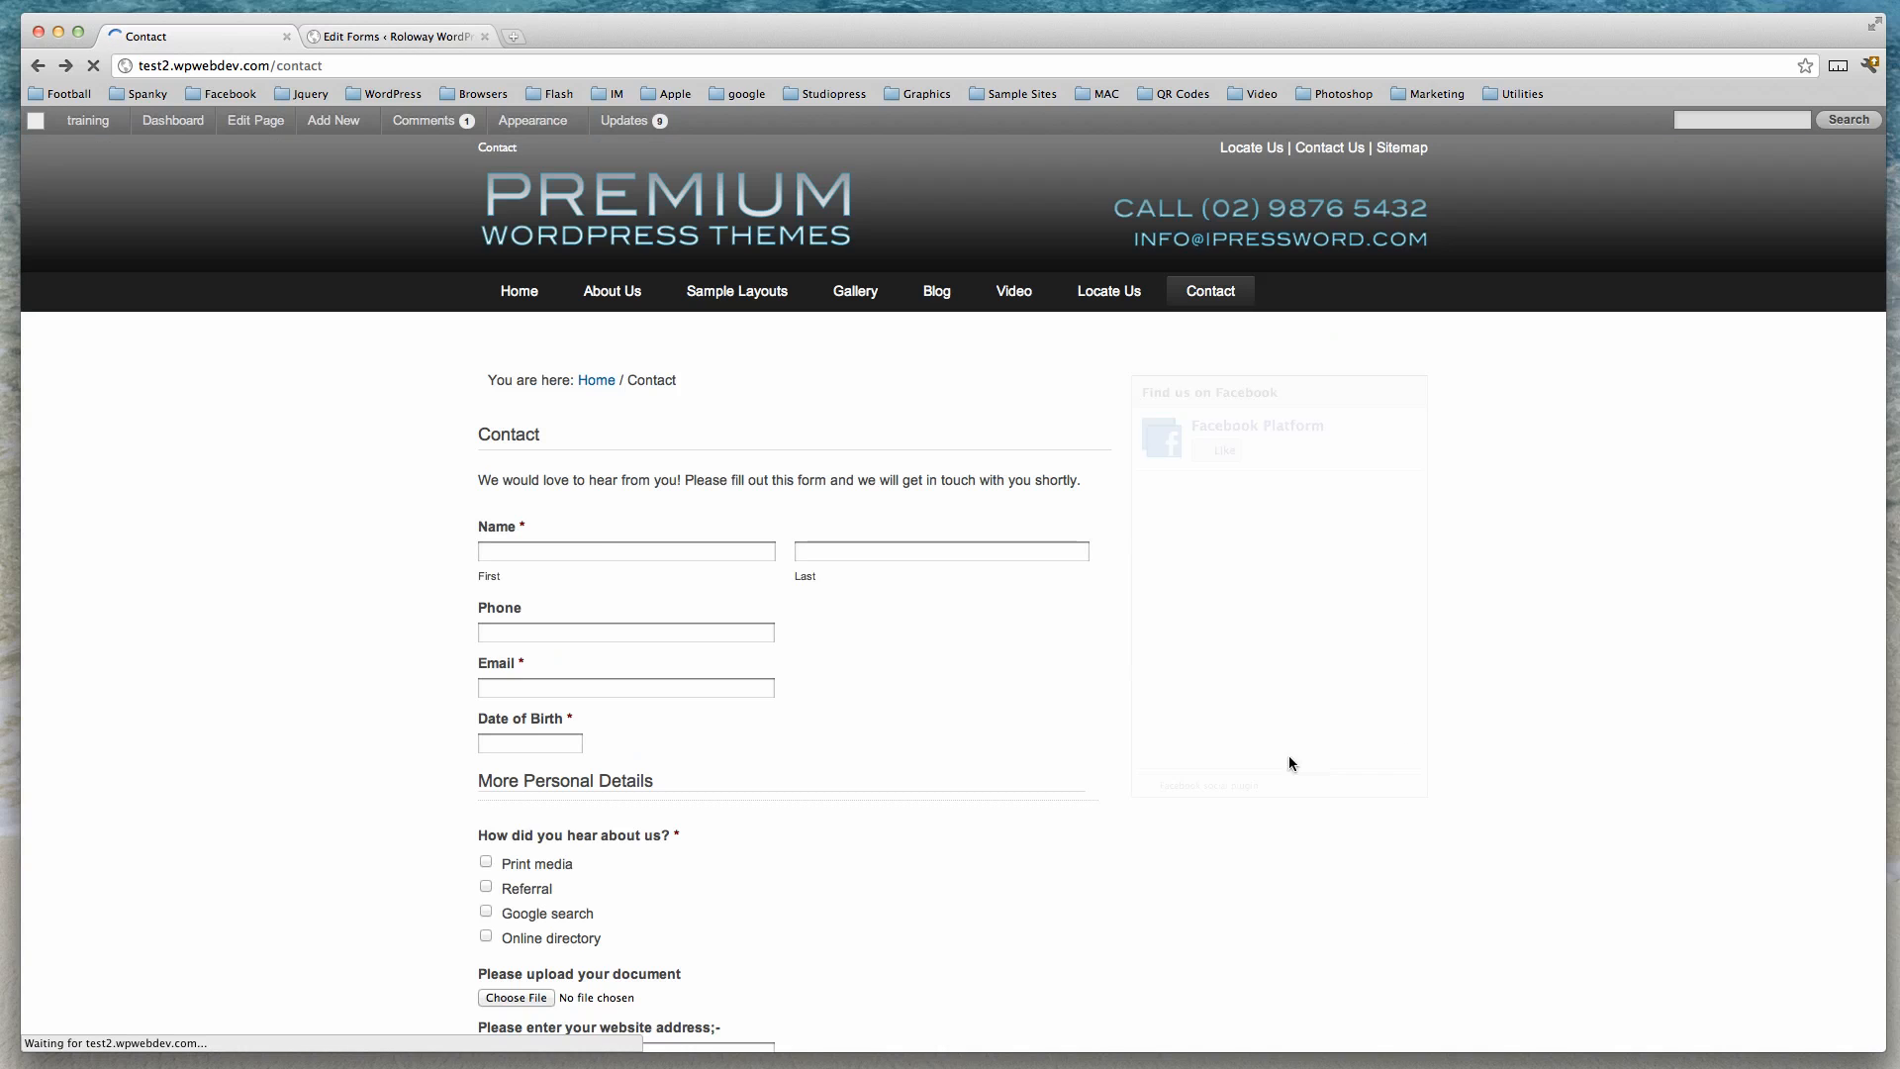
Test the live form by switching the state of residence between options to check when the paragraph field appears.
{"action": "scroll", "coordinate": [1183, 761], "scroll_direction": "down", "scroll_amount": 5}
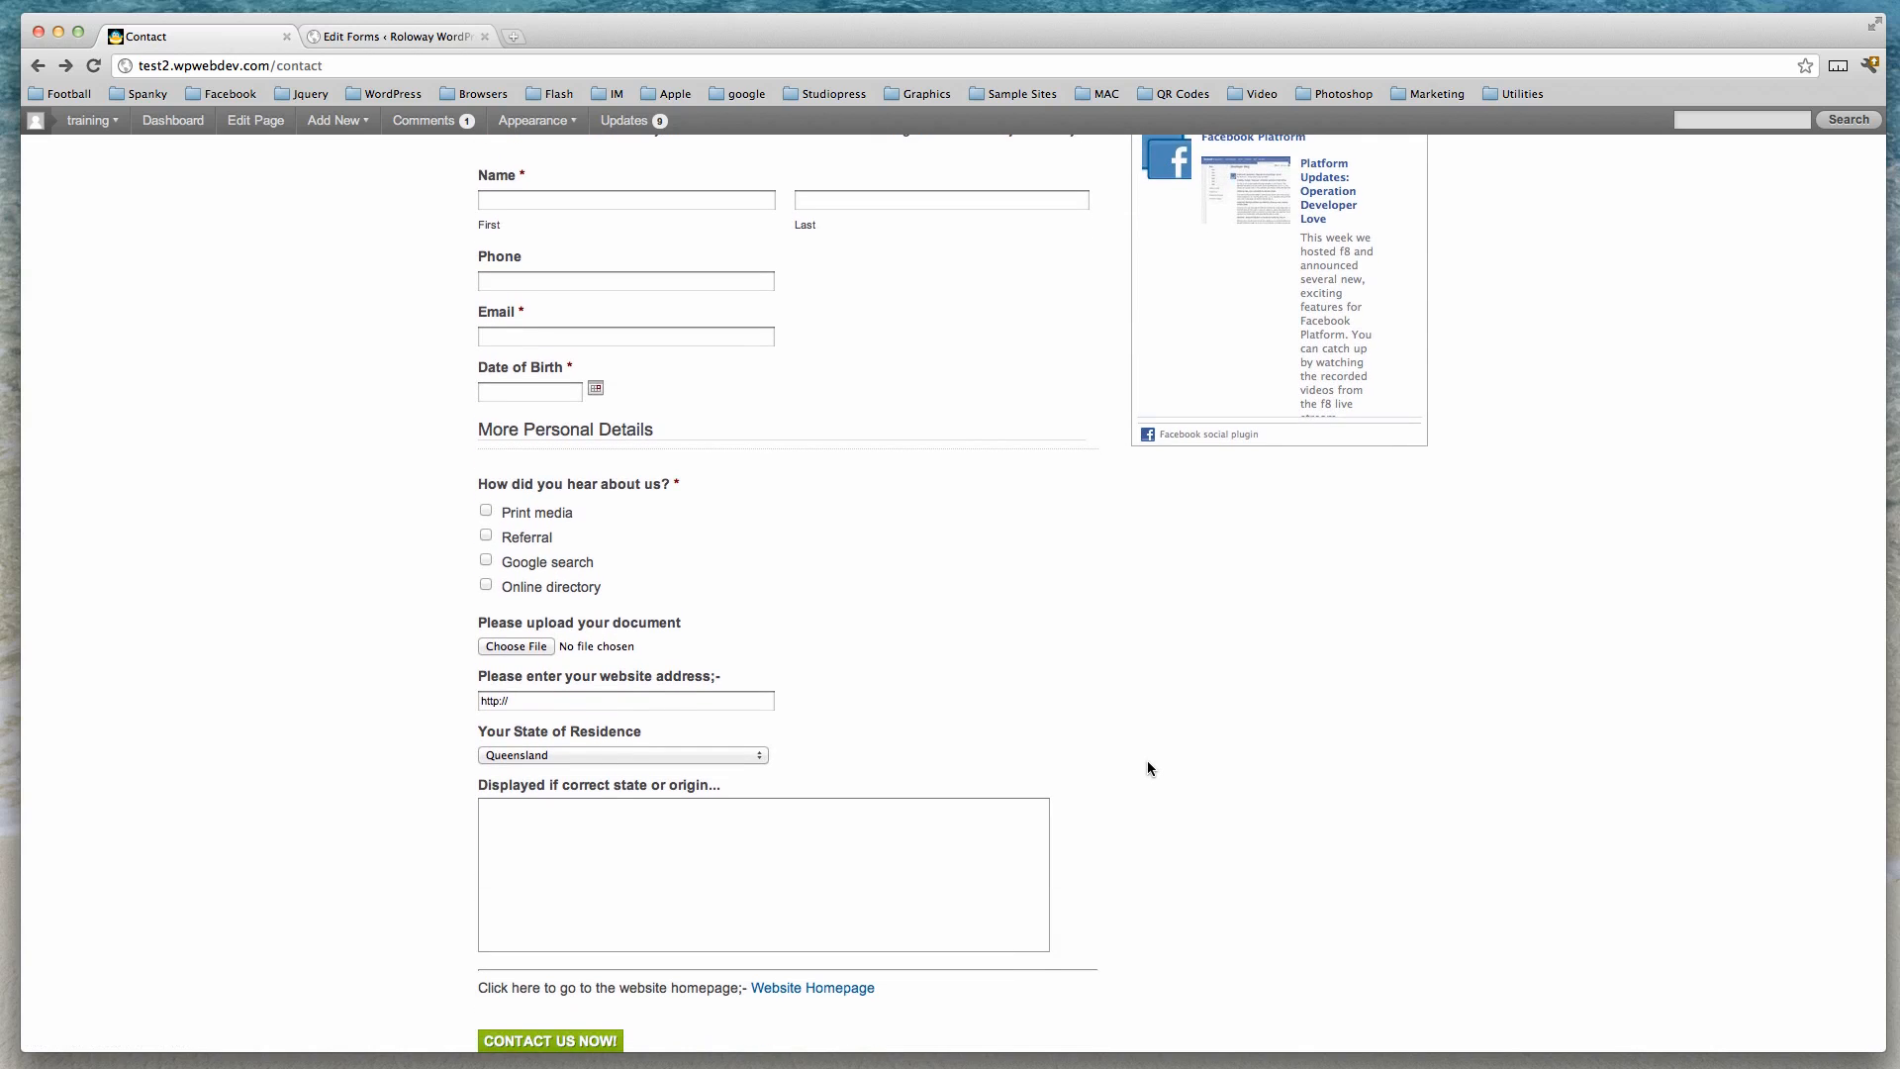
{"action": "scroll", "coordinate": [1148, 762], "scroll_direction": "down", "scroll_amount": 2}
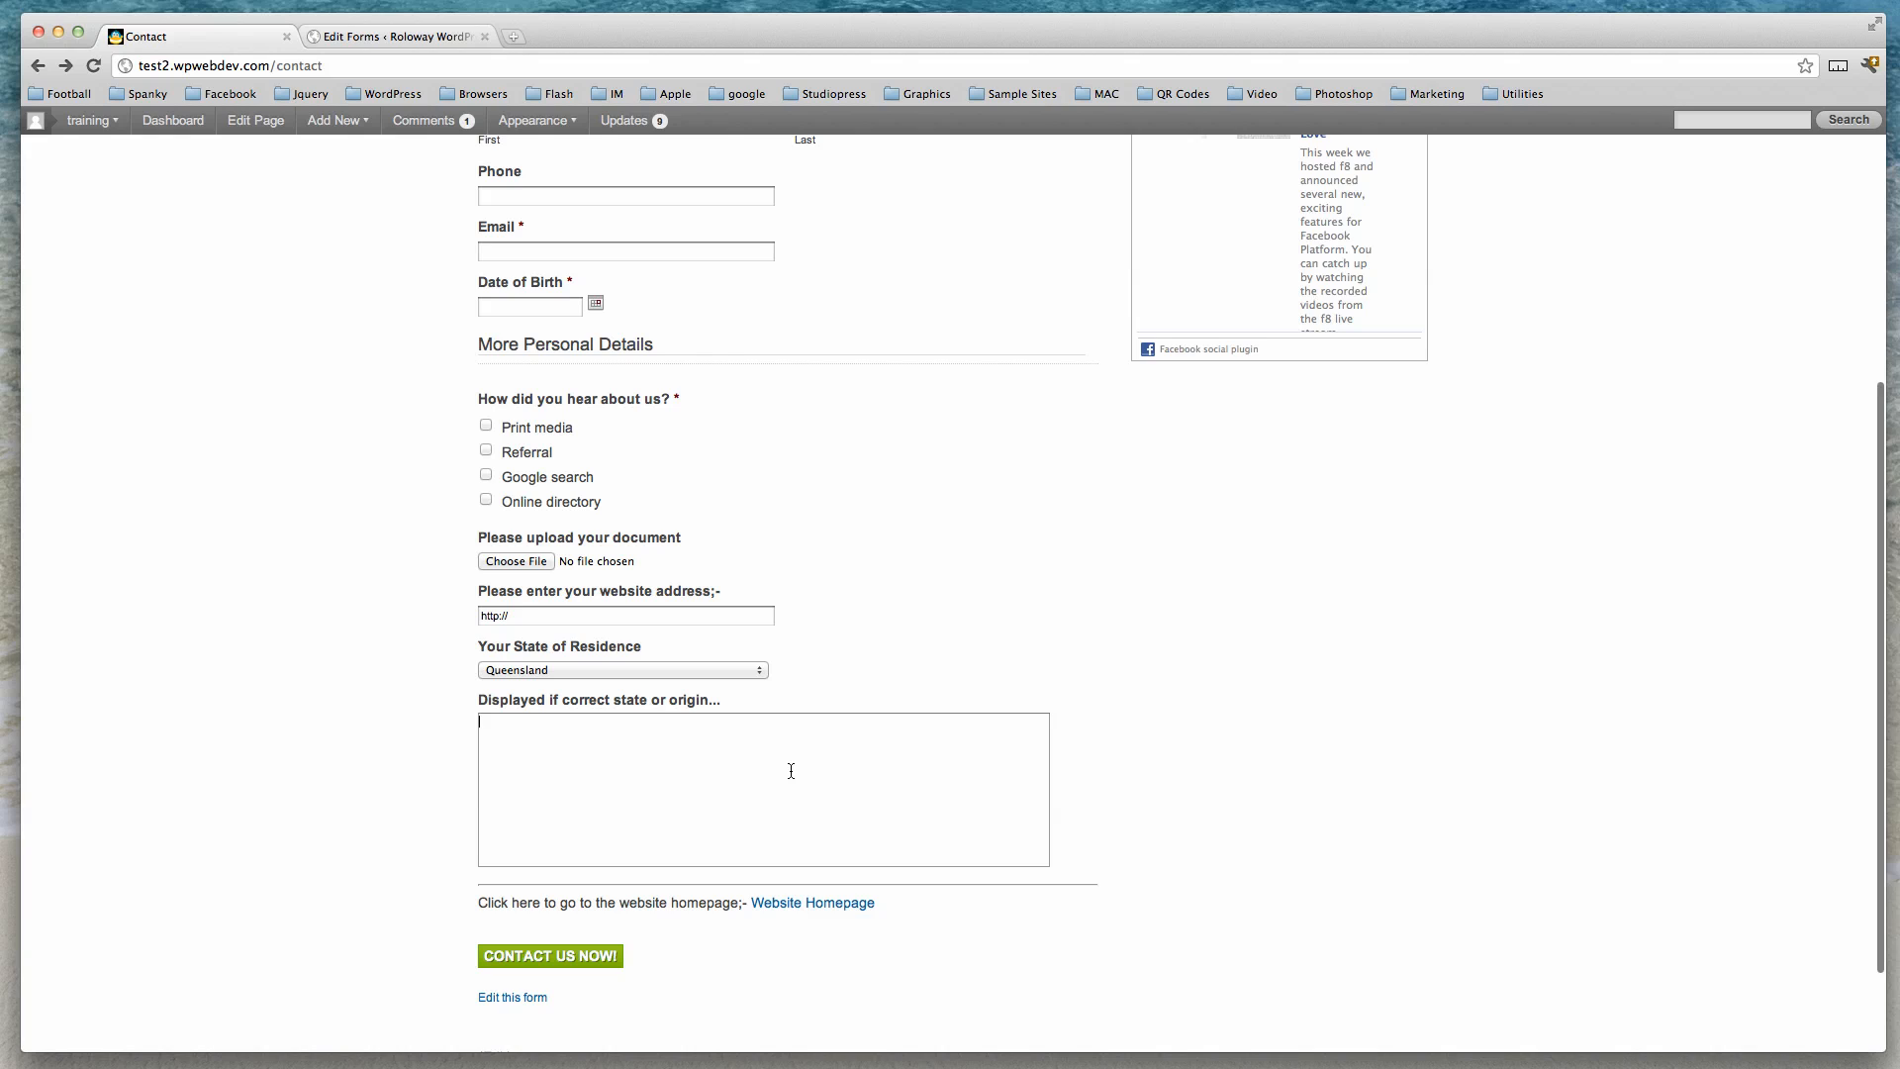
{"action": "left_click", "coordinate": [764, 679]}
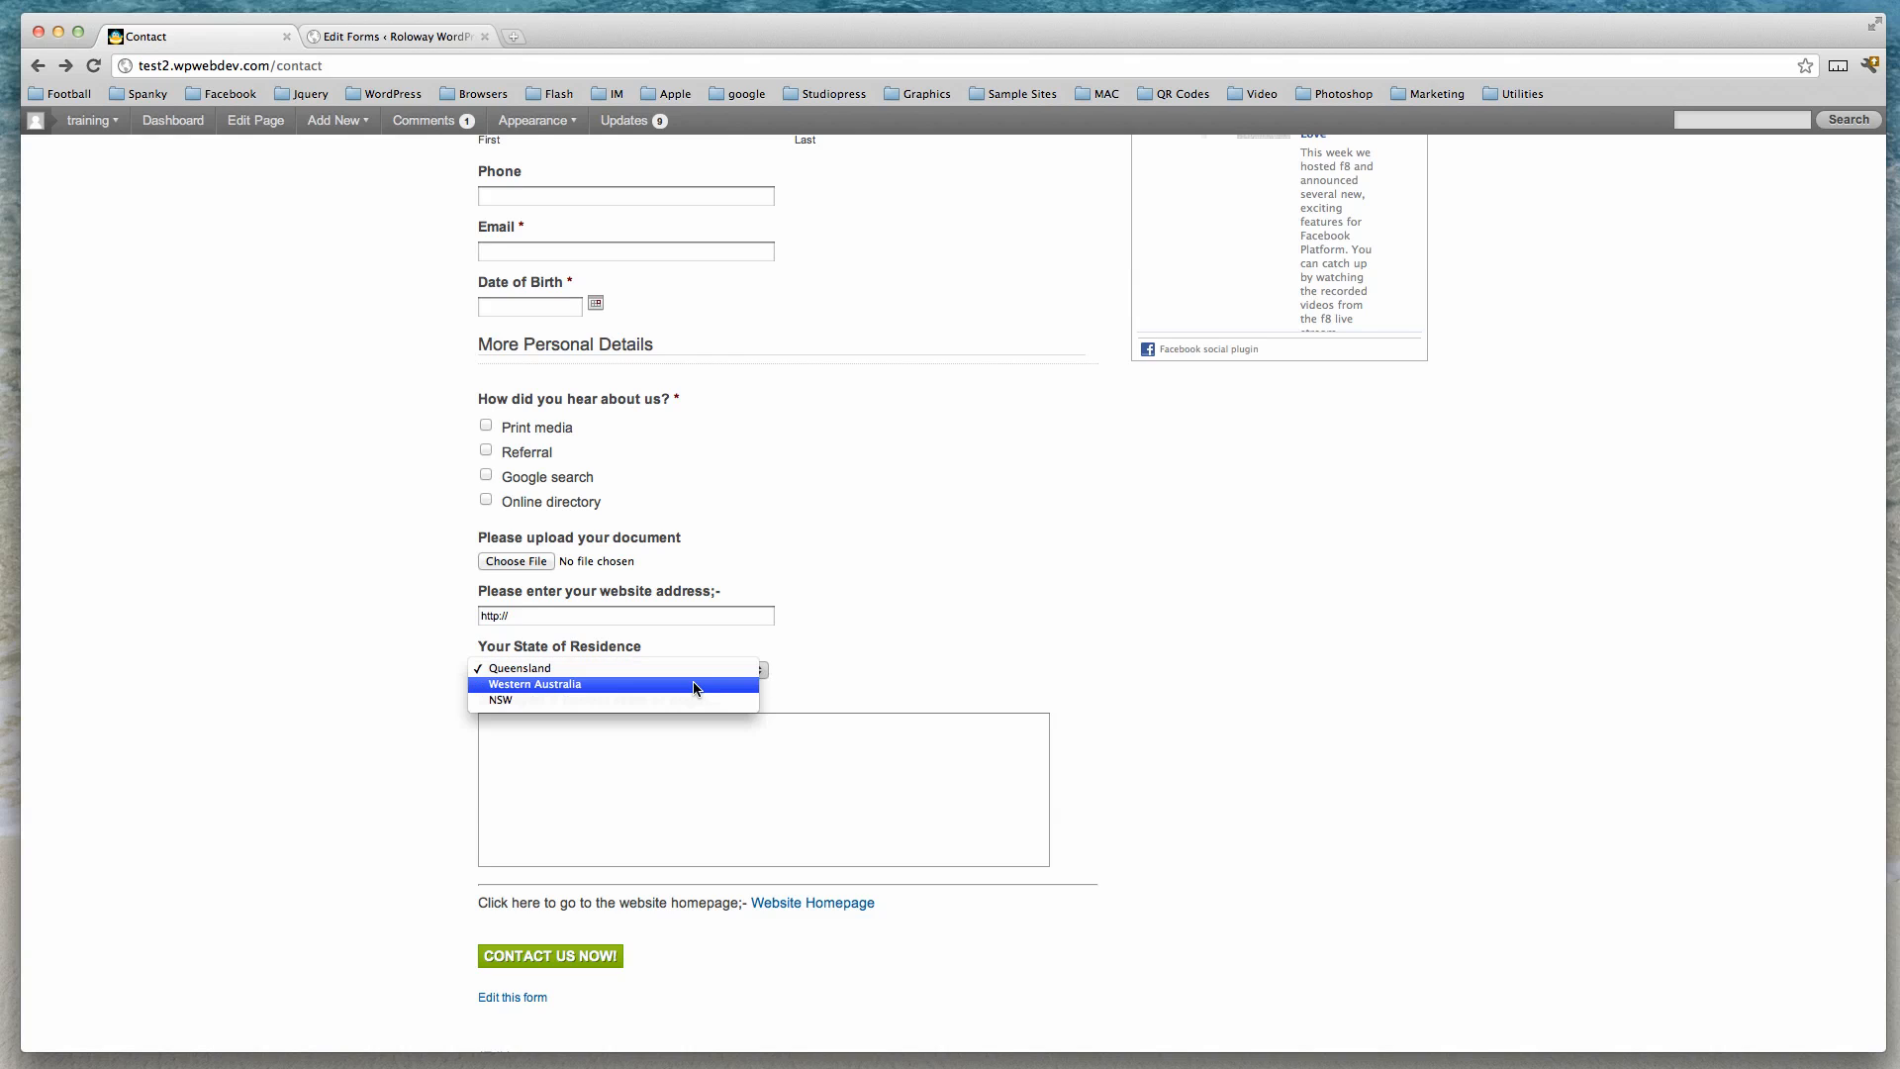
{"action": "left_click", "coordinate": [700, 684]}
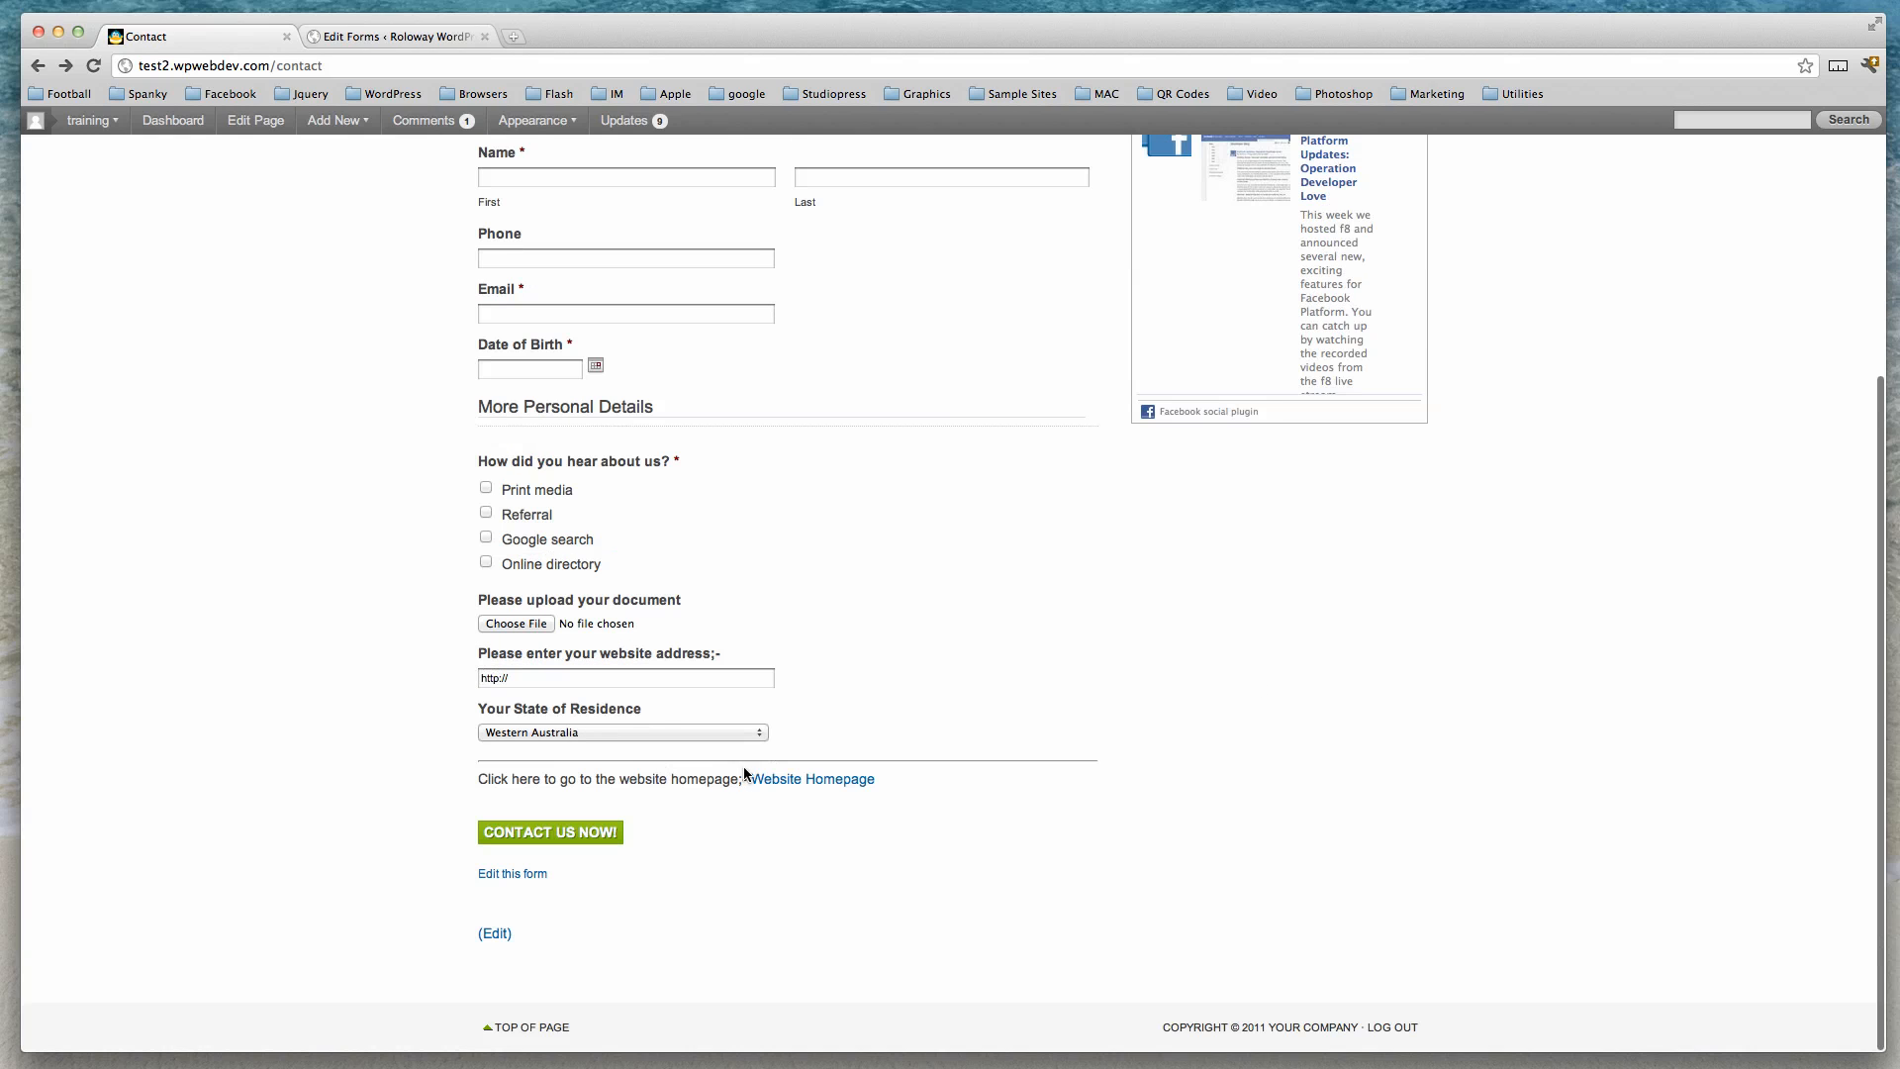
{"action": "left_click", "coordinate": [726, 733]}
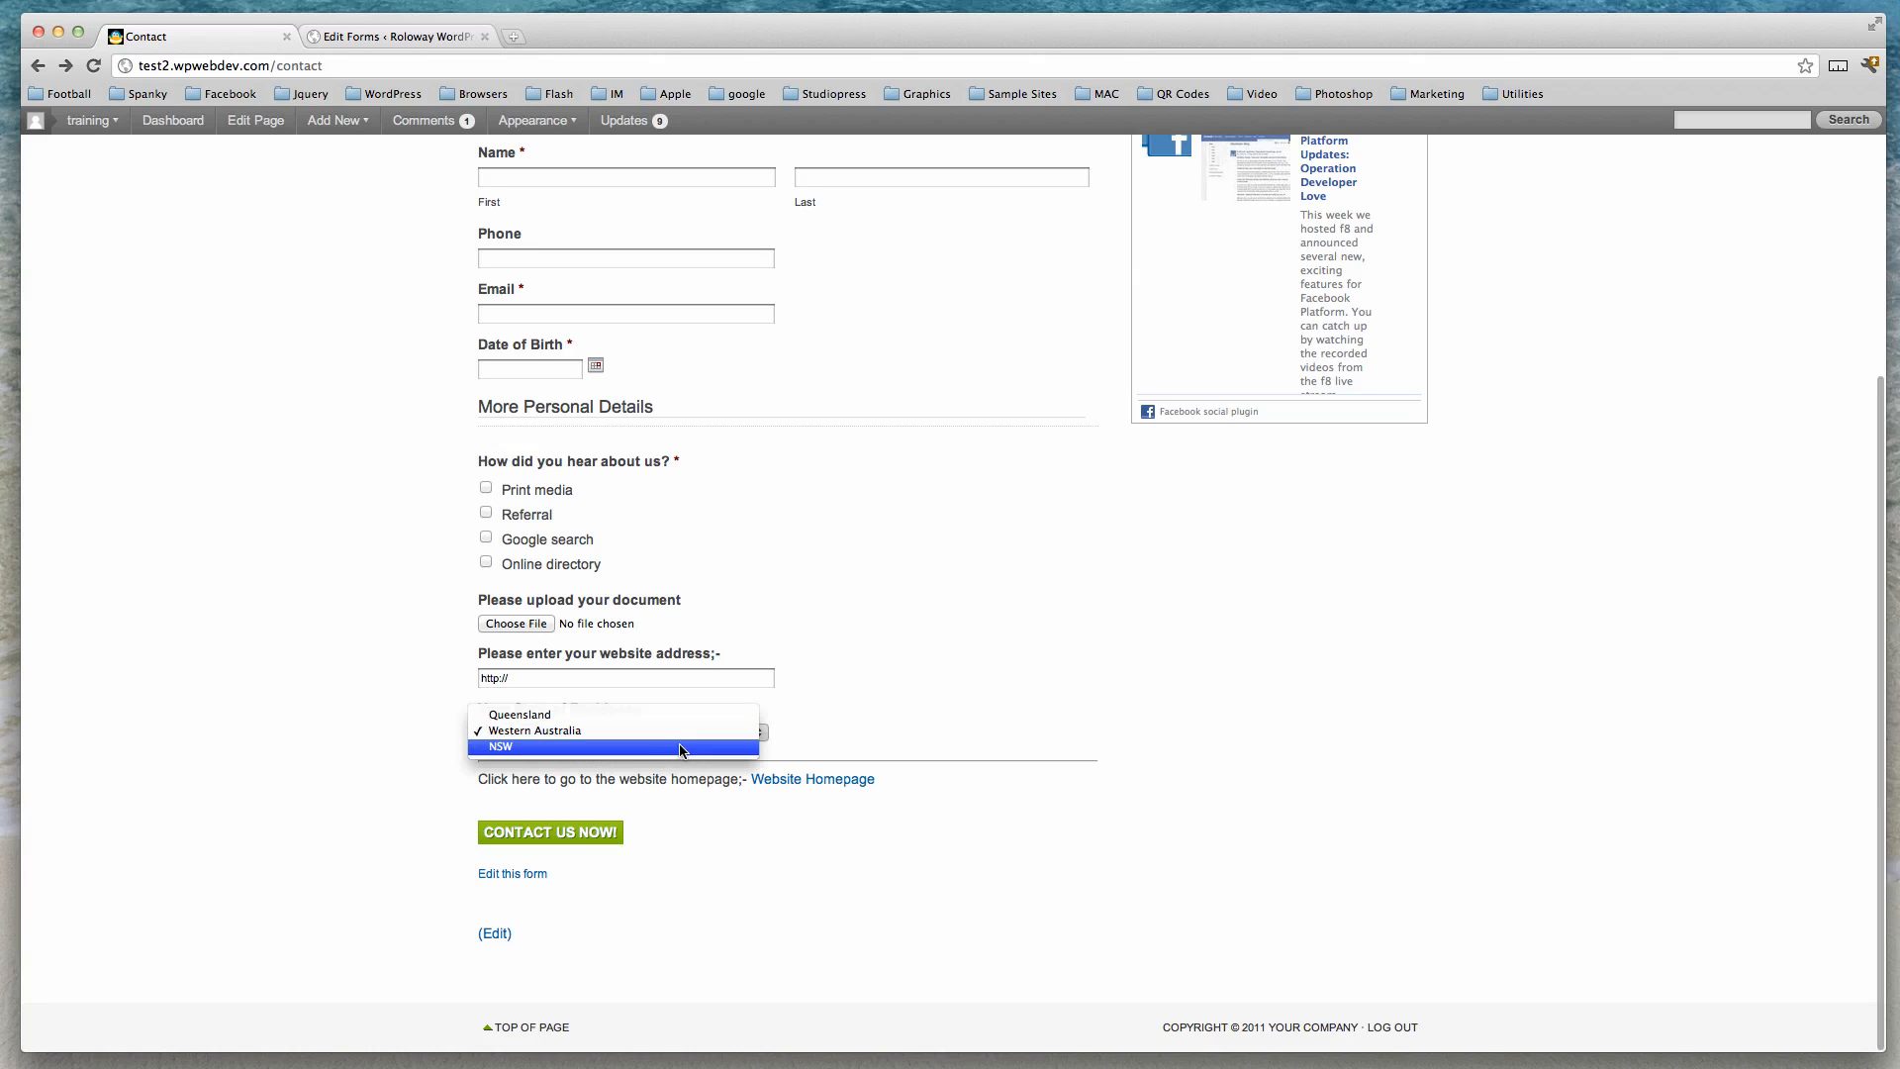
{"action": "left_click", "coordinate": [613, 715]}
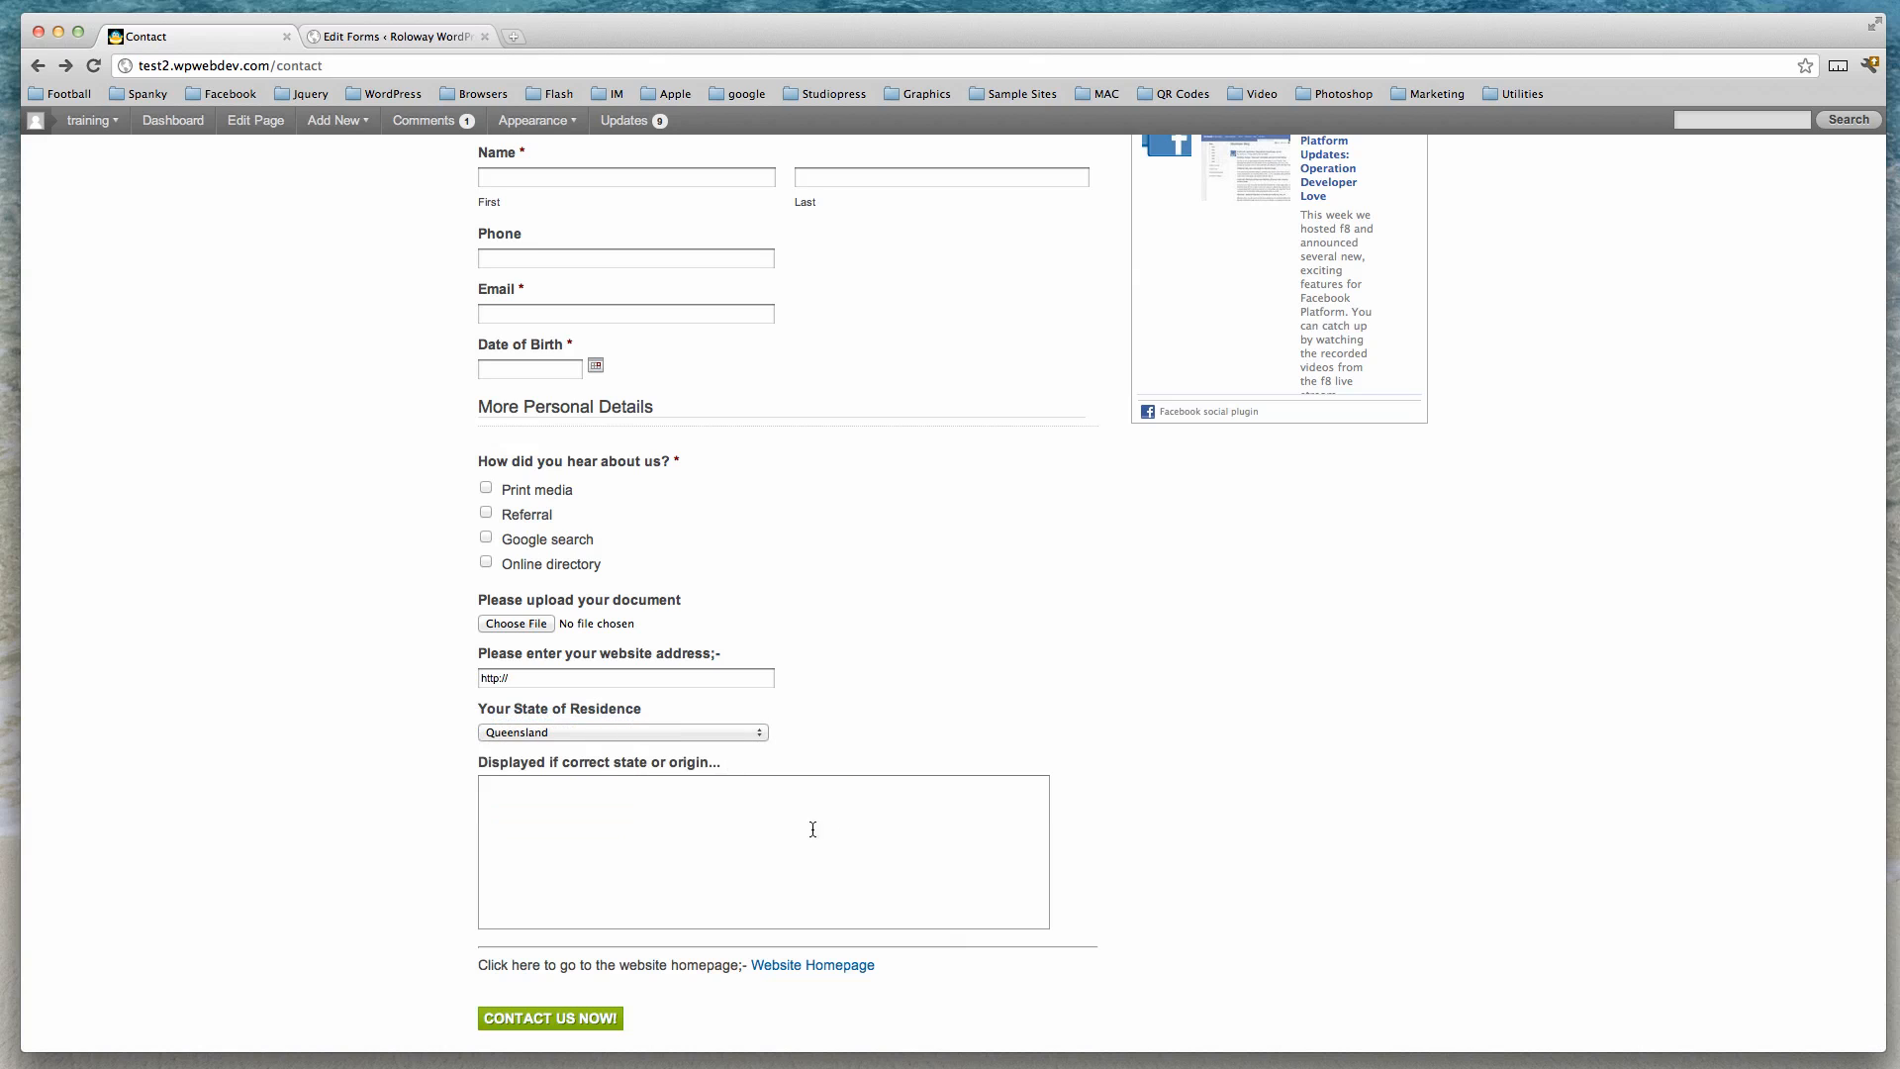
{"action": "left_click", "coordinate": [673, 734]}
{"action": "left_click", "coordinate": [705, 759]}
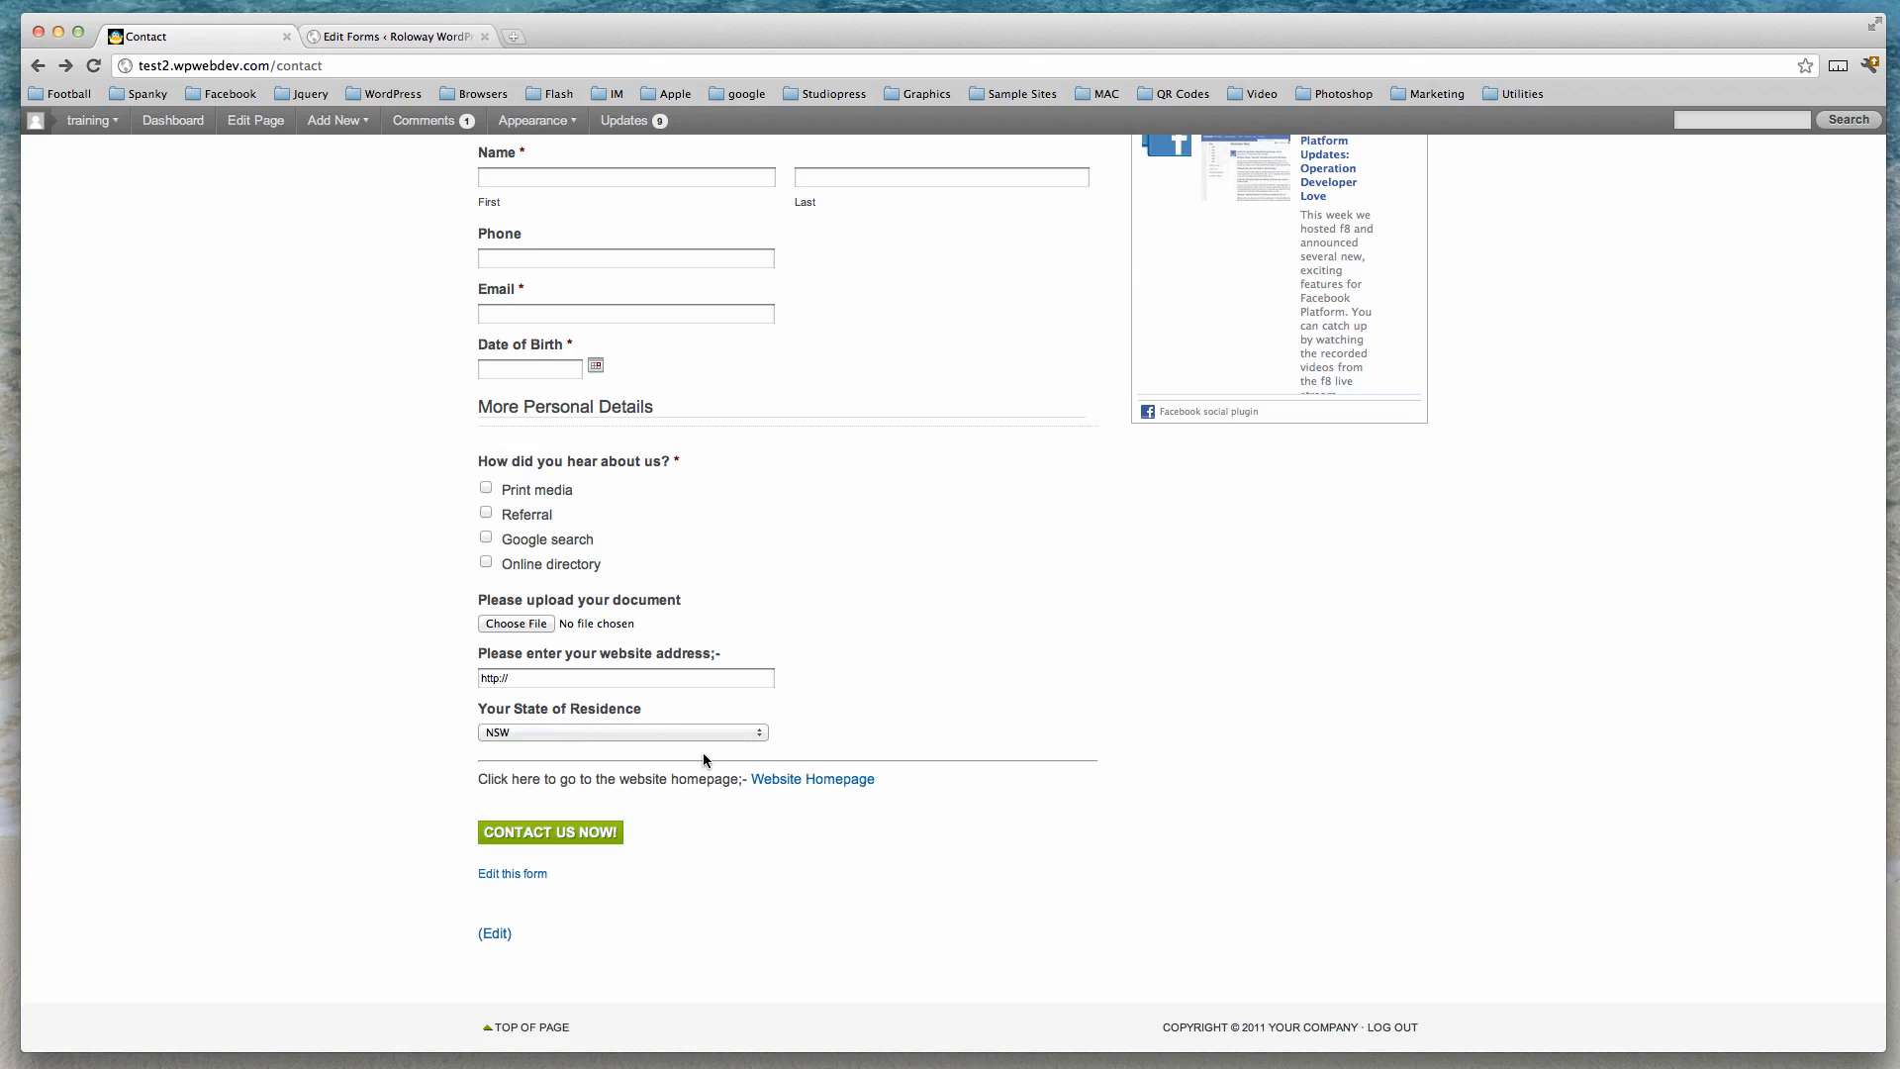